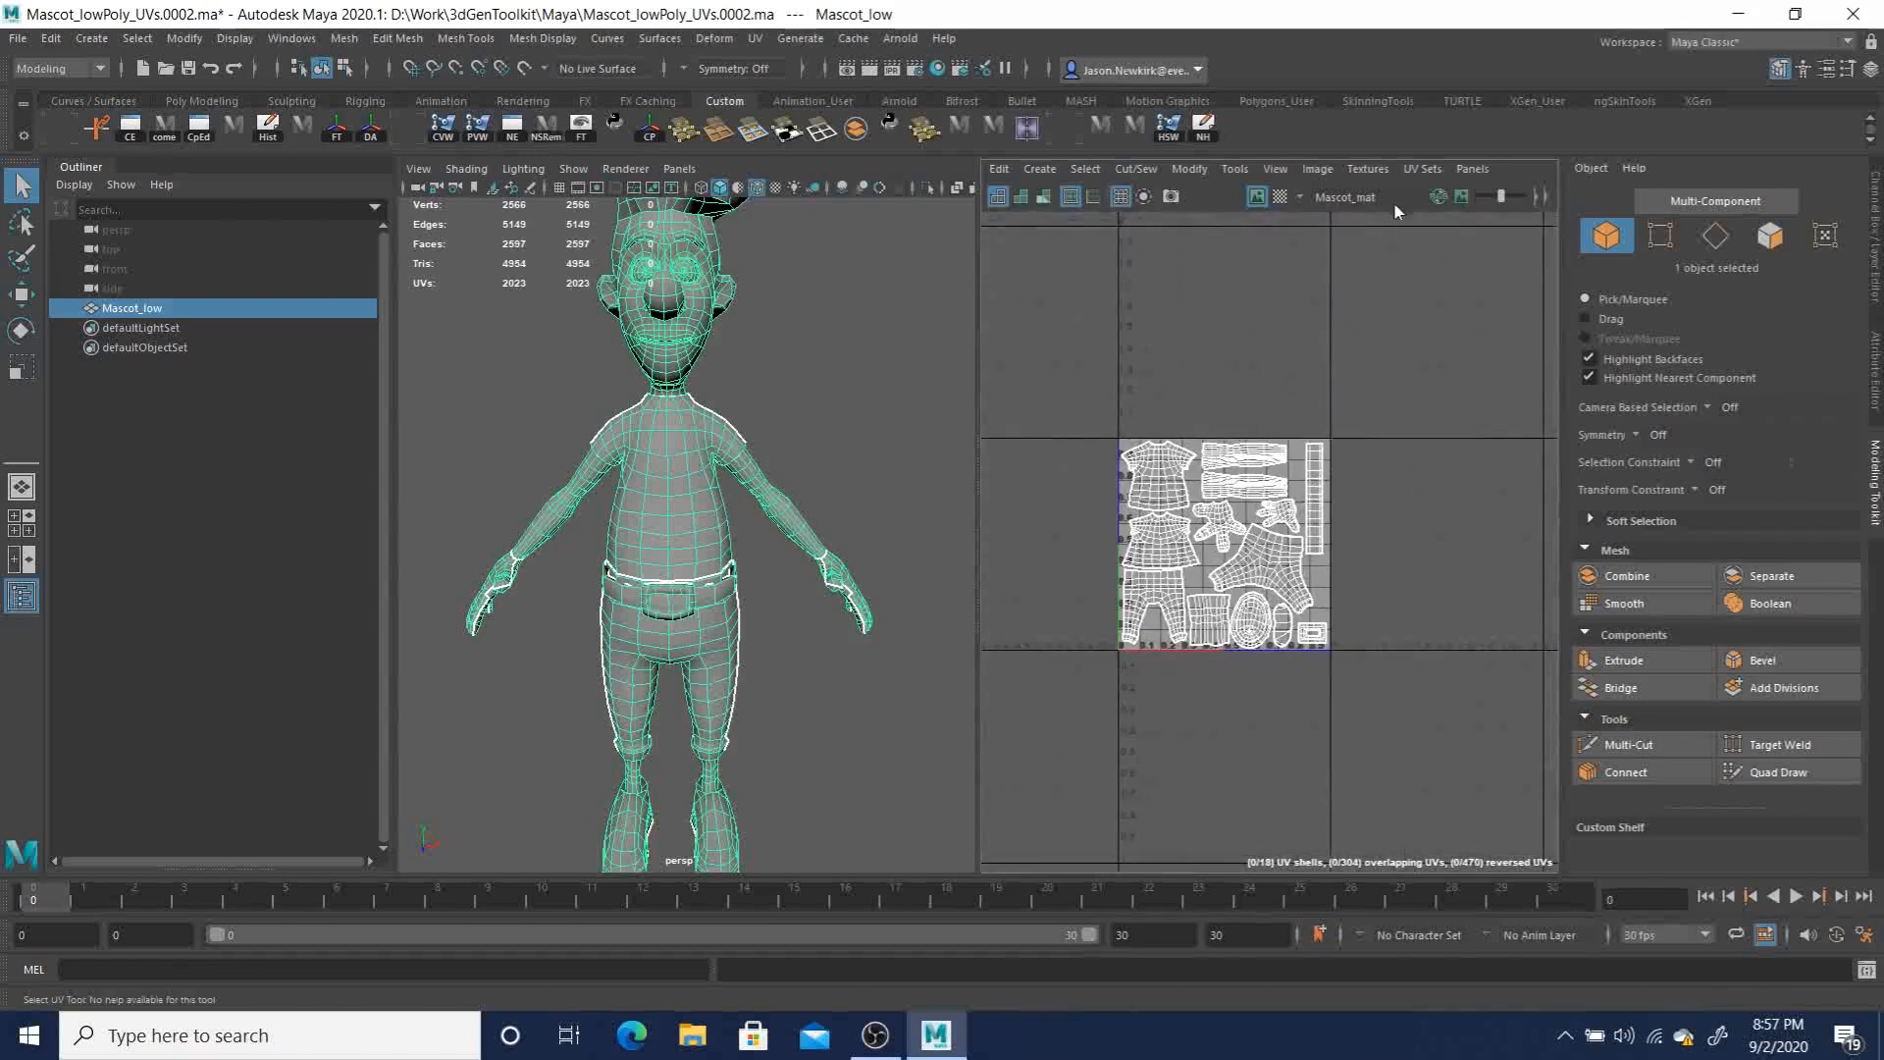
Step: Open the UV Set Editor and compare the Head_uvs and Body_uvs sets, leaving Head_uvs as the current set
{"action": "left_click", "coordinate": [1422, 169]}
{"action": "left_click", "coordinate": [1459, 186]}
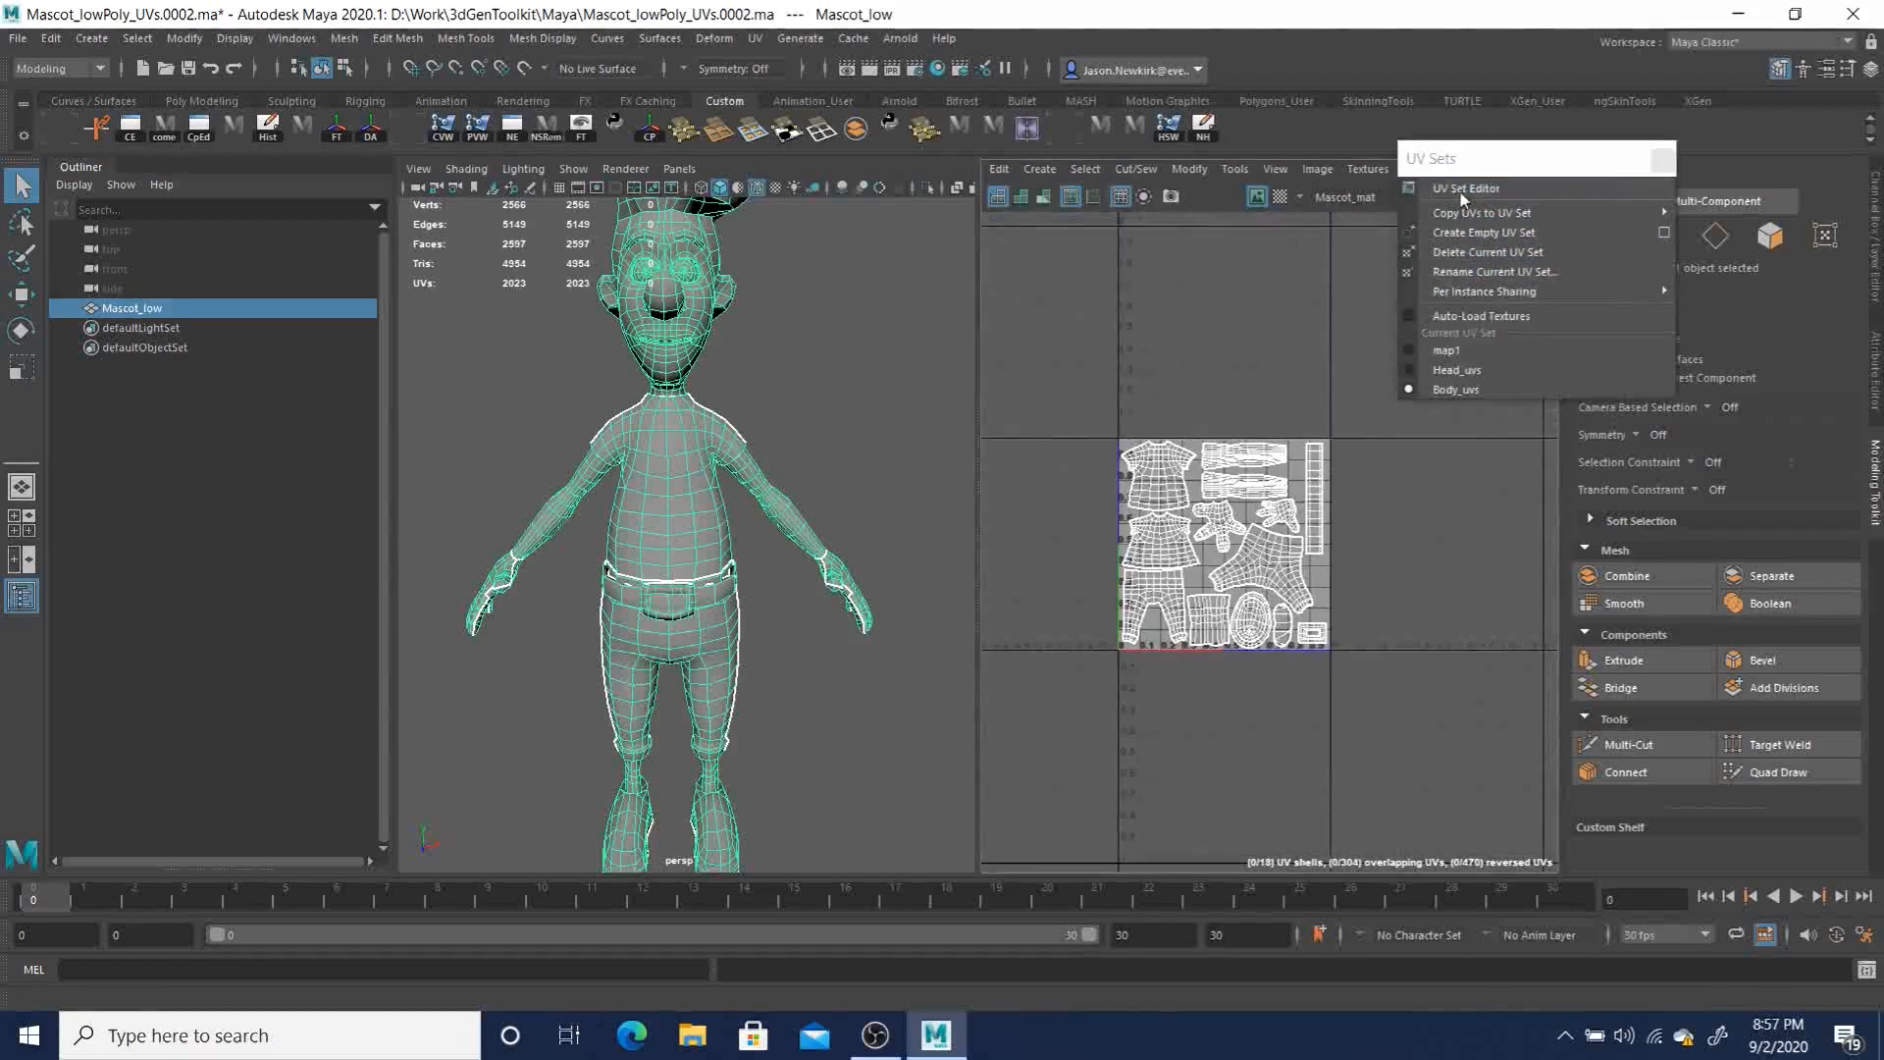
{"action": "left_click", "coordinate": [1476, 187]}
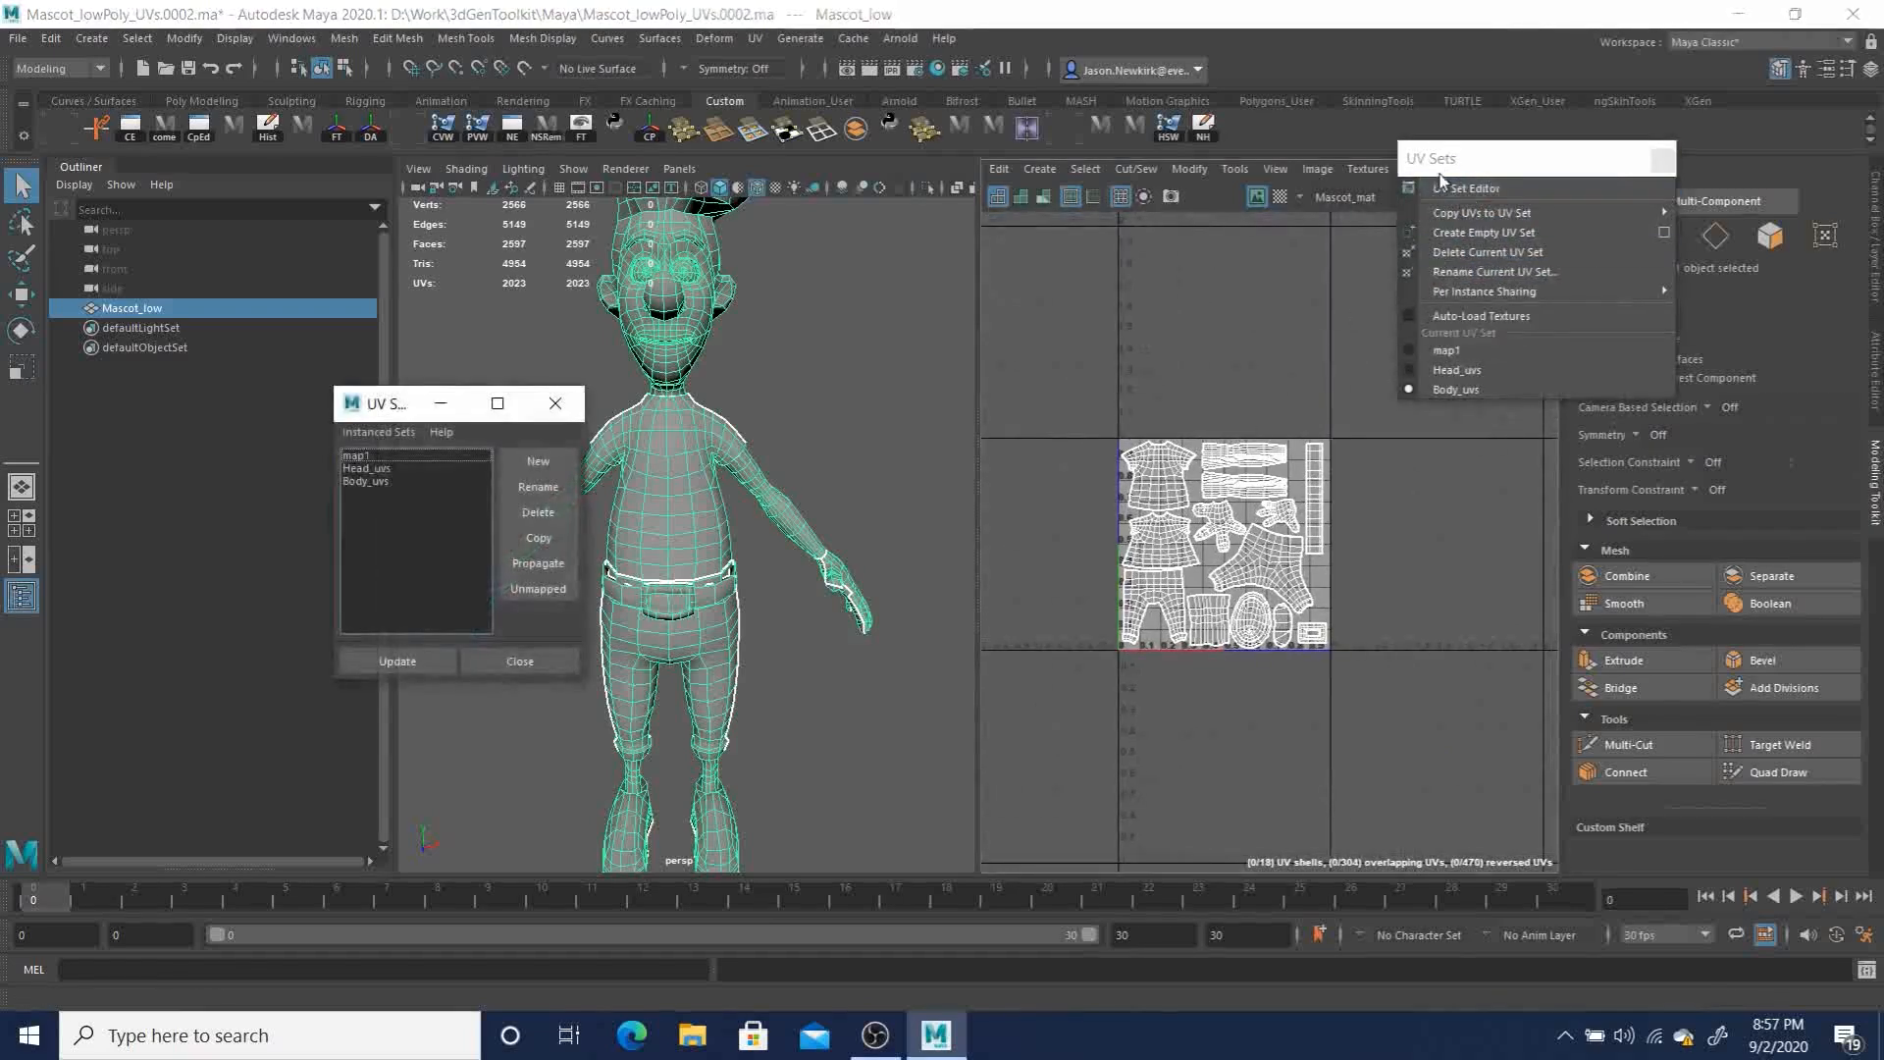
{"action": "left_click", "coordinate": [359, 468]}
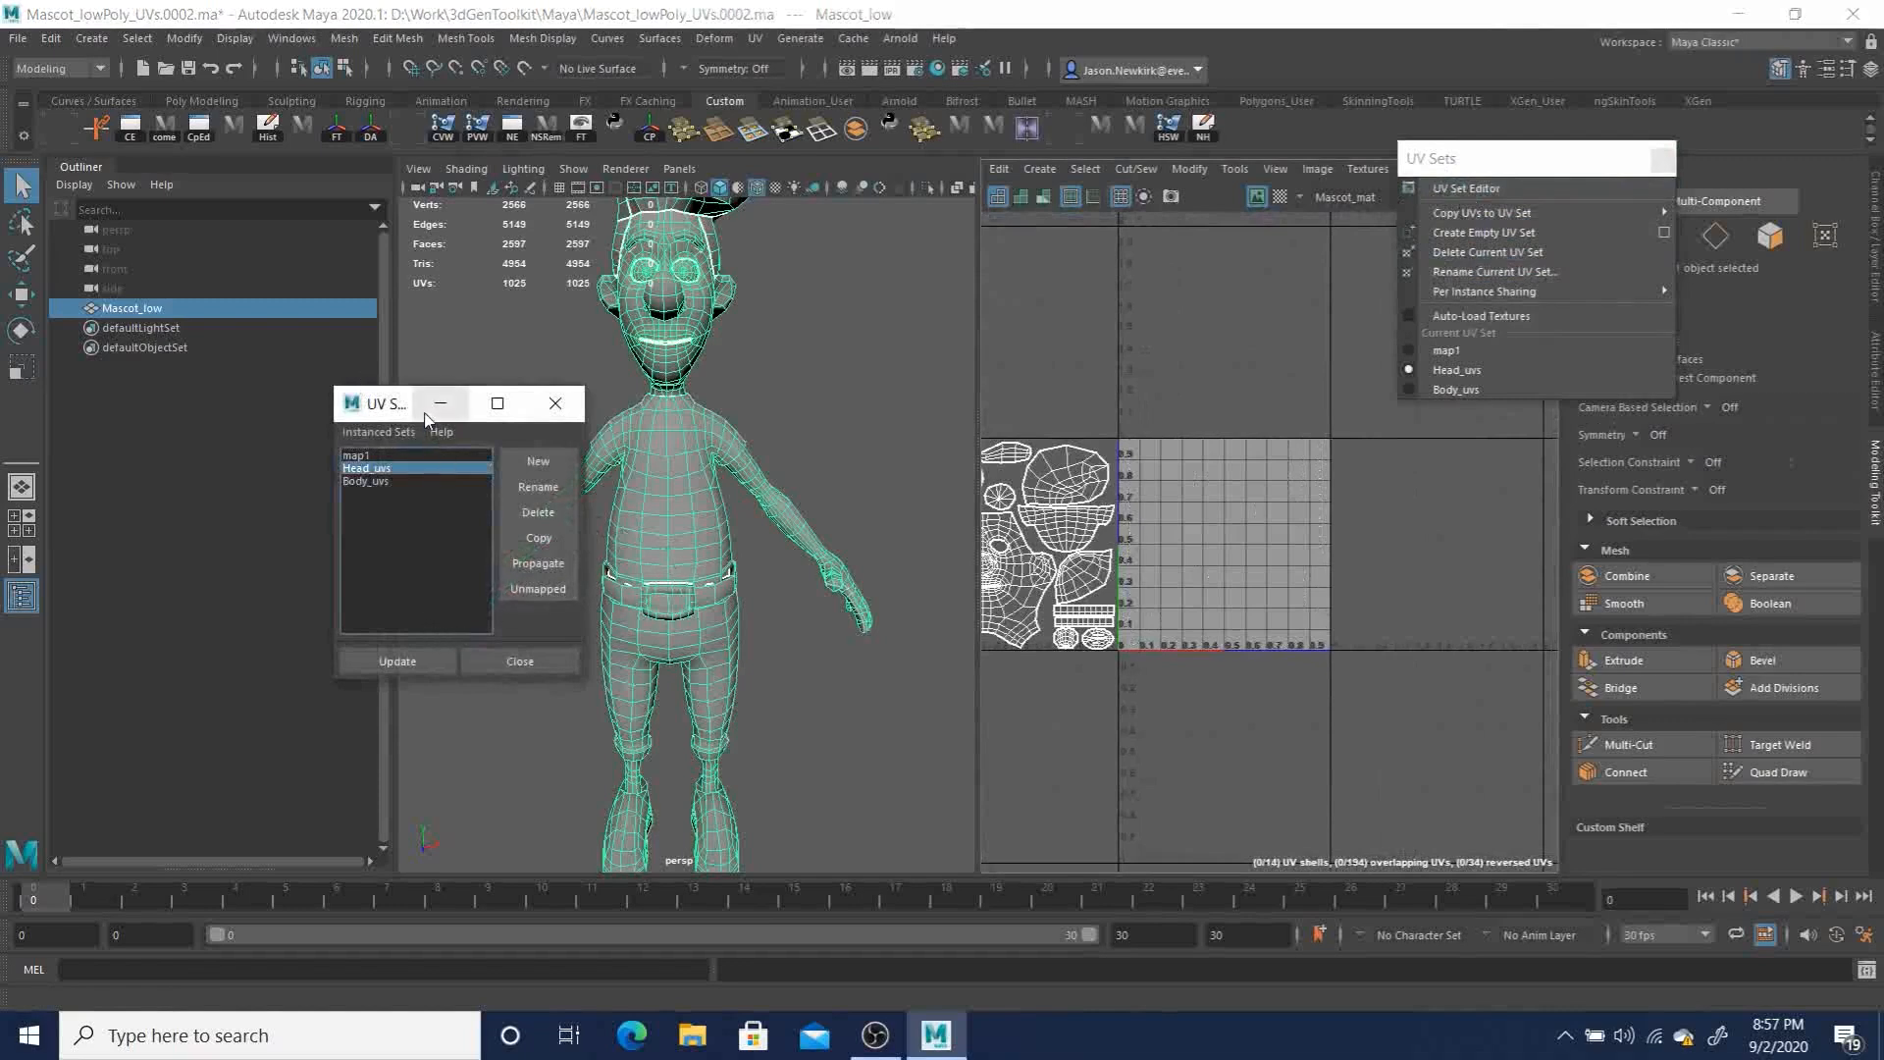
{"action": "left_click_drag", "start_coordinate": [381, 408], "coordinate": [133, 513]}
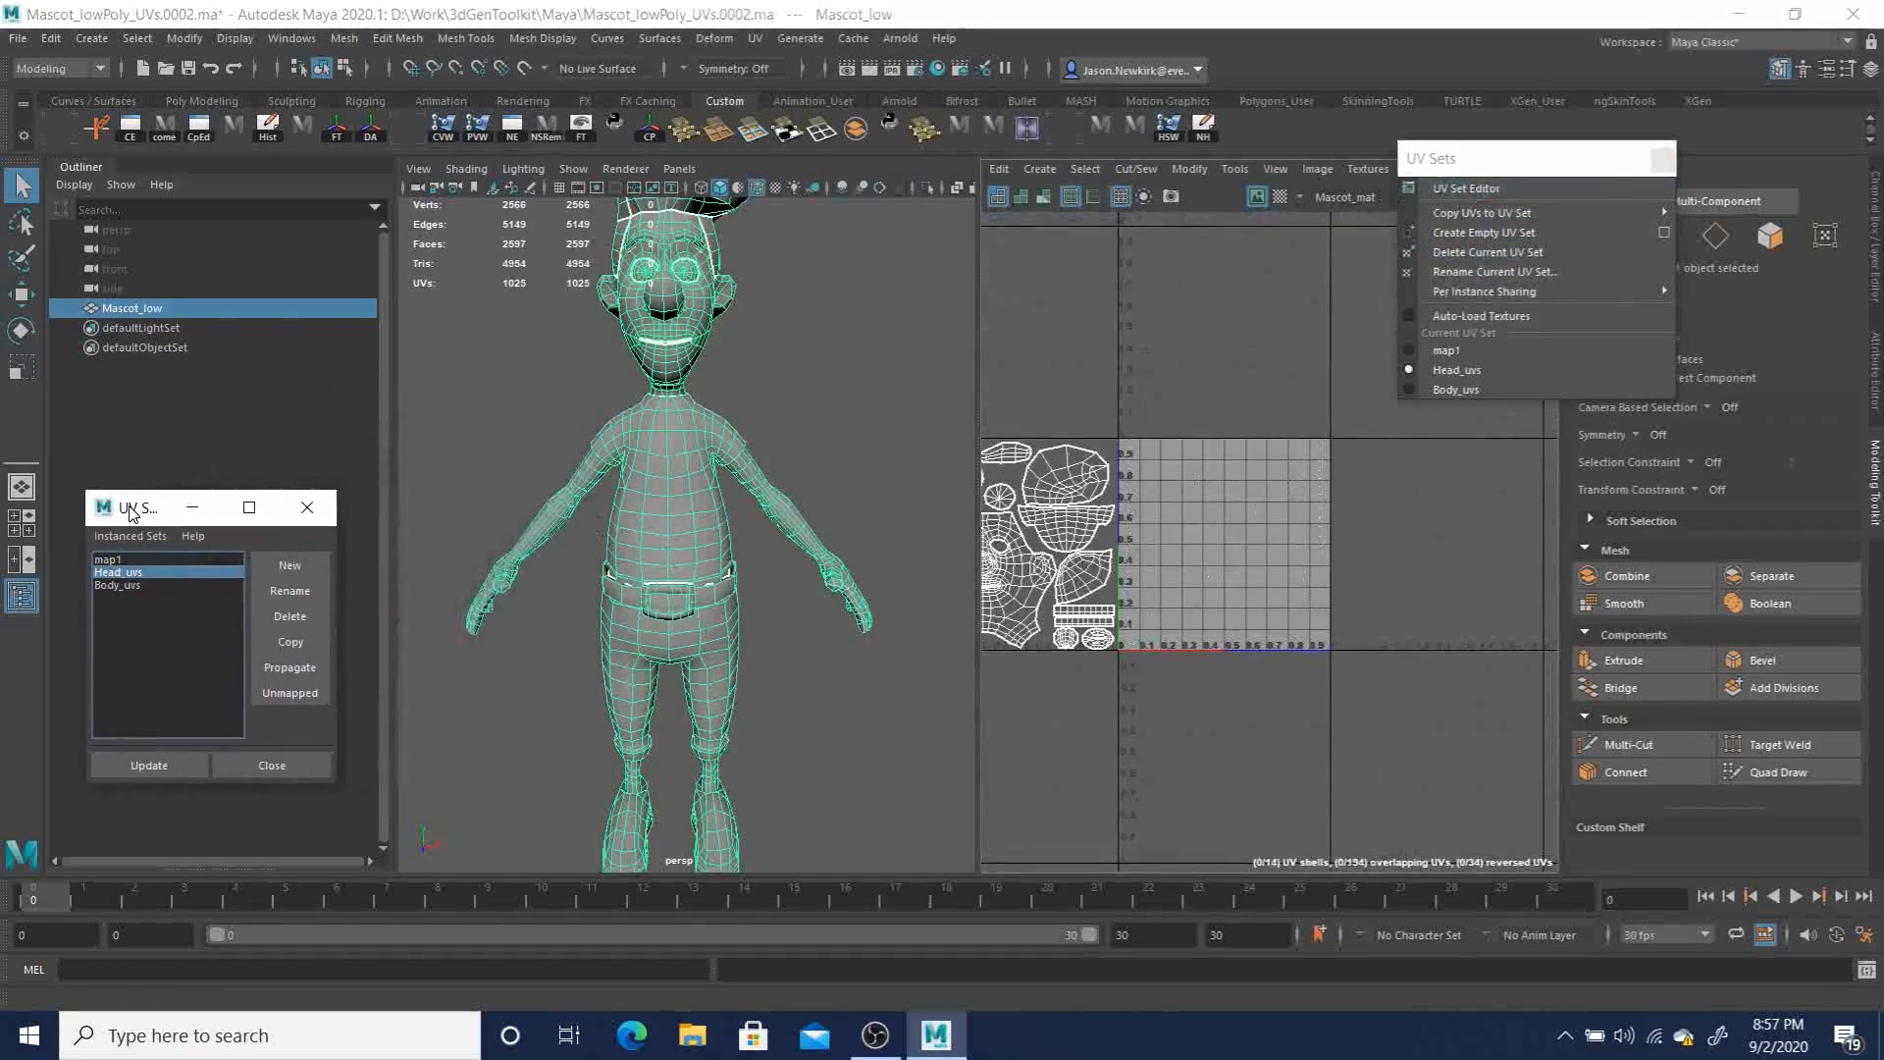
{"action": "left_click", "coordinate": [116, 584]}
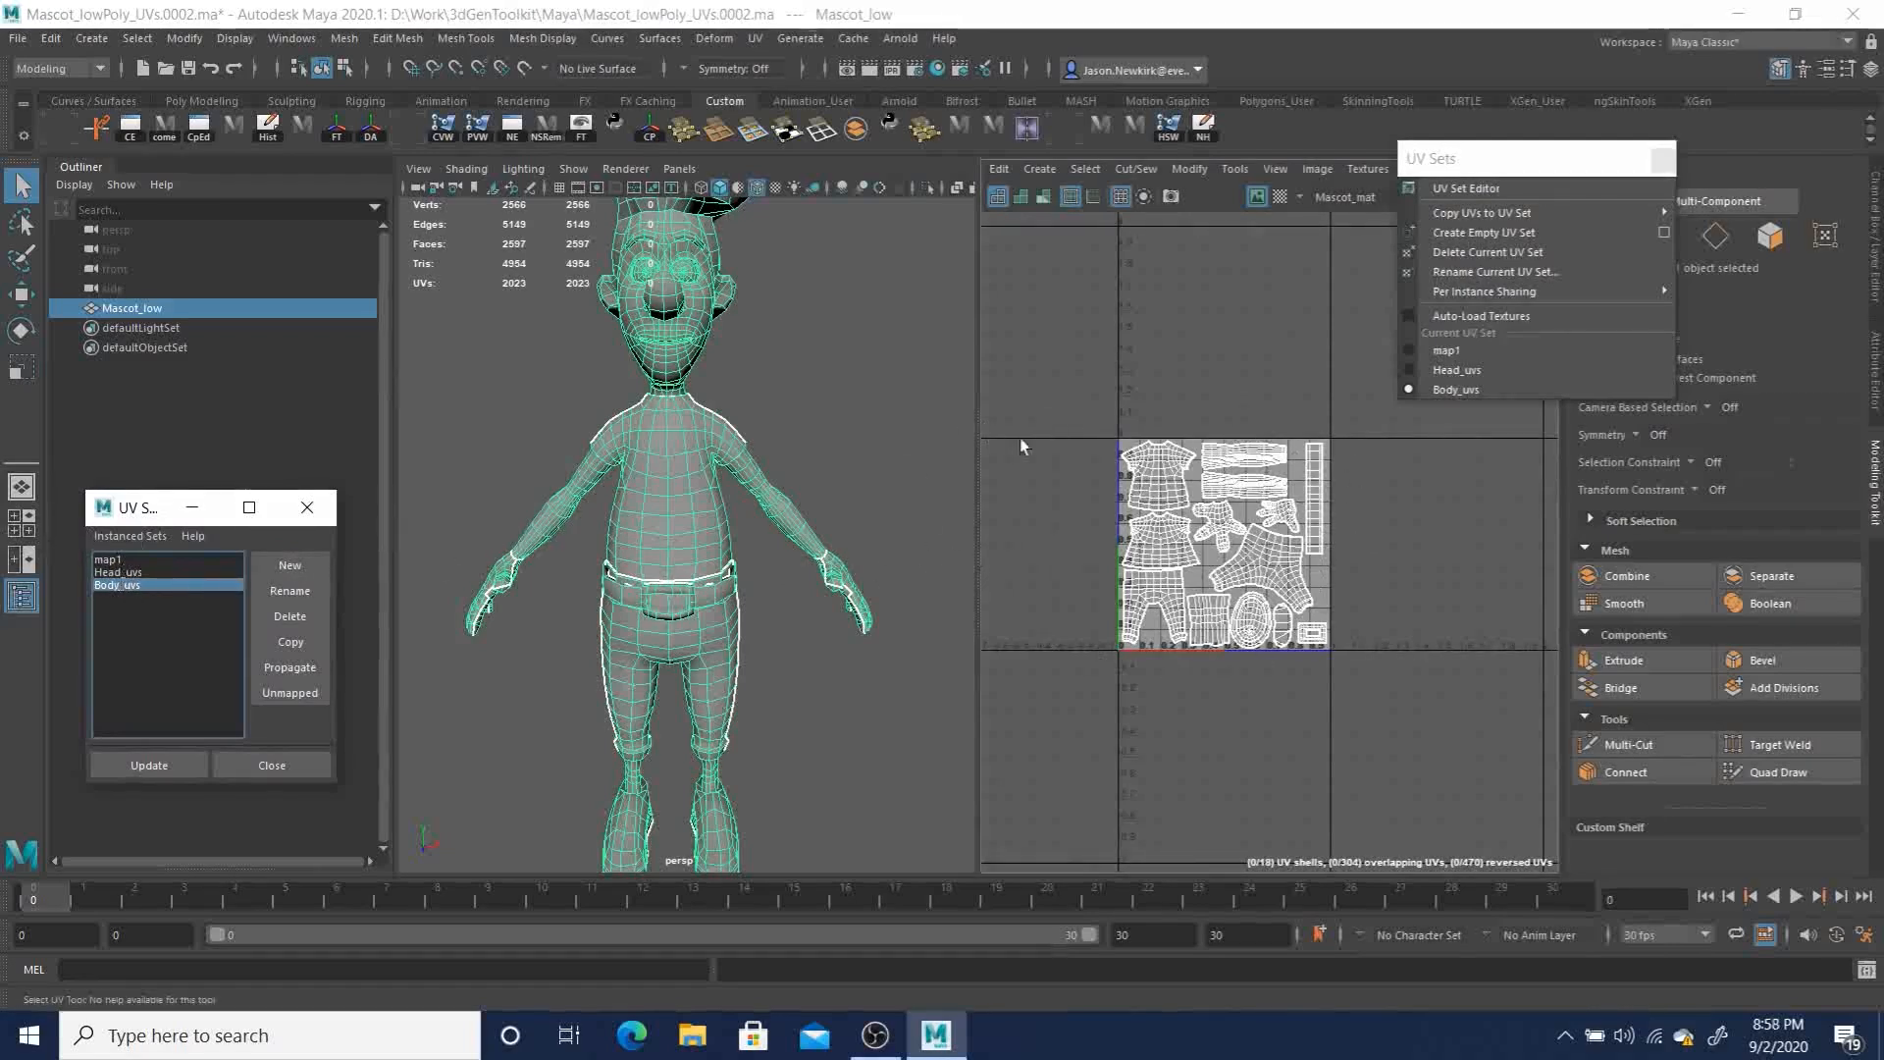
{"action": "left_click", "coordinate": [115, 572]}
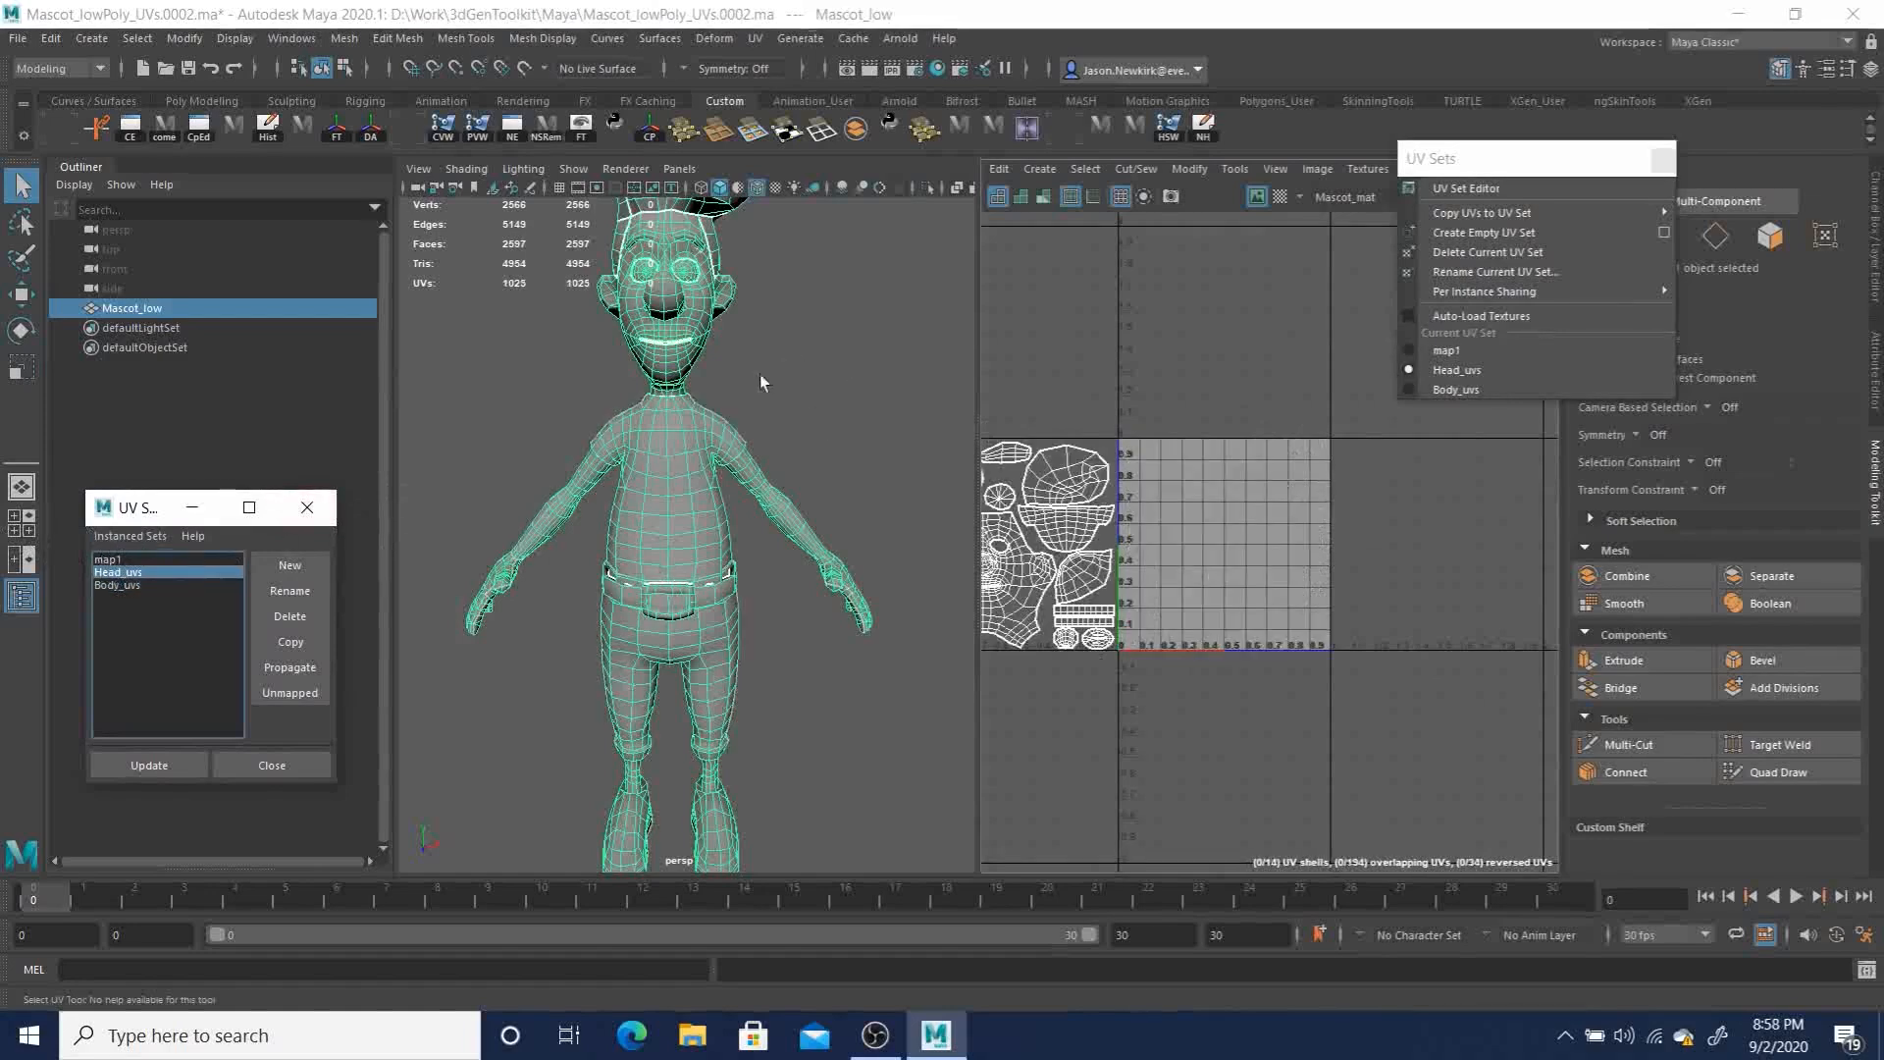
Step: Examine the head's UV seams on the mascot model from the side, back and front
{"action": "left_click_drag", "start_coordinate": [554, 343], "coordinate": [769, 345], "text": "alt"}
{"action": "scroll", "coordinate": [616, 447], "scroll_direction": "up", "scroll_amount": 8}
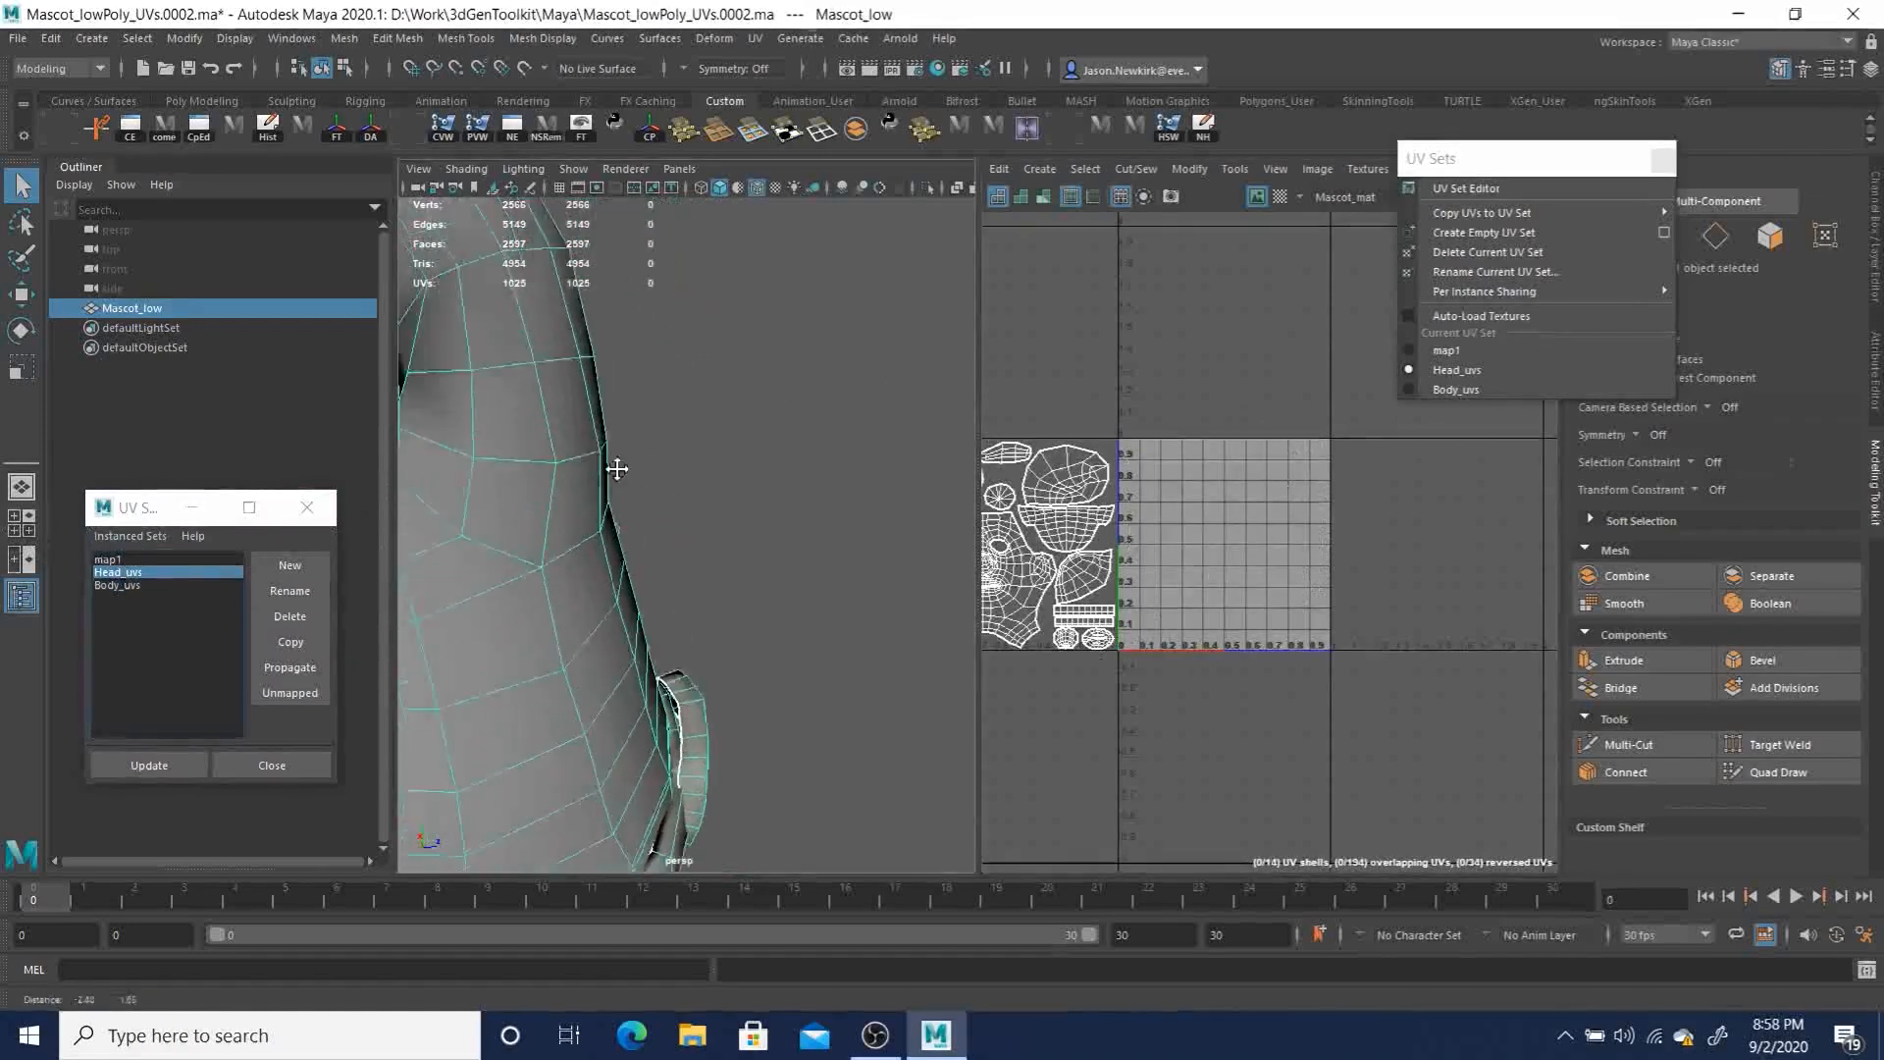
{"action": "middle_click_drag", "start_coordinate": [573, 442], "coordinate": [774, 446], "text": "alt"}
{"action": "middle_click_drag", "start_coordinate": [850, 313], "coordinate": [841, 463], "text": "alt"}
{"action": "right_click_drag", "start_coordinate": [644, 398], "coordinate": [593, 377], "text": "alt"}
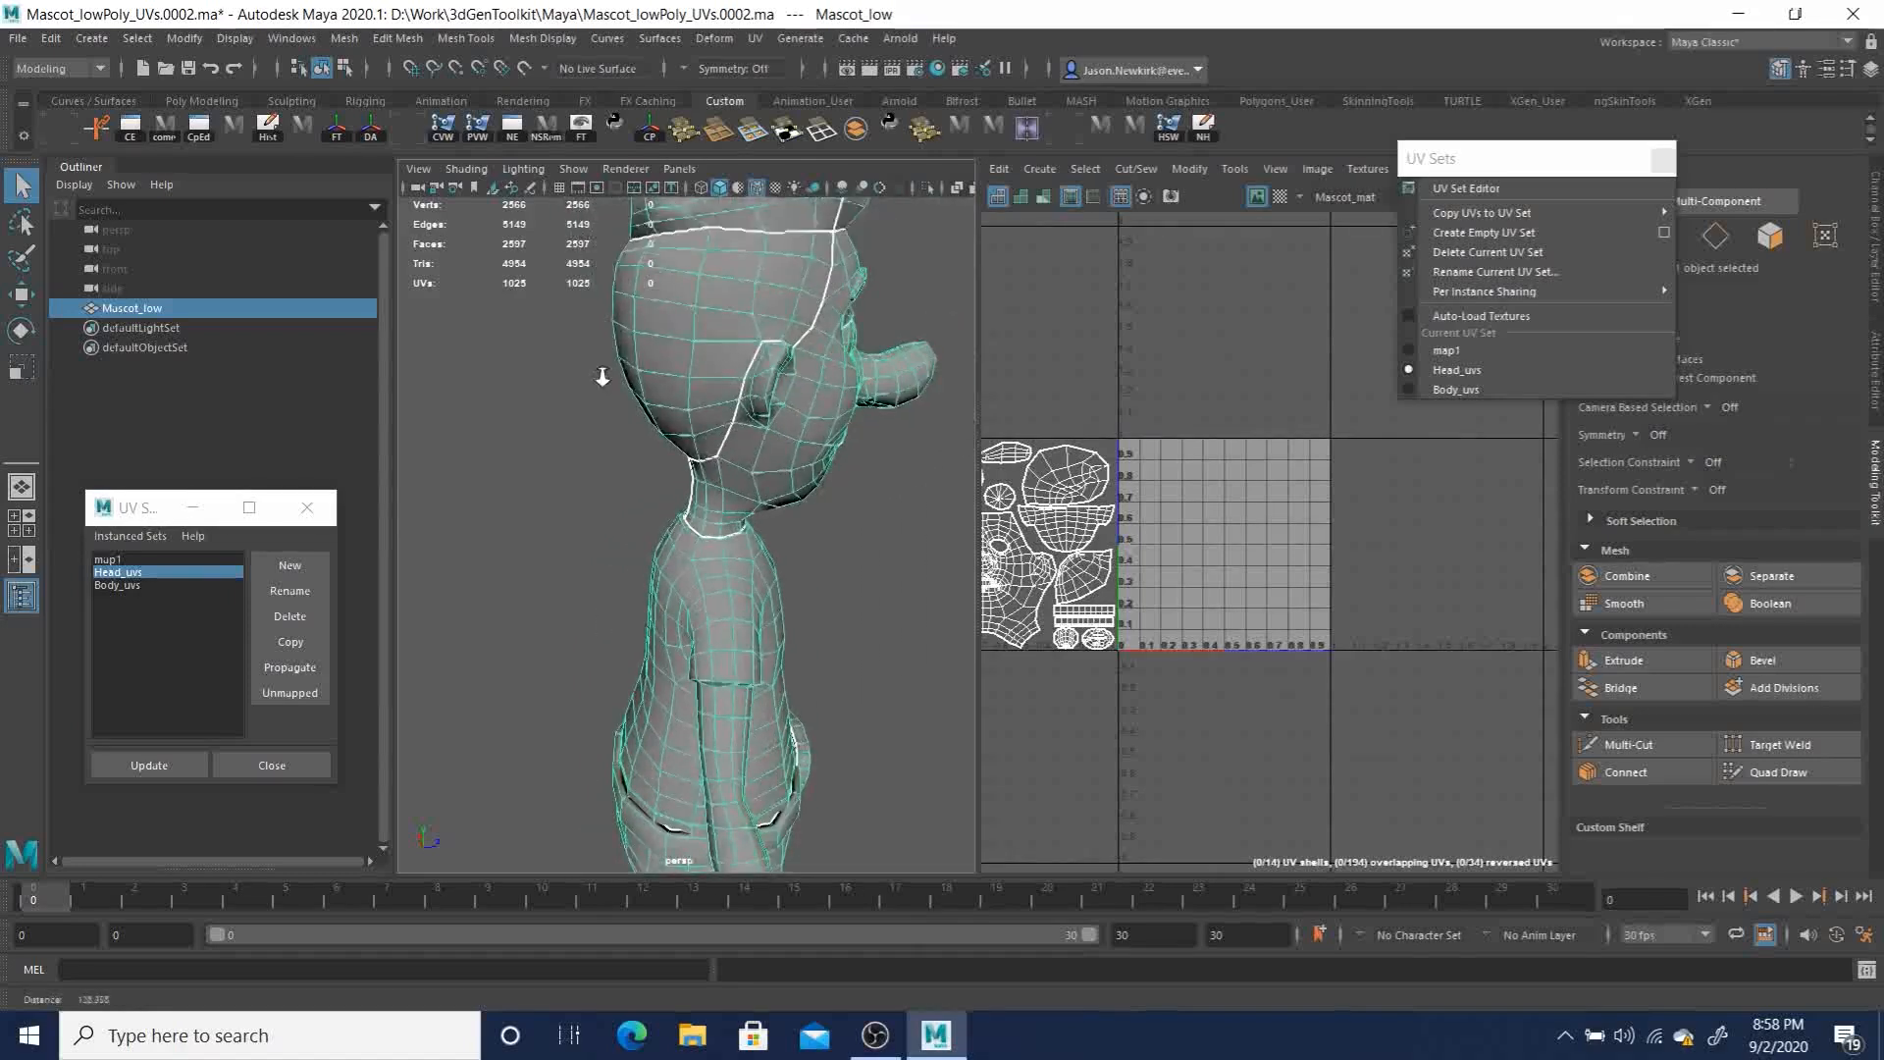
{"action": "left_click_drag", "start_coordinate": [677, 377], "coordinate": [579, 395], "text": "alt"}
{"action": "right_click_drag", "start_coordinate": [706, 392], "coordinate": [628, 385], "text": "alt"}
{"action": "left_click_drag", "start_coordinate": [736, 393], "coordinate": [762, 400], "text": "alt"}
{"action": "right_click_drag", "start_coordinate": [762, 400], "coordinate": [661, 388], "text": "alt"}
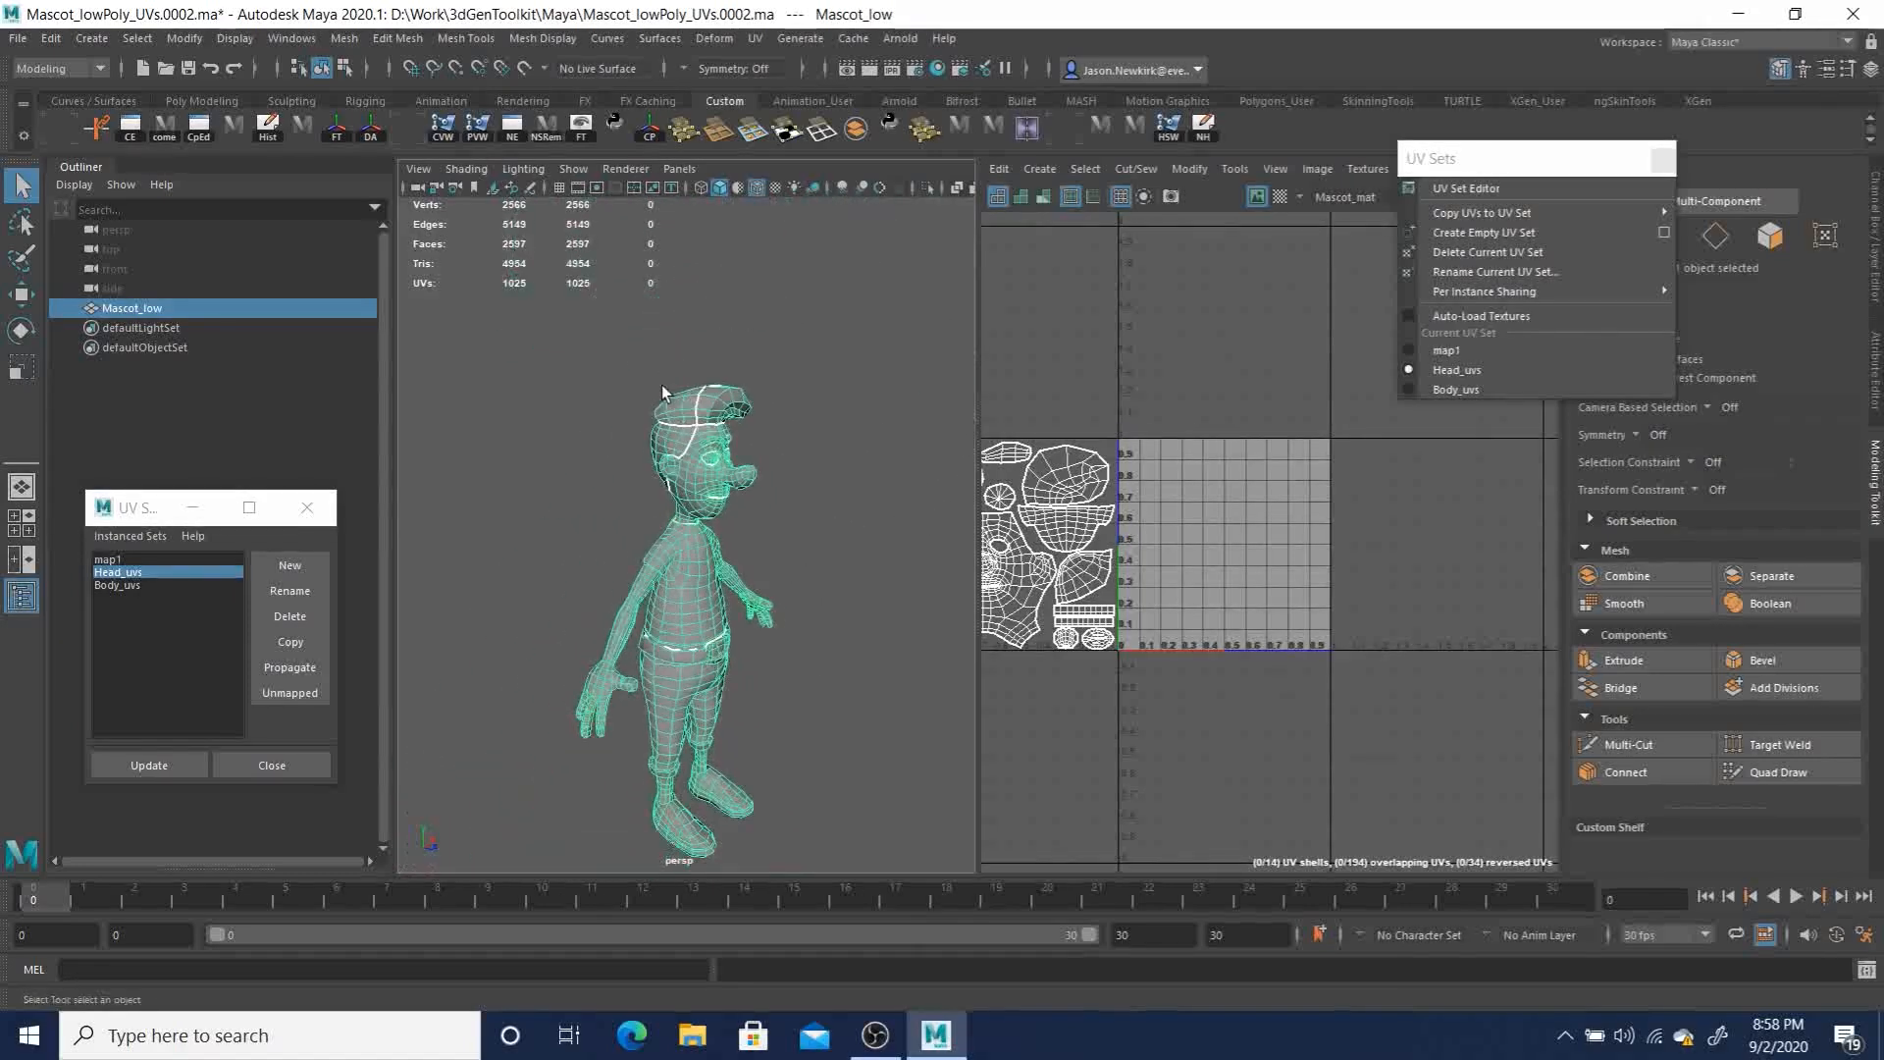
{"action": "left_click_drag", "start_coordinate": [819, 430], "coordinate": [618, 442], "text": "alt"}
{"action": "right_click_drag", "start_coordinate": [559, 491], "coordinate": [661, 534], "text": "alt"}
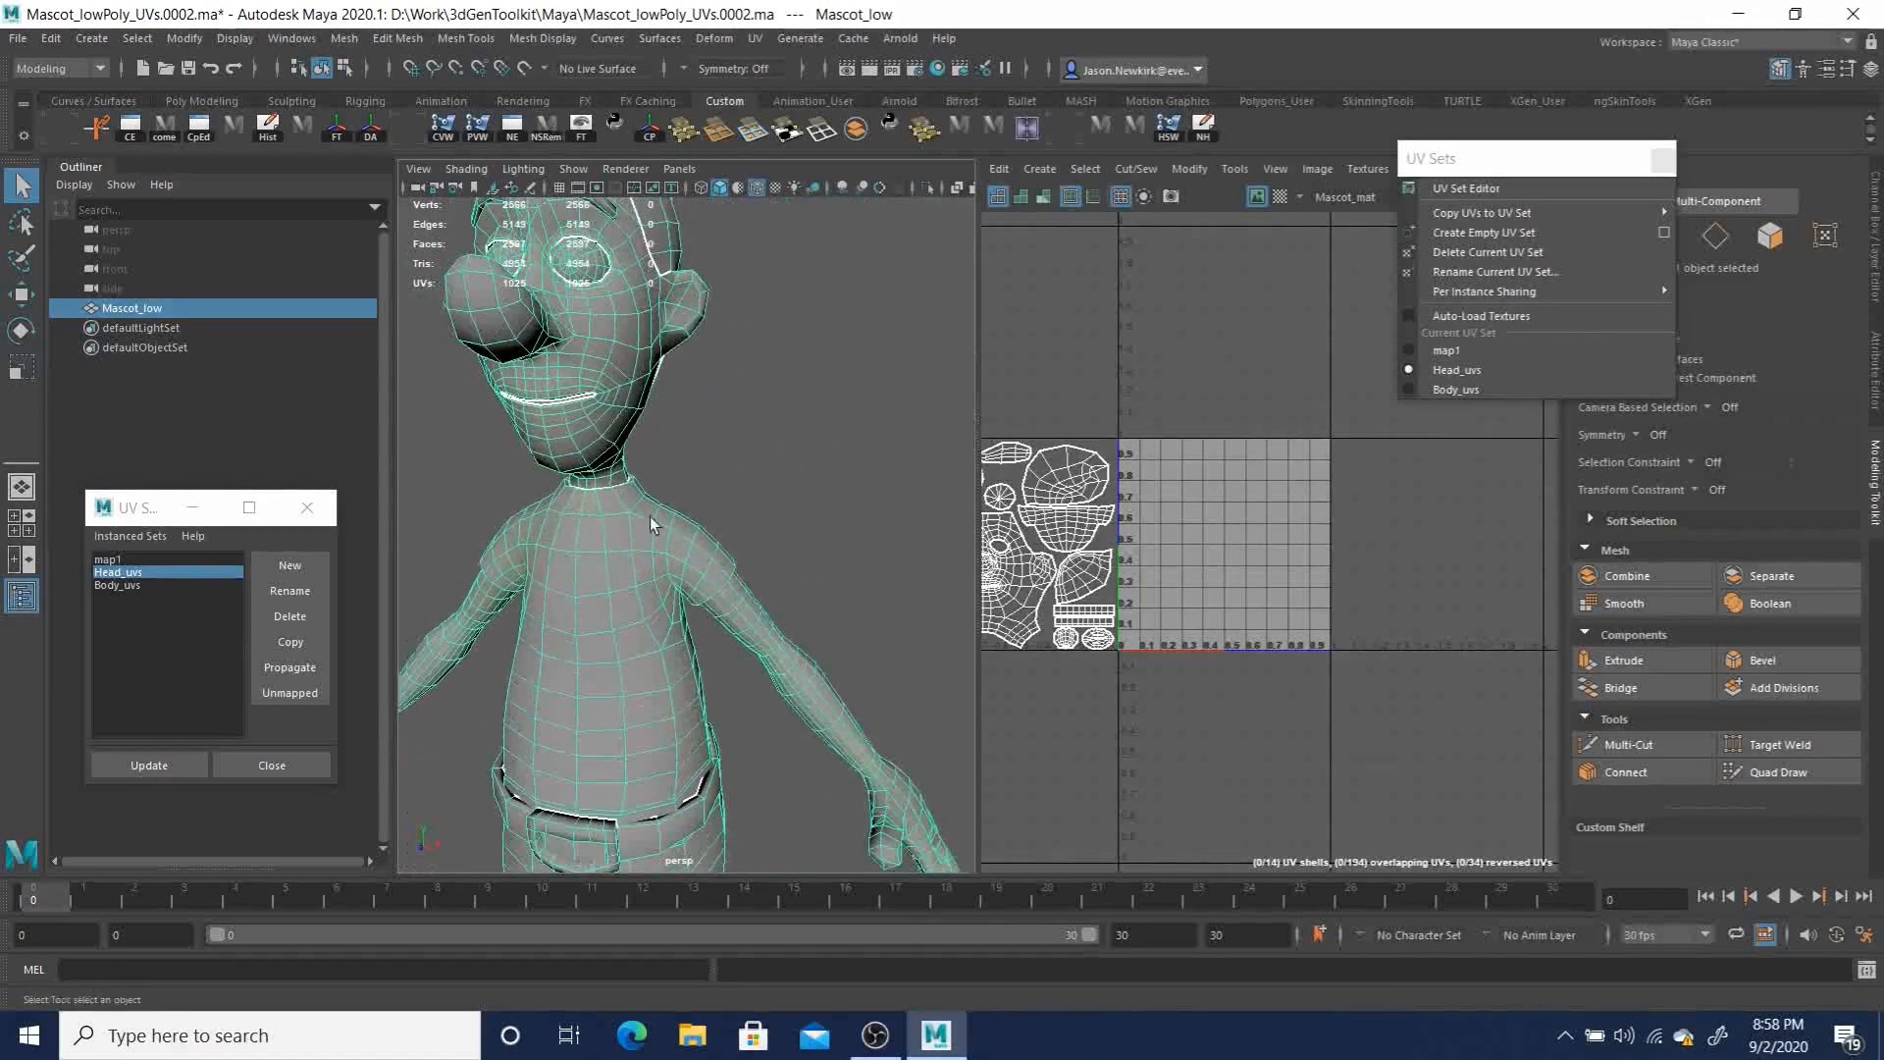
{"action": "middle_click_drag", "start_coordinate": [599, 452], "coordinate": [726, 531], "text": "alt"}
{"action": "left_click_drag", "start_coordinate": [628, 525], "coordinate": [705, 569], "text": "alt"}
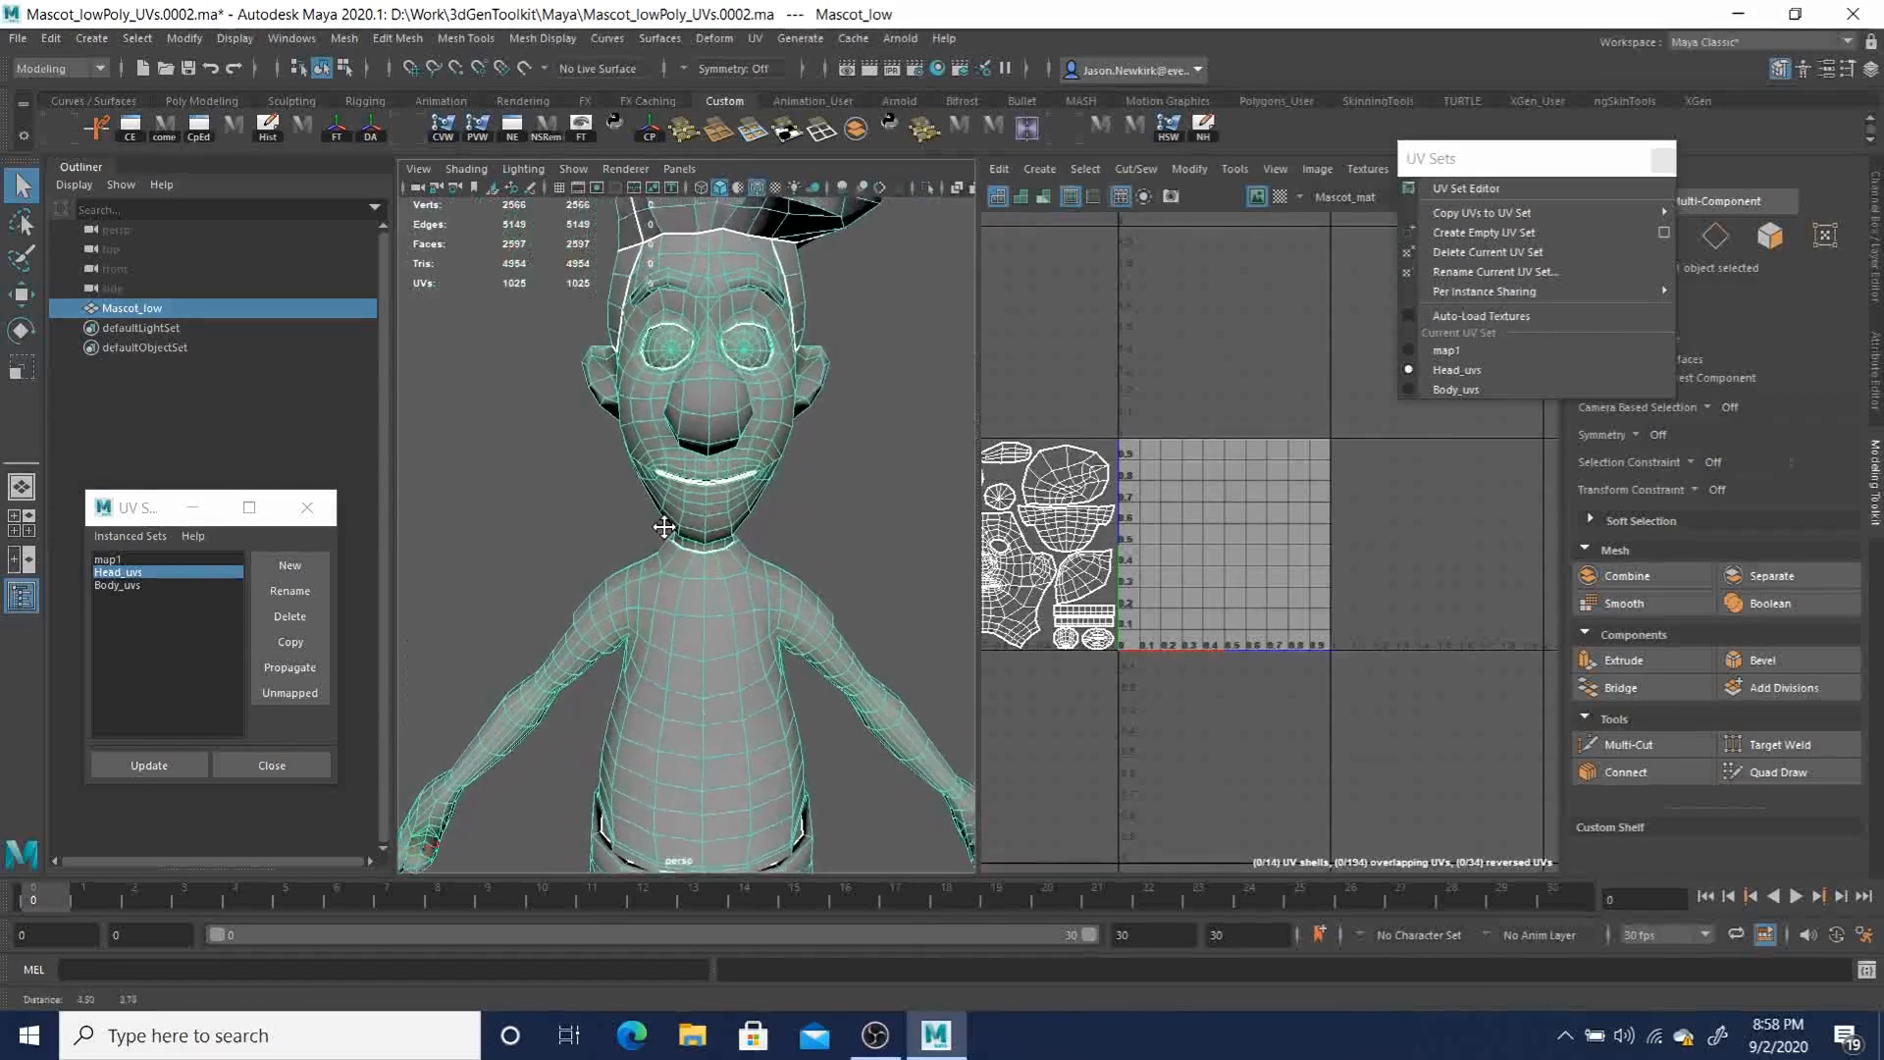
{"action": "middle_click_drag", "start_coordinate": [671, 503], "coordinate": [657, 564], "text": "alt"}
{"action": "right_click_drag", "start_coordinate": [732, 447], "coordinate": [676, 403], "text": "alt"}
{"action": "left_click_drag", "start_coordinate": [687, 412], "coordinate": [629, 500], "text": "alt"}
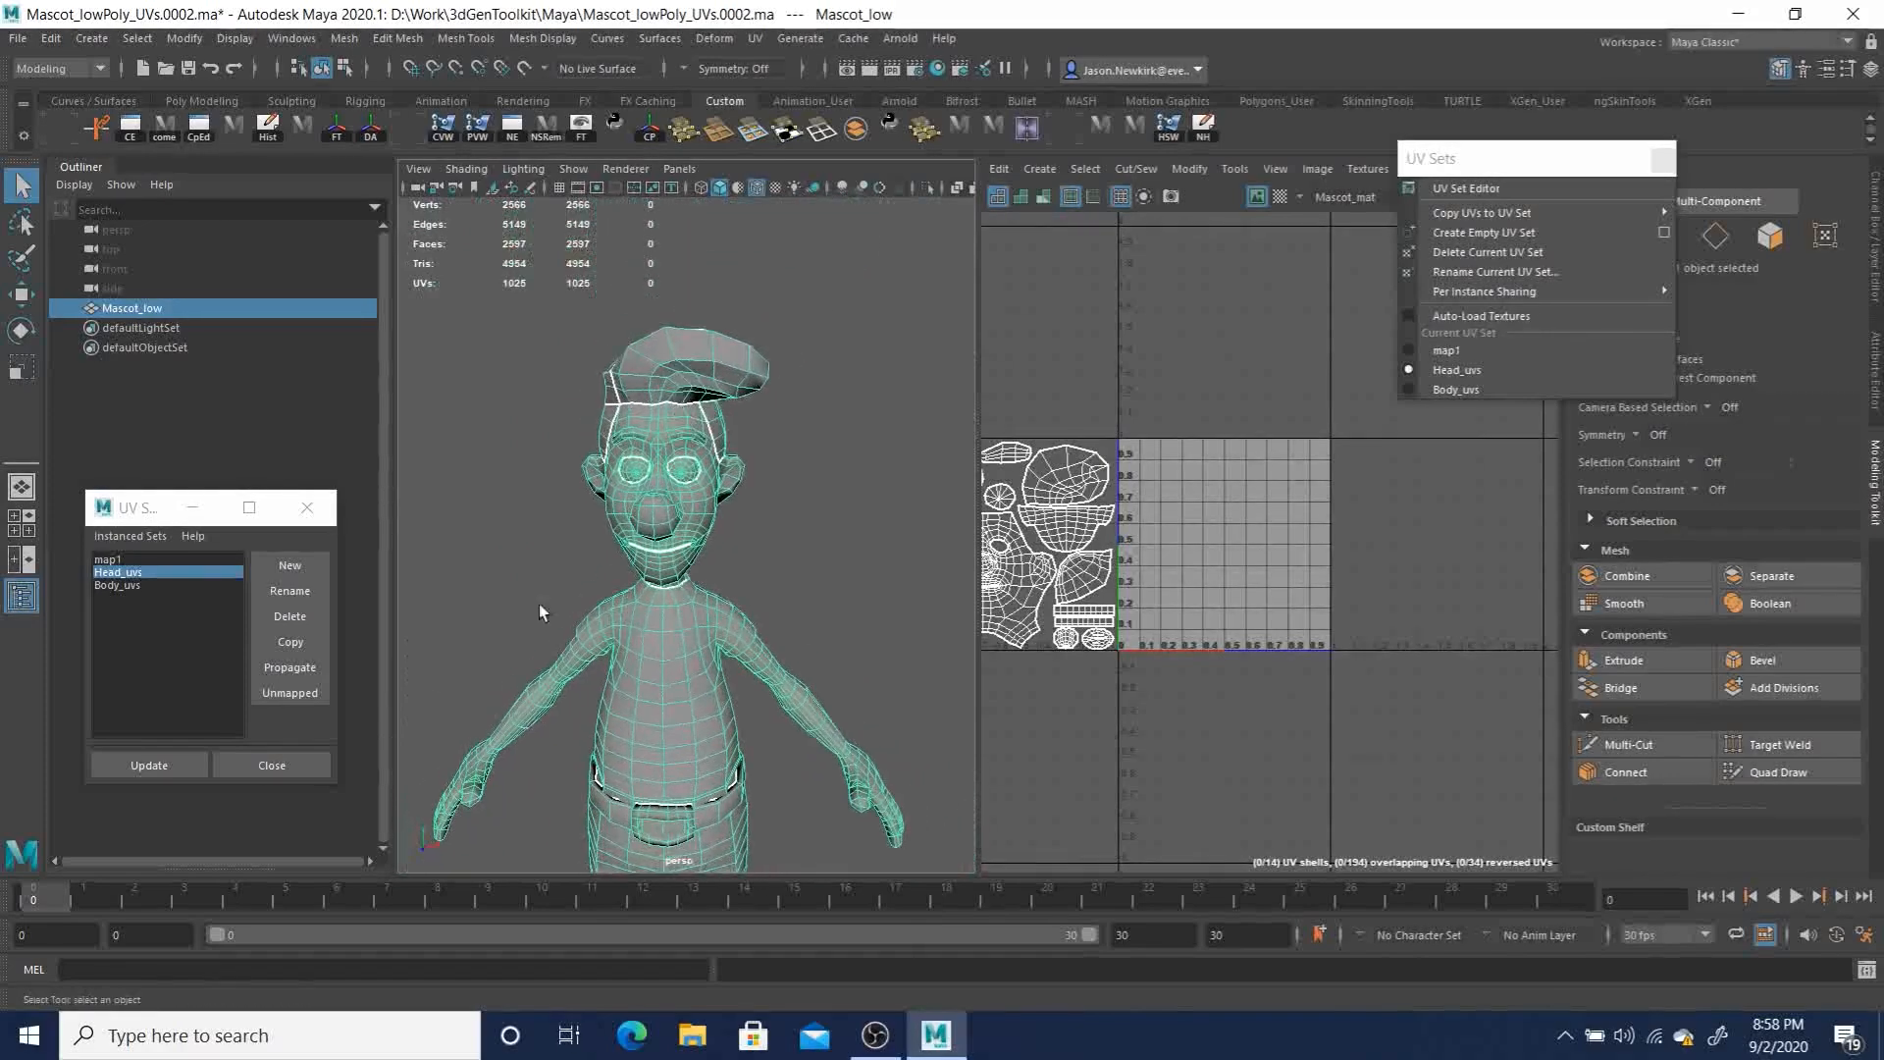
Step: Close the floating UV Sets menu and reselect the mascot mesh
{"action": "left_click_drag", "start_coordinate": [132, 516], "coordinate": [116, 518]}
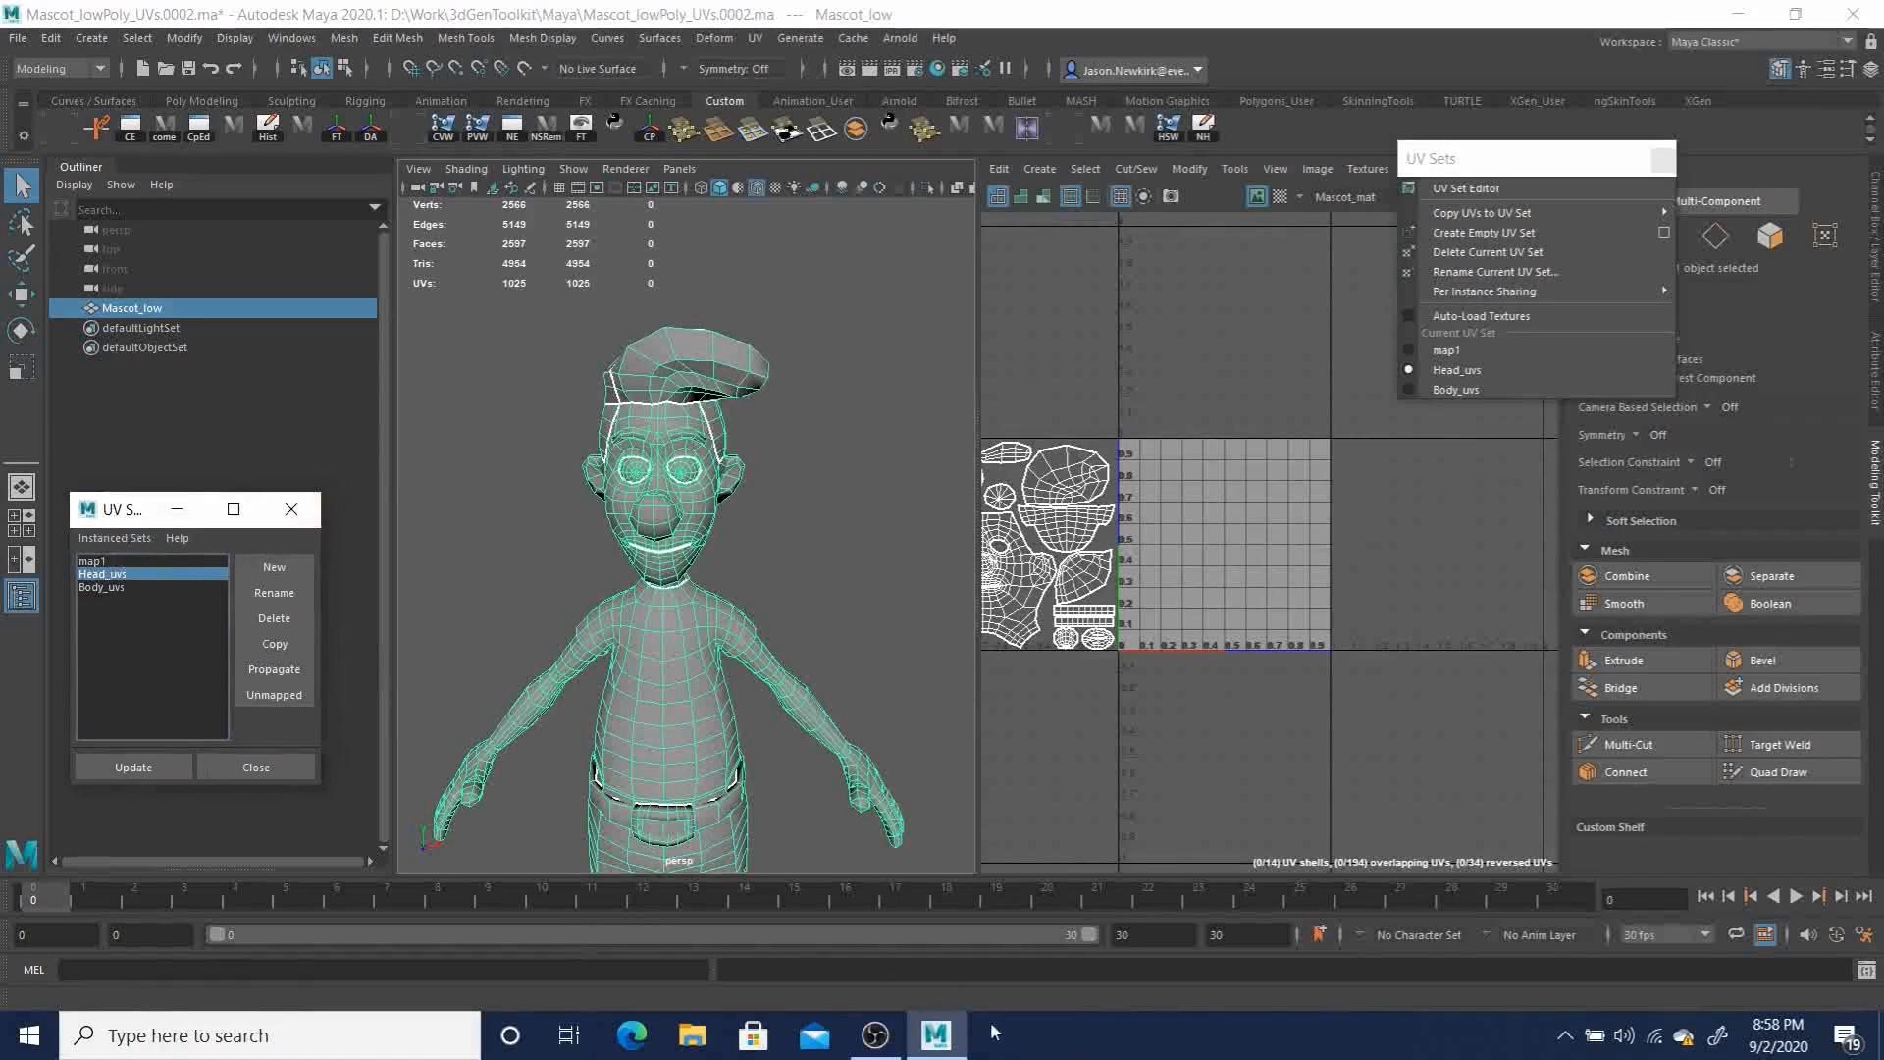
{"action": "left_click", "coordinate": [1662, 158]}
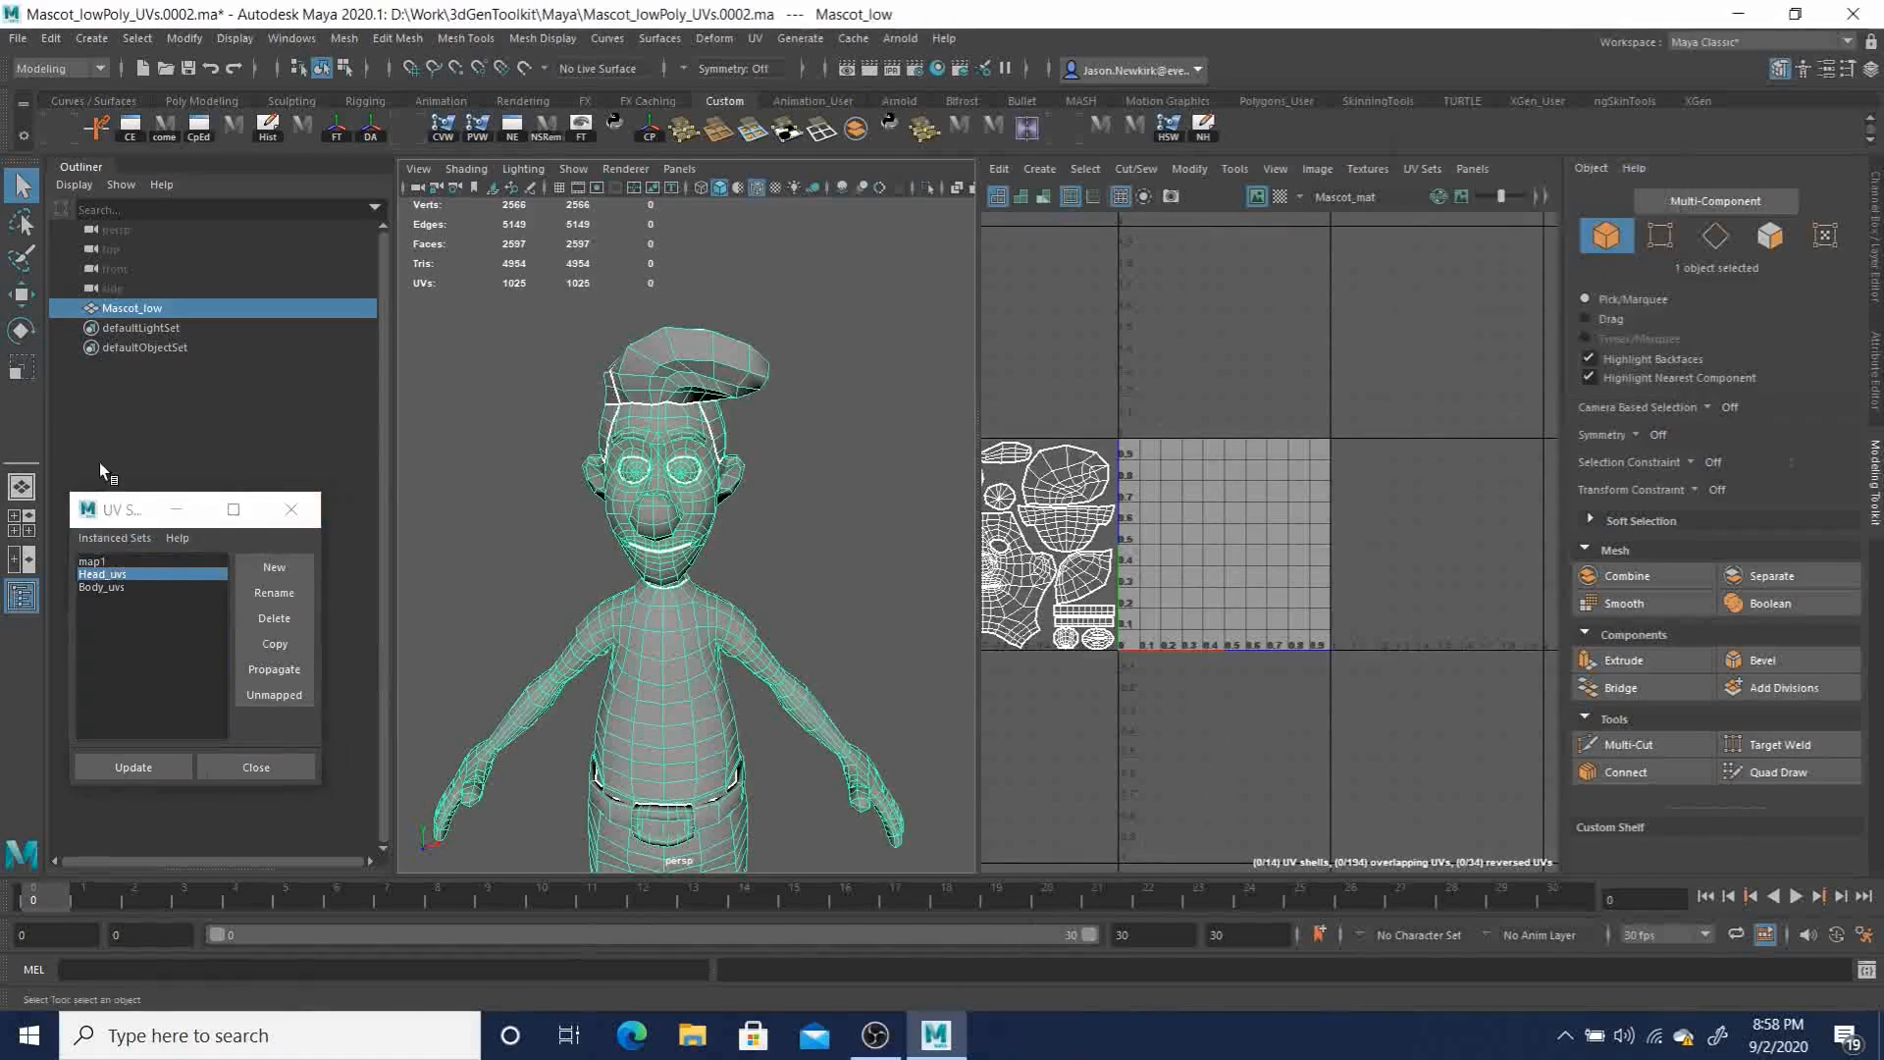
{"action": "left_click", "coordinate": [820, 446]}
{"action": "left_click", "coordinate": [668, 418]}
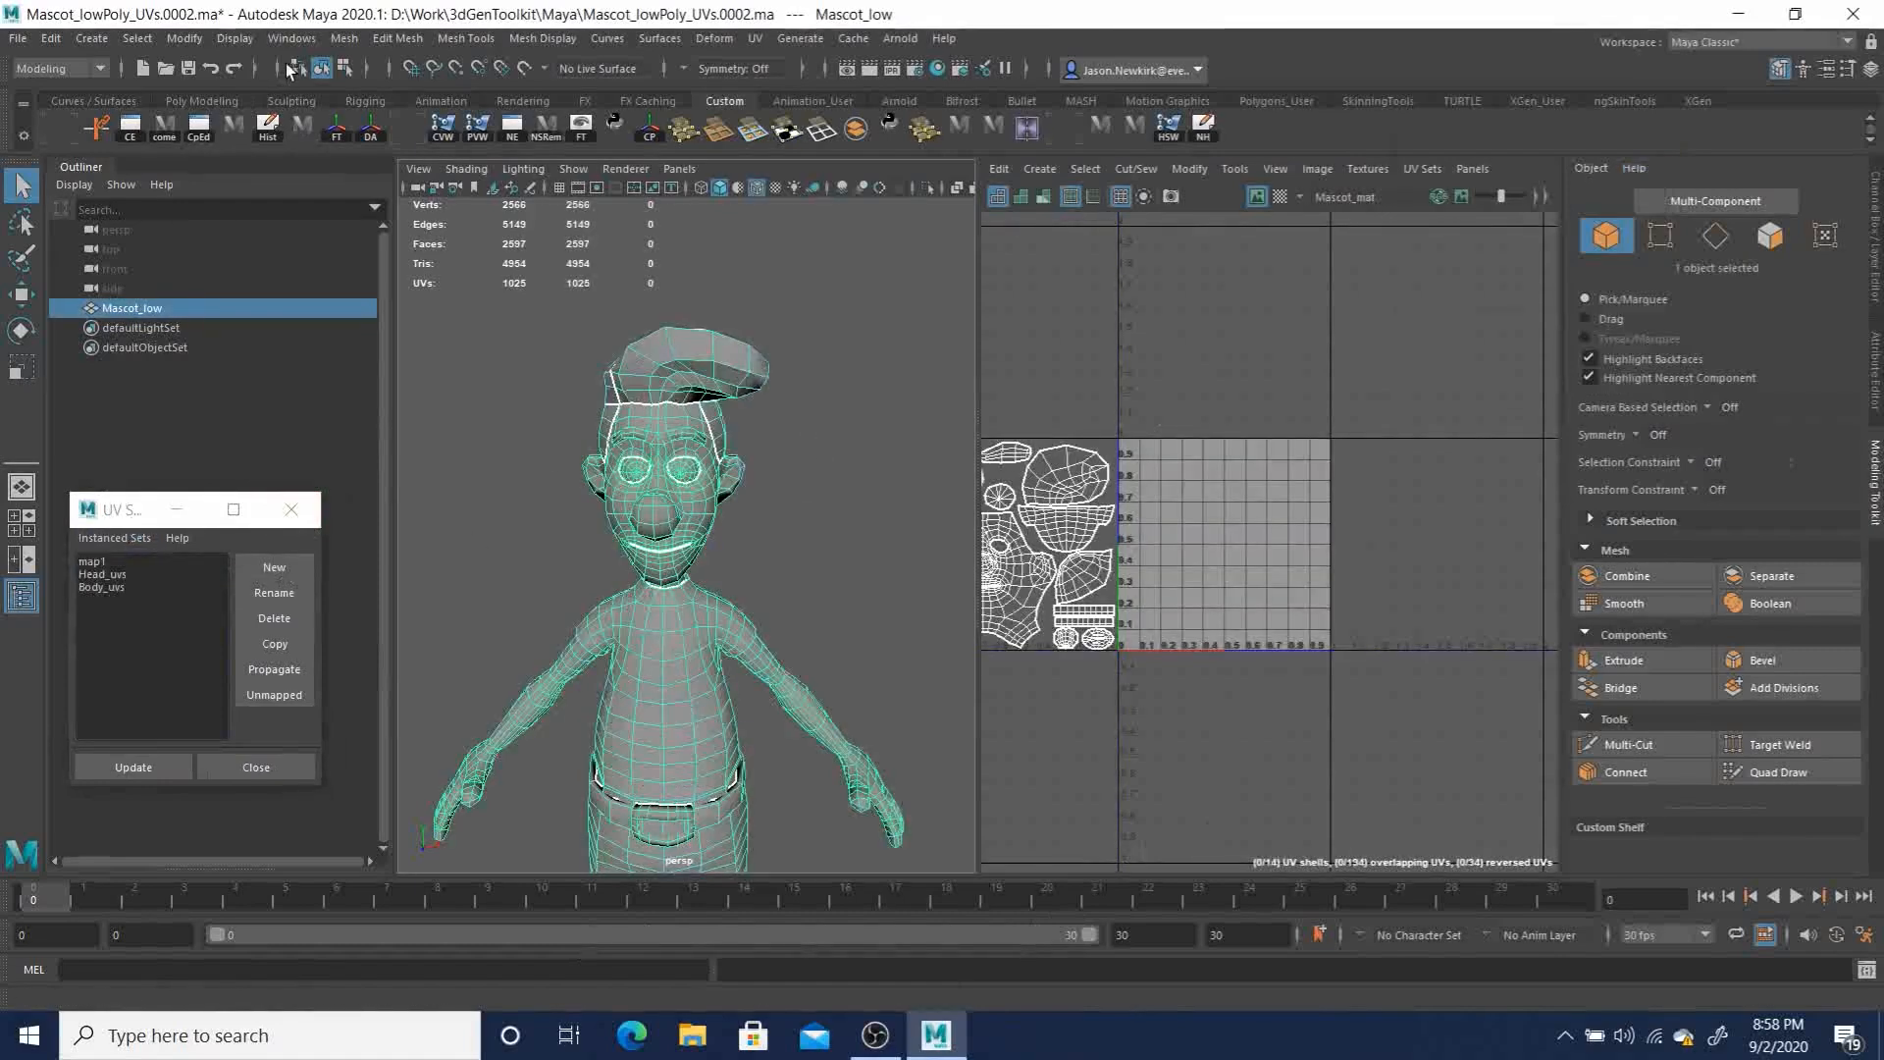
Step: Open Hypershade and duplicate the Mascot_mat material
{"action": "left_click", "coordinate": [291, 38]}
{"action": "mouse_move", "coordinate": [336, 167]}
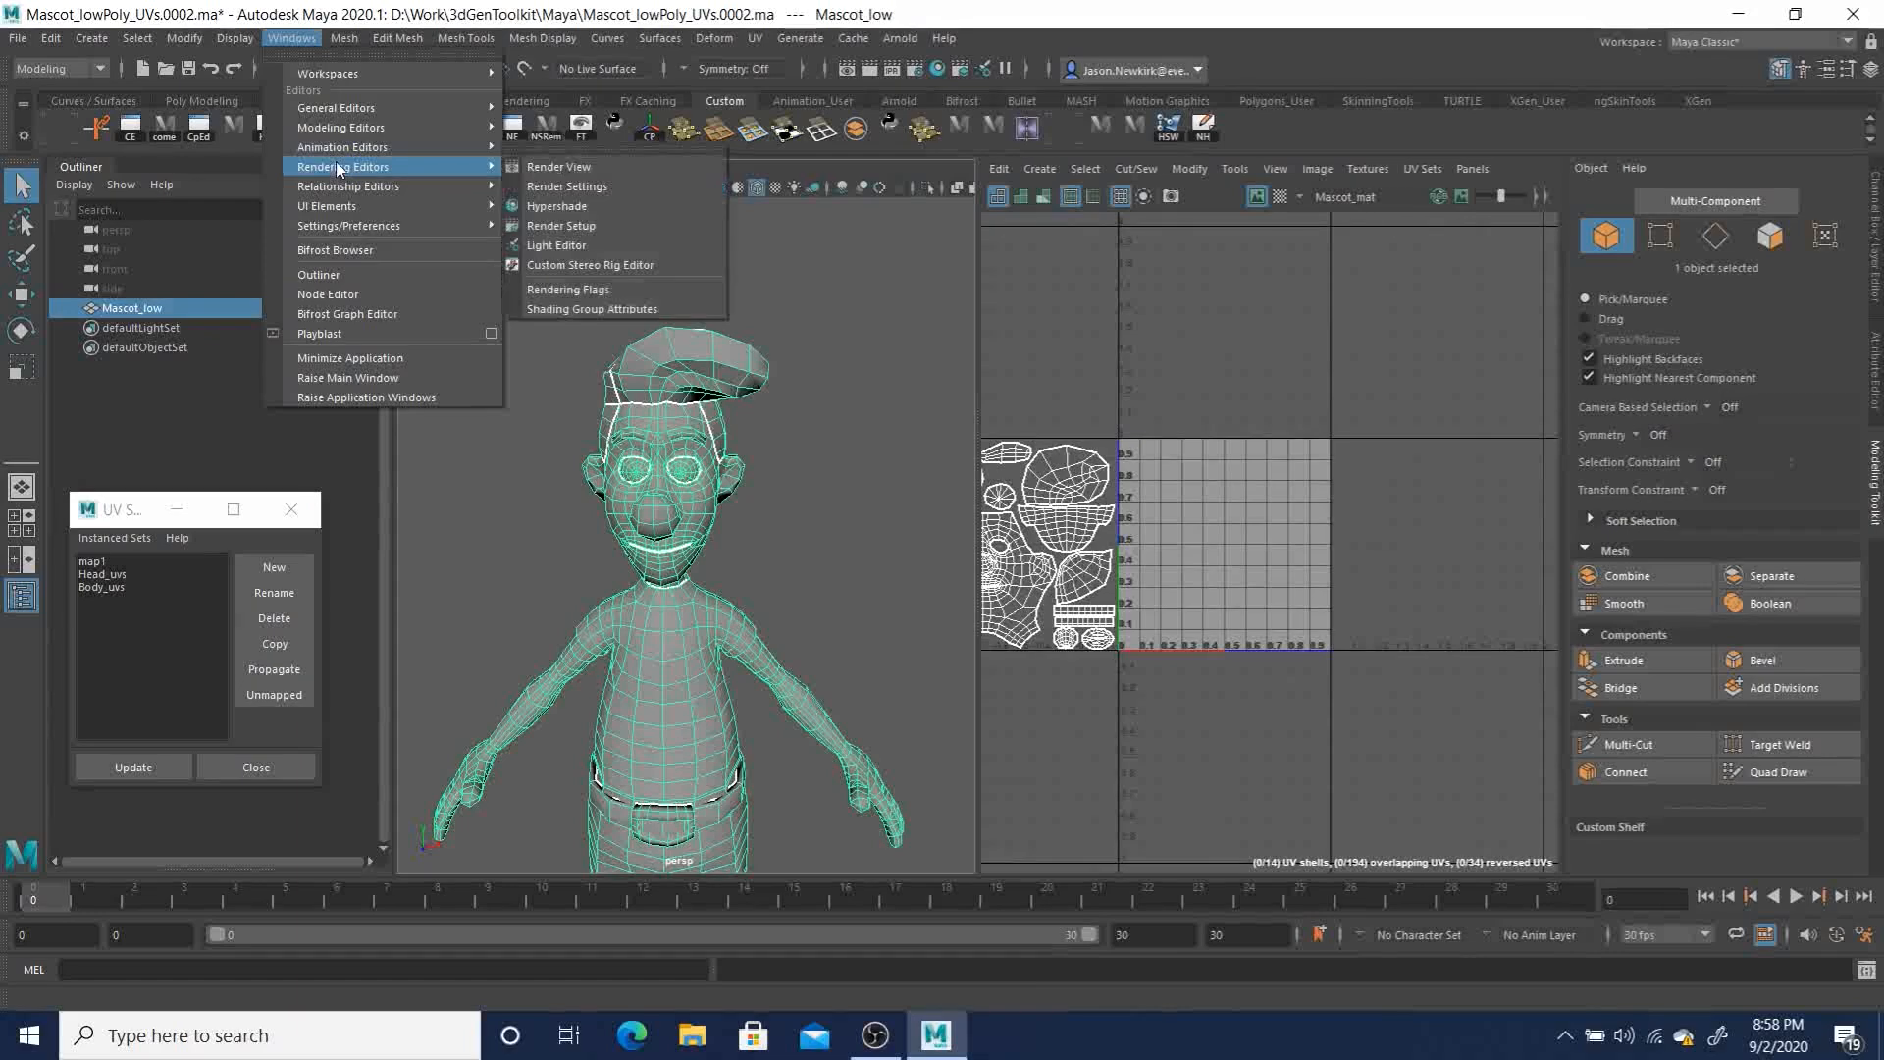
{"action": "left_click", "coordinate": [560, 206]}
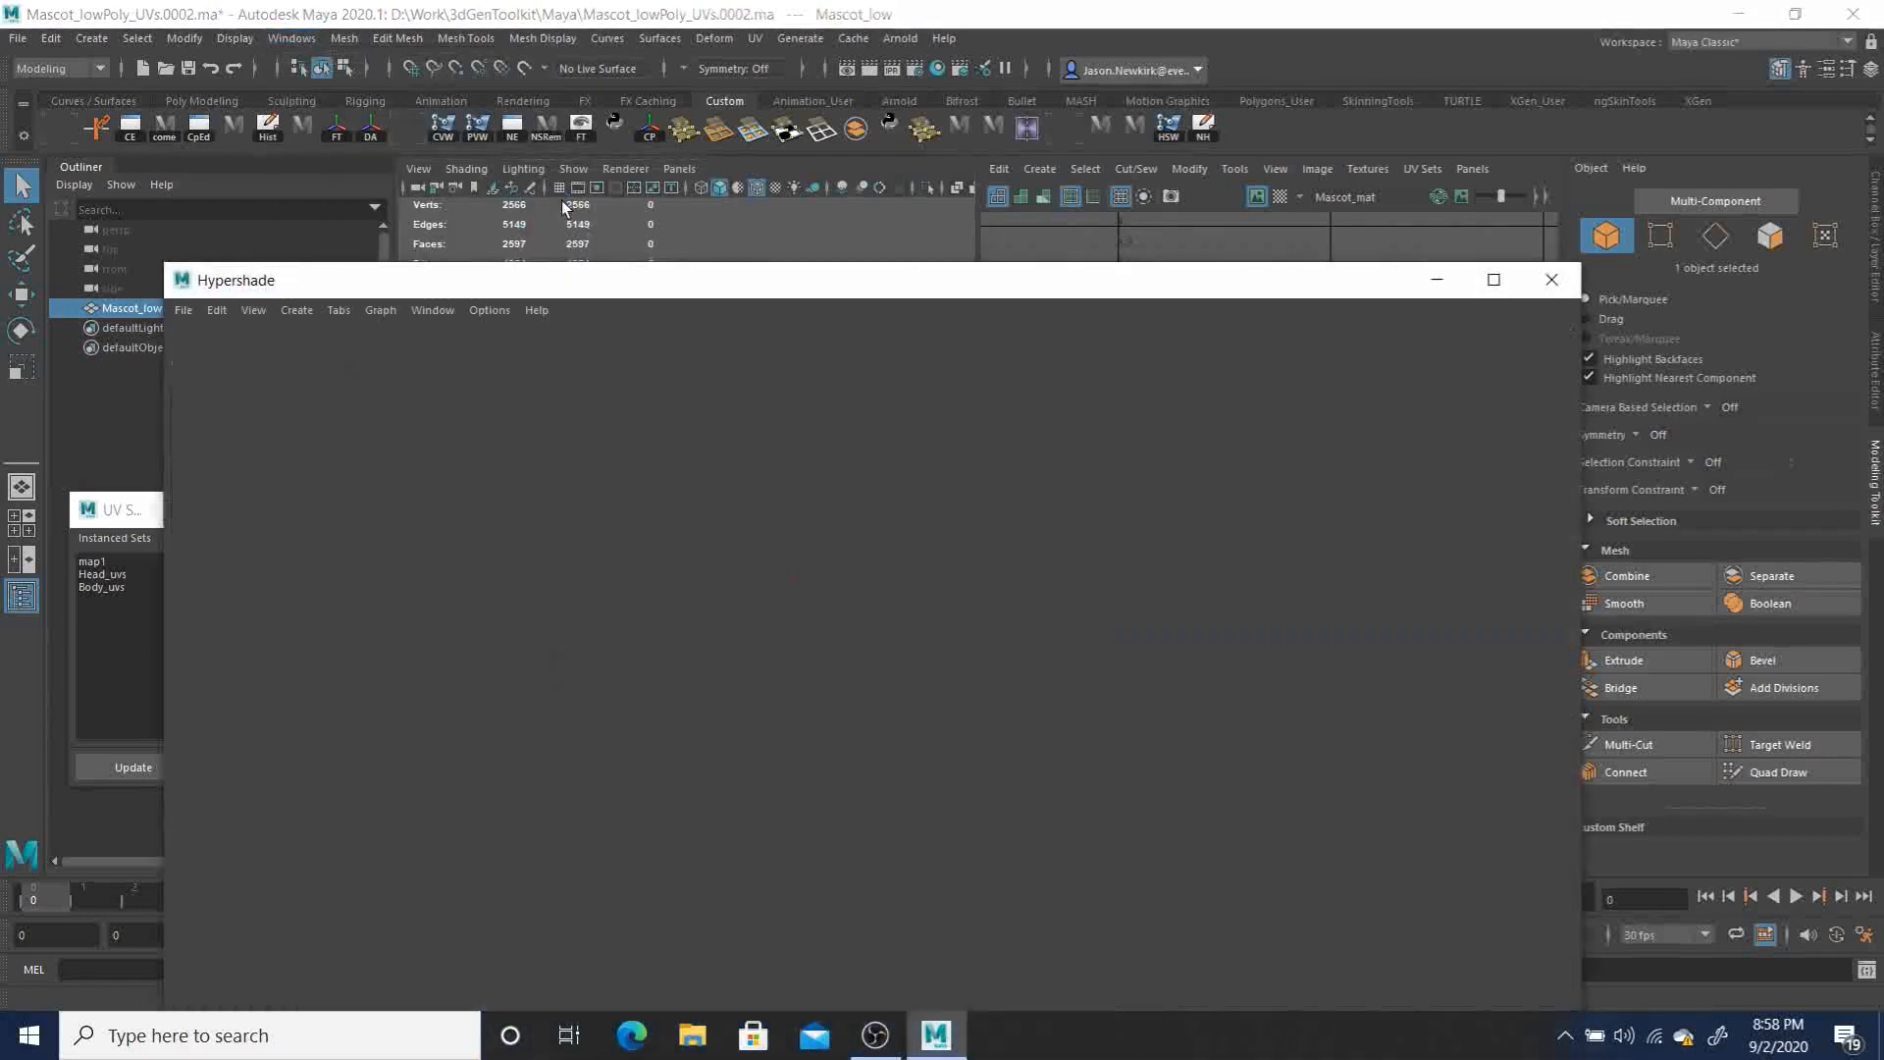
{"action": "left_click_drag", "start_coordinate": [588, 284], "coordinate": [960, 255]}
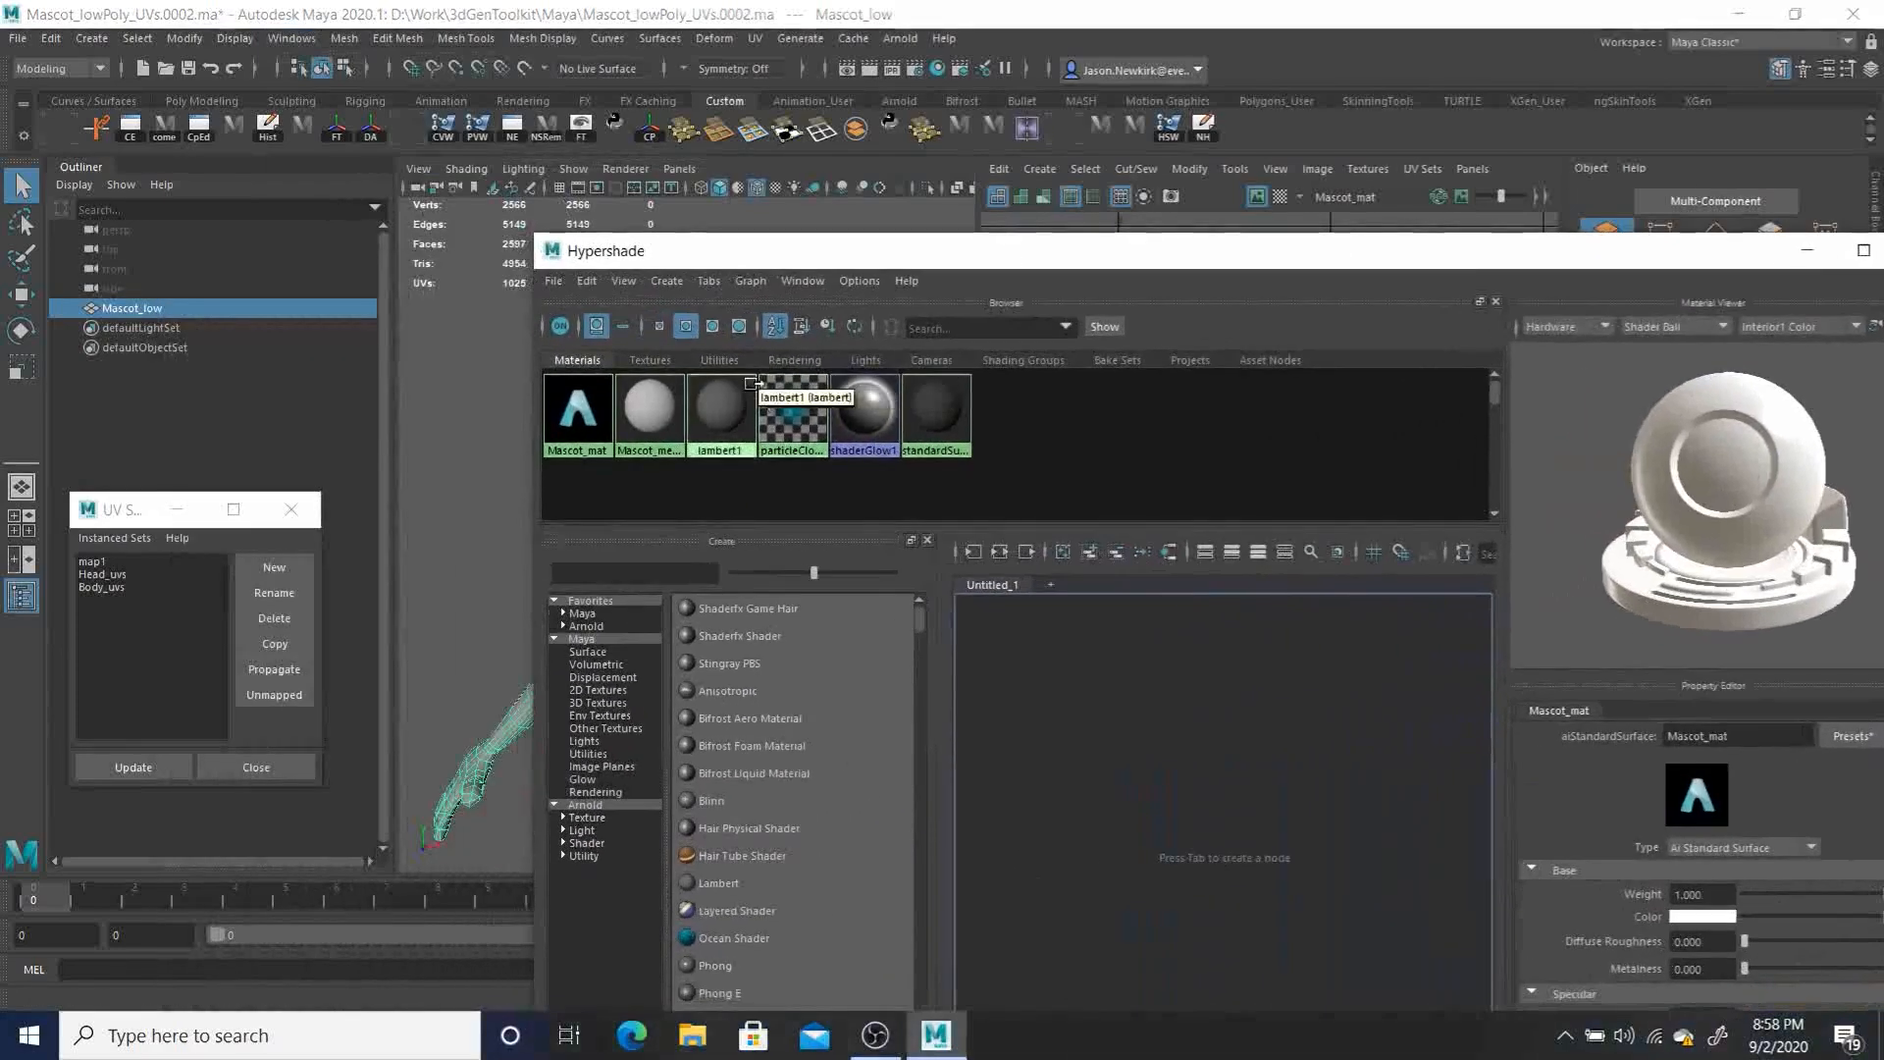
{"action": "left_click", "coordinate": [581, 400]}
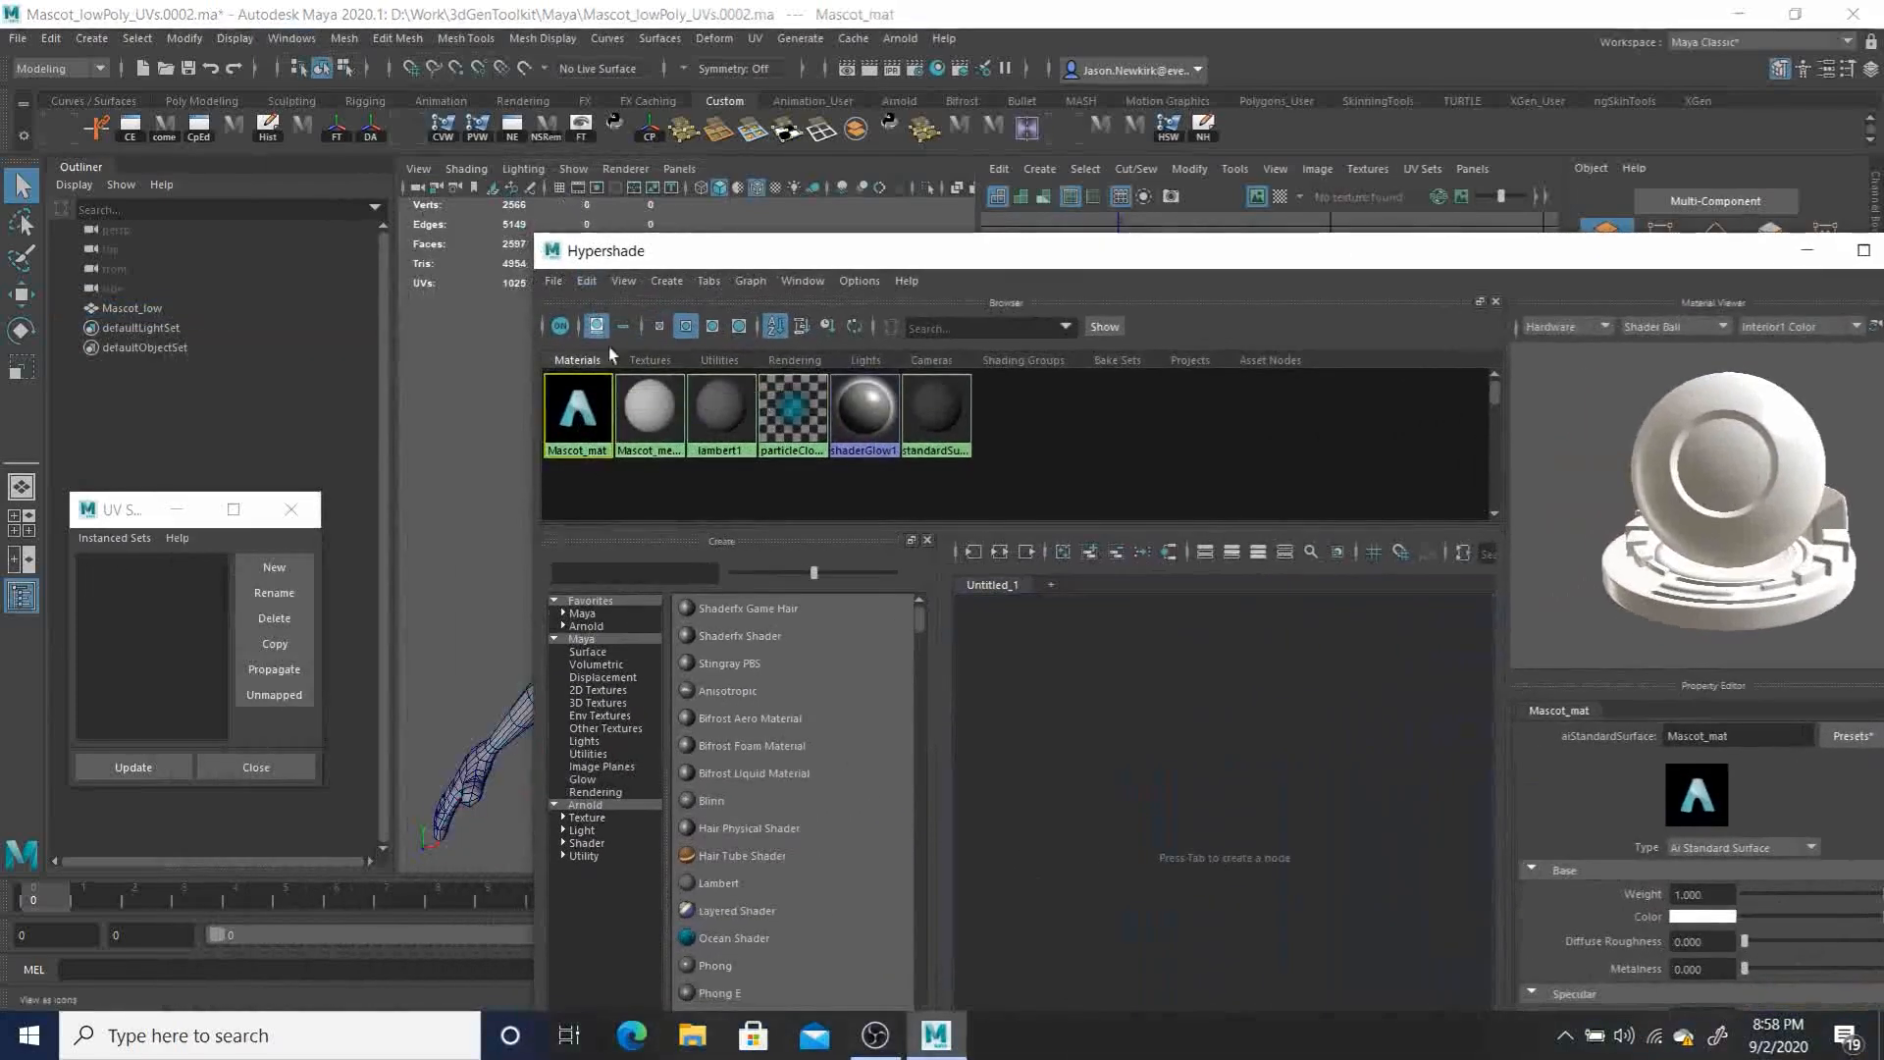
{"action": "key", "text": "ctrl+d"}
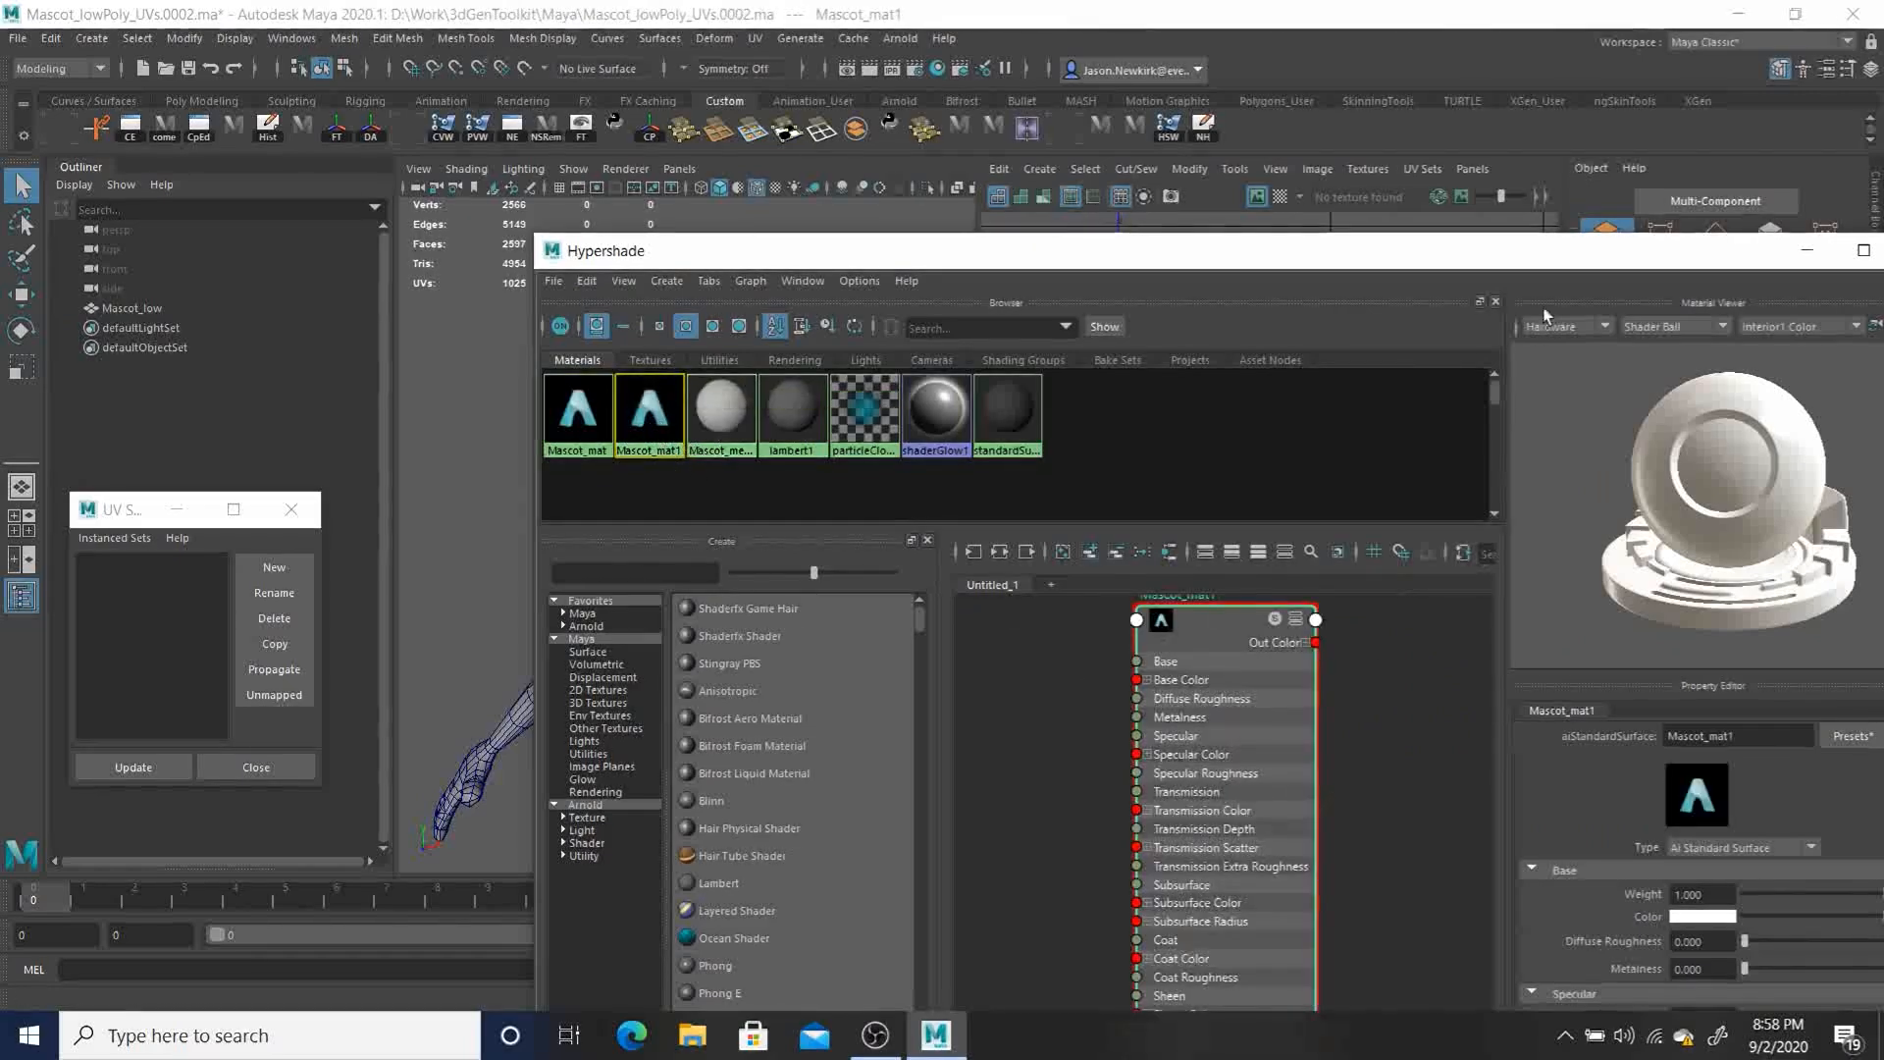
{"action": "left_click_drag", "start_coordinate": [1457, 258], "coordinate": [1115, 166]}
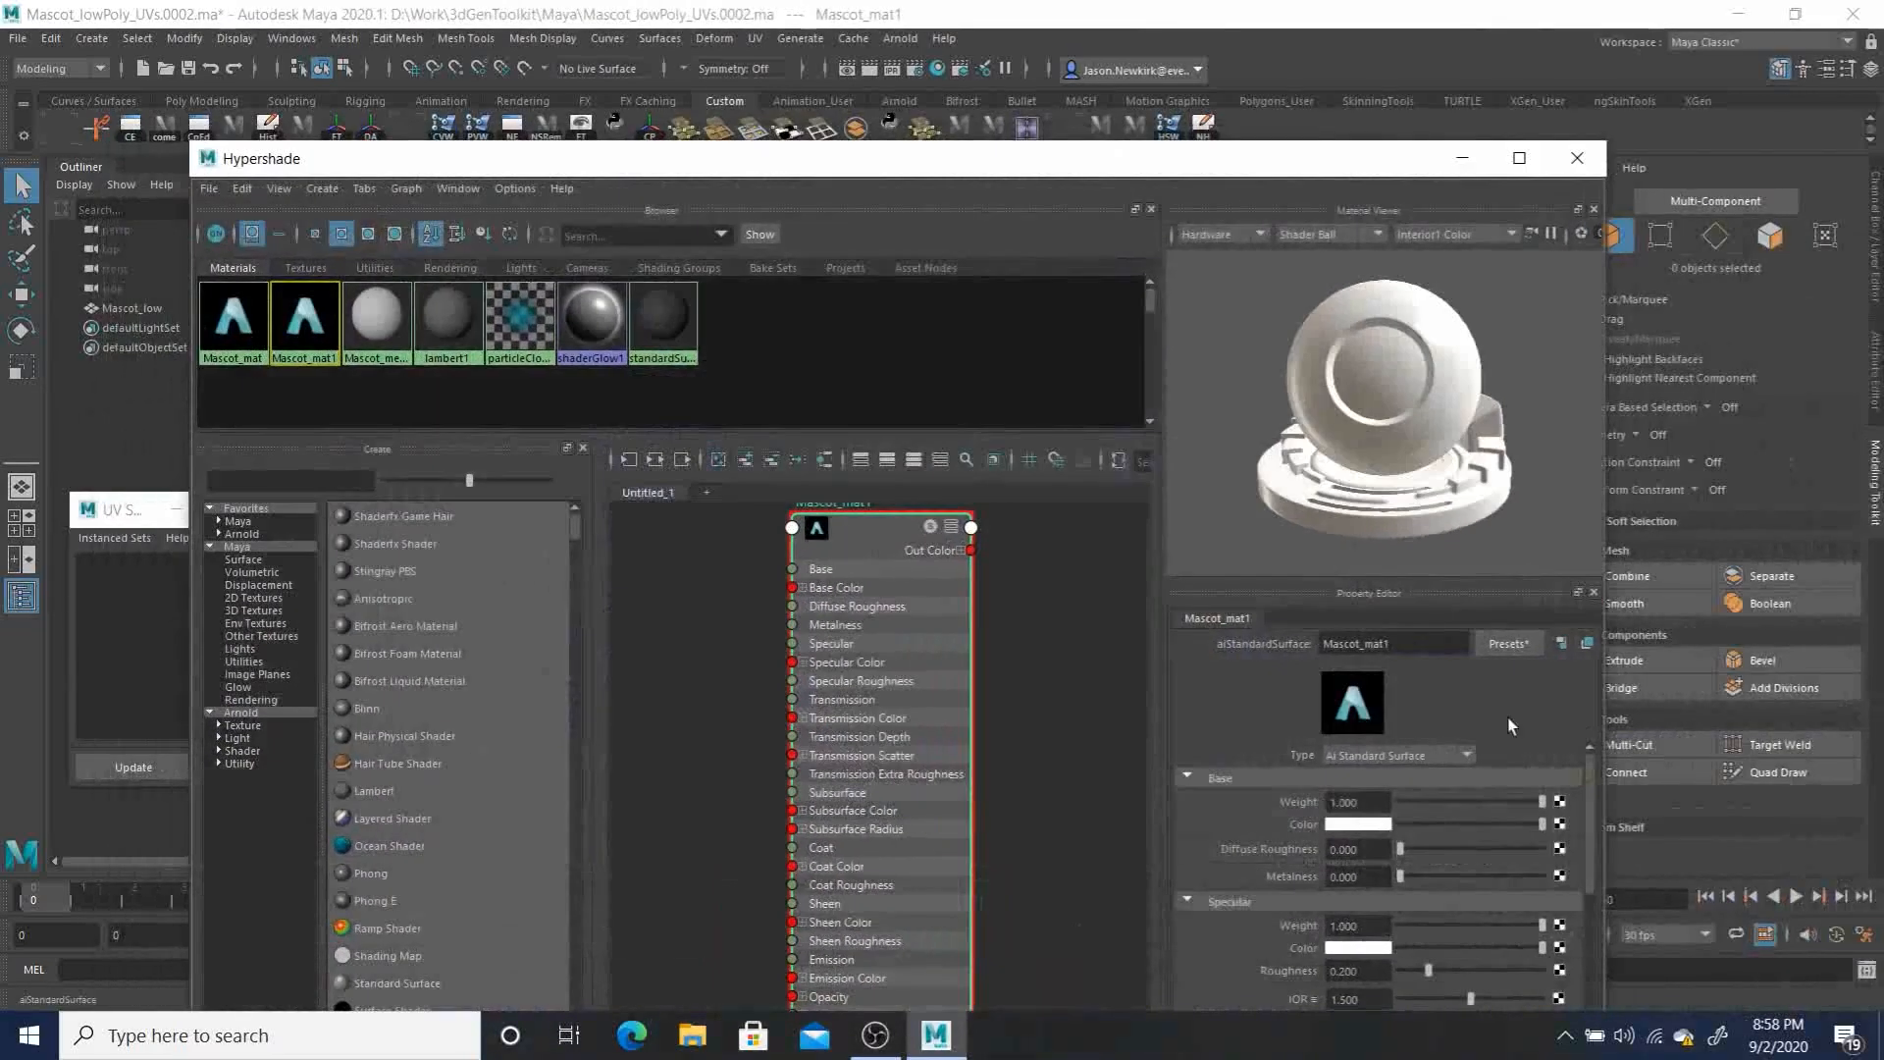
Step: Rename the original Mascot_mat material as Mascot_body_mat
{"action": "left_click", "coordinate": [240, 322]}
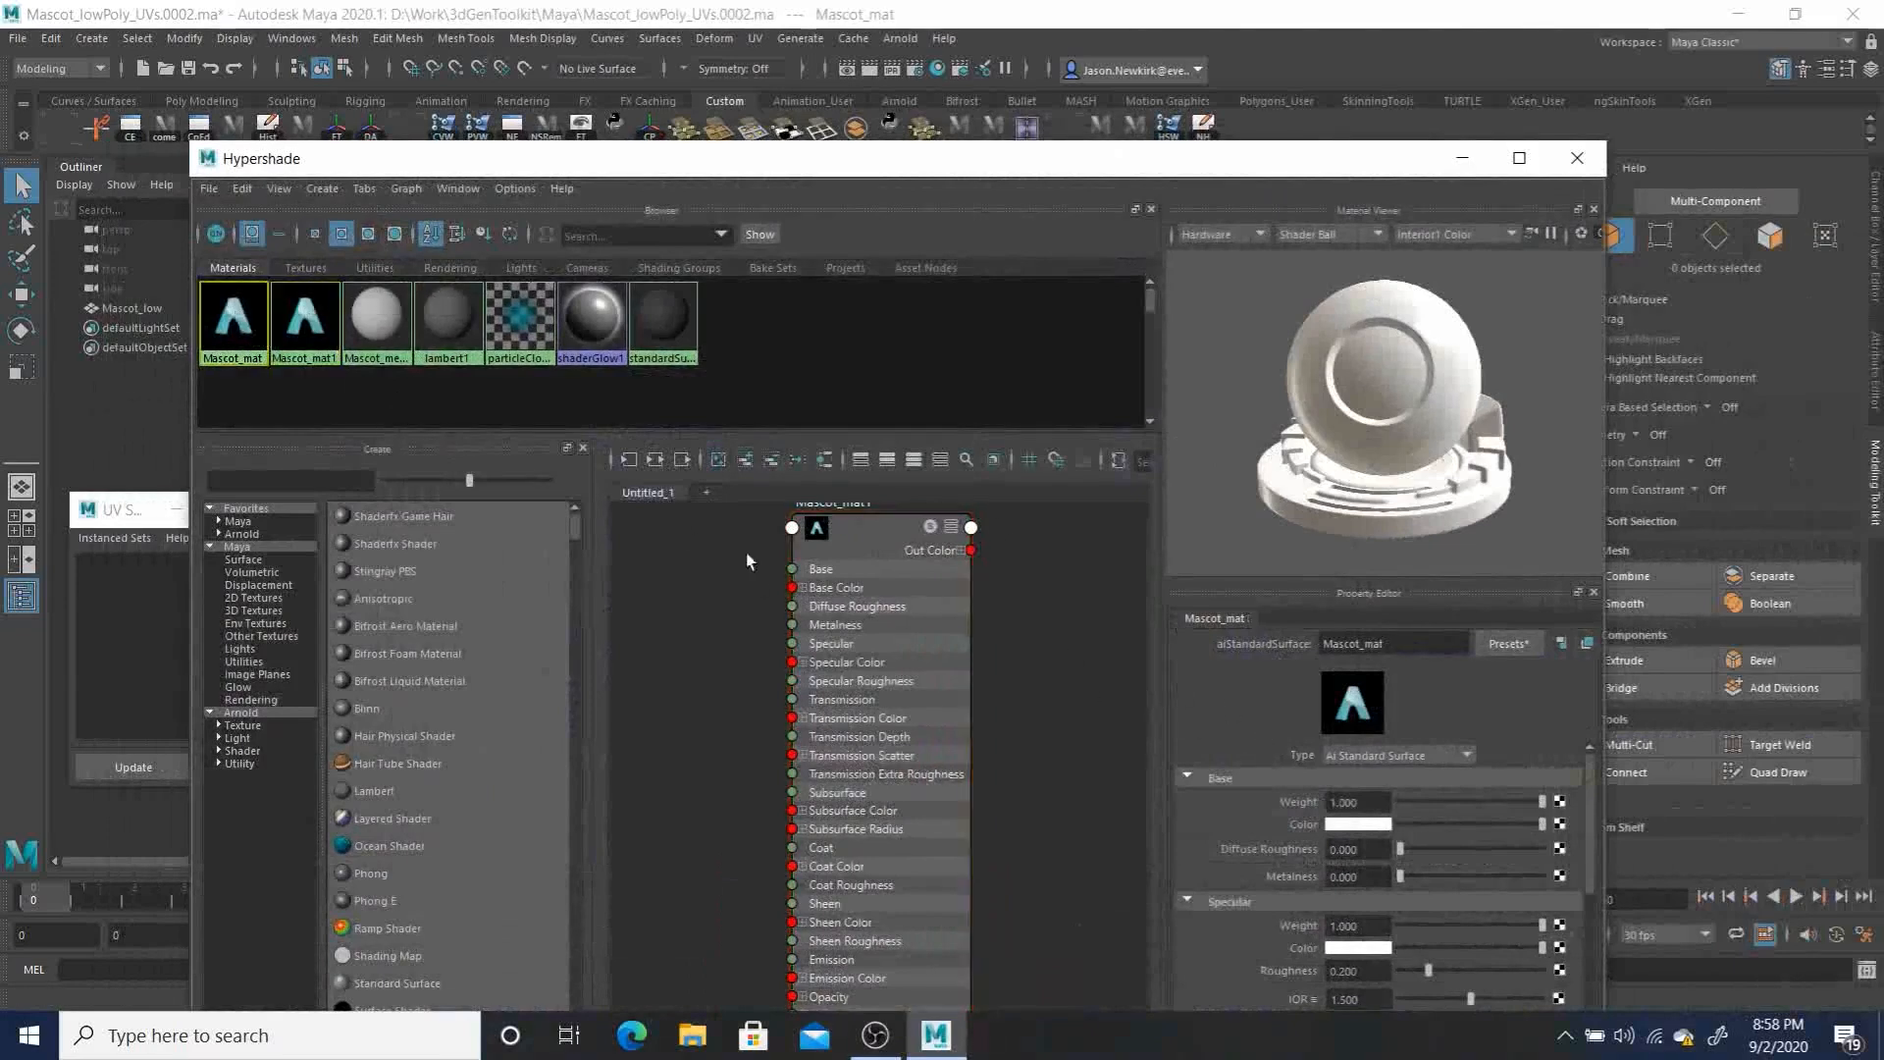
{"action": "left_click", "coordinate": [1405, 650]}
{"action": "type", "text": "body_mat"}
{"action": "key", "text": "Return"}
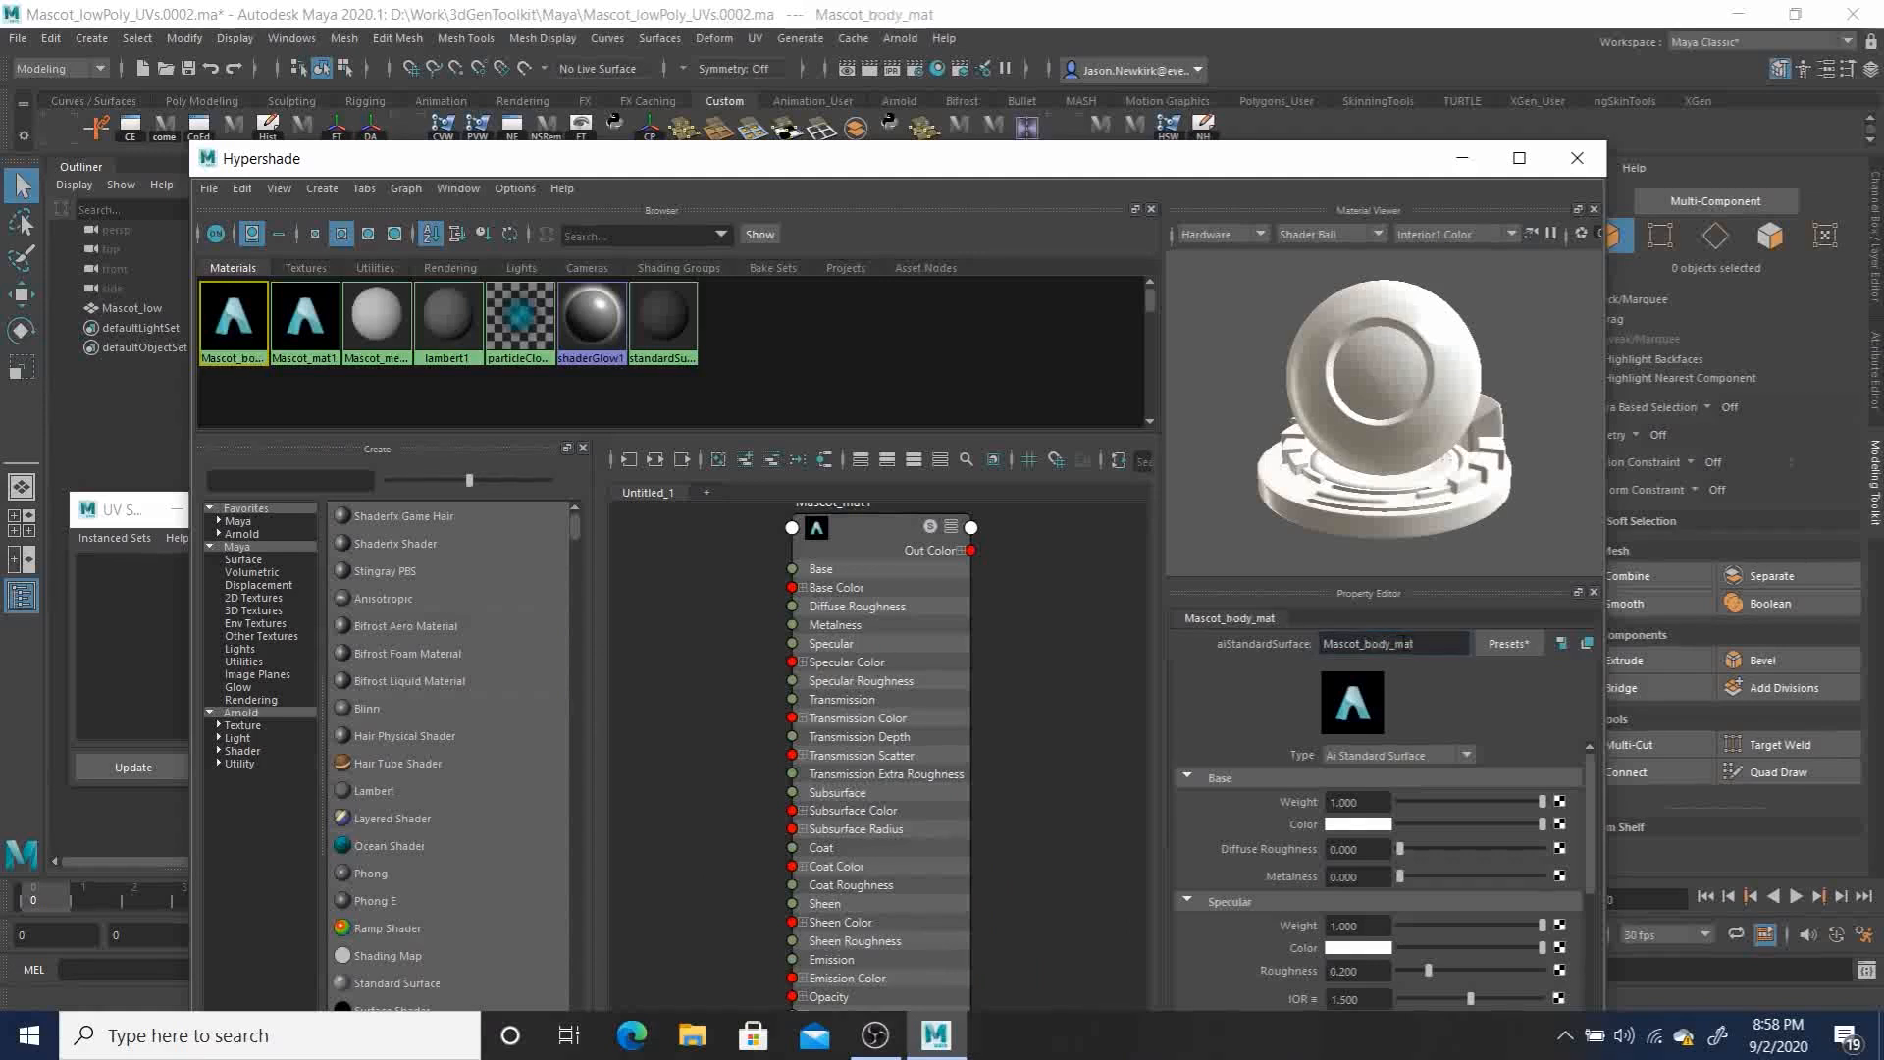
Step: Rename the duplicated material as Mascot_head_mat
{"action": "left_click", "coordinate": [304, 319]}
{"action": "double_click", "coordinate": [1359, 643]}
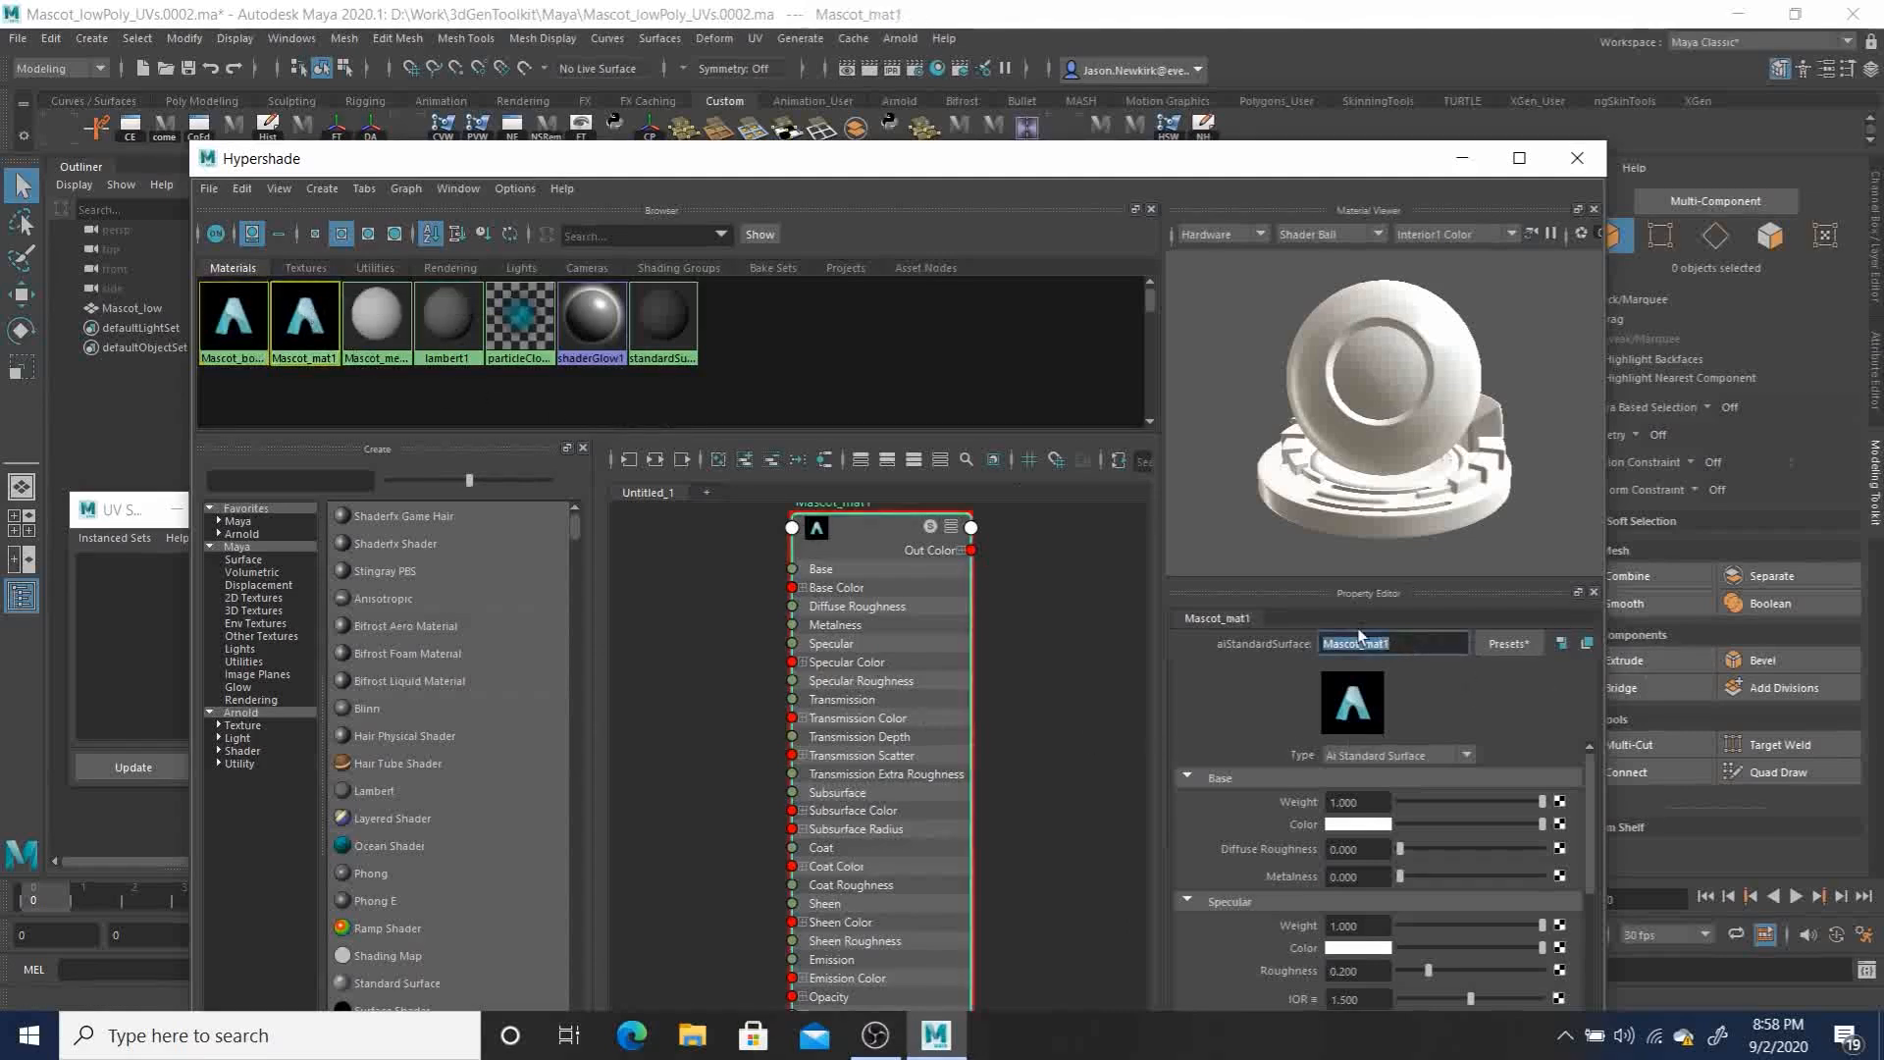
{"action": "key", "text": "Right"}
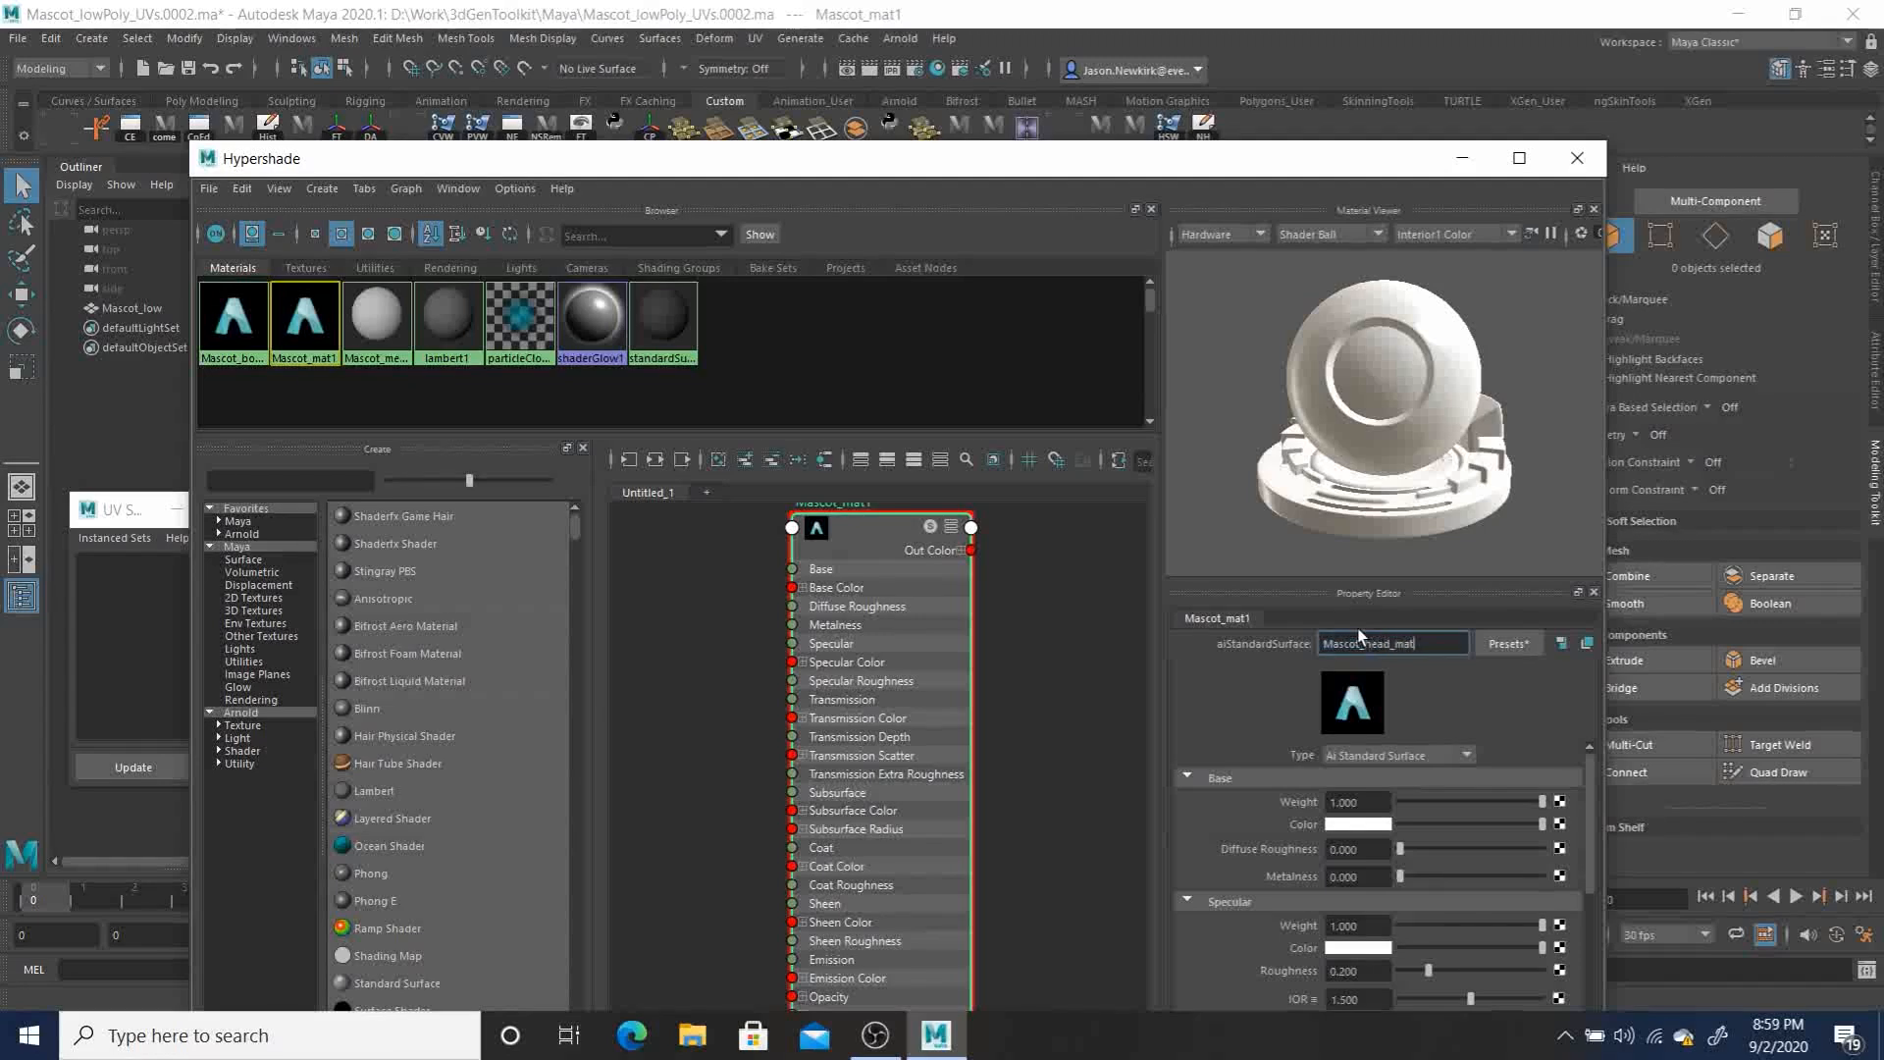
{"action": "key", "text": "Return"}
{"action": "scroll", "coordinate": [1462, 893], "scroll_direction": "down", "scroll_amount": 10}
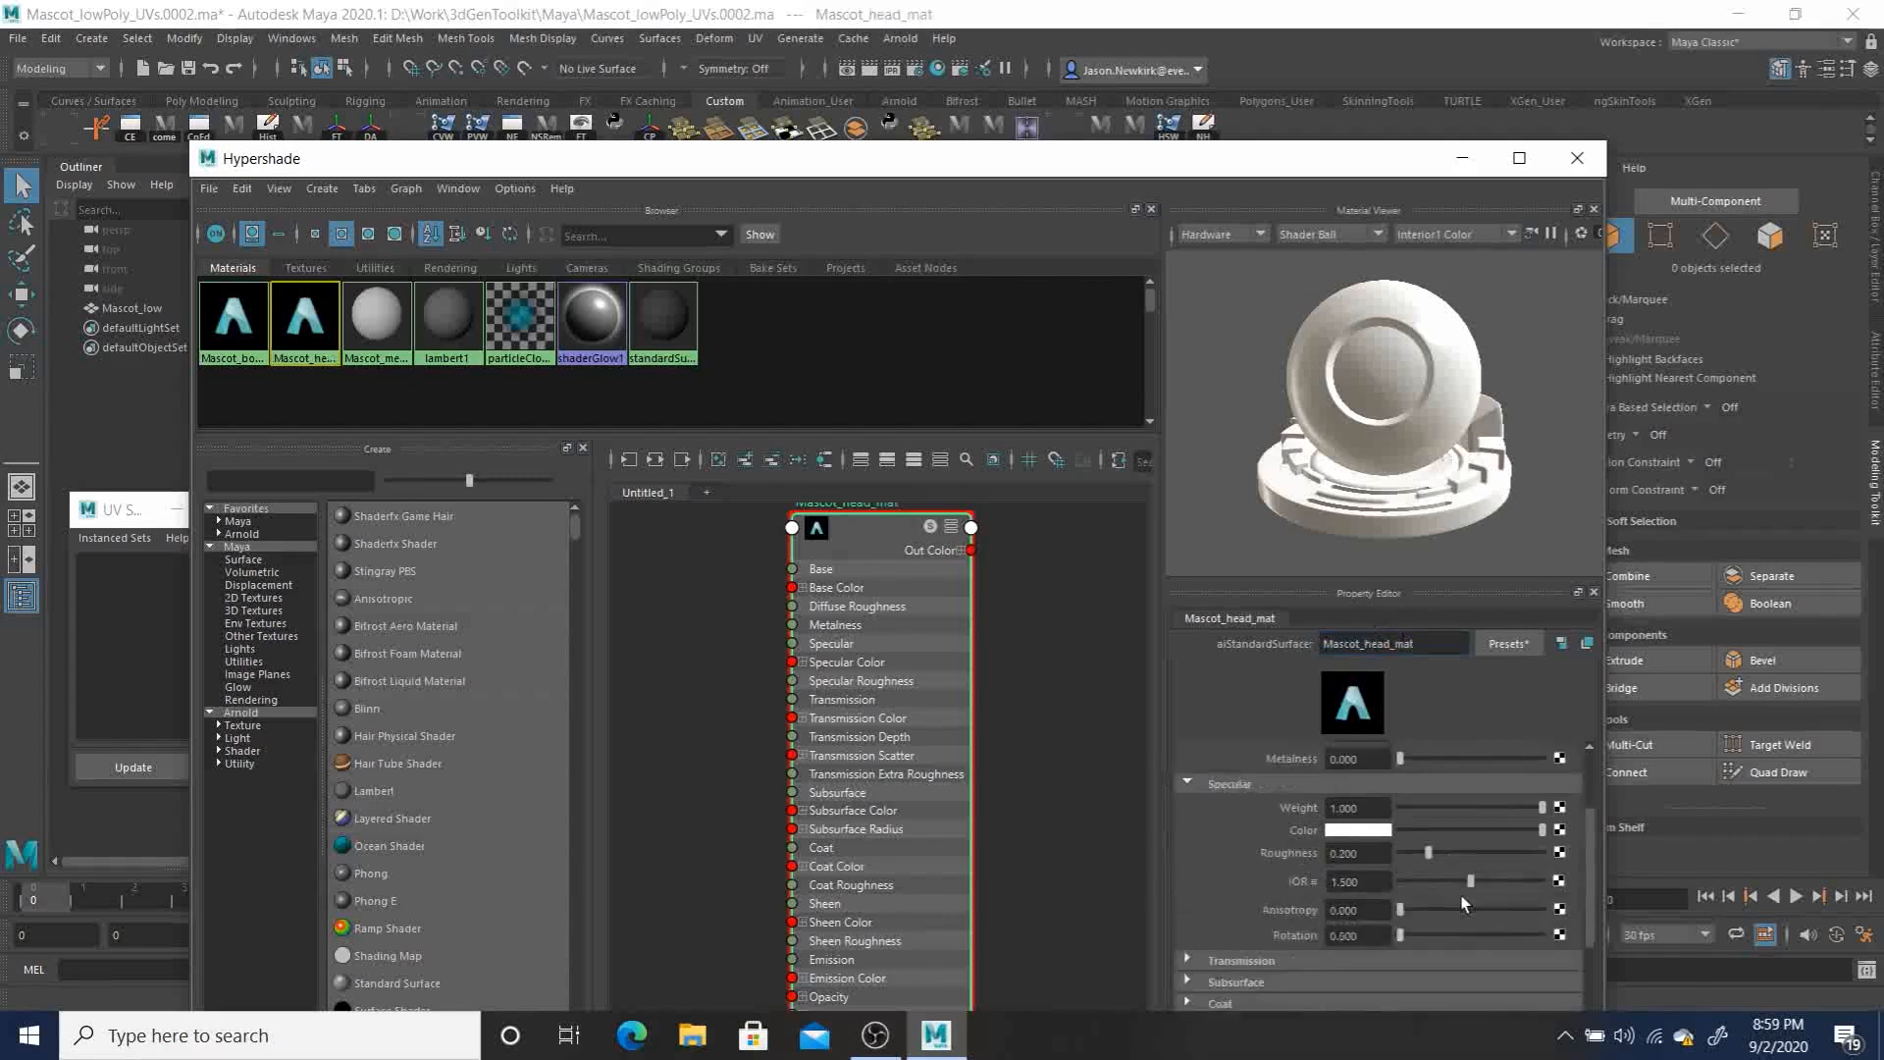
{"action": "scroll", "coordinate": [1497, 955], "scroll_direction": "up", "scroll_amount": 10}
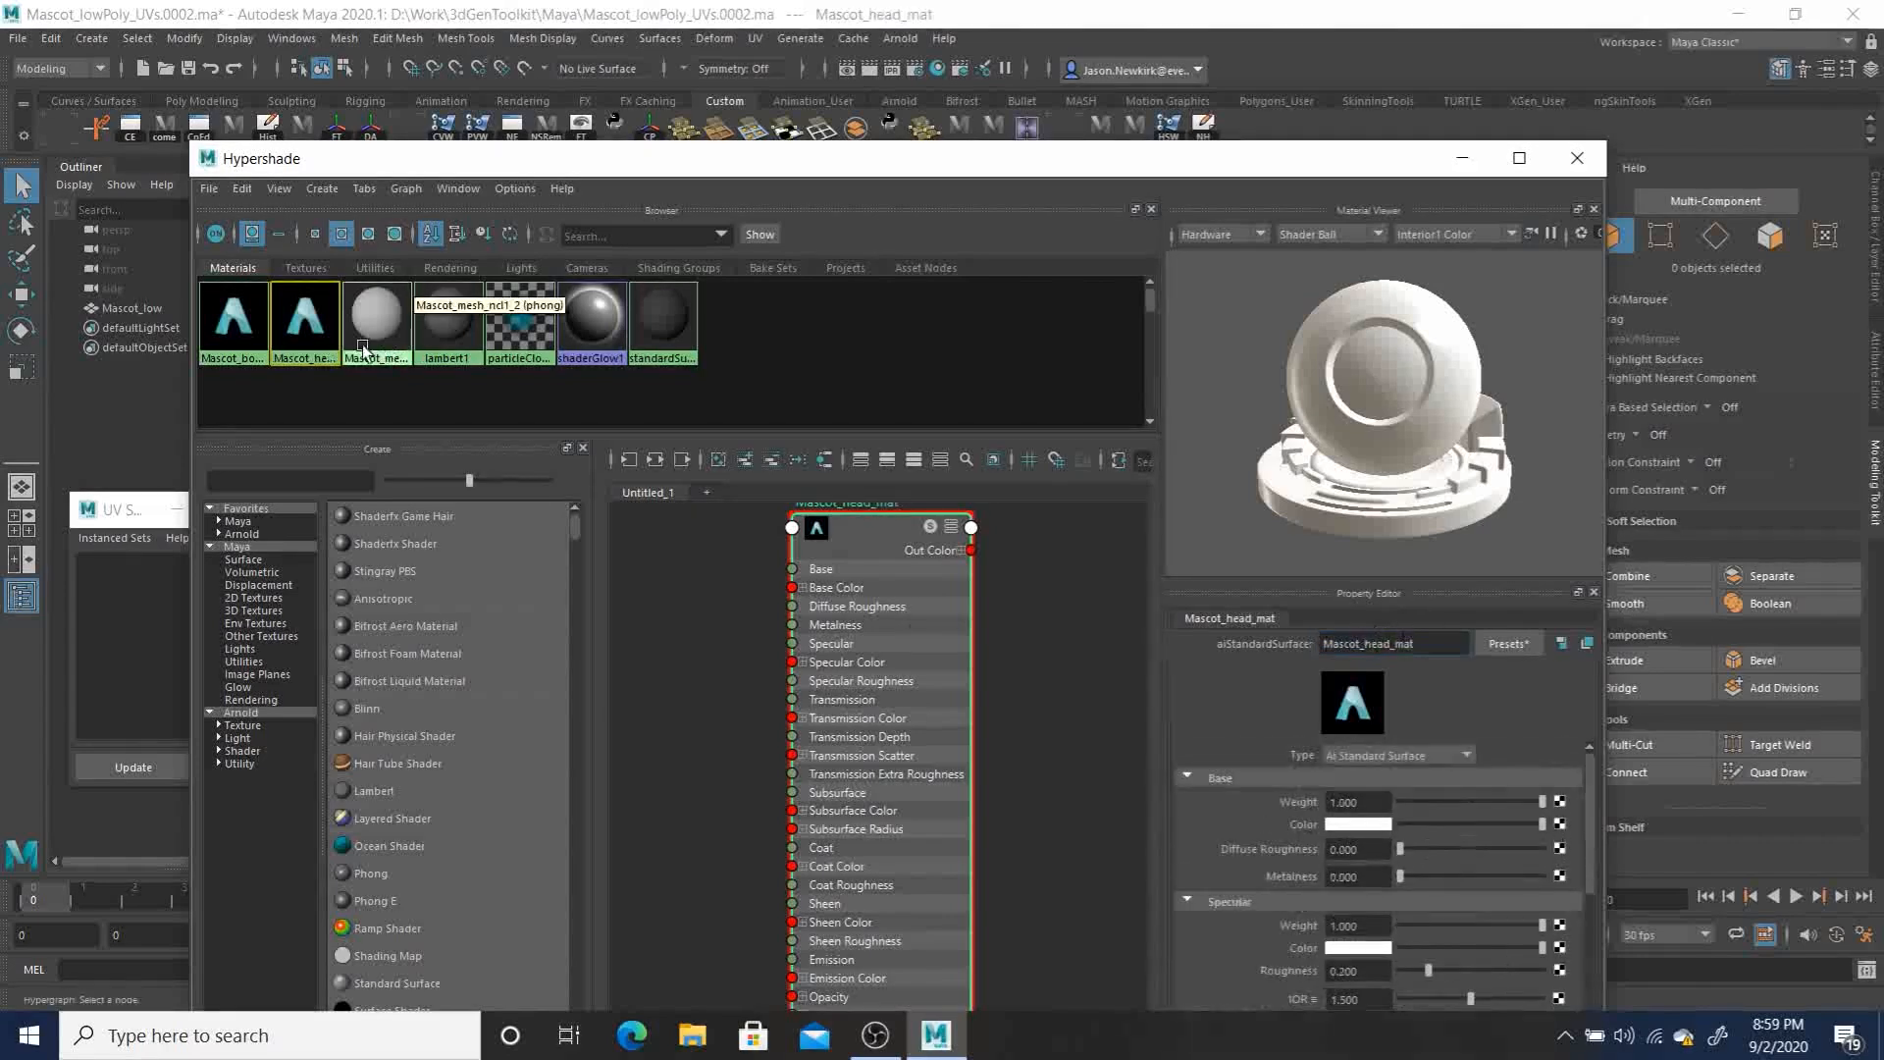
Step: Minimize Hypershade and select the mascot mesh to show its head UVs
{"action": "left_click_drag", "start_coordinate": [1223, 169], "coordinate": [1318, 370]}
{"action": "left_click_drag", "start_coordinate": [1085, 359], "coordinate": [1121, 375]}
{"action": "left_click", "coordinate": [1716, 380]}
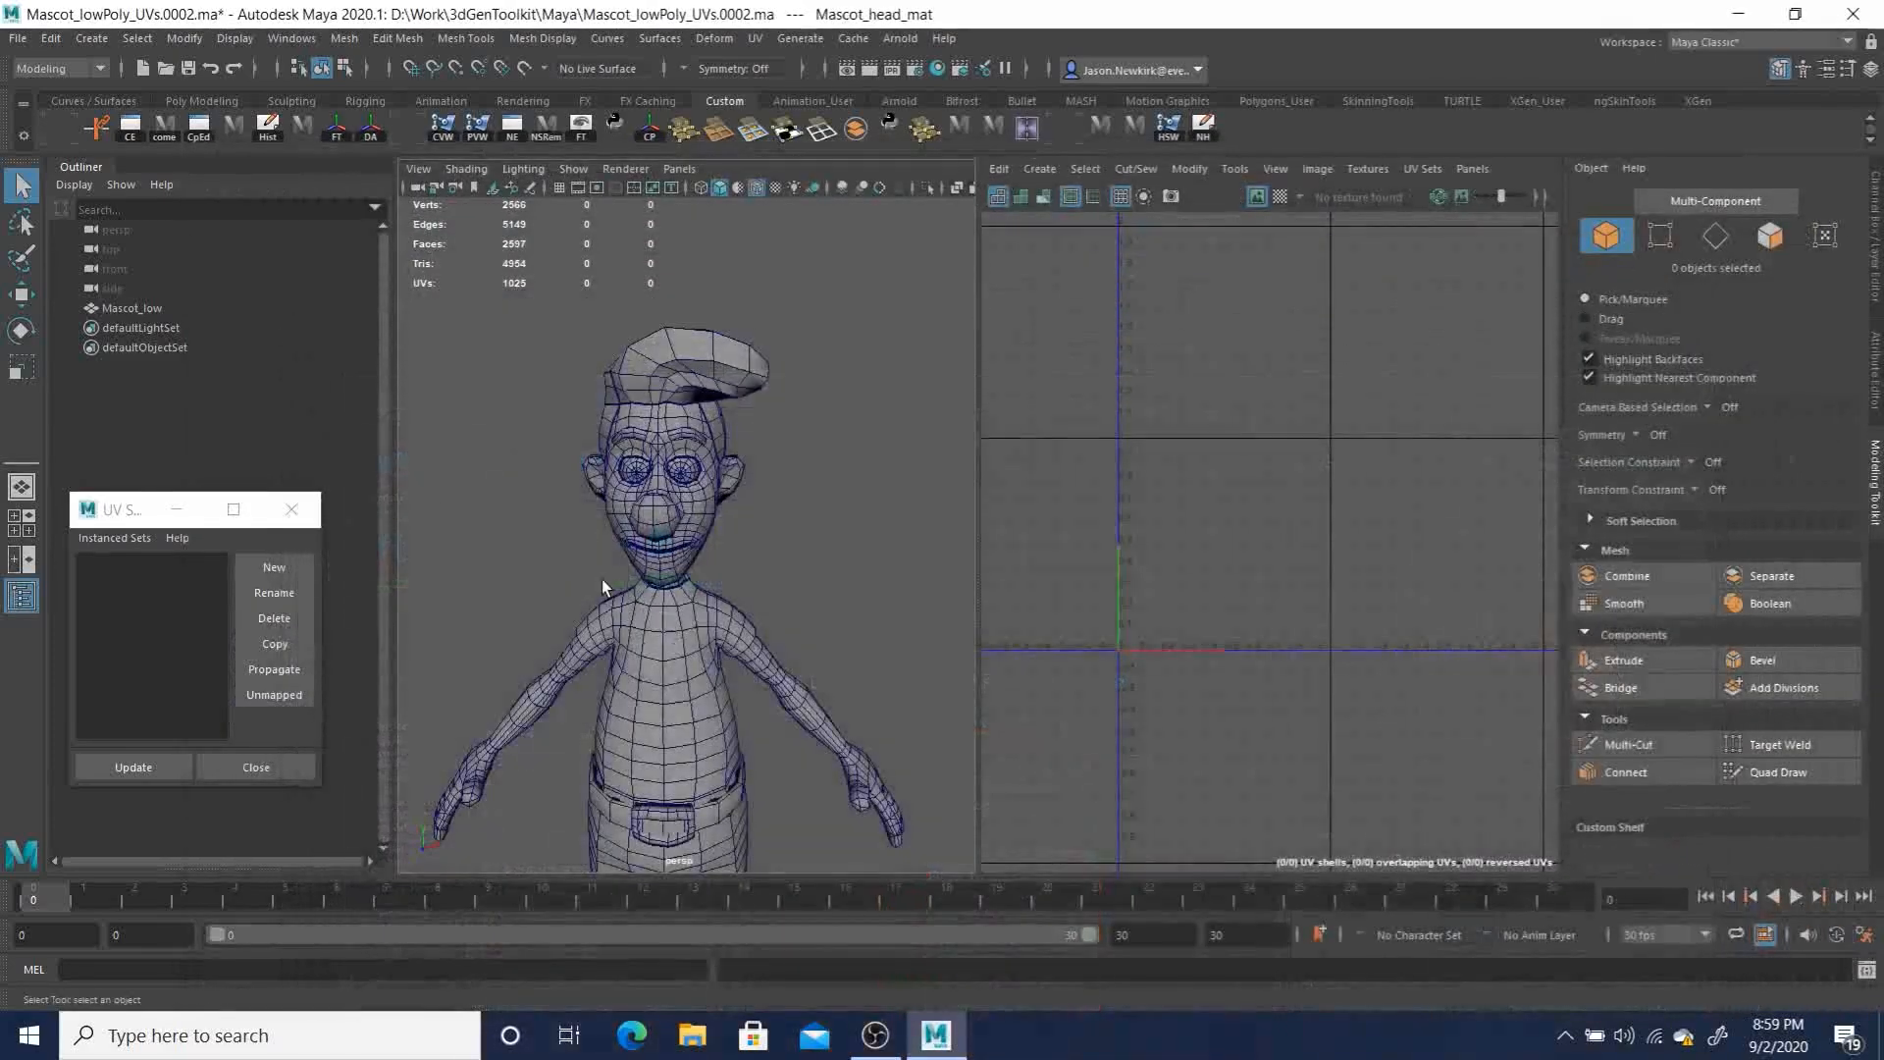
{"action": "scroll", "coordinate": [557, 527], "scroll_direction": "up", "scroll_amount": 6}
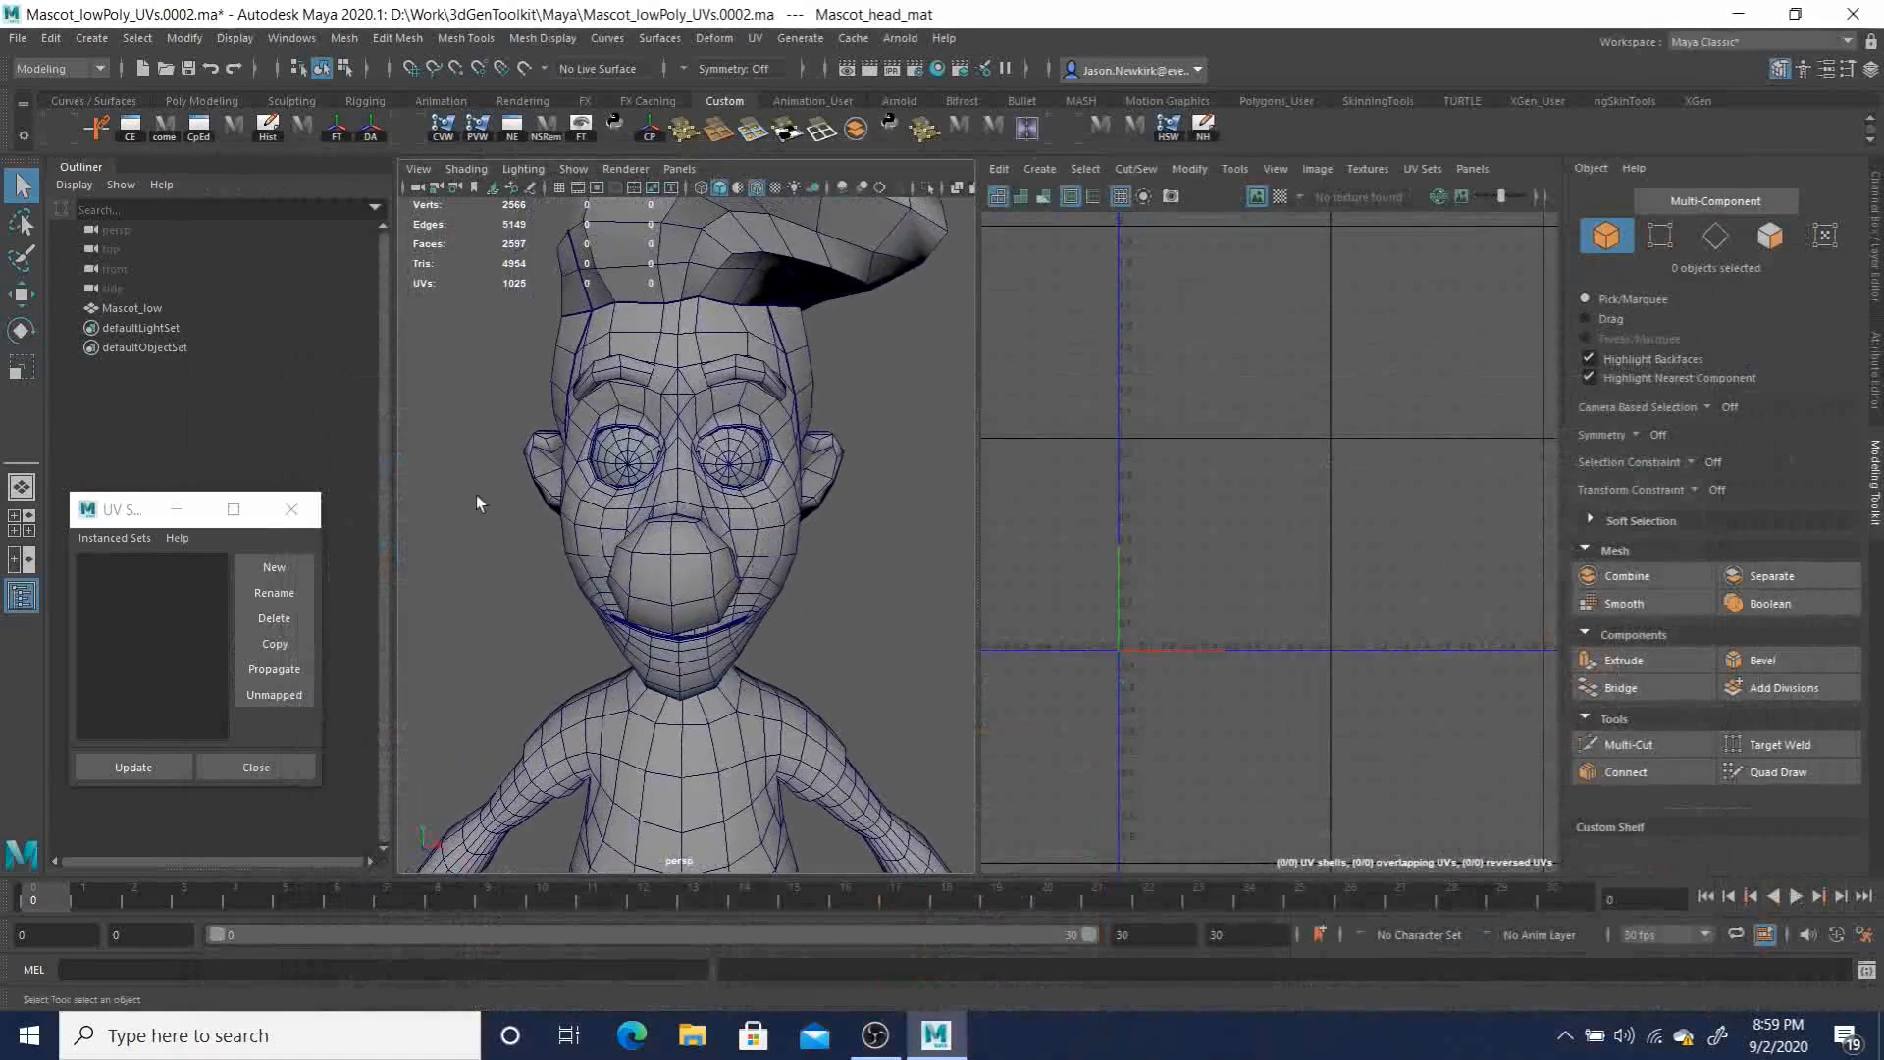
{"action": "left_click", "coordinate": [719, 318]}
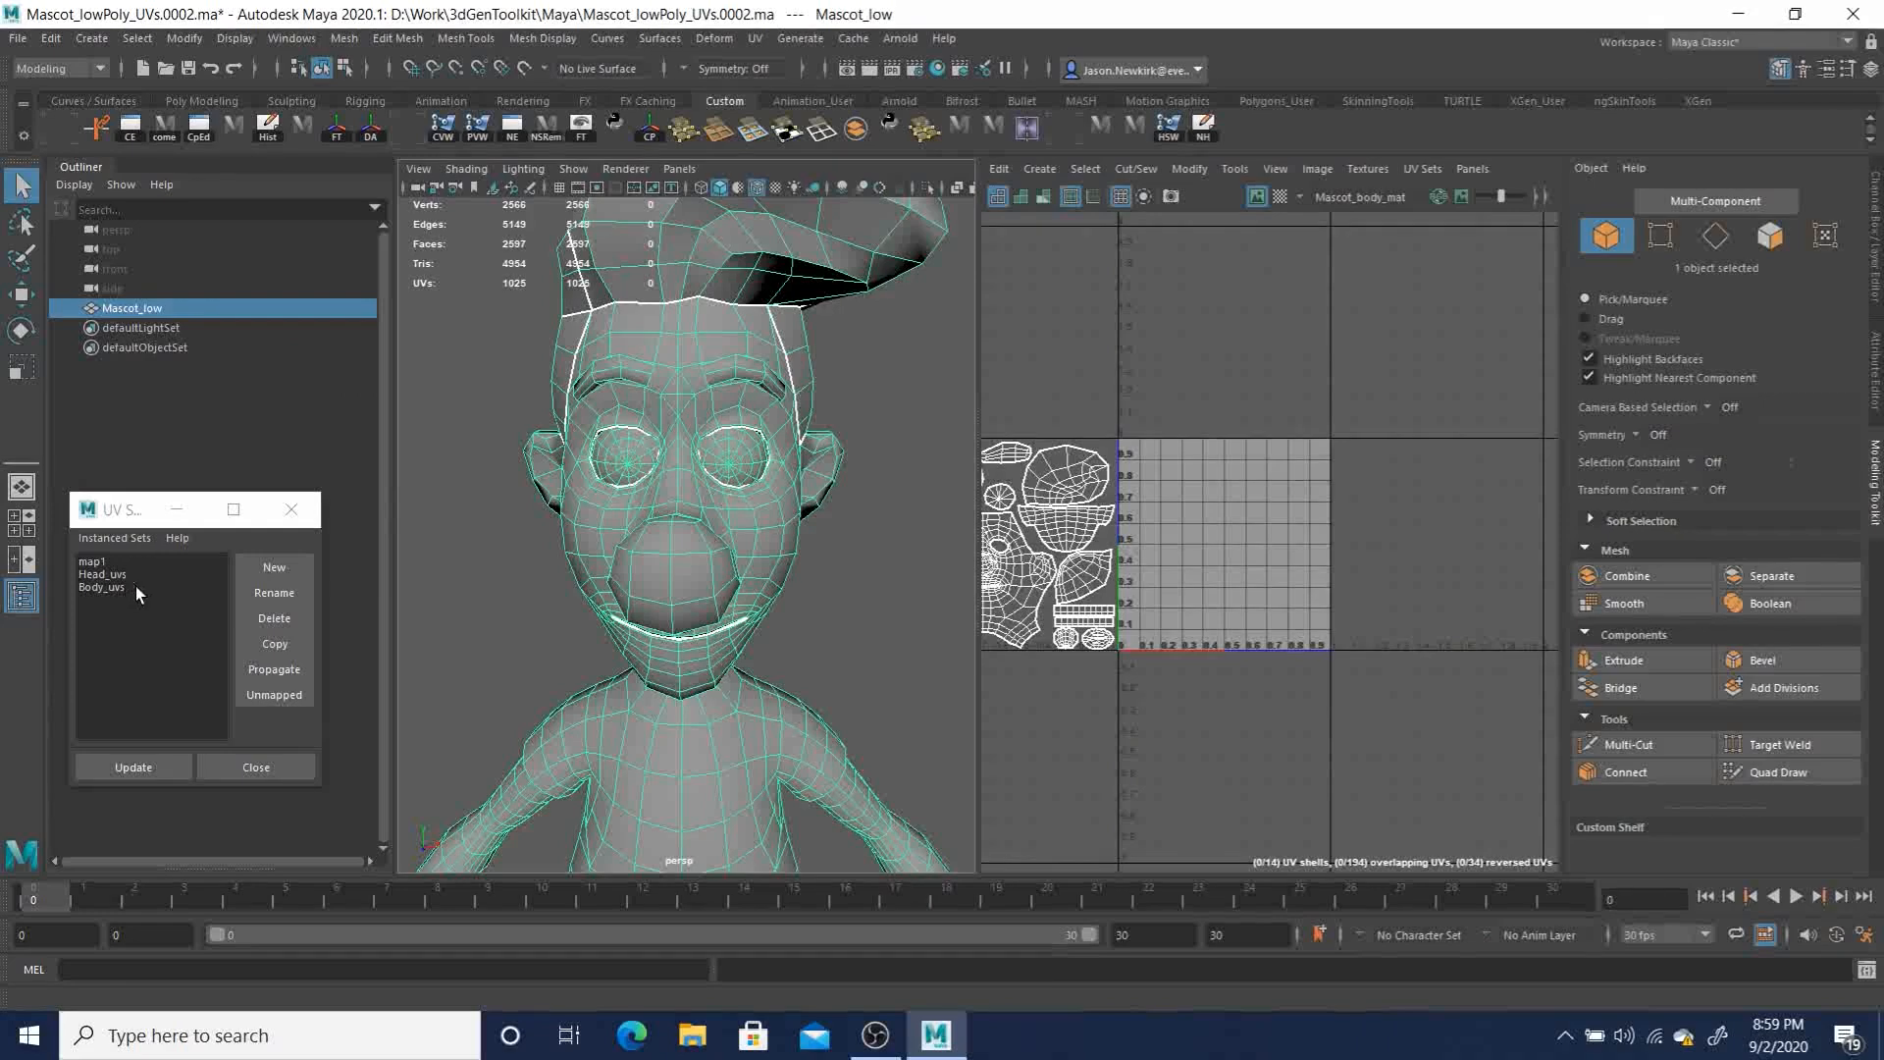
Step: Switch to face selection, turn off Soft Select, and select all faces of the head UV shells in the UV Editor
{"action": "middle_click_drag", "start_coordinate": [1180, 579], "coordinate": [1320, 511], "text": "alt"}
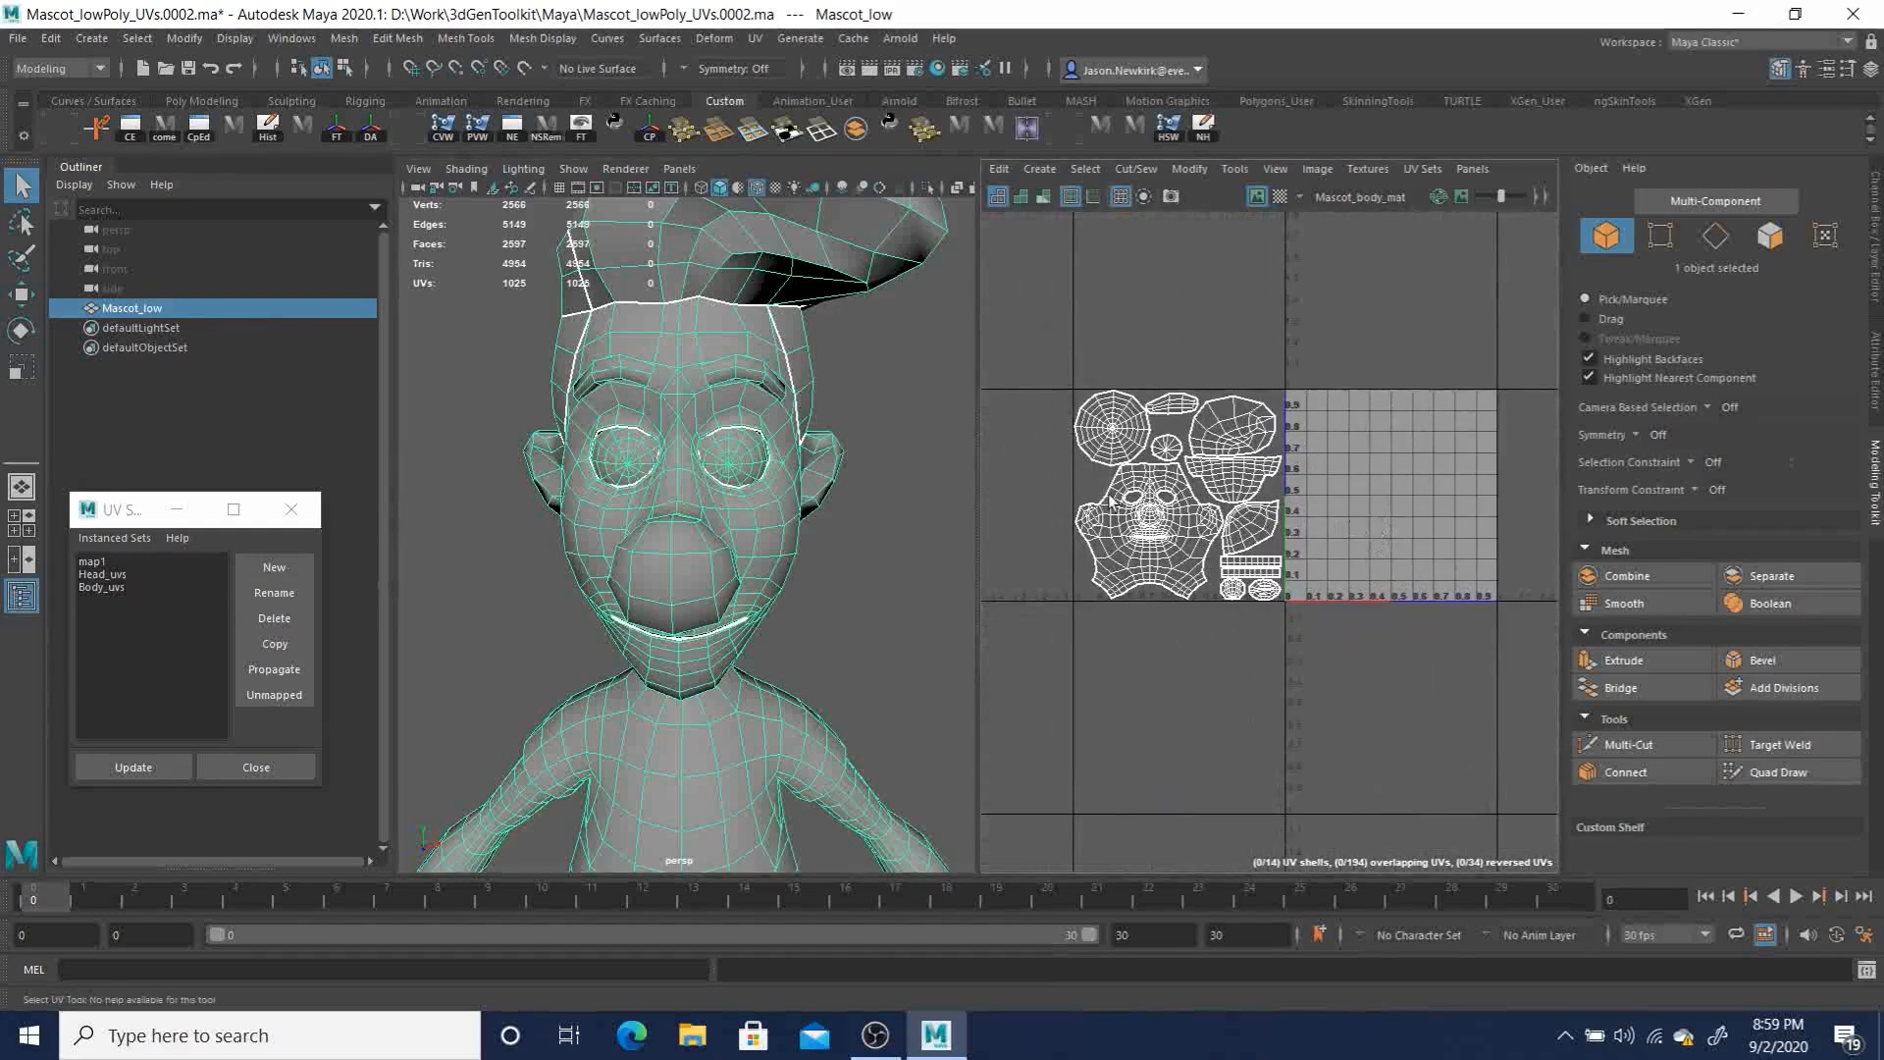
{"action": "right_click_drag", "start_coordinate": [1171, 507], "coordinate": [1096, 476]}
{"action": "left_click_drag", "start_coordinate": [1034, 327], "coordinate": [1286, 638]}
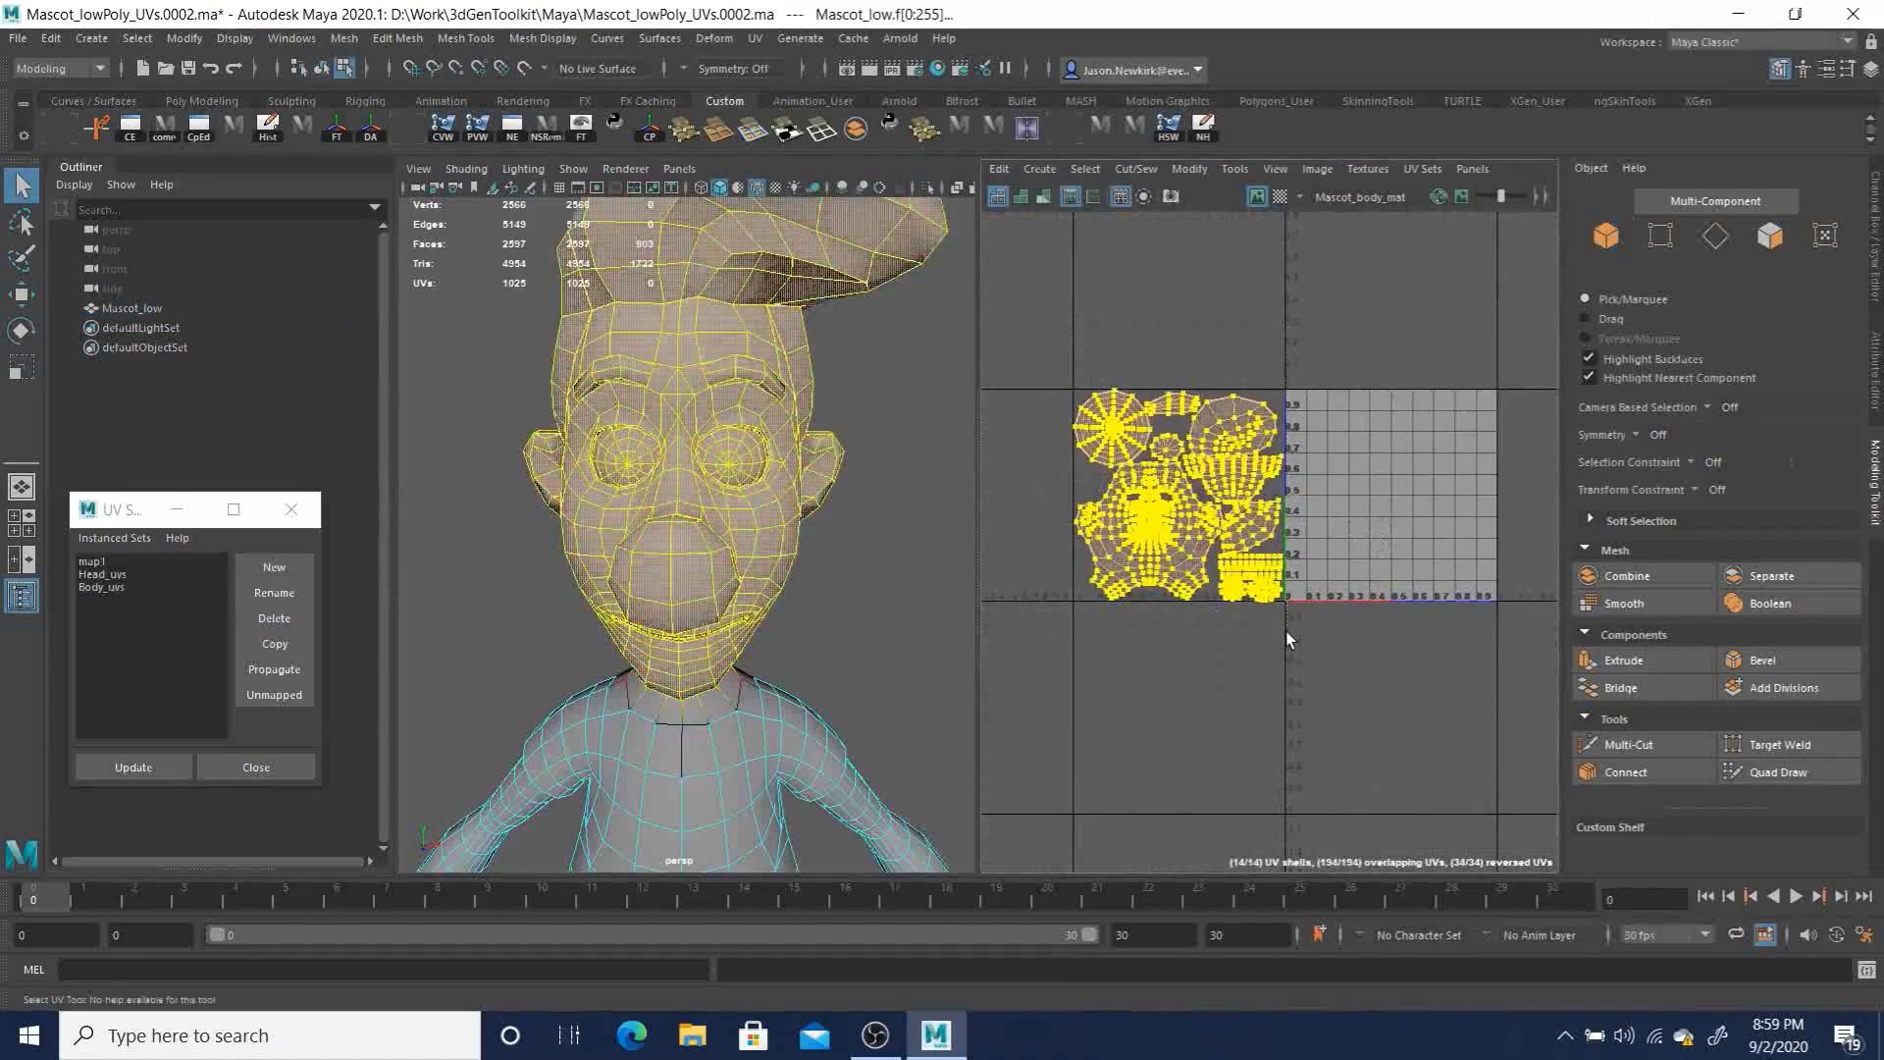
{"action": "left_click", "coordinate": [1217, 587]}
{"action": "left_click", "coordinate": [1111, 422]}
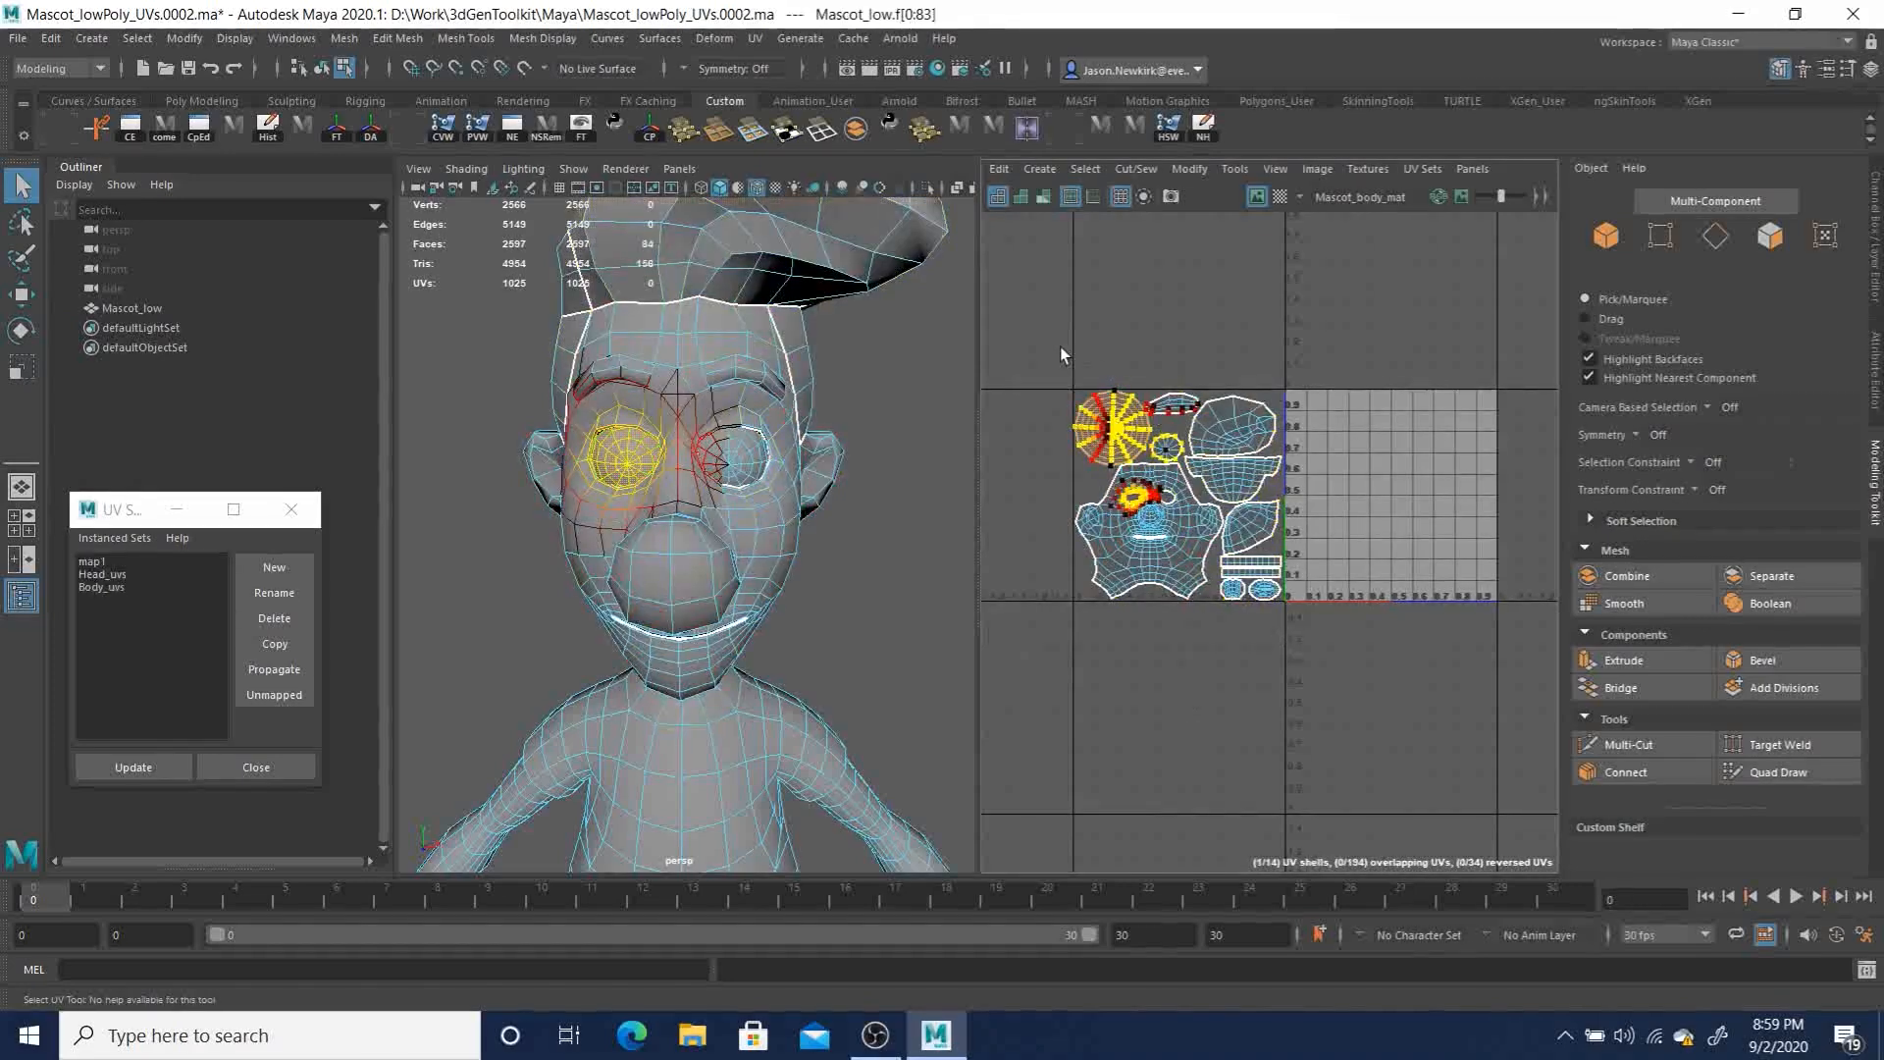
{"action": "key", "text": "b"}
{"action": "left_click", "coordinate": [1166, 331]}
{"action": "left_click_drag", "start_coordinate": [1050, 336], "coordinate": [1287, 685]}
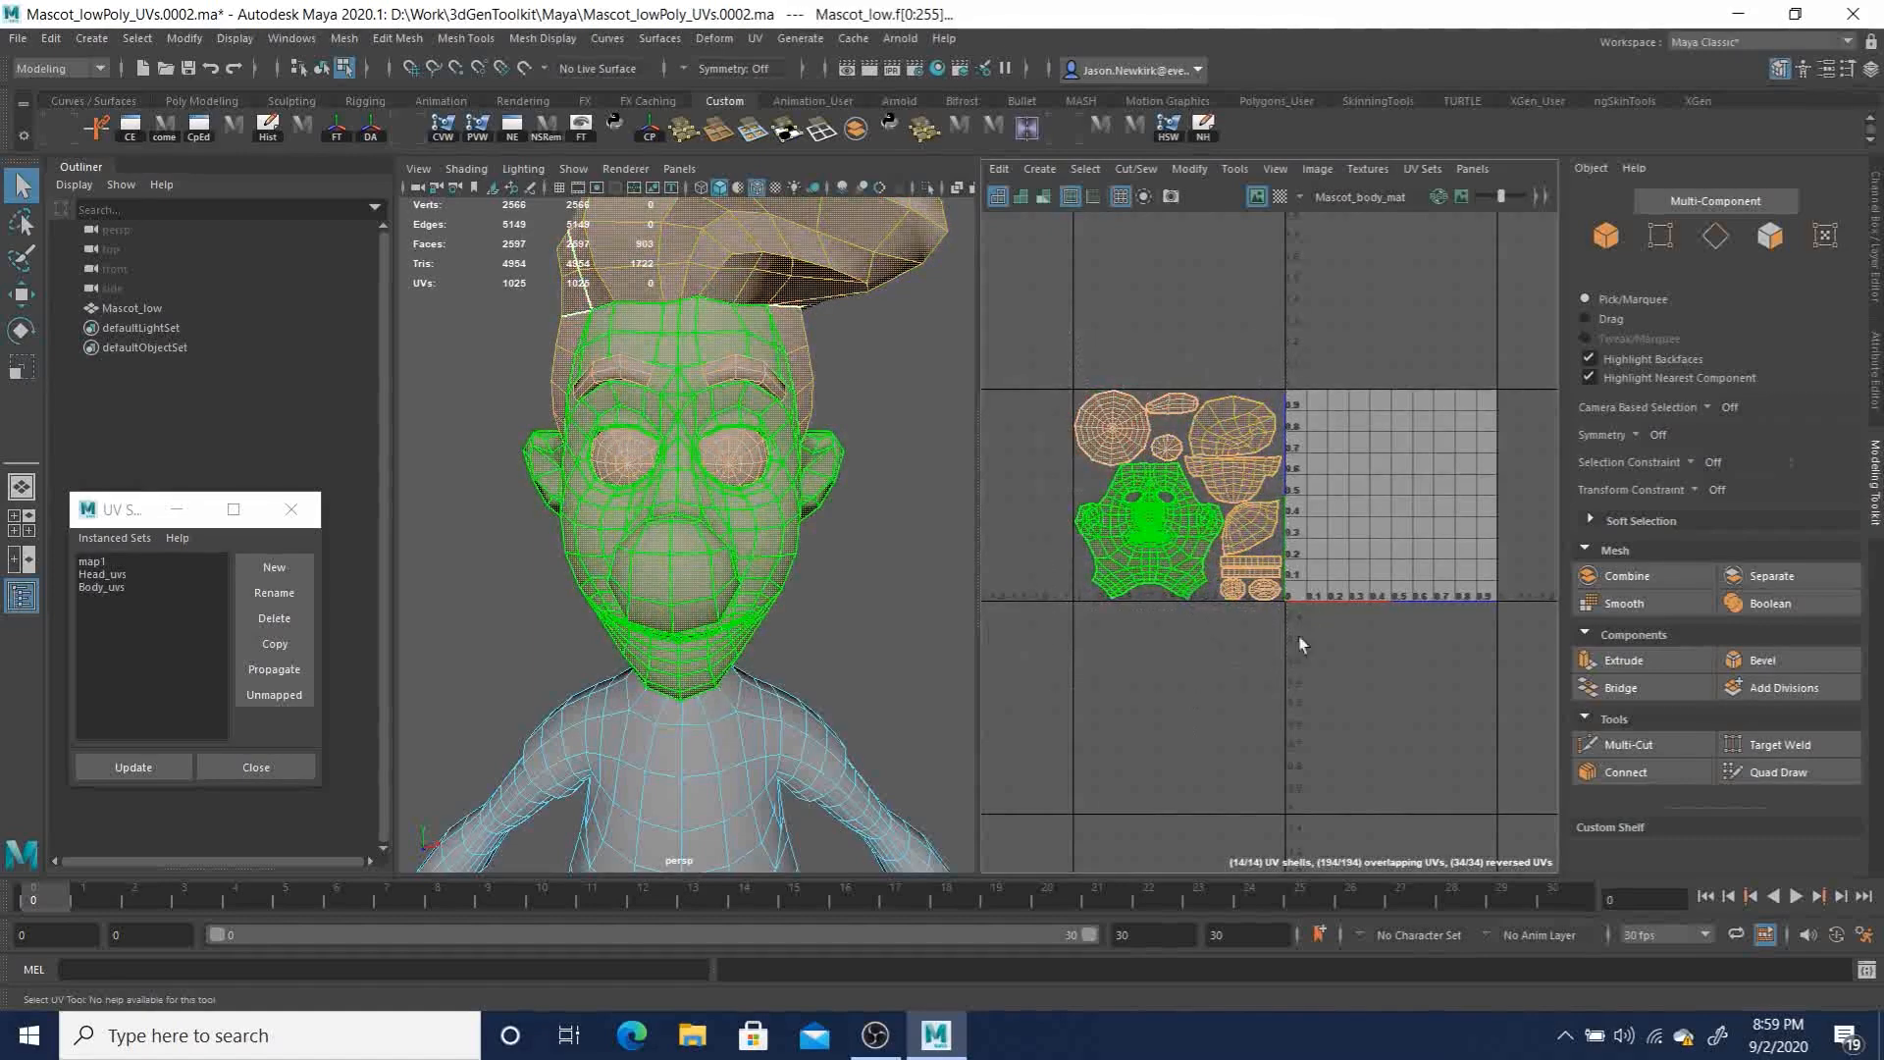
{"action": "left_click_drag", "start_coordinate": [763, 651], "coordinate": [765, 599], "text": "alt"}
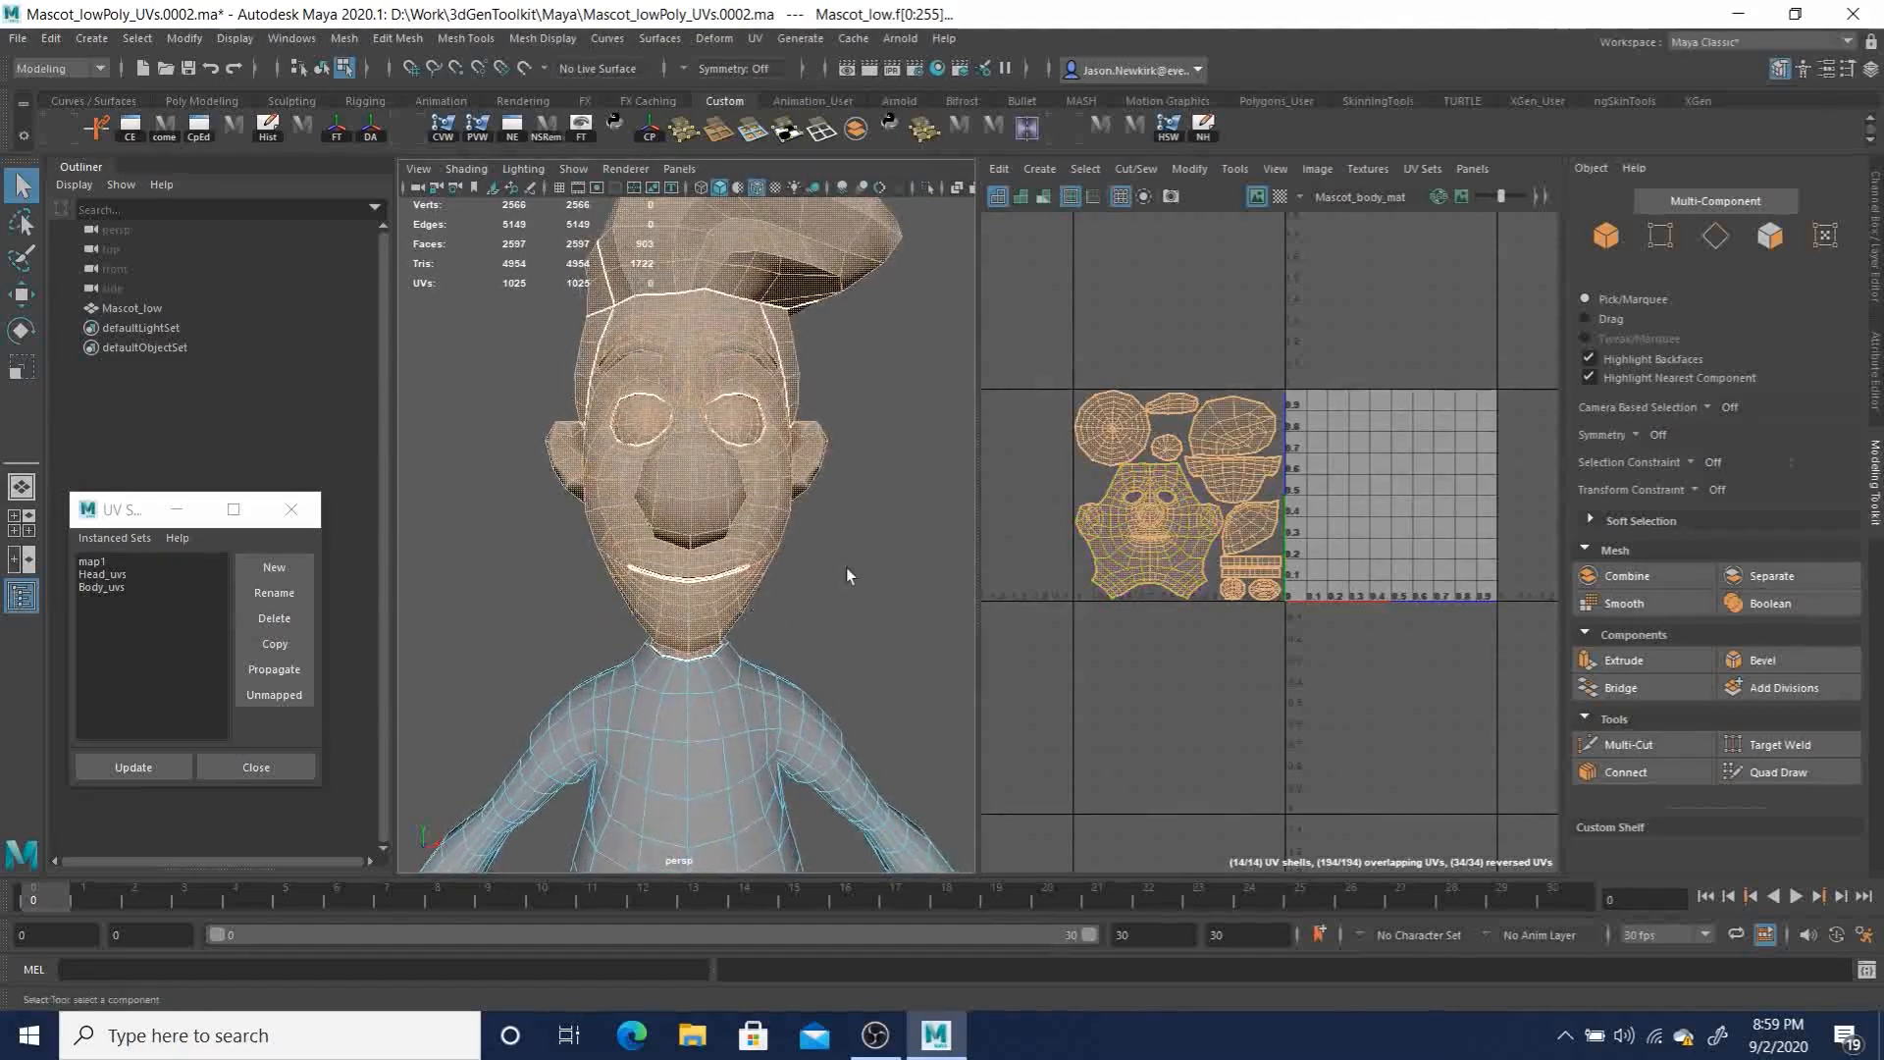
Step: Try to assign the existing head material to the selected head faces
{"action": "right_click", "coordinate": [1249, 480]}
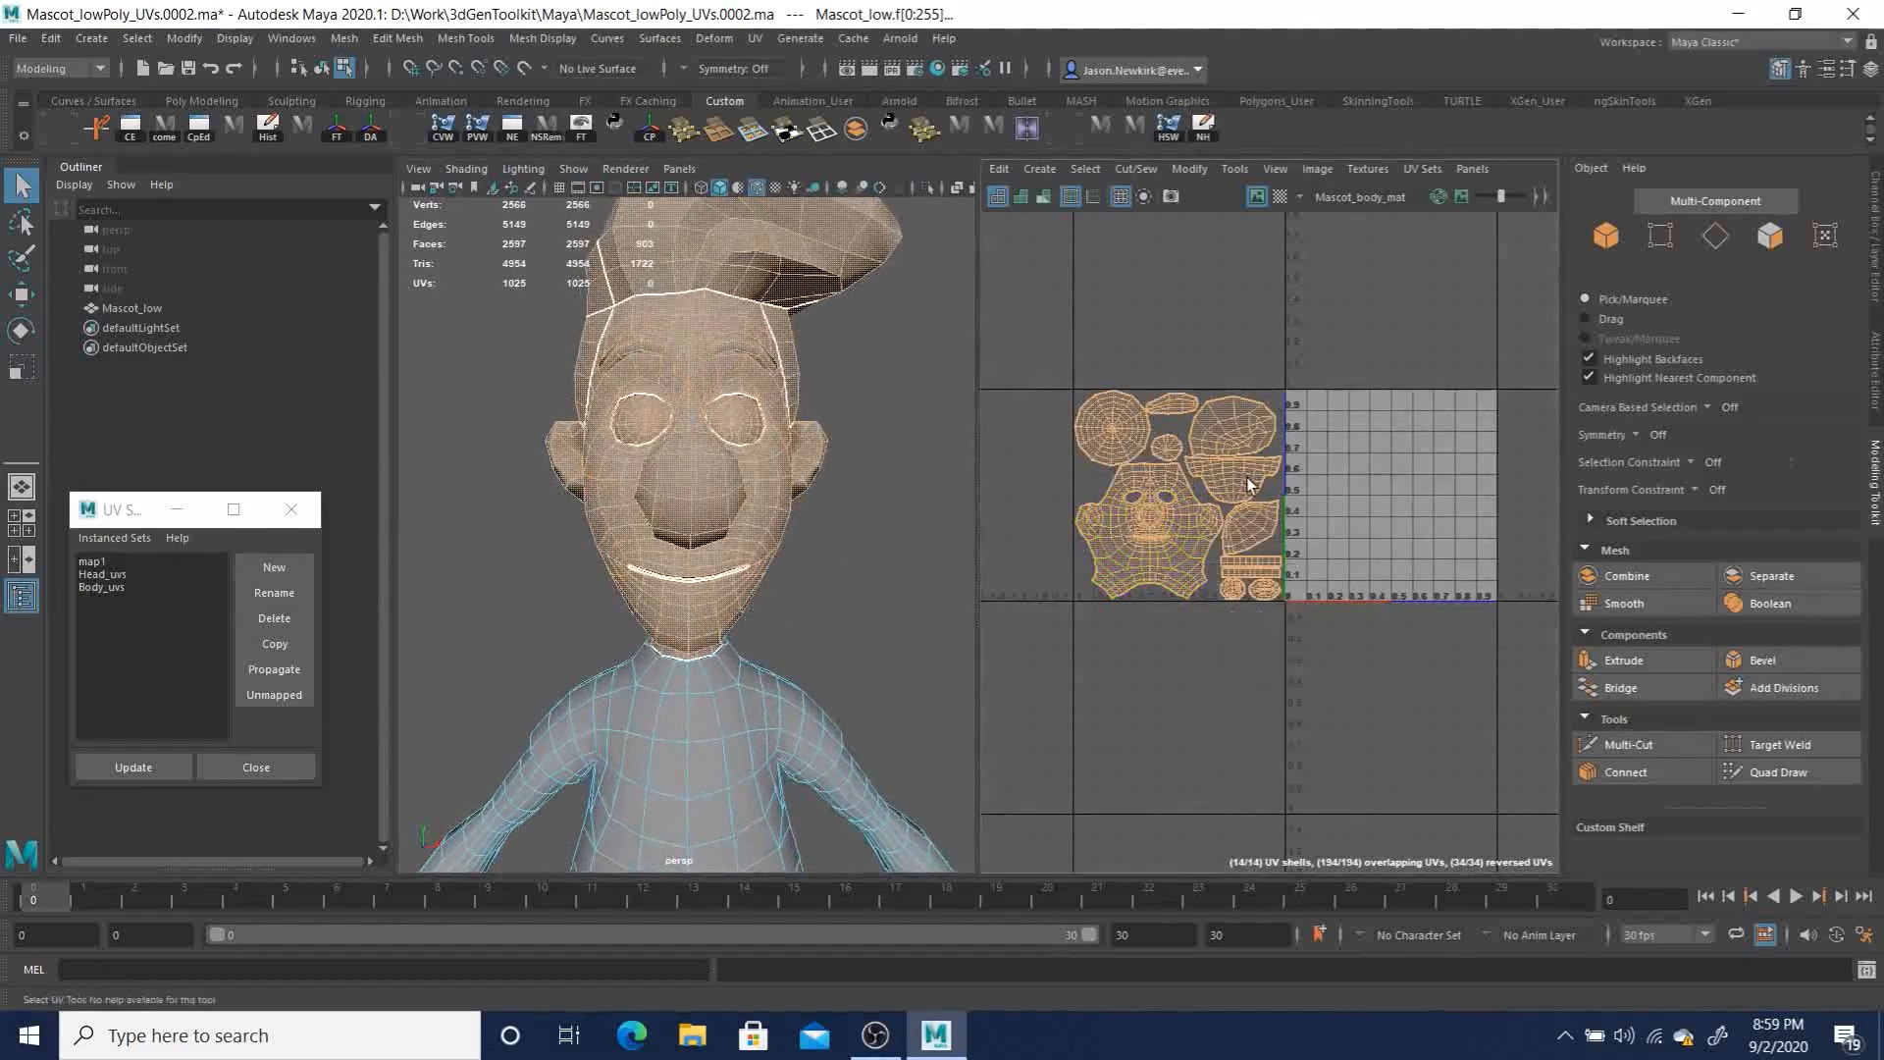
{"action": "right_click", "coordinate": [707, 327]}
{"action": "right_click_drag", "start_coordinate": [707, 327], "coordinate": [901, 888]}
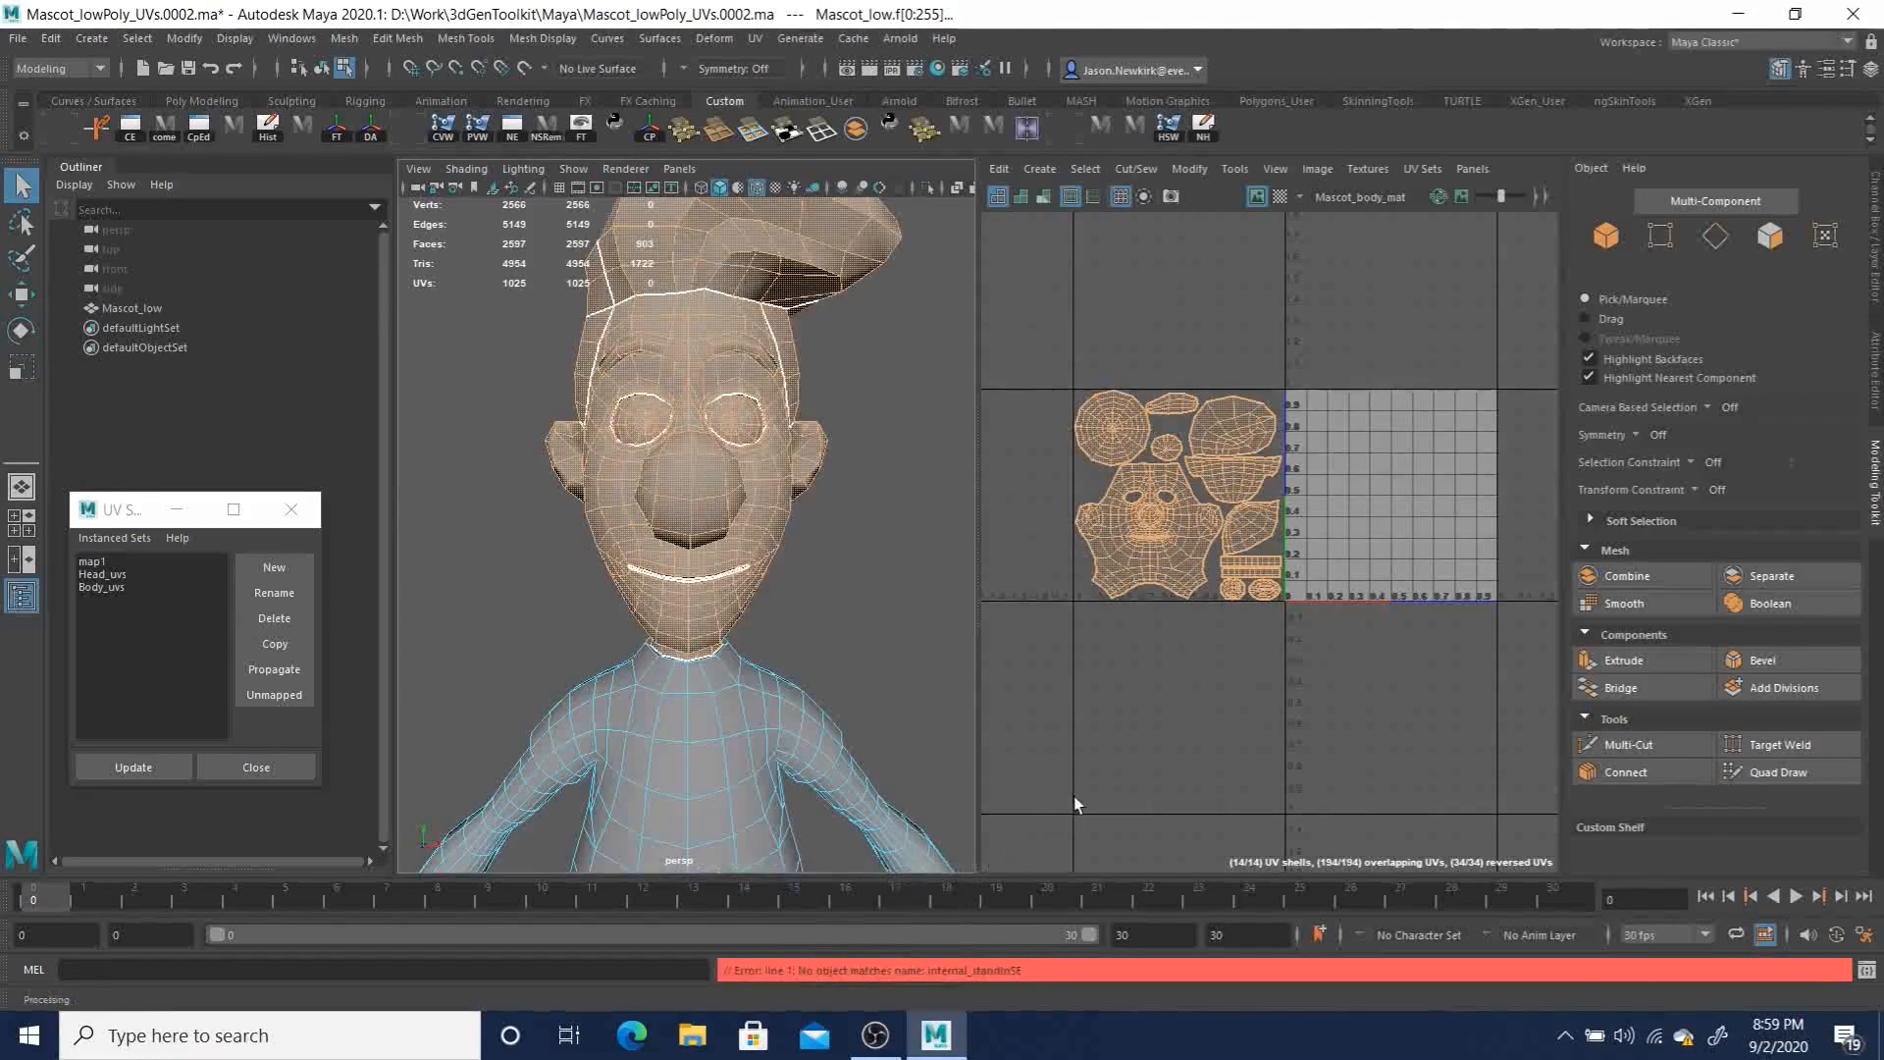
{"action": "right_click_drag", "start_coordinate": [779, 476], "coordinate": [961, 950]}
{"action": "left_click_drag", "start_coordinate": [816, 702], "coordinate": [791, 652], "text": "alt"}
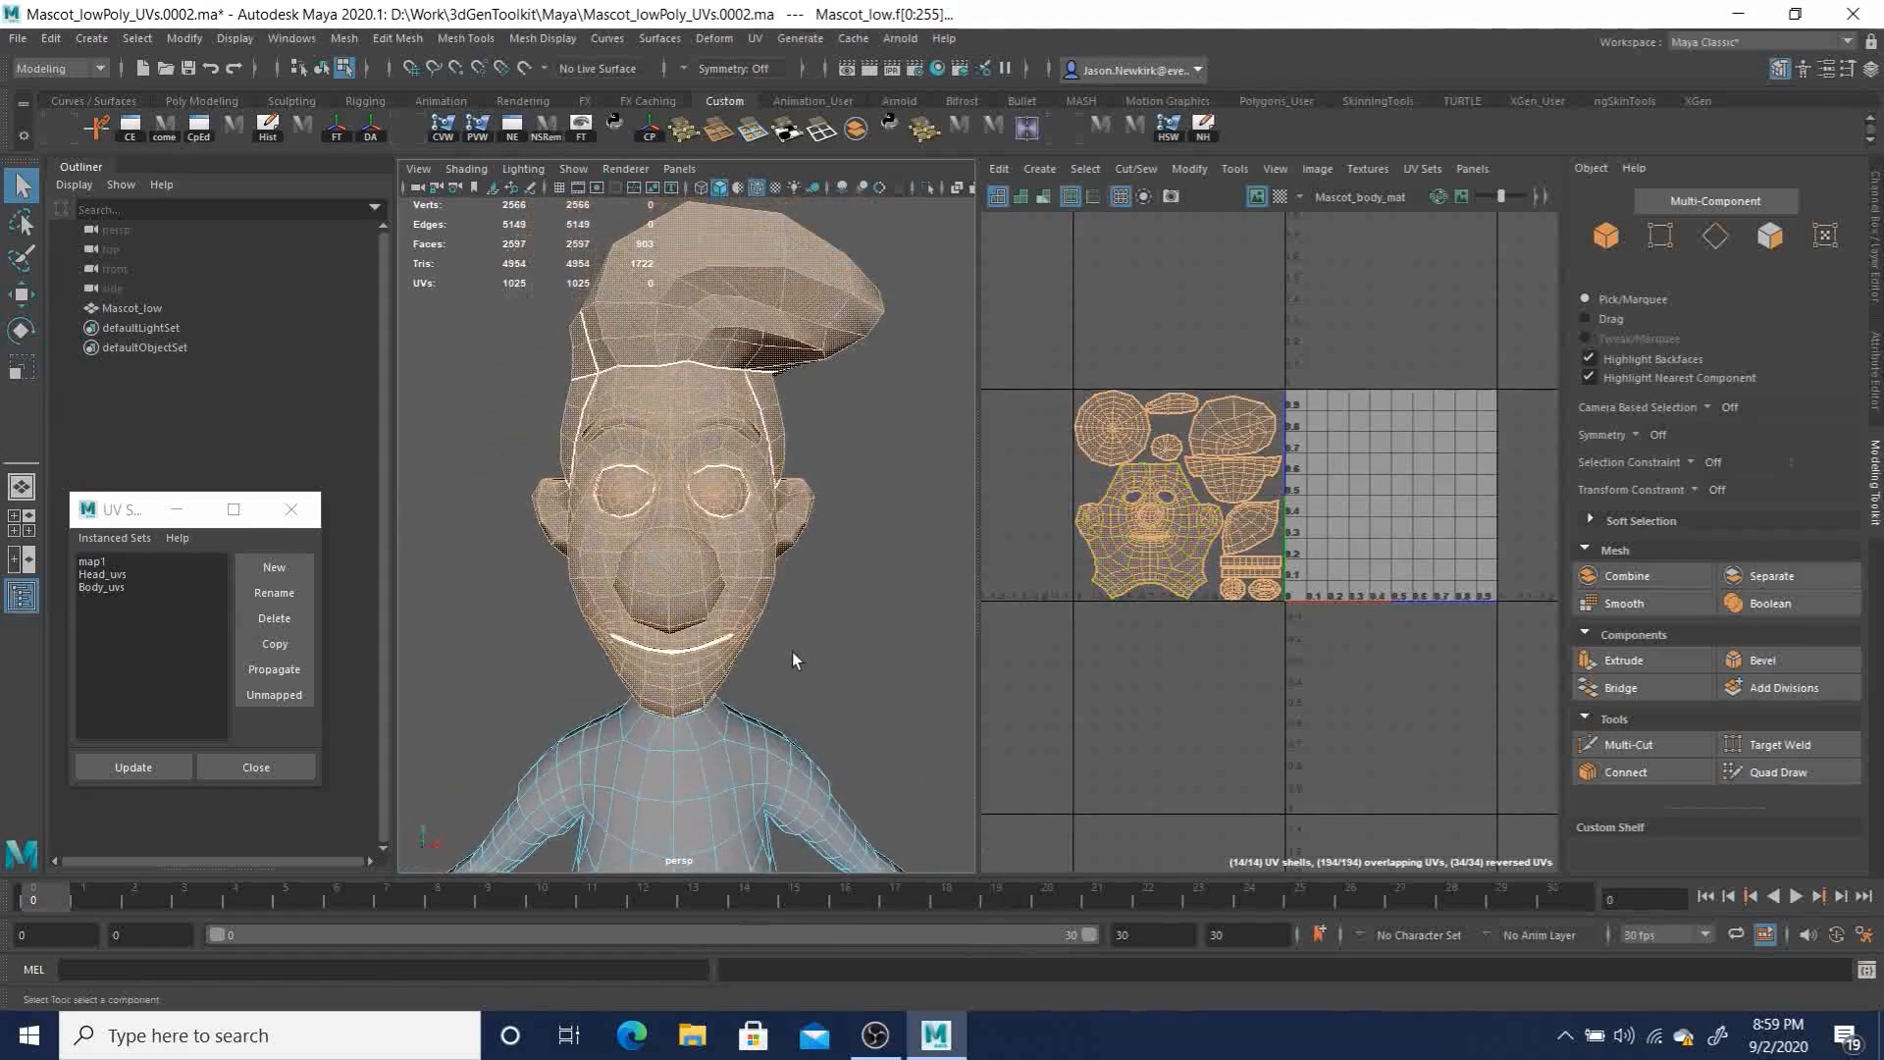
Step: Switch to the Body_uvs set, select all body faces in the UV Editor, and check which material they use
{"action": "left_click", "coordinate": [821, 587]}
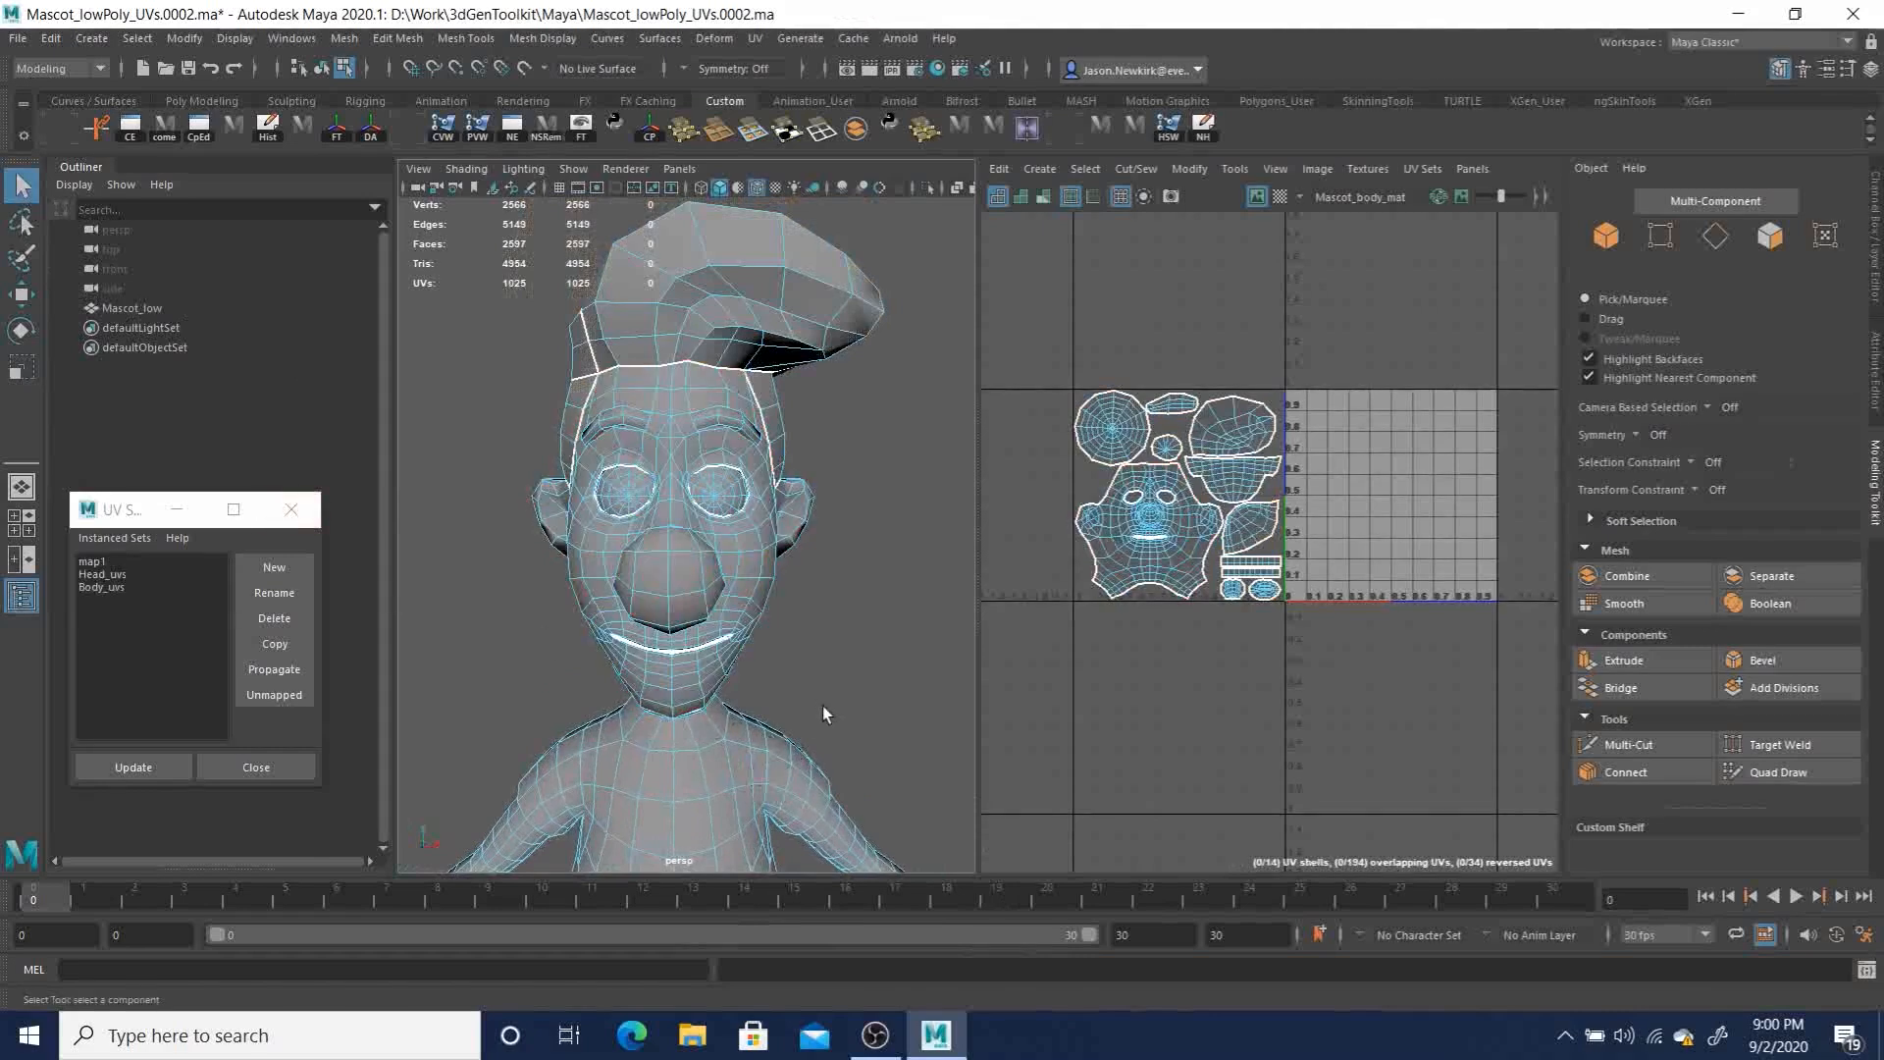
{"action": "left_click", "coordinate": [98, 587]}
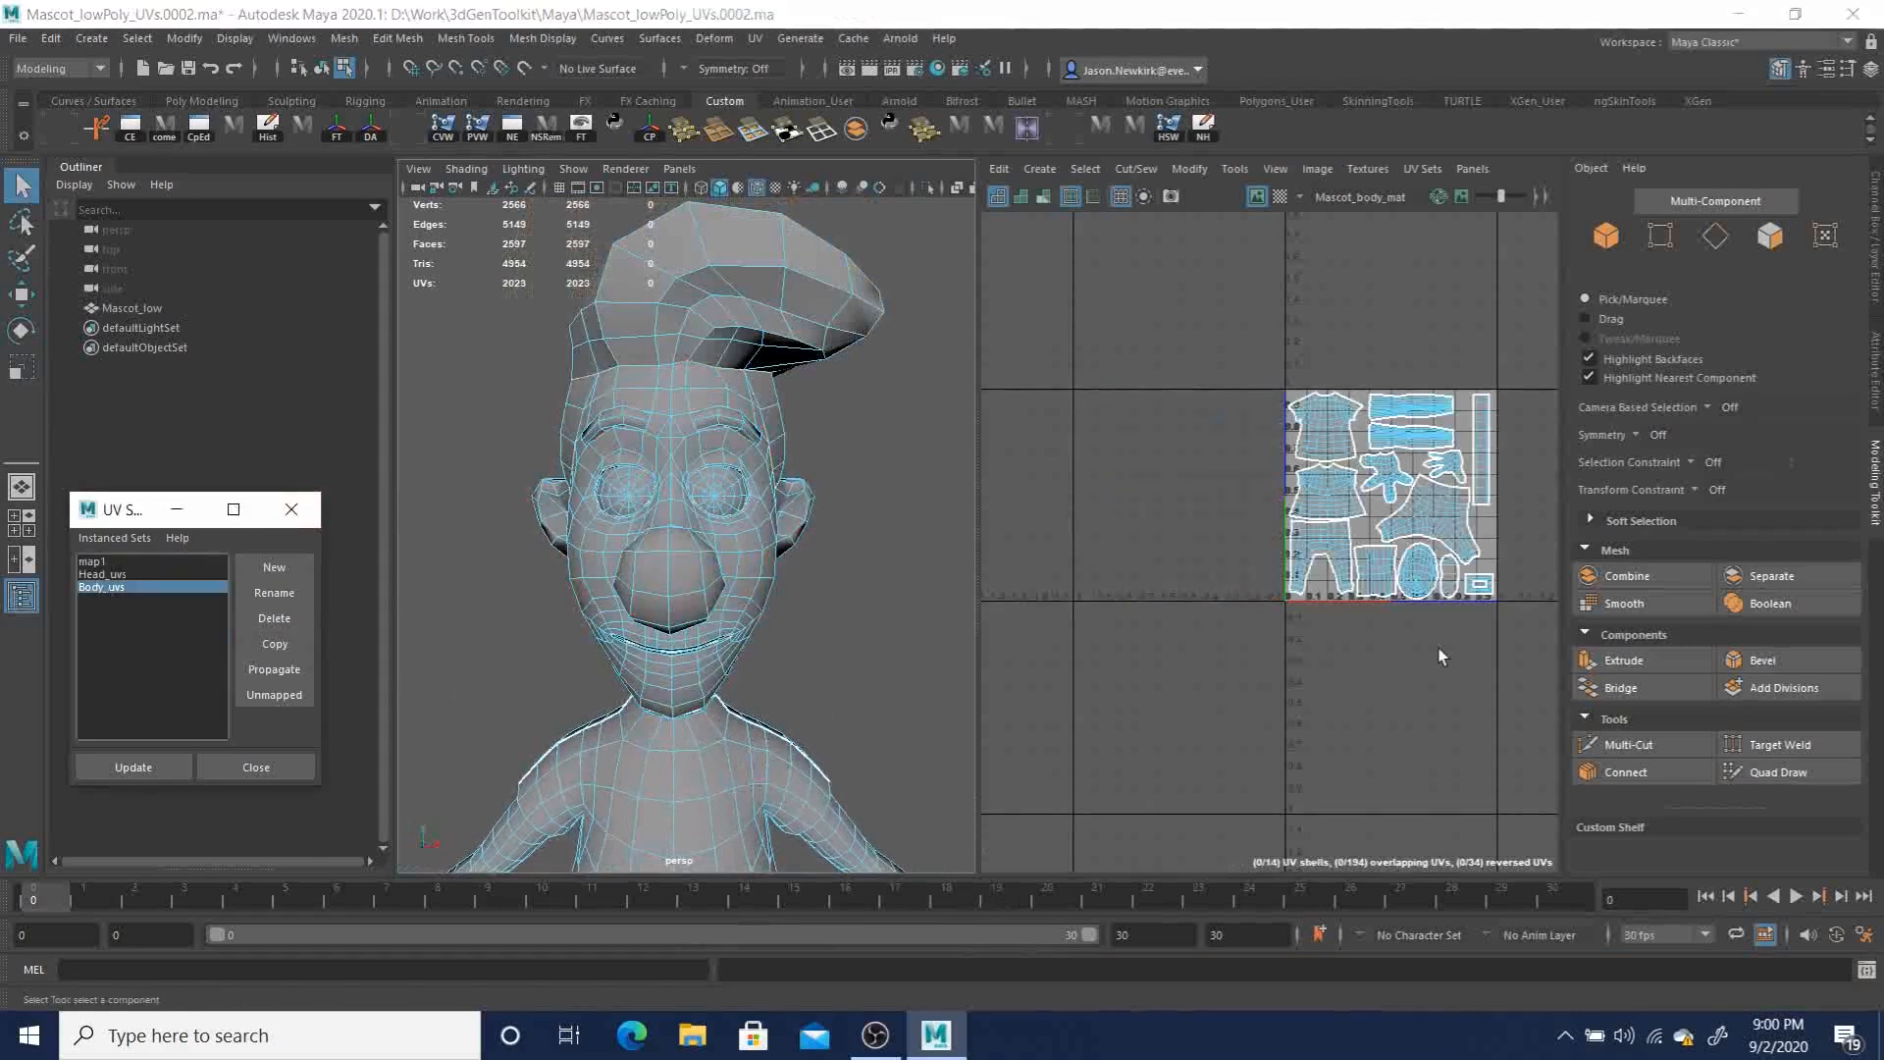
{"action": "left_click_drag", "start_coordinate": [1244, 373], "coordinate": [1536, 679]}
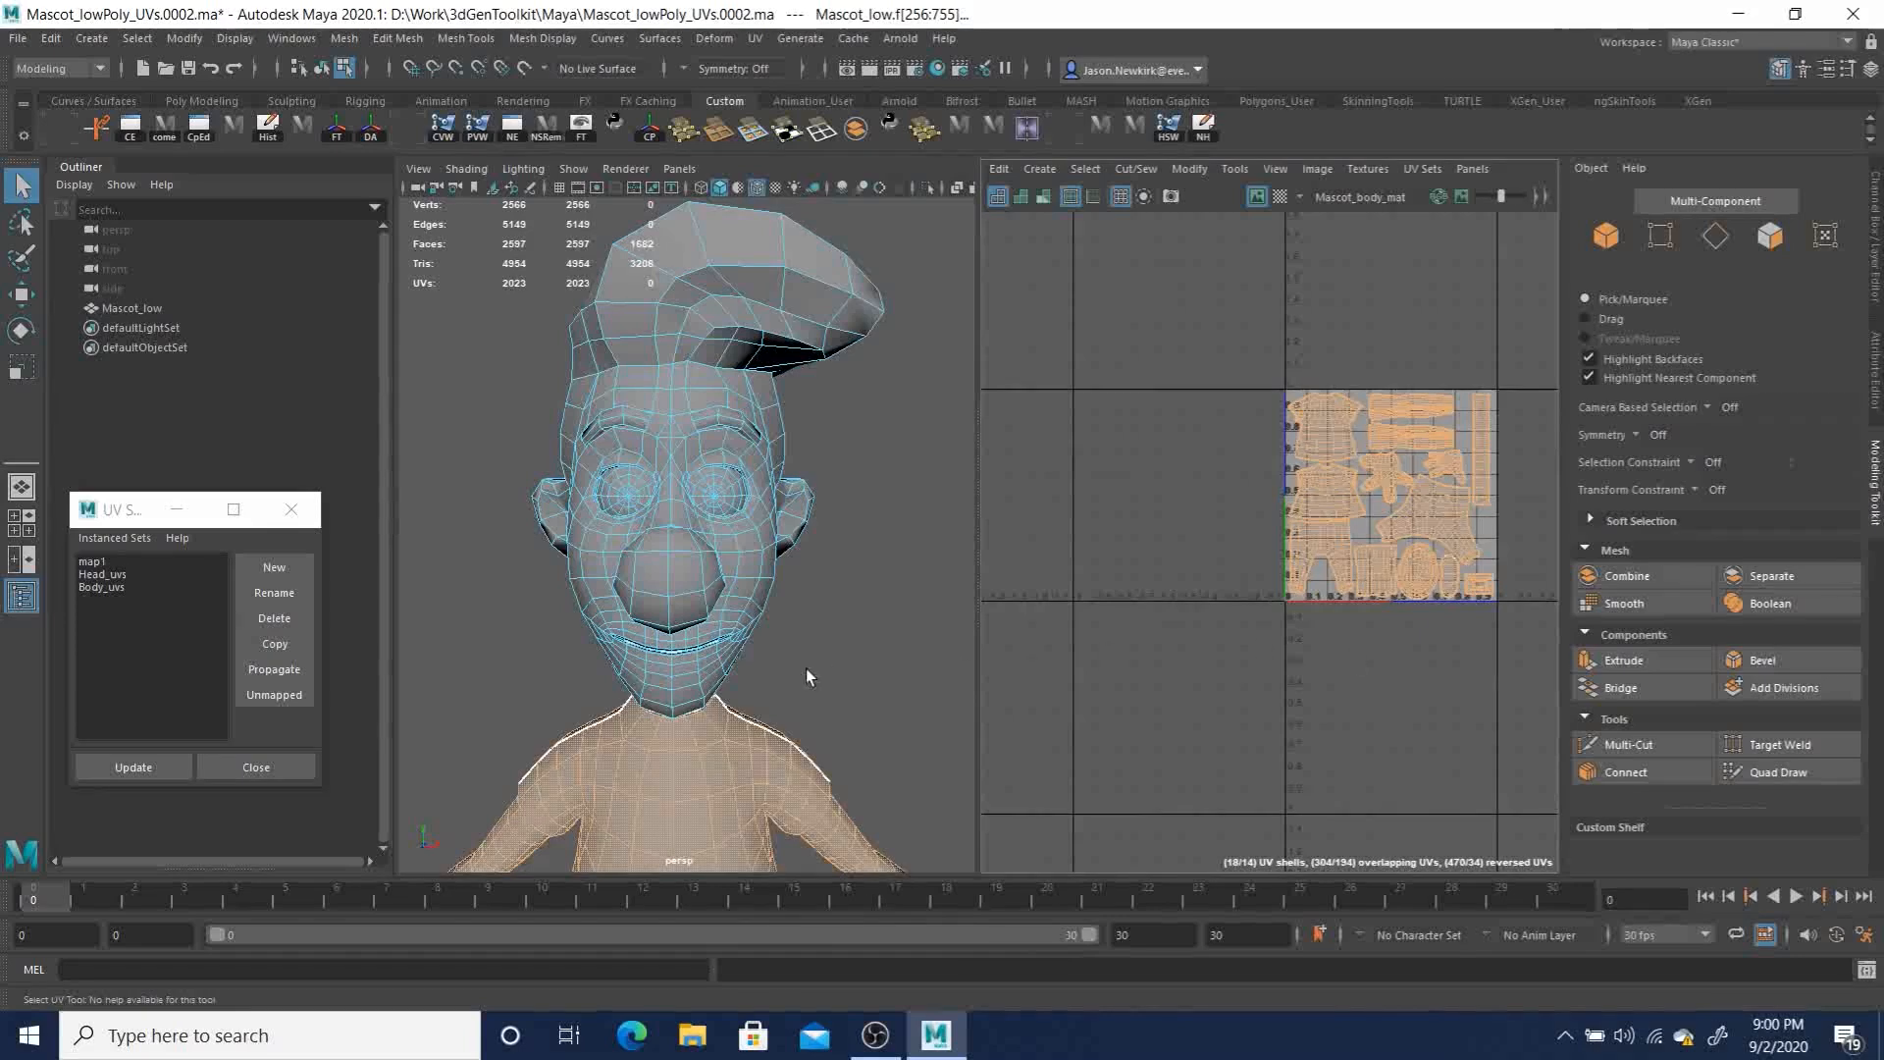
{"action": "left_click_drag", "start_coordinate": [806, 692], "coordinate": [781, 581], "text": "alt"}
{"action": "right_click", "coordinate": [749, 676]}
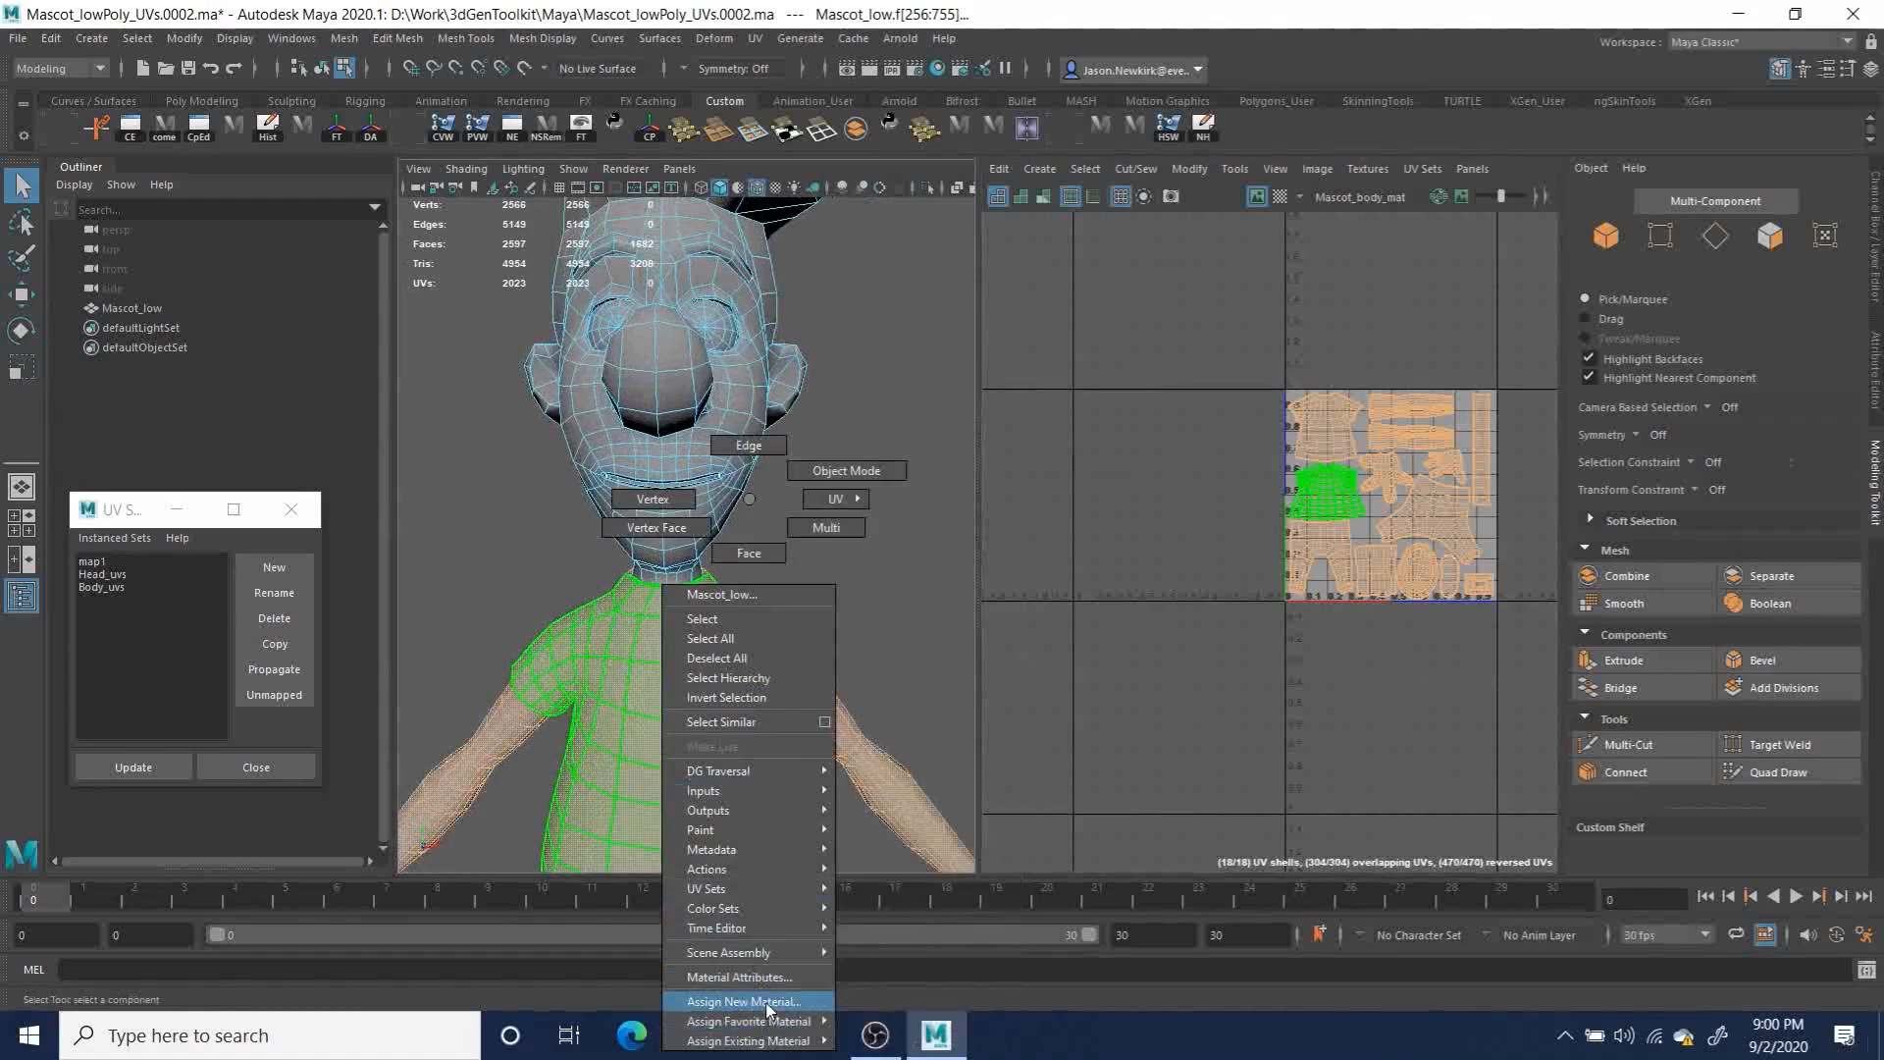
{"action": "left_click", "coordinate": [763, 977]}
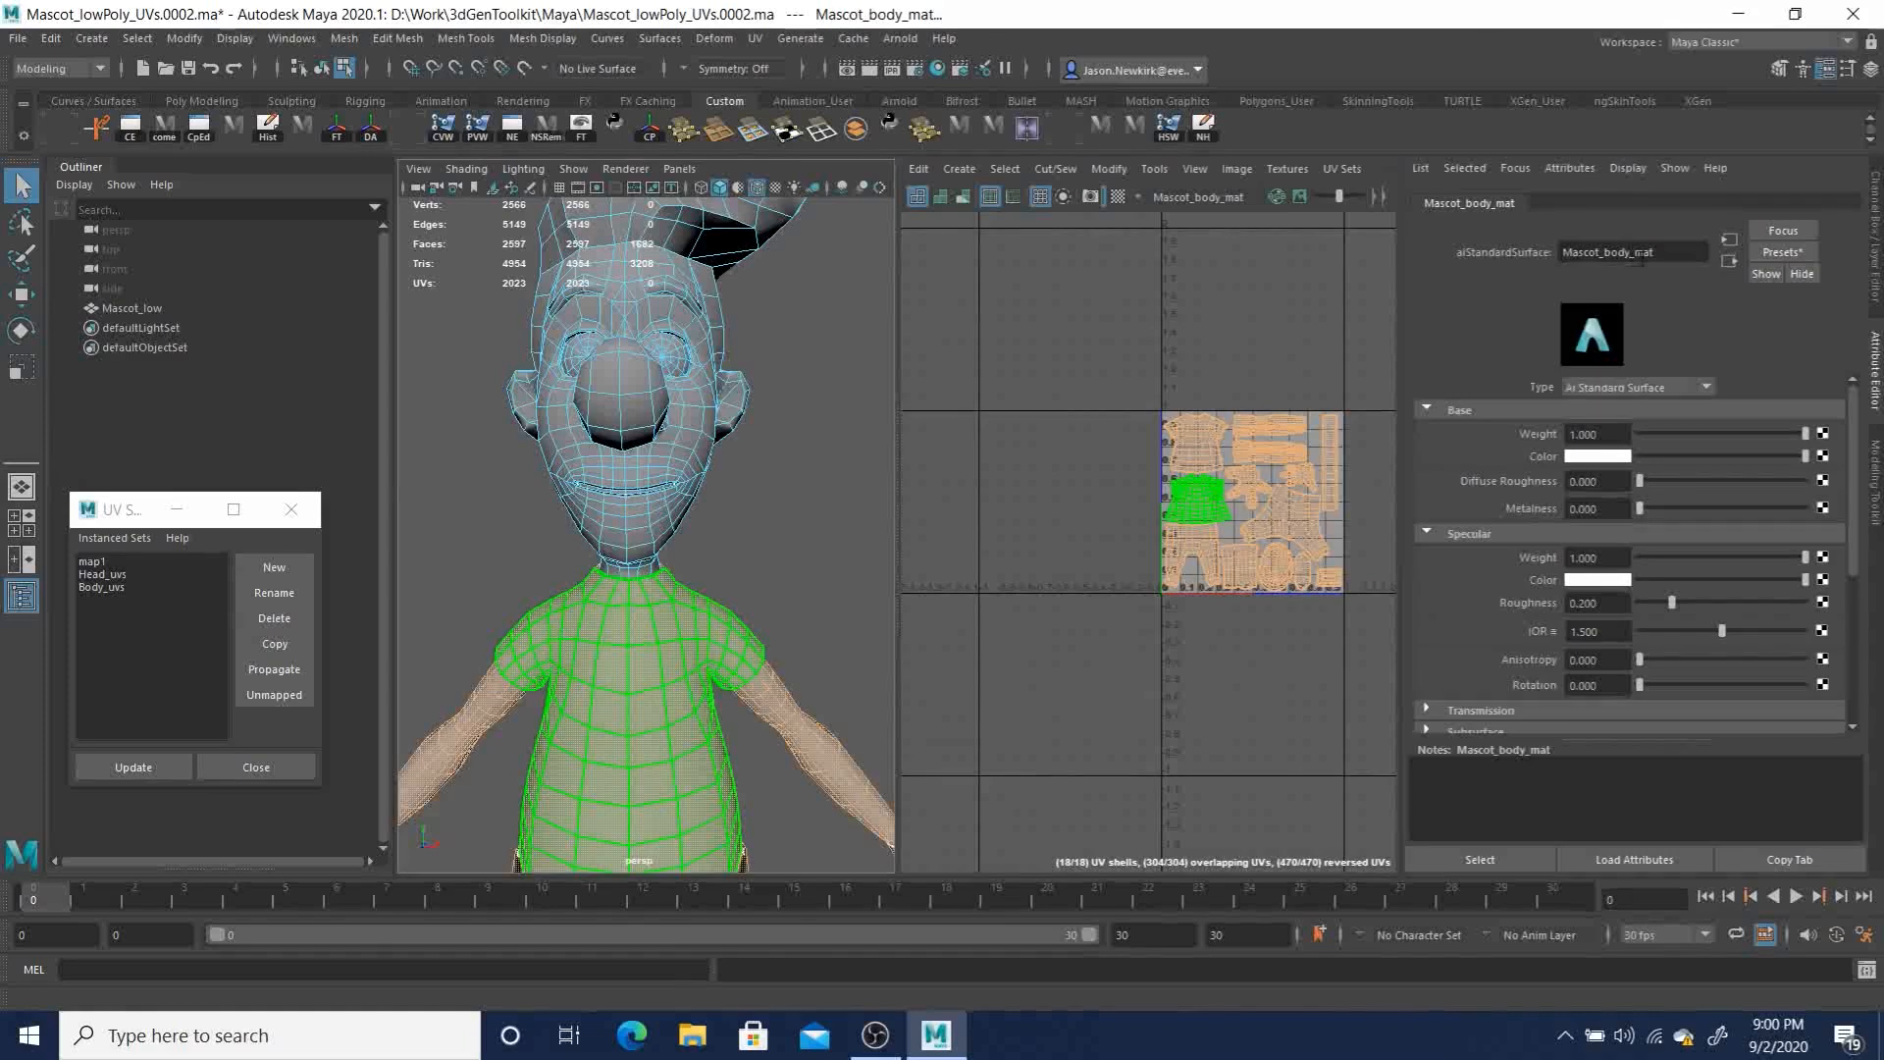
{"action": "left_click", "coordinate": [700, 408]}
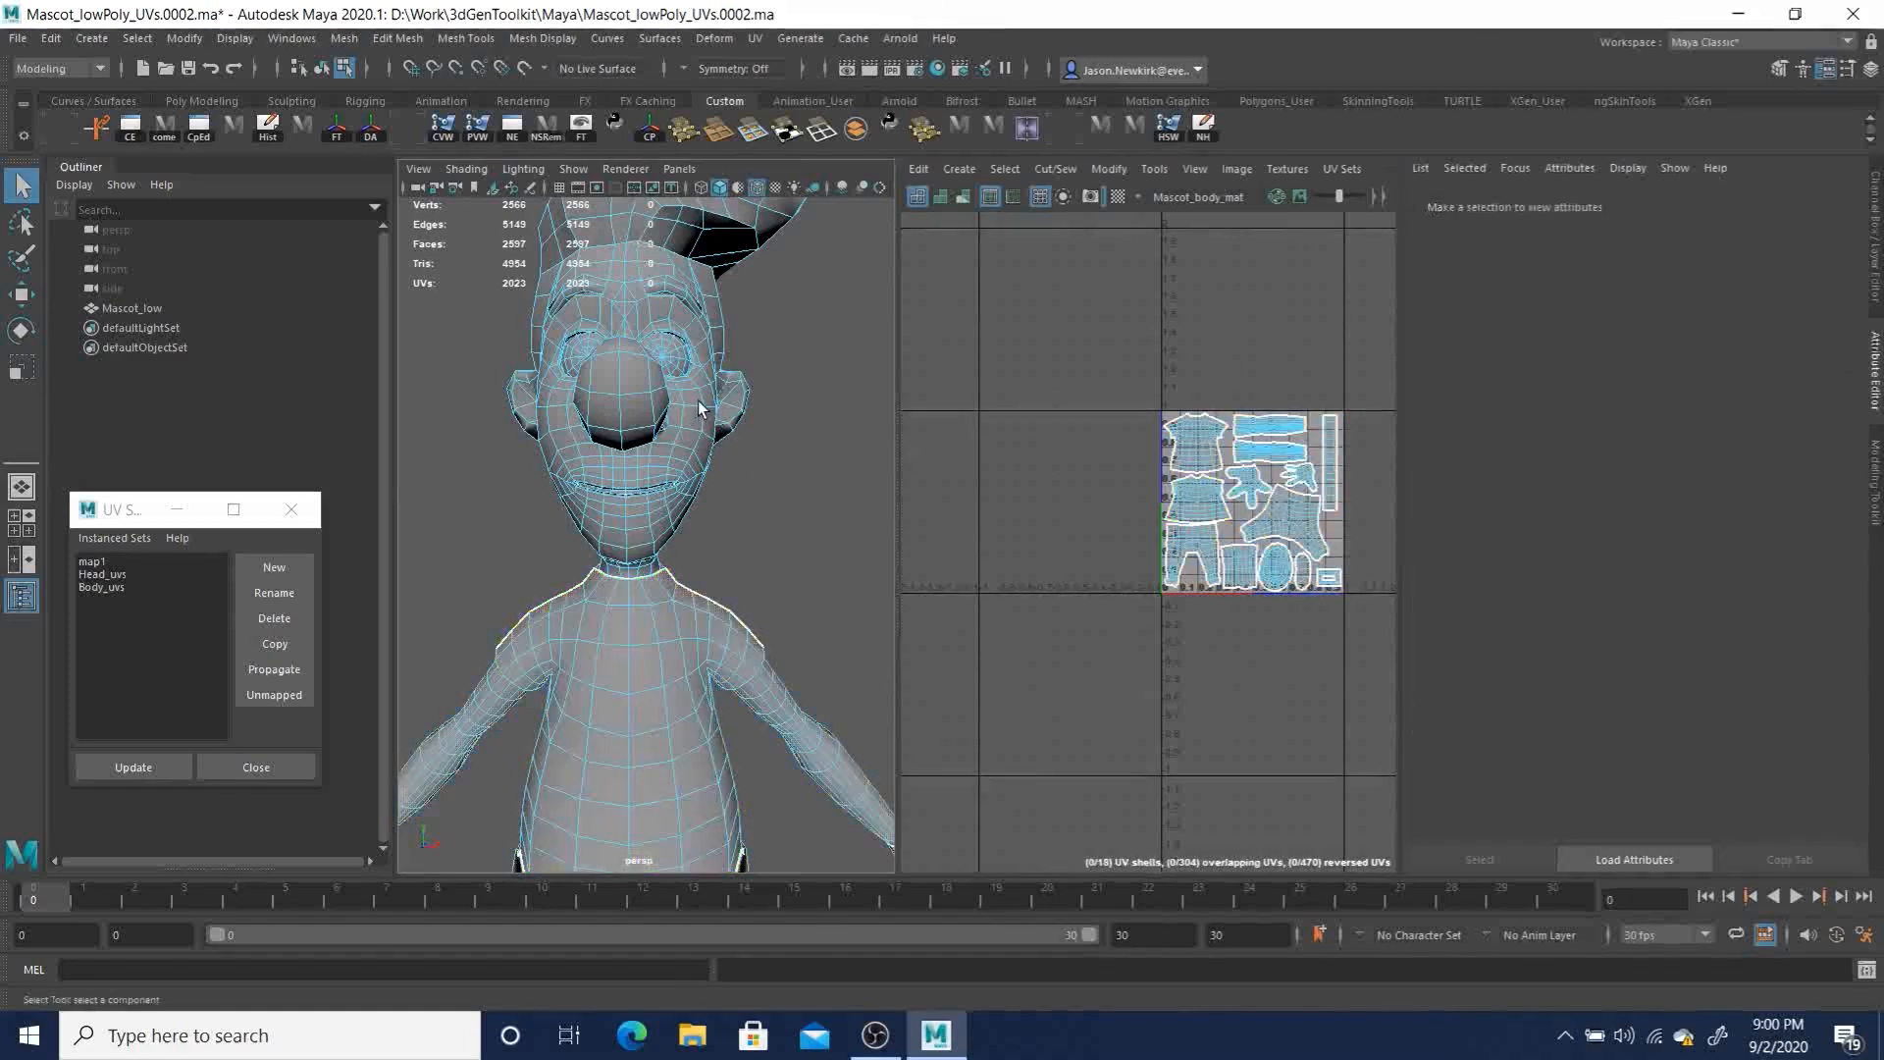
Step: Switch back to the Head_uvs set and check the material attributes of the face shell
{"action": "left_click", "coordinate": [89, 574]}
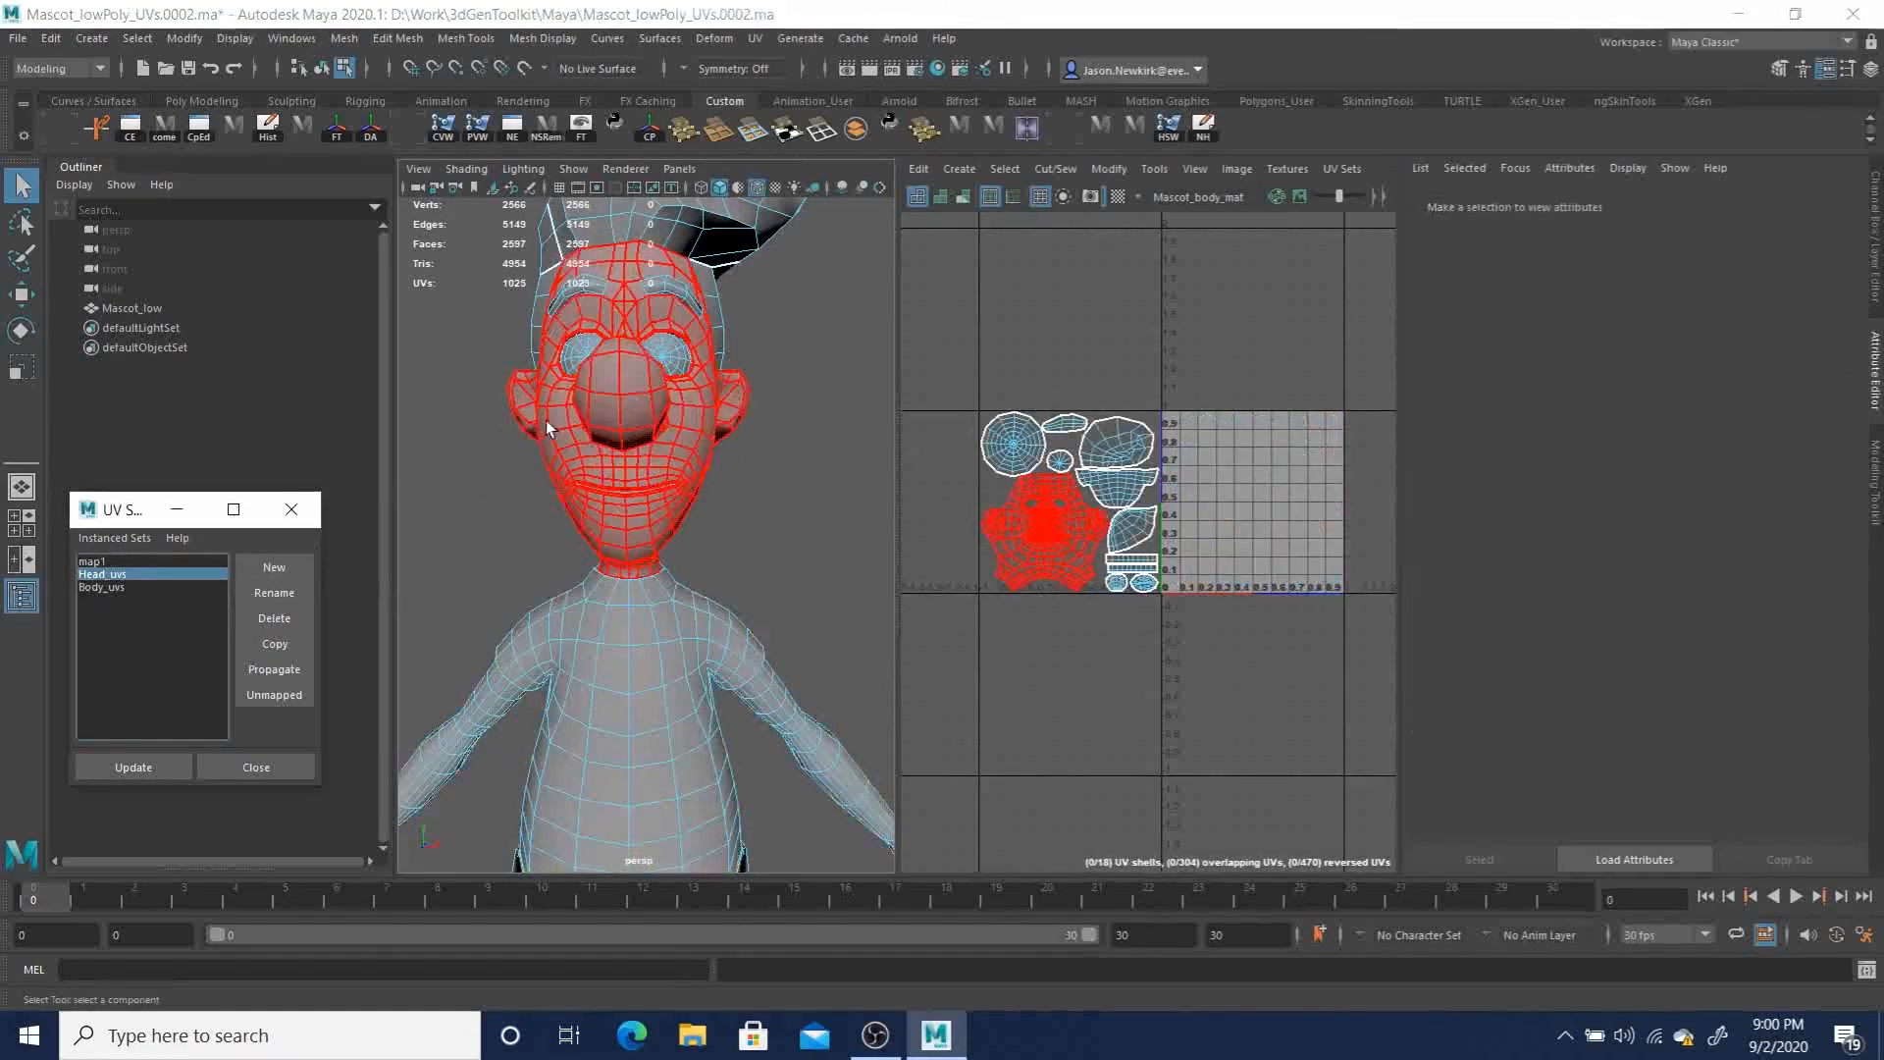
{"action": "left_click", "coordinate": [705, 424]}
{"action": "right_click_drag", "start_coordinate": [683, 434], "coordinate": [691, 913]}
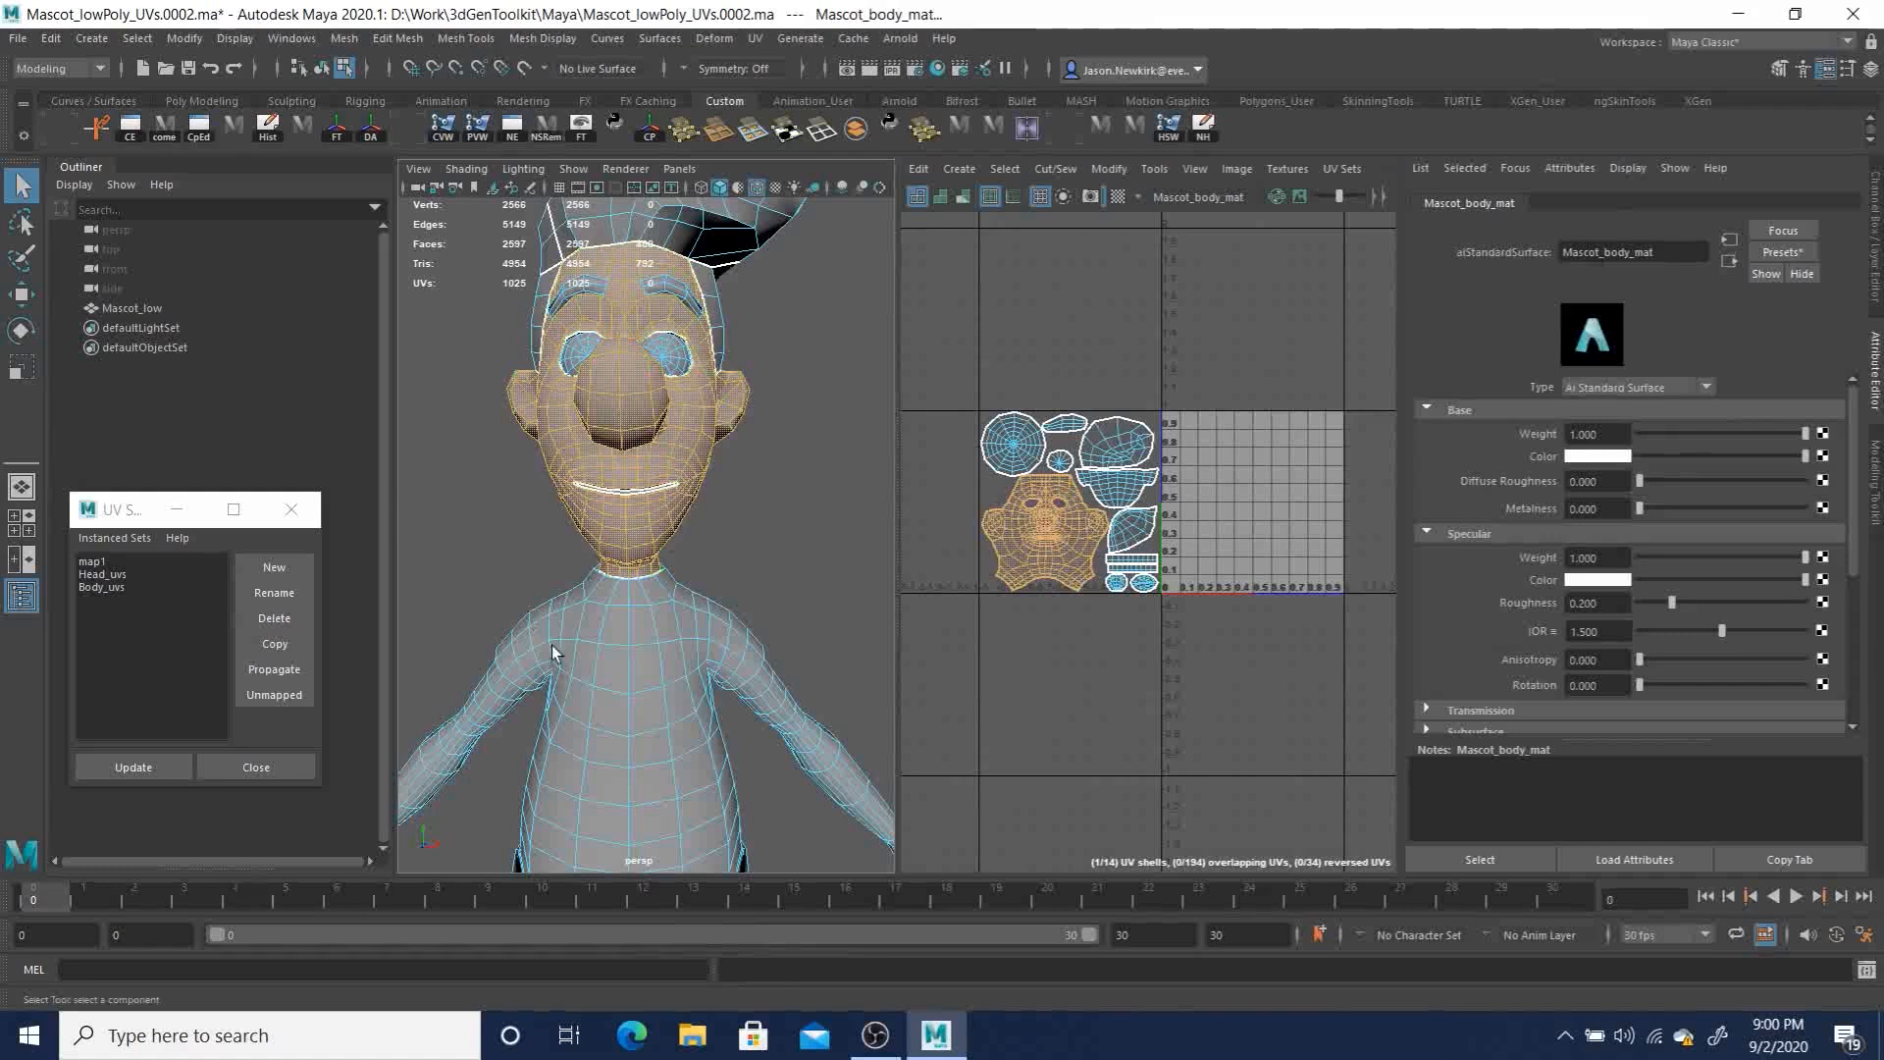
Step: Try to assign the existing Mascot_head_mat material to the face shell from the viewport
{"action": "right_click", "coordinate": [703, 424]}
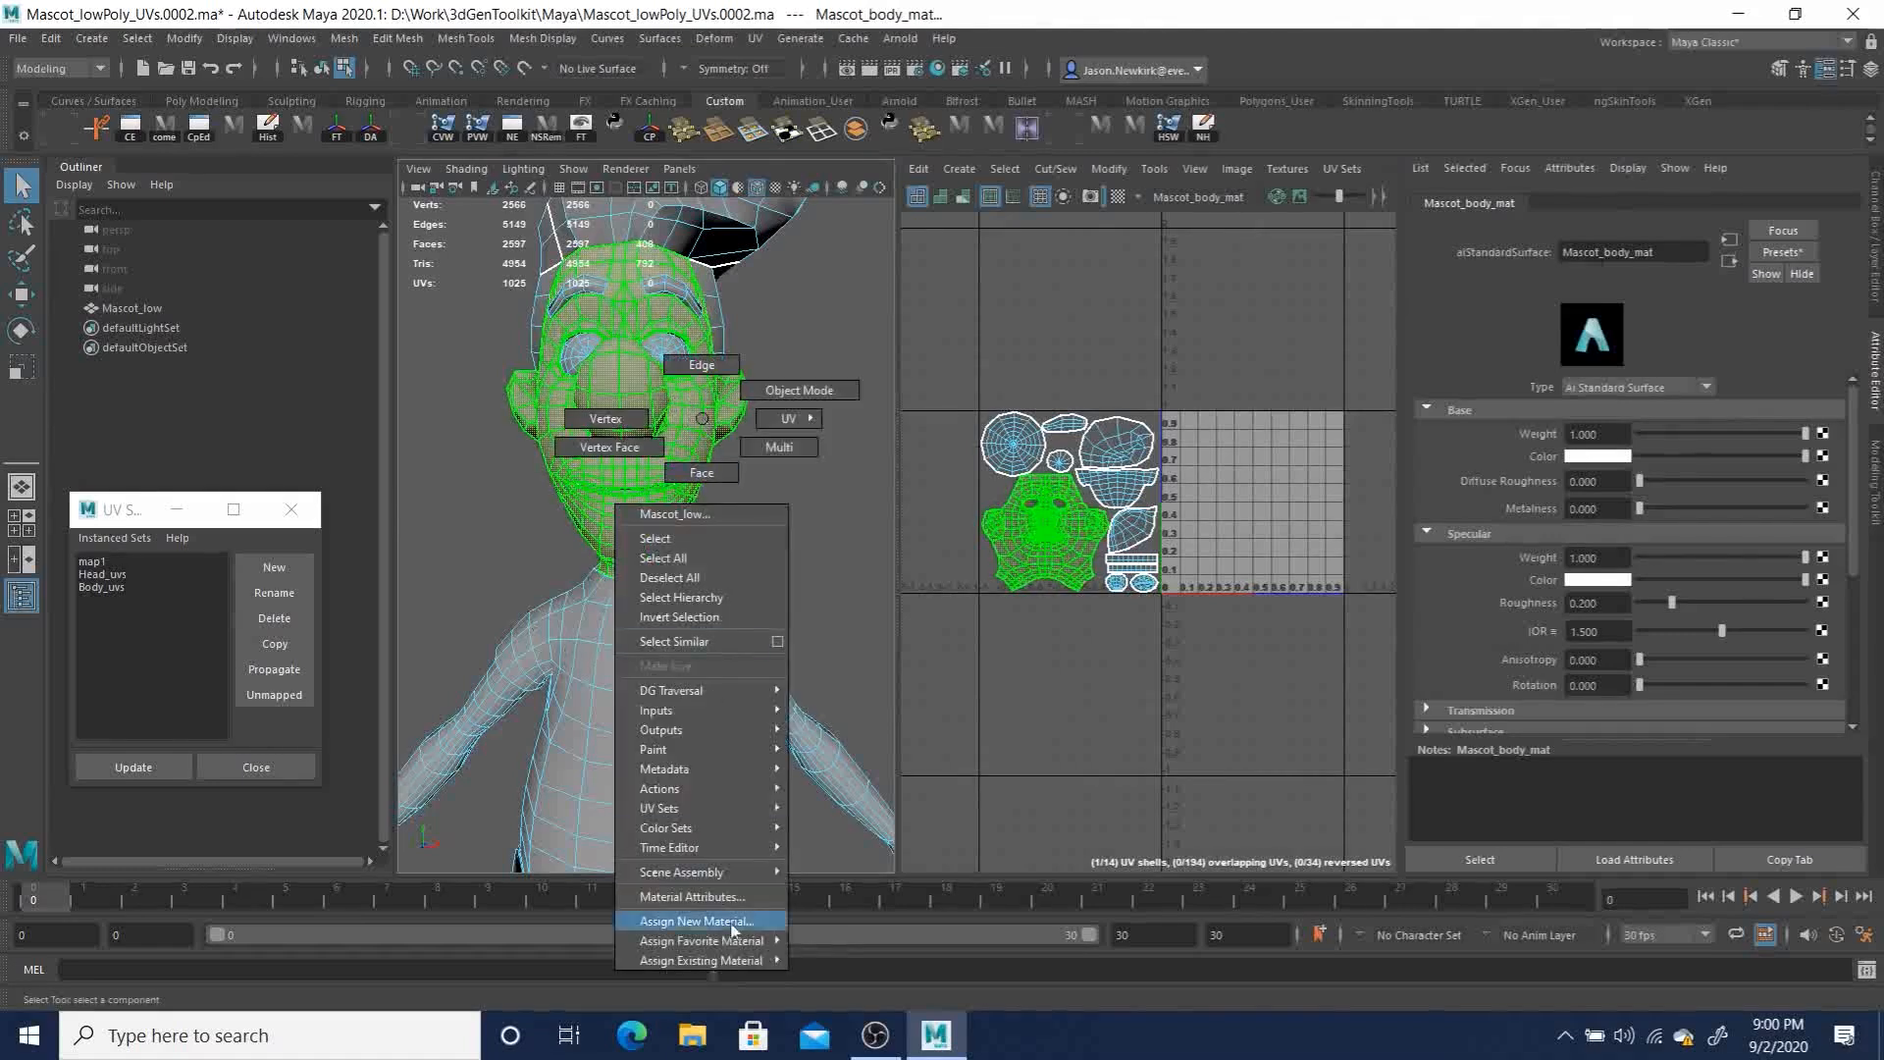
{"action": "mouse_move", "coordinate": [739, 962]}
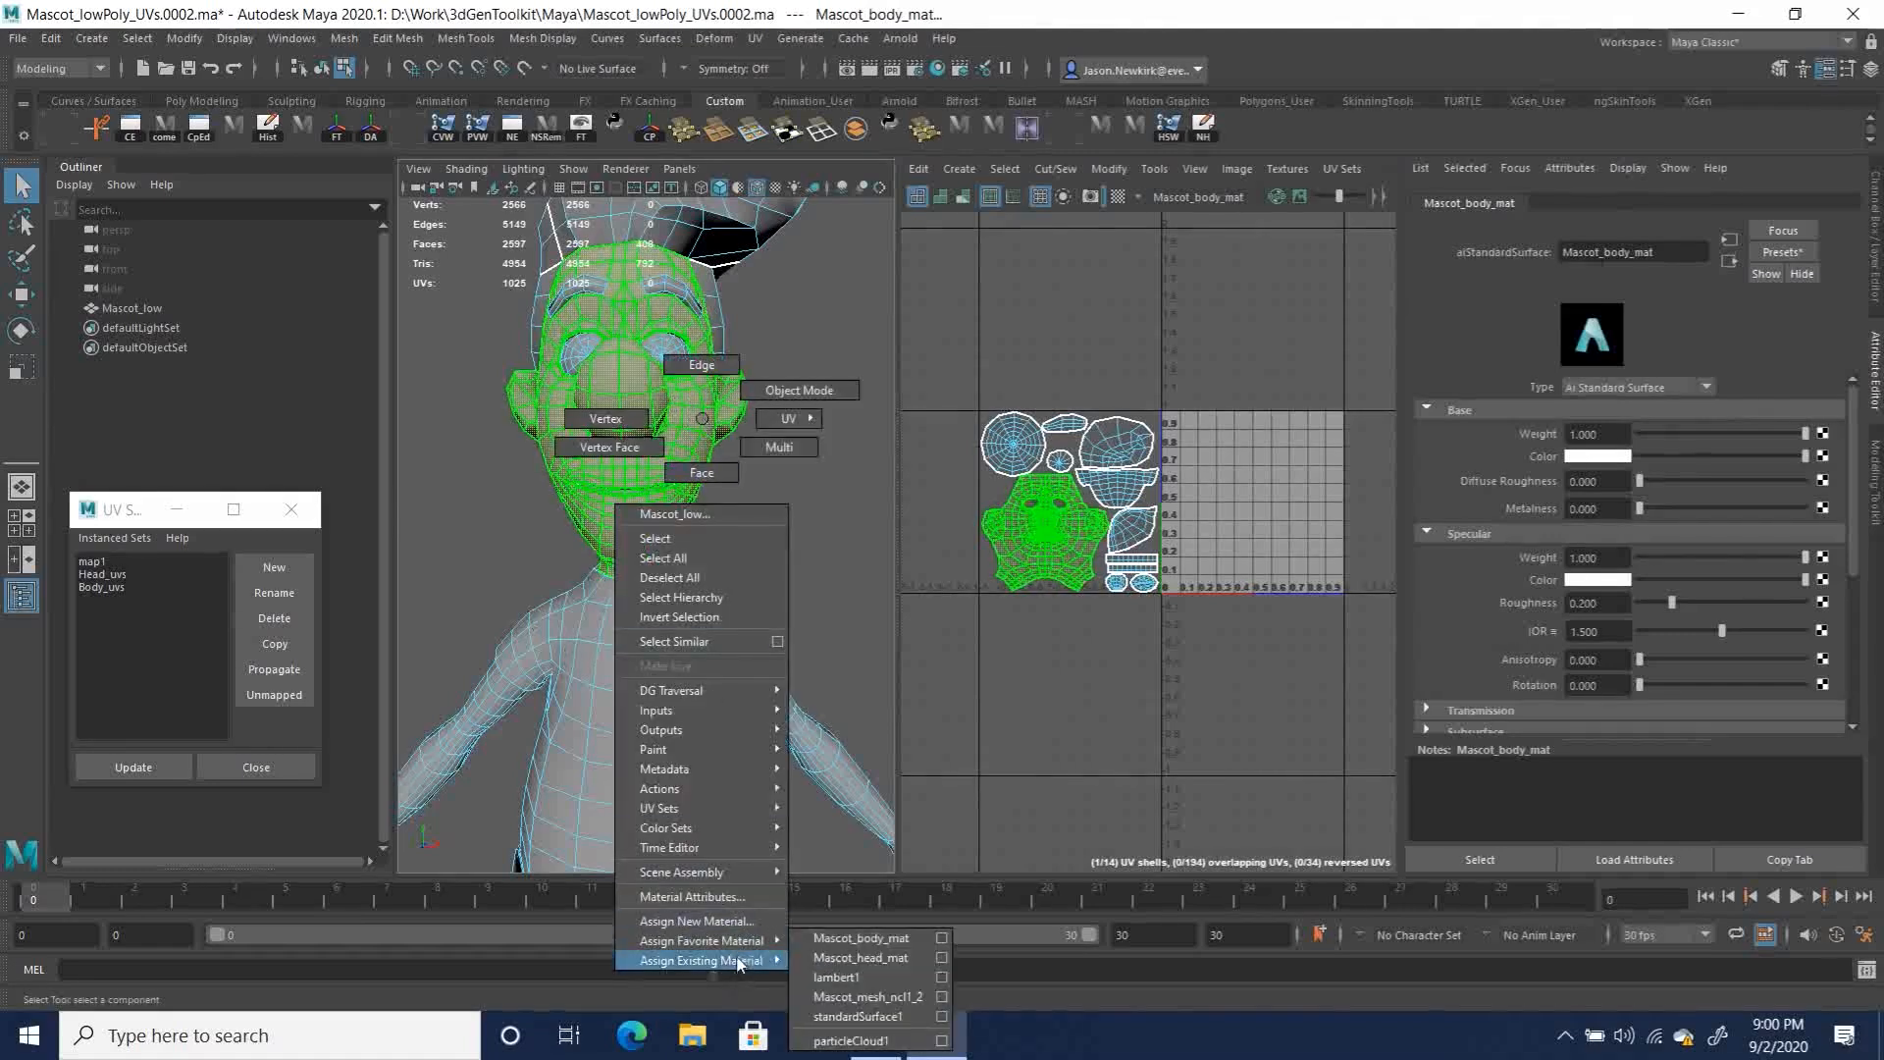
{"action": "left_click", "coordinate": [900, 968]}
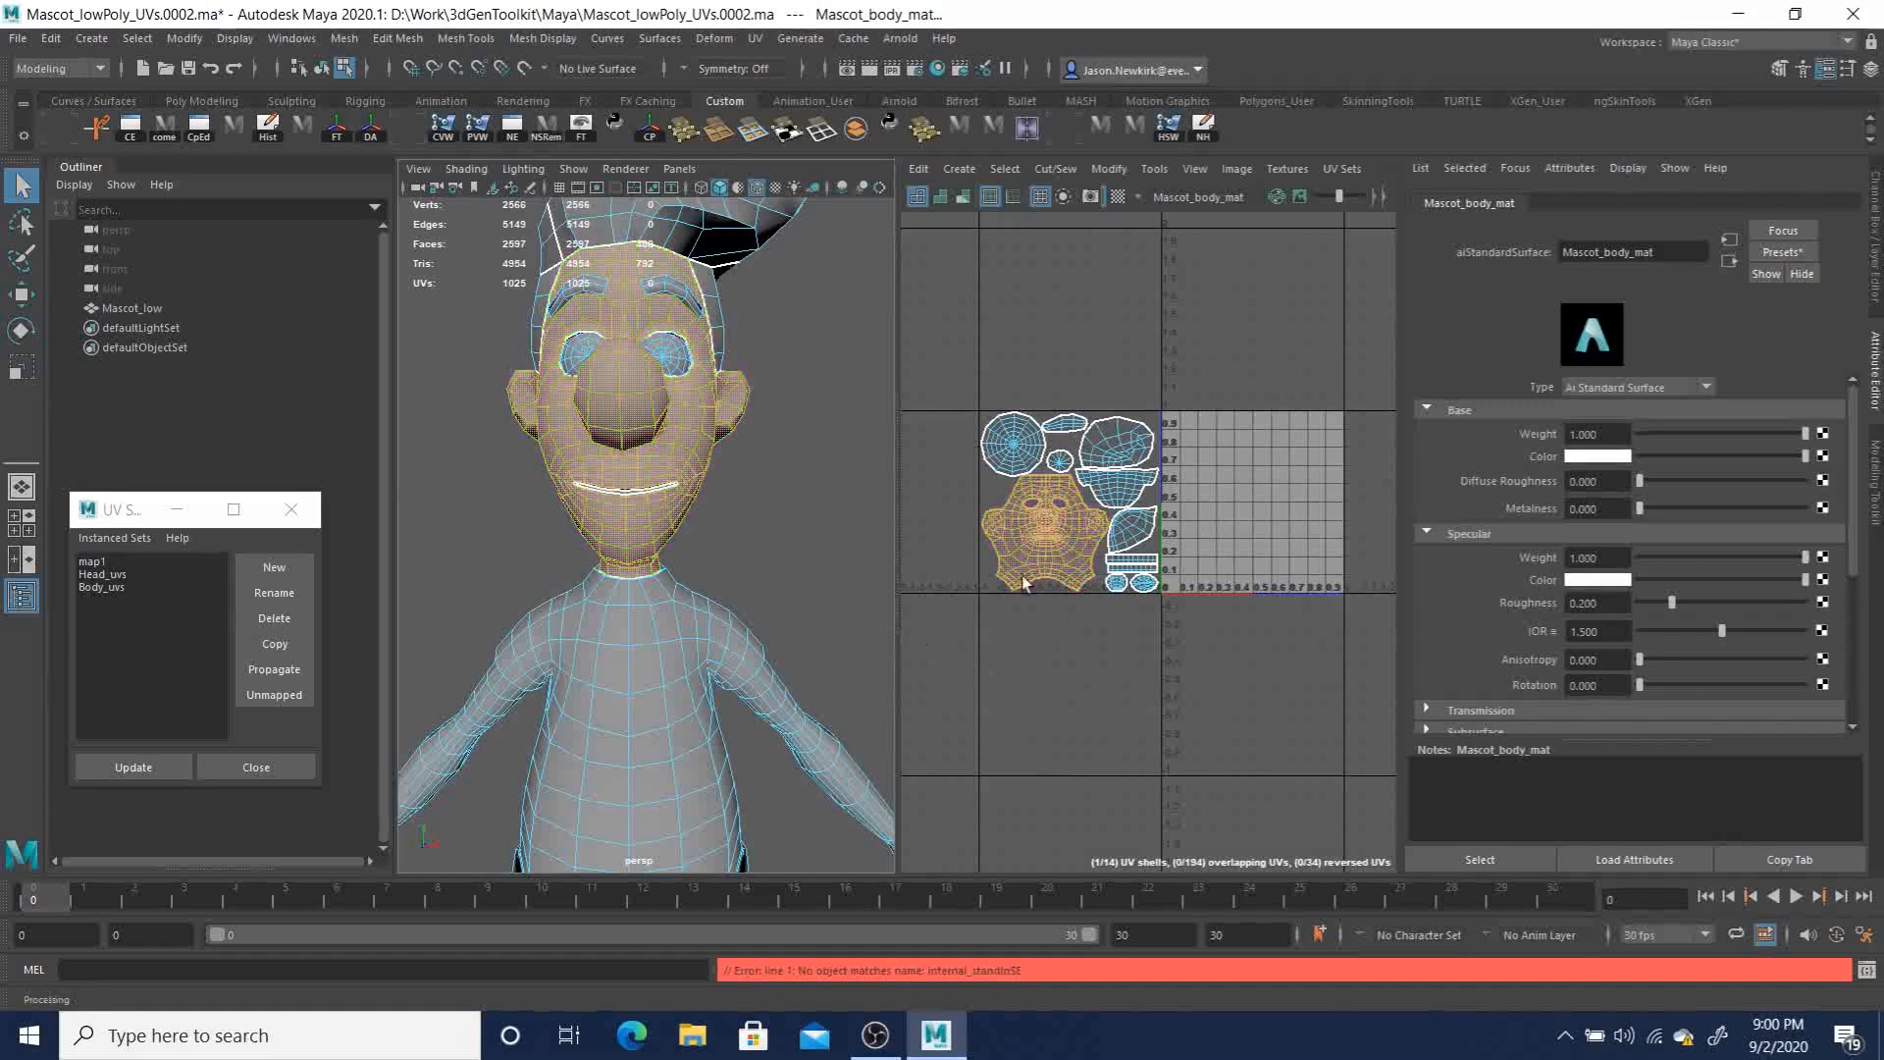
Step: Open Hypershade, move it clear of the UV Editor, and select all faces of the head UV shells
{"action": "left_click", "coordinate": [1128, 668]}
{"action": "left_click_drag", "start_coordinate": [936, 346], "coordinate": [1189, 653]}
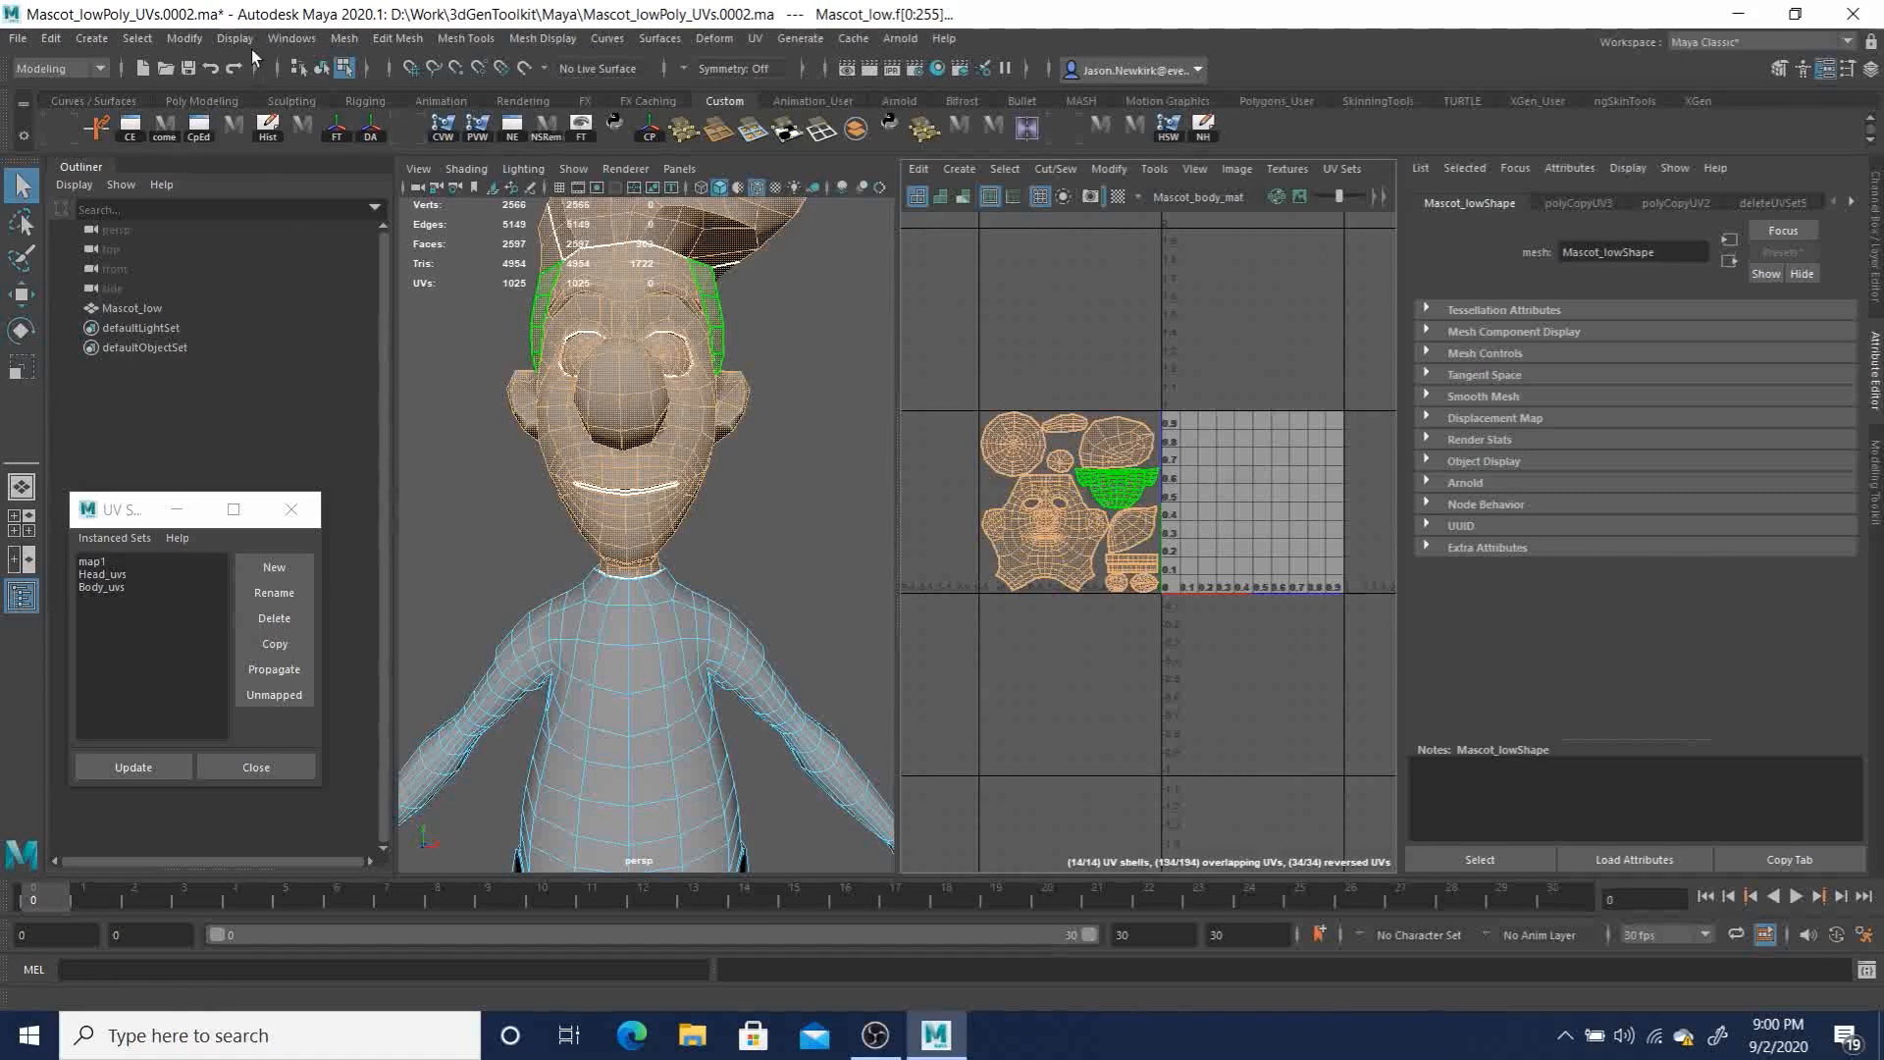
{"action": "left_click", "coordinate": [286, 38]}
{"action": "mouse_move", "coordinate": [357, 149]}
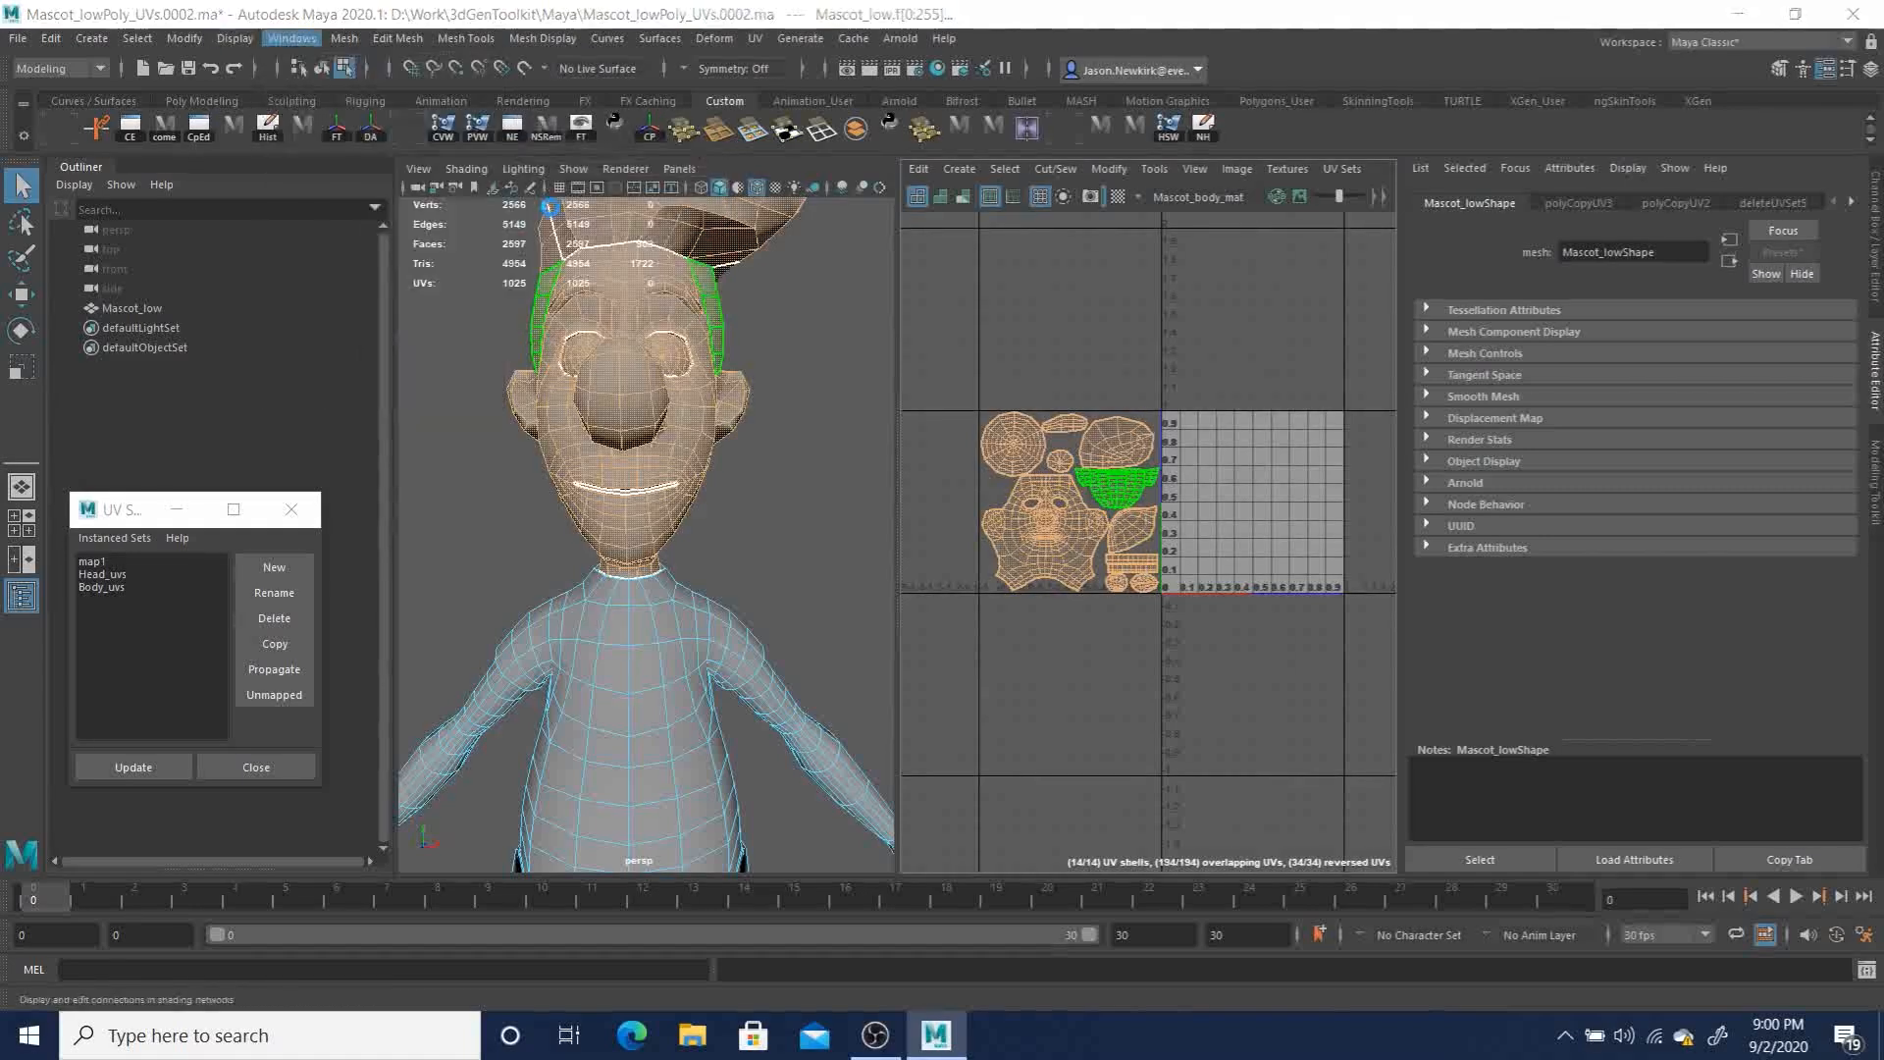
{"action": "left_click", "coordinate": [551, 207]}
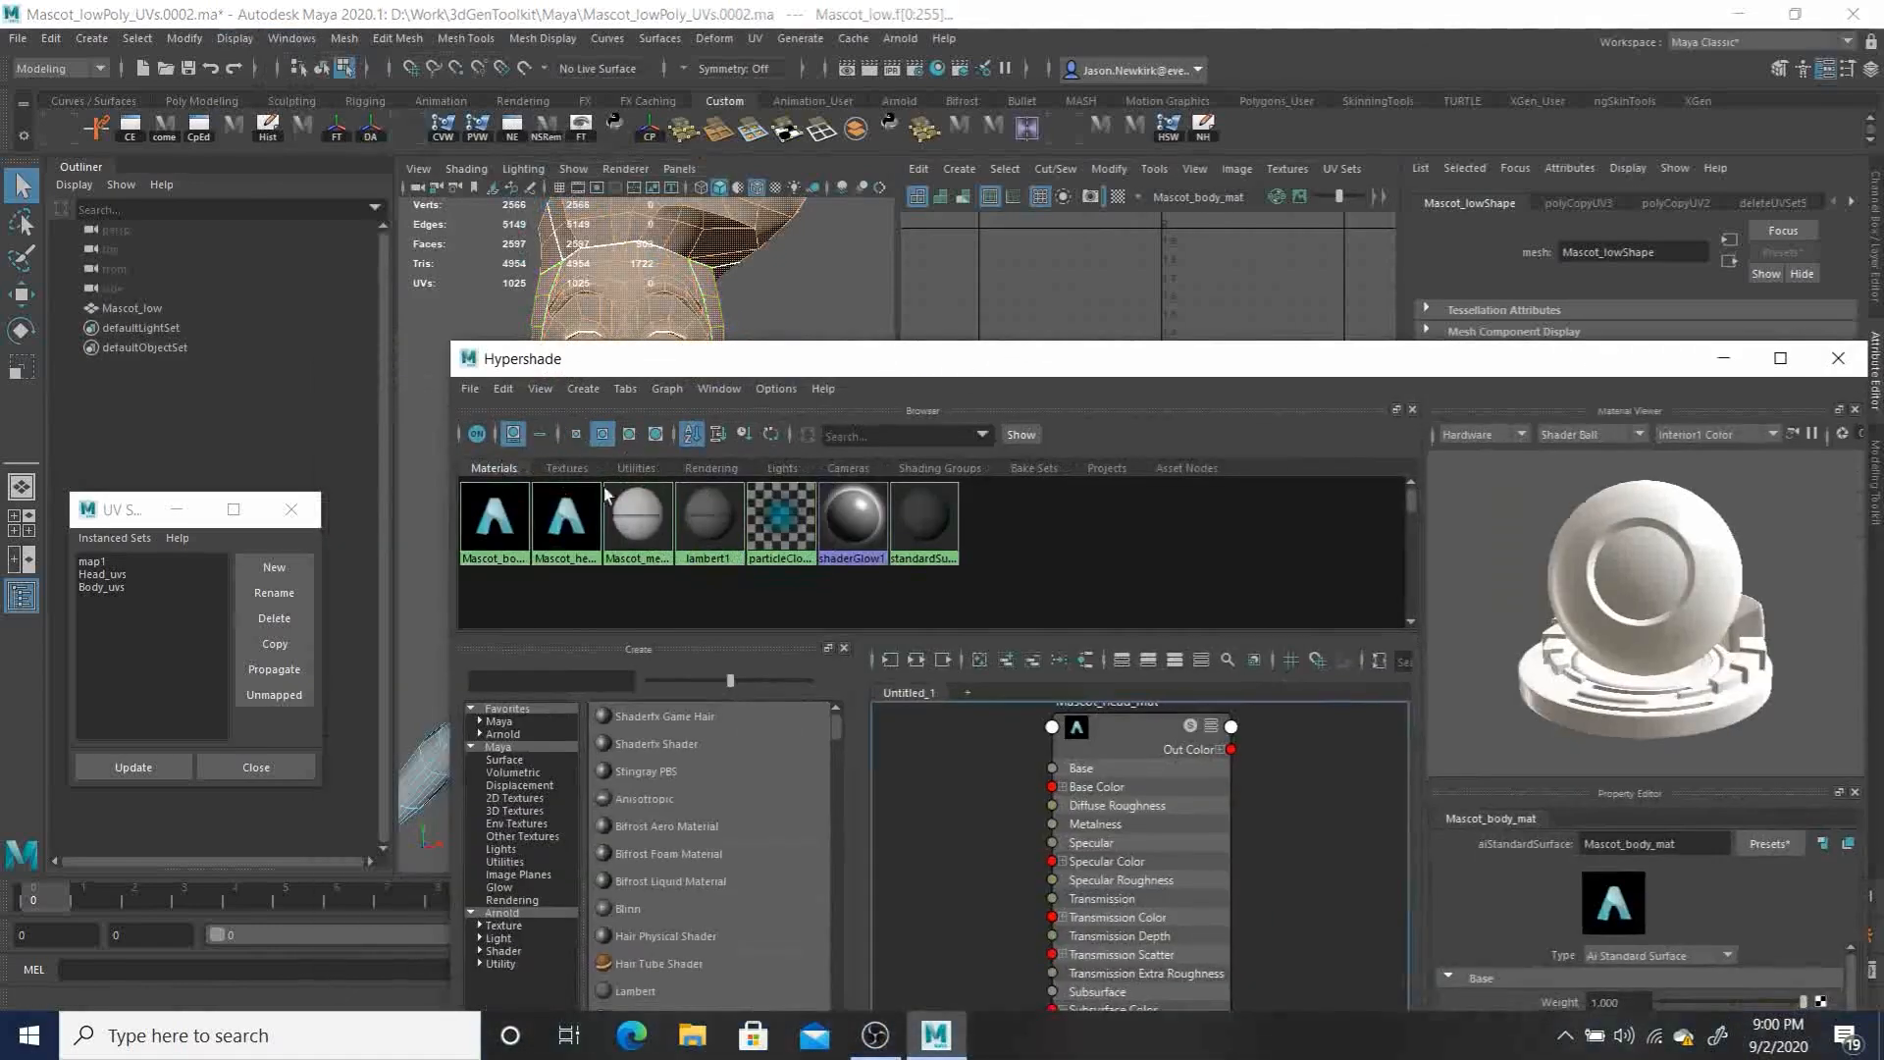
{"action": "left_click", "coordinate": [566, 517]}
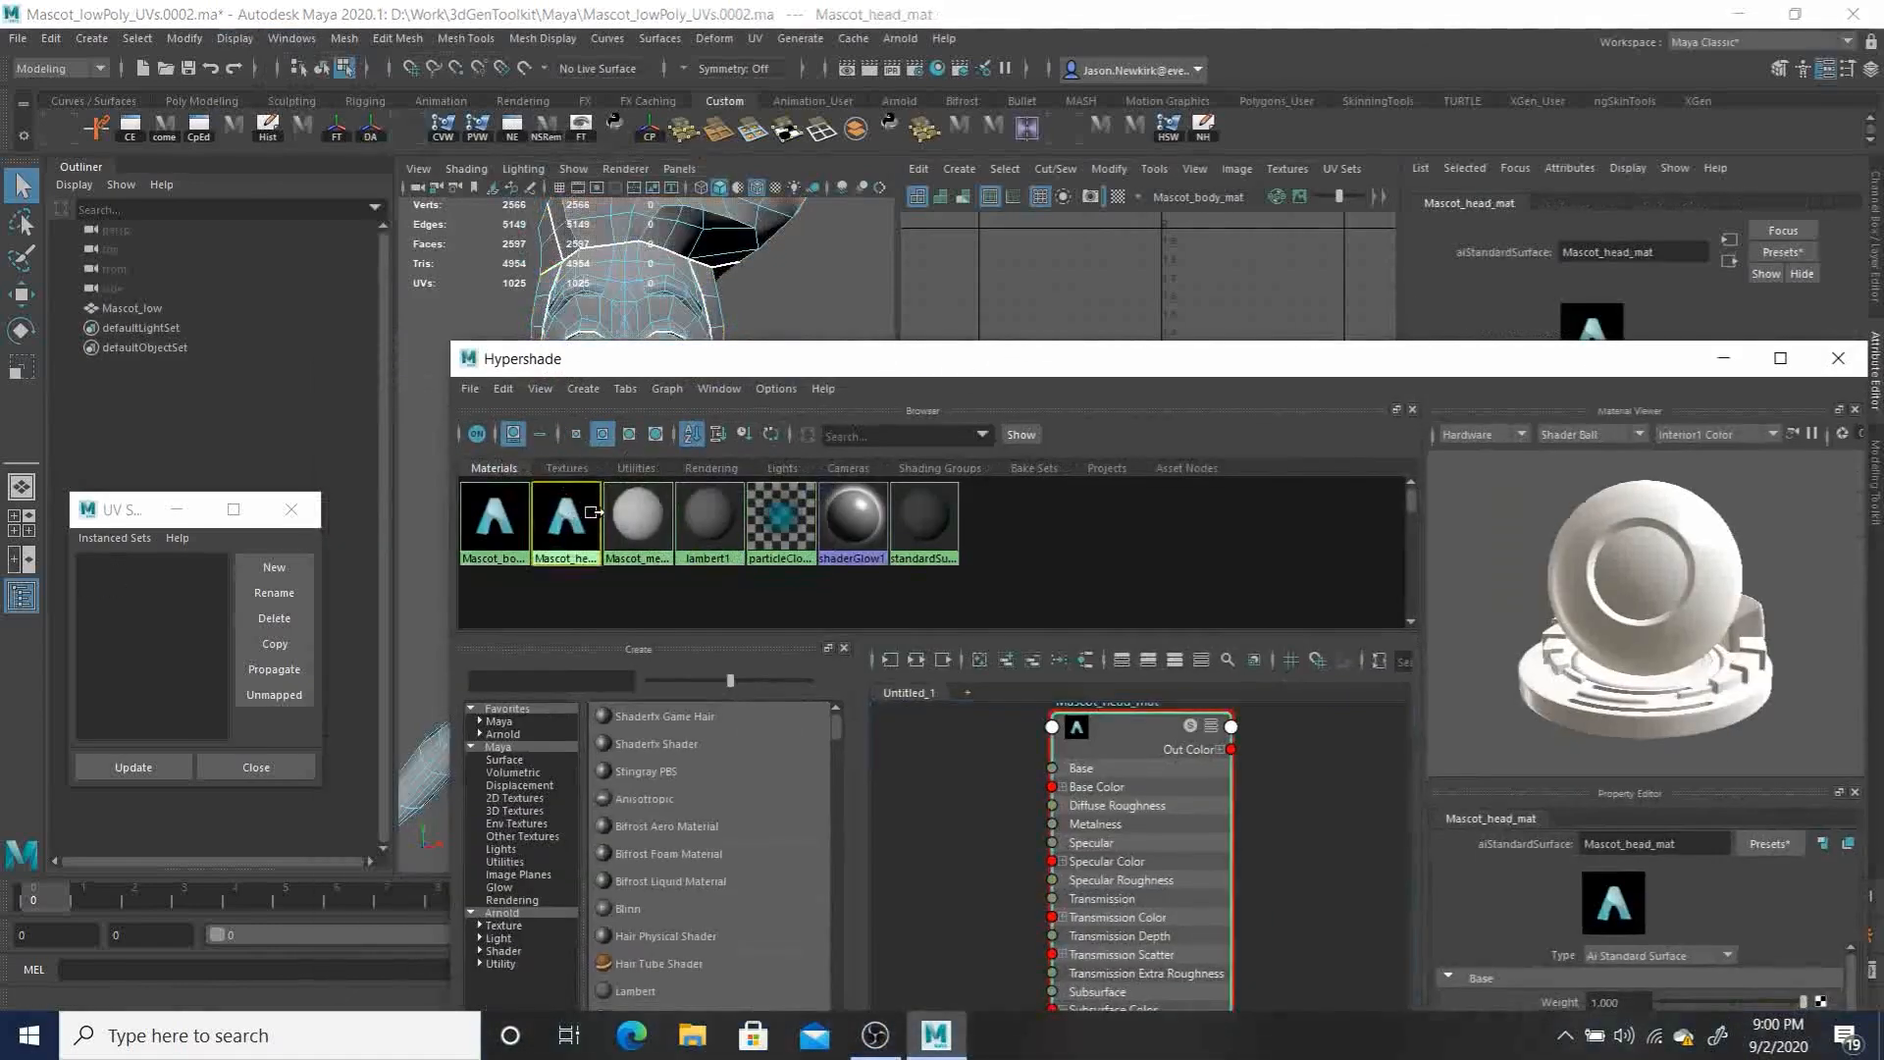
{"action": "left_click_drag", "start_coordinate": [875, 355], "coordinate": [1112, 698]}
{"action": "left_click_drag", "start_coordinate": [923, 341], "coordinate": [1181, 647]}
{"action": "right_click", "coordinate": [1080, 538], "text": "shift"}
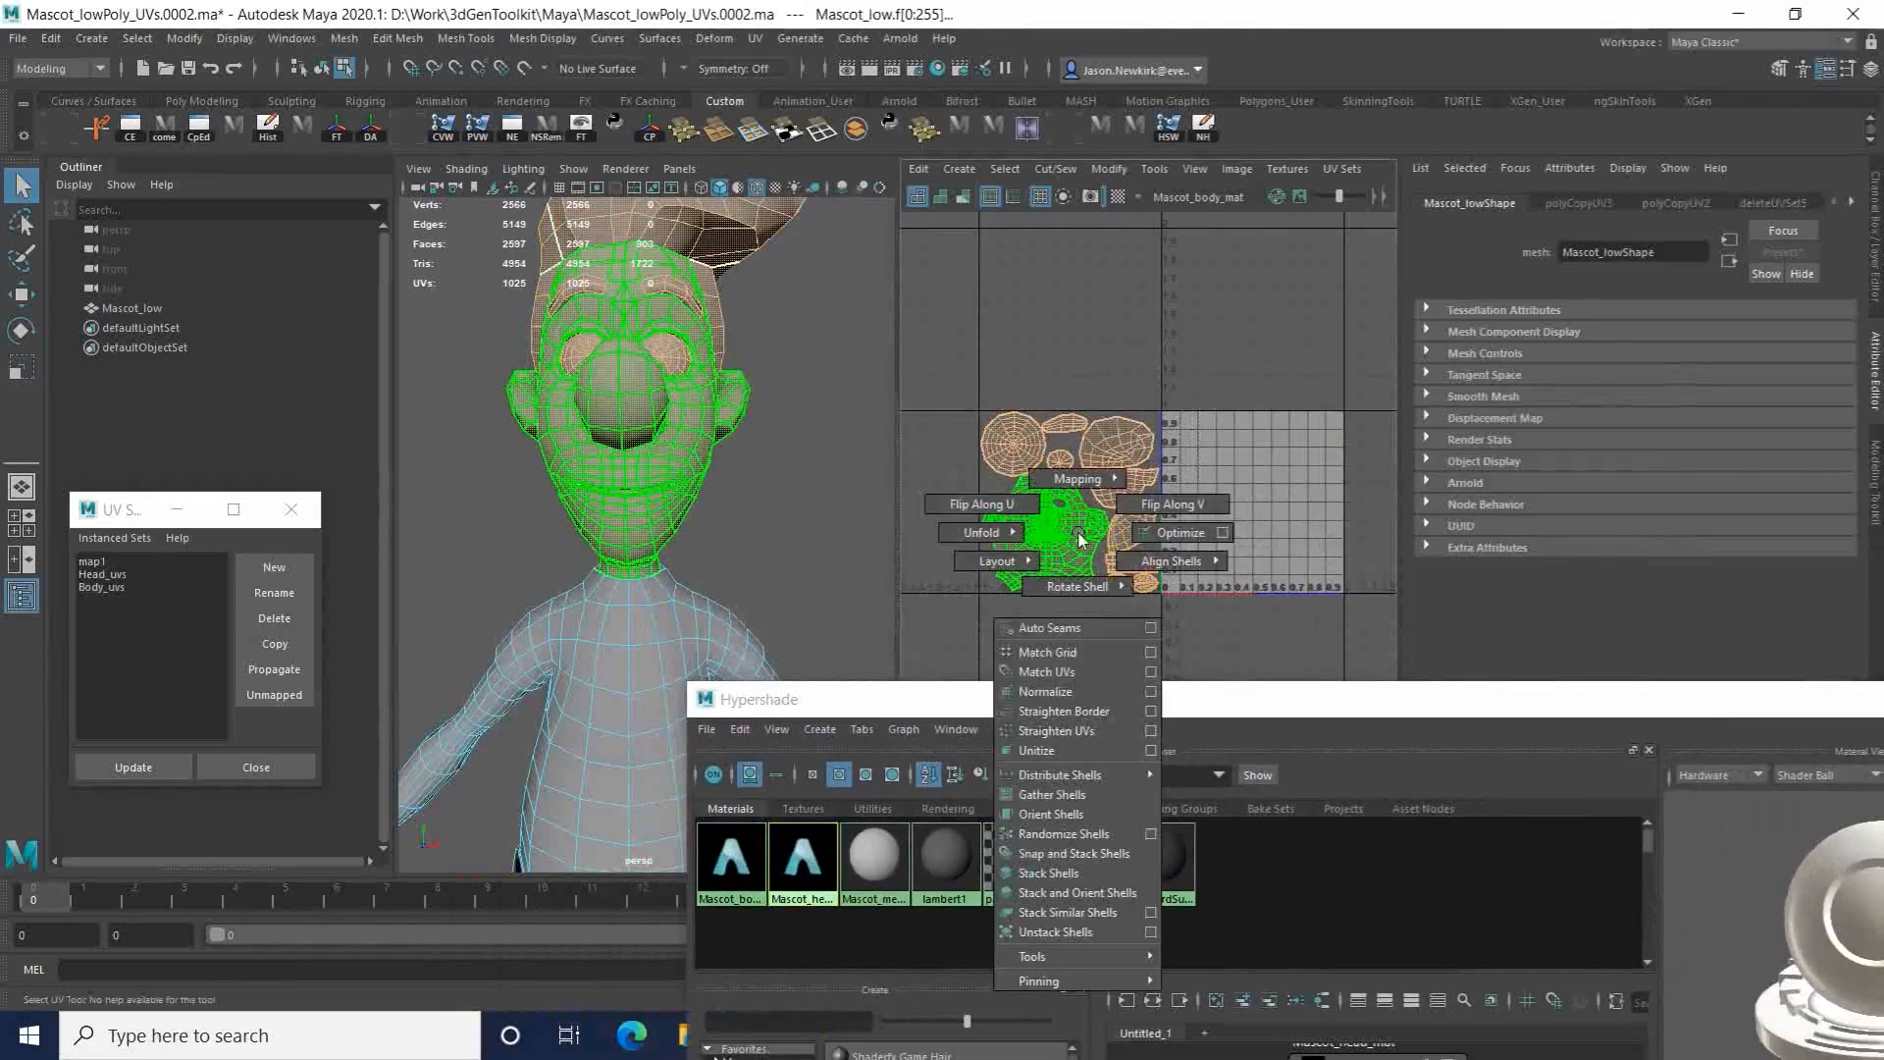
{"action": "right_click", "coordinate": [679, 426], "text": "shift"}
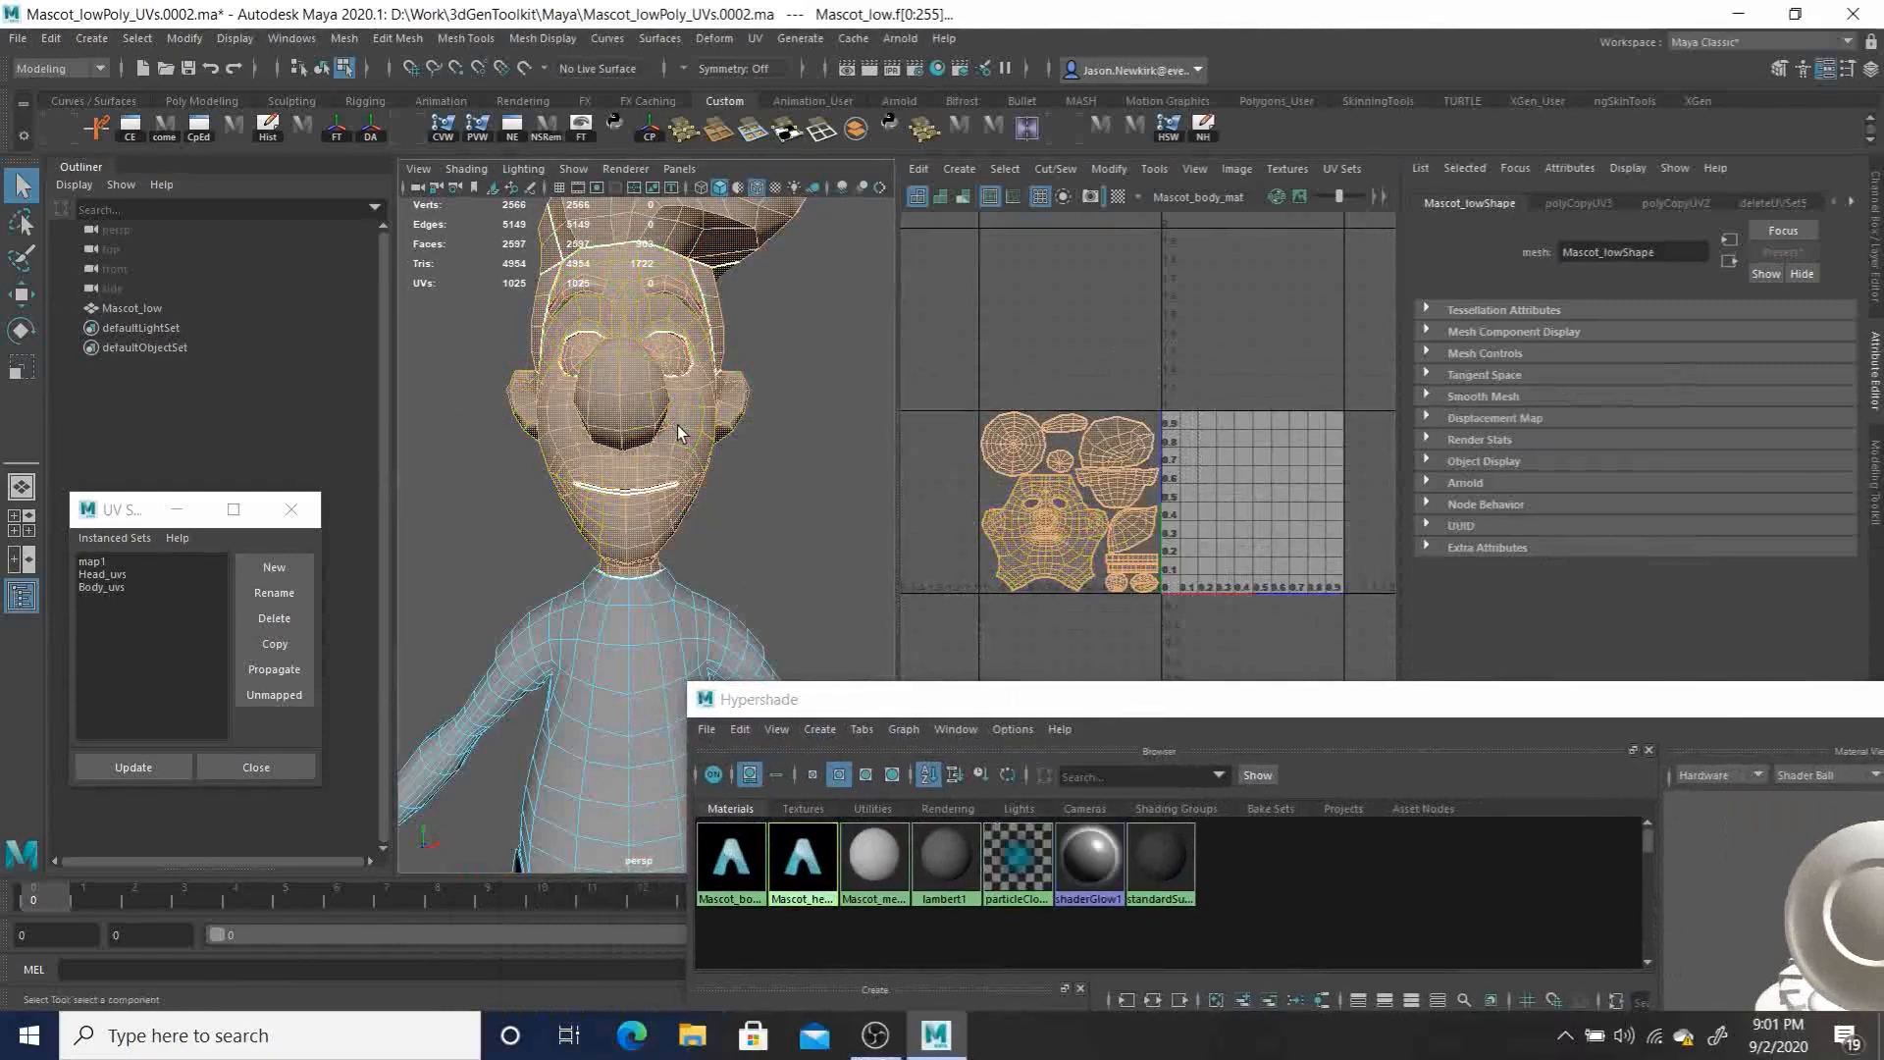
{"action": "right_click", "coordinate": [679, 428], "text": "ctrl"}
{"action": "right_click_drag", "start_coordinate": [680, 431], "coordinate": [694, 482], "text": "ctrl"}
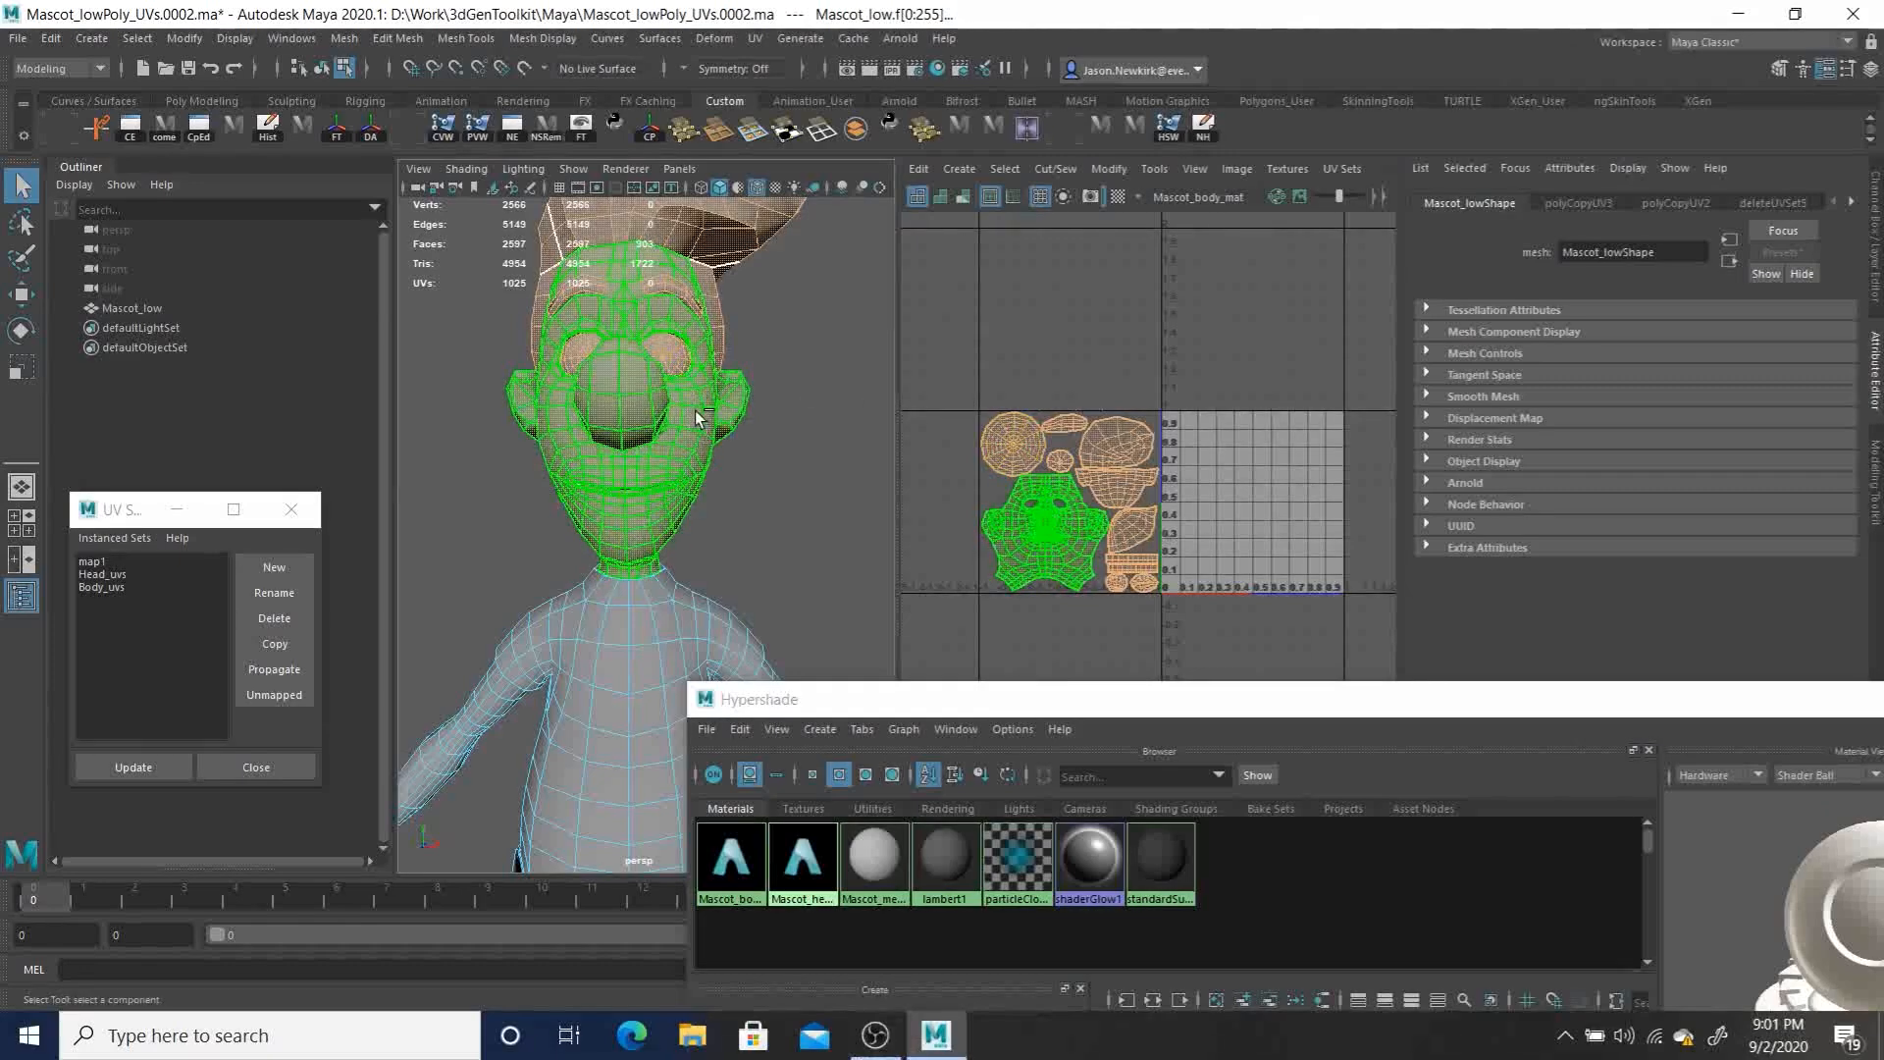
{"action": "right_click_drag", "start_coordinate": [697, 416], "coordinate": [699, 526], "text": "ctrl"}
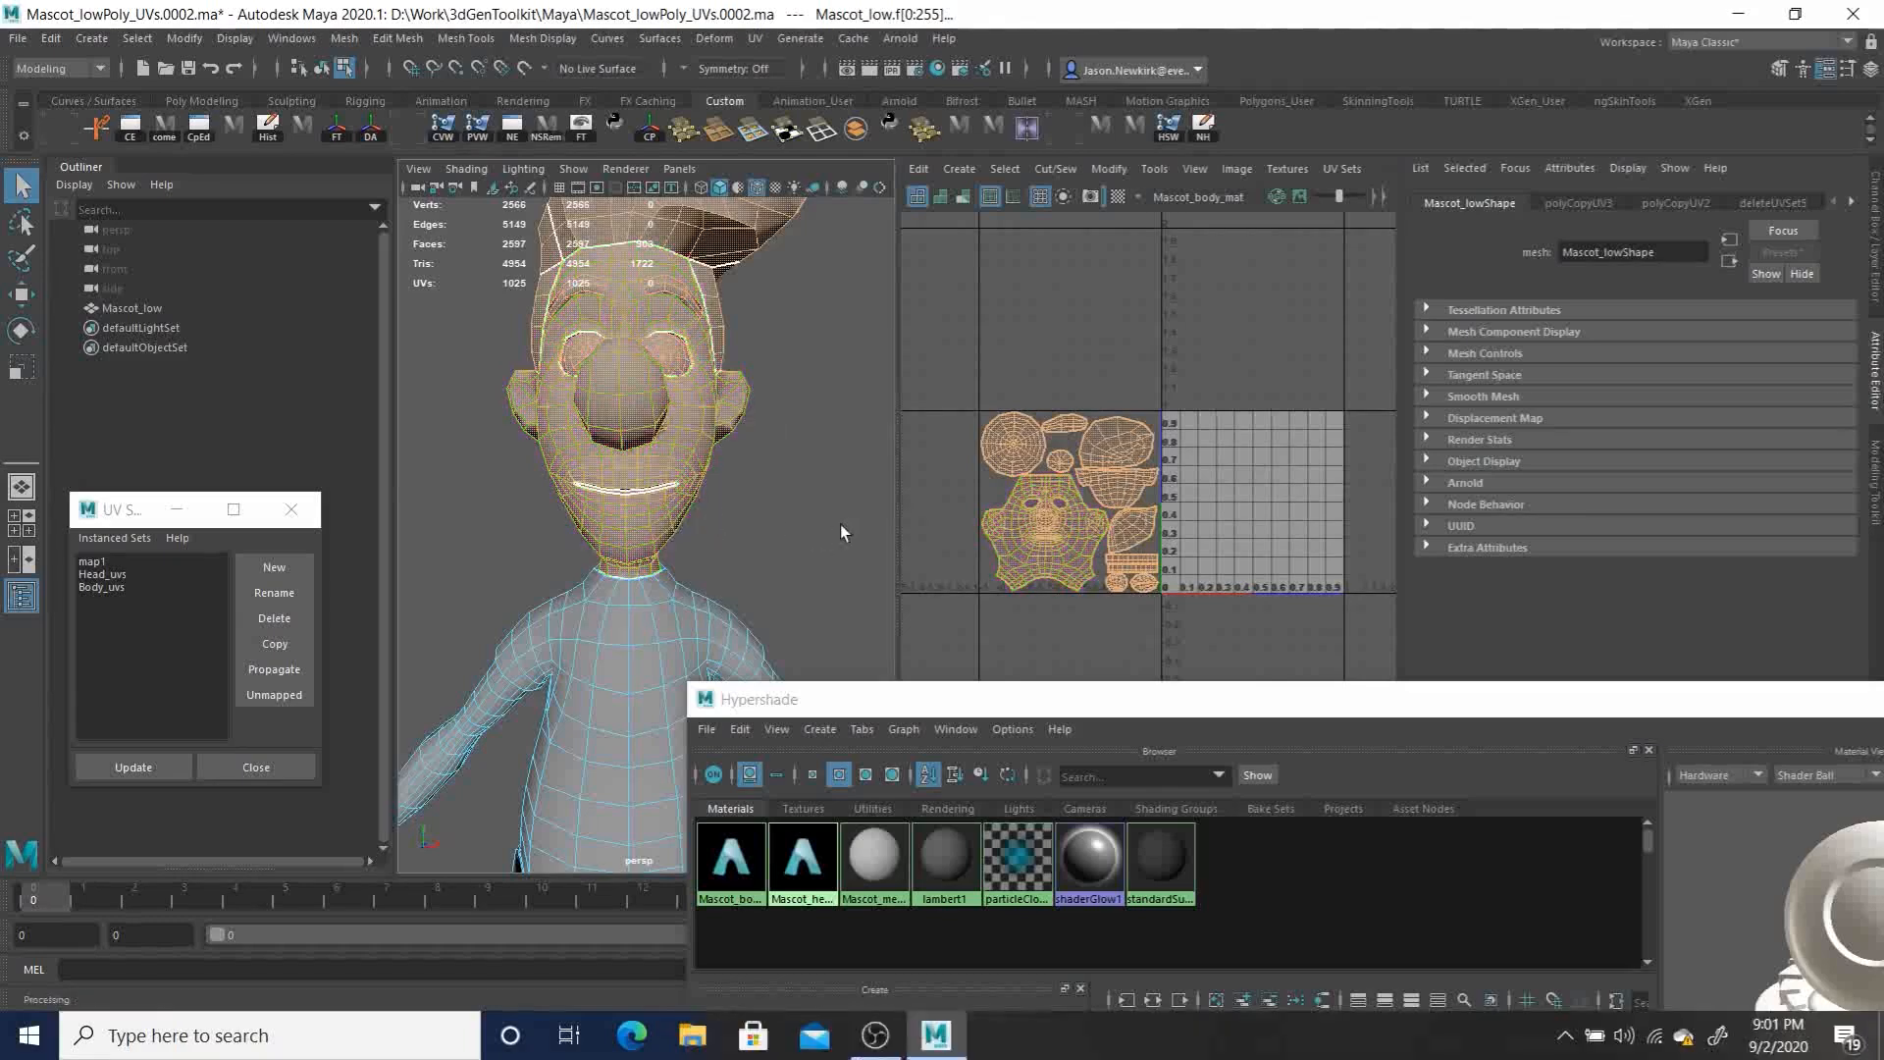
Step: Assign Mascot_head_mat to the selected head faces from Hypershade and close Hypershade
{"action": "left_click_drag", "start_coordinate": [662, 464], "coordinate": [658, 506], "text": "alt"}
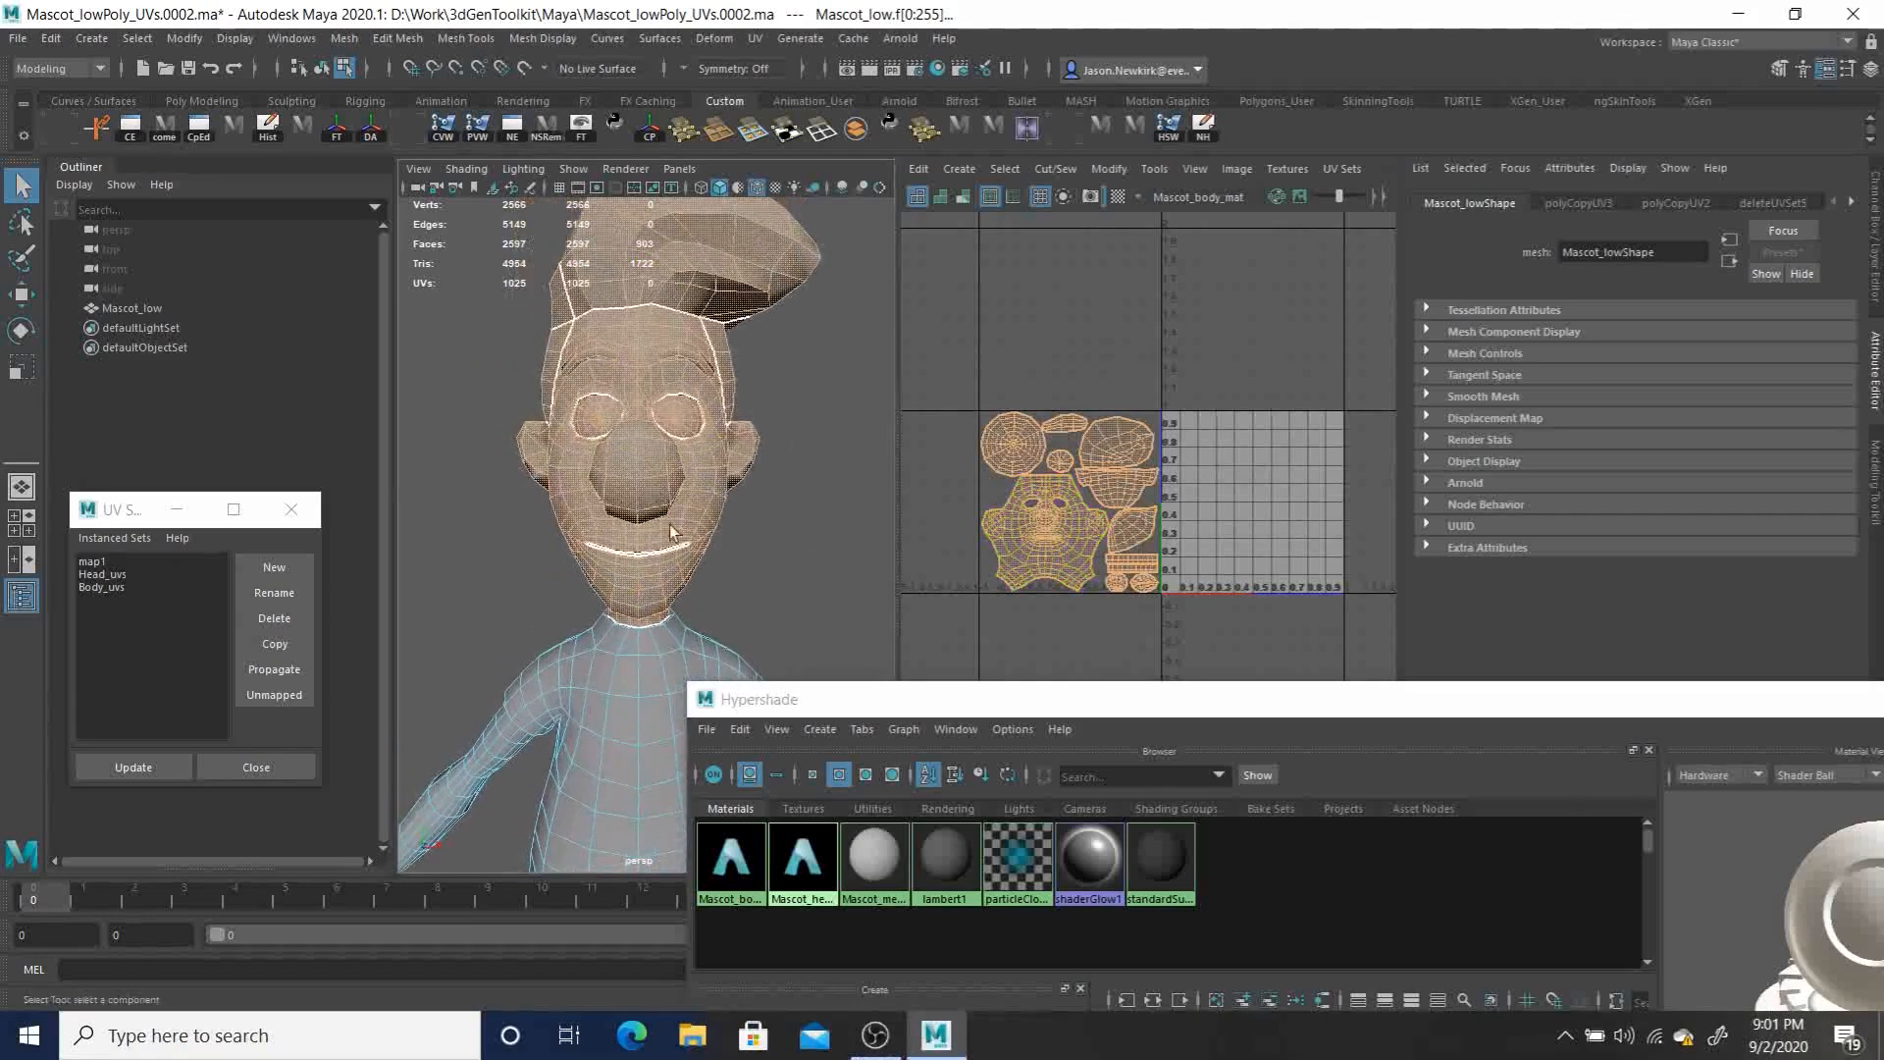
{"action": "right_click", "coordinate": [807, 862]}
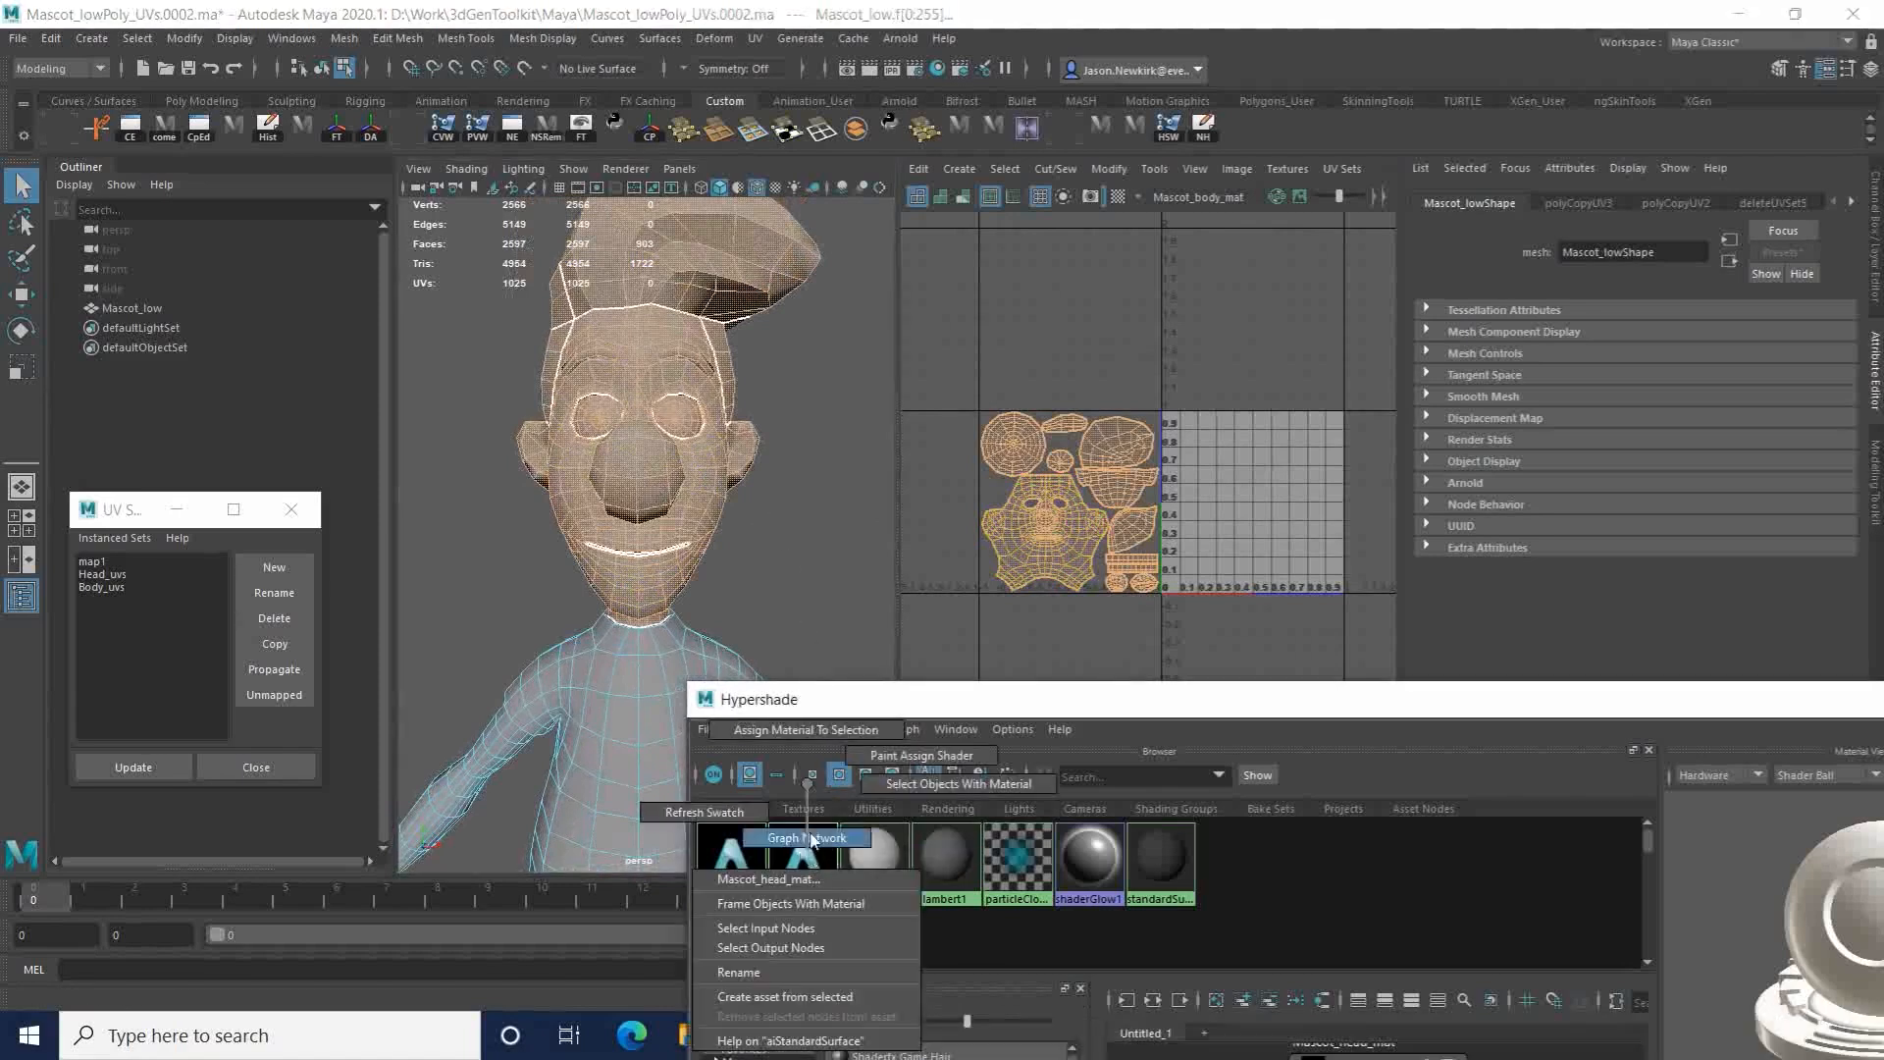
{"action": "left_click", "coordinate": [815, 729]}
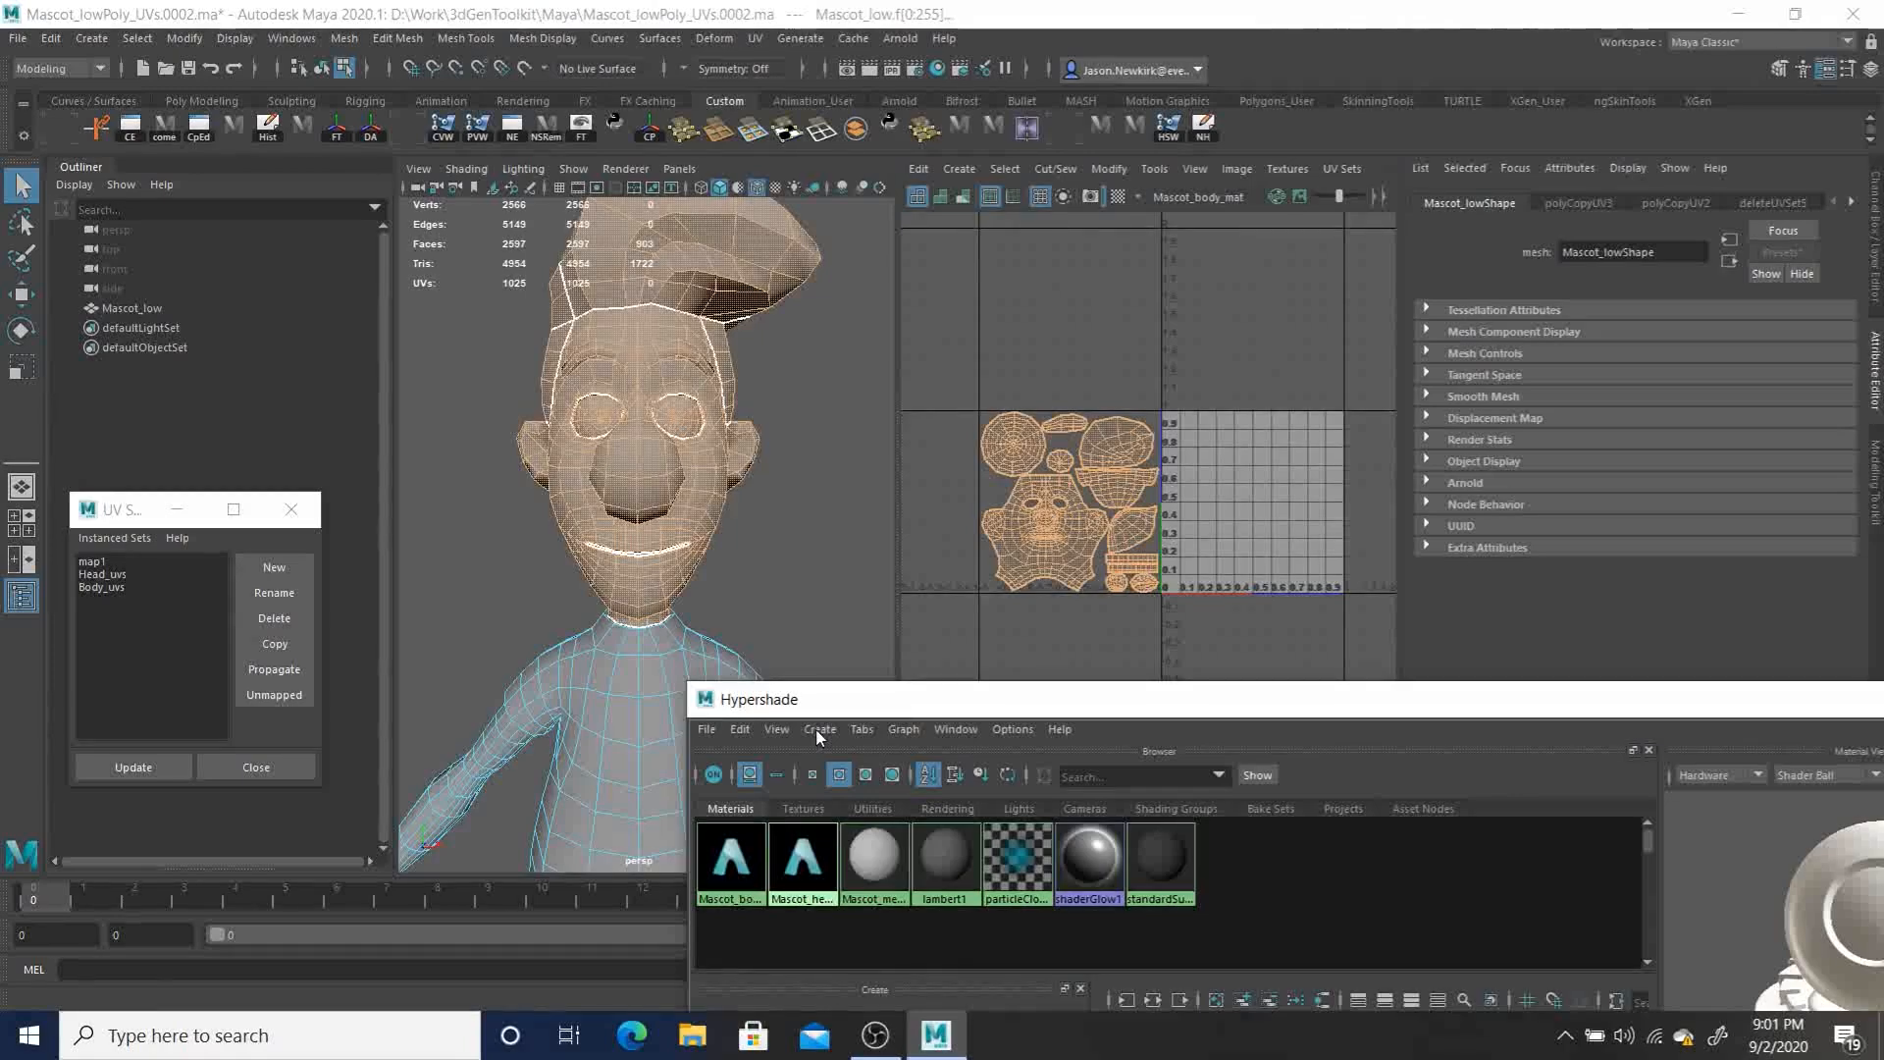
{"action": "left_click_drag", "start_coordinate": [976, 706], "coordinate": [640, 592]}
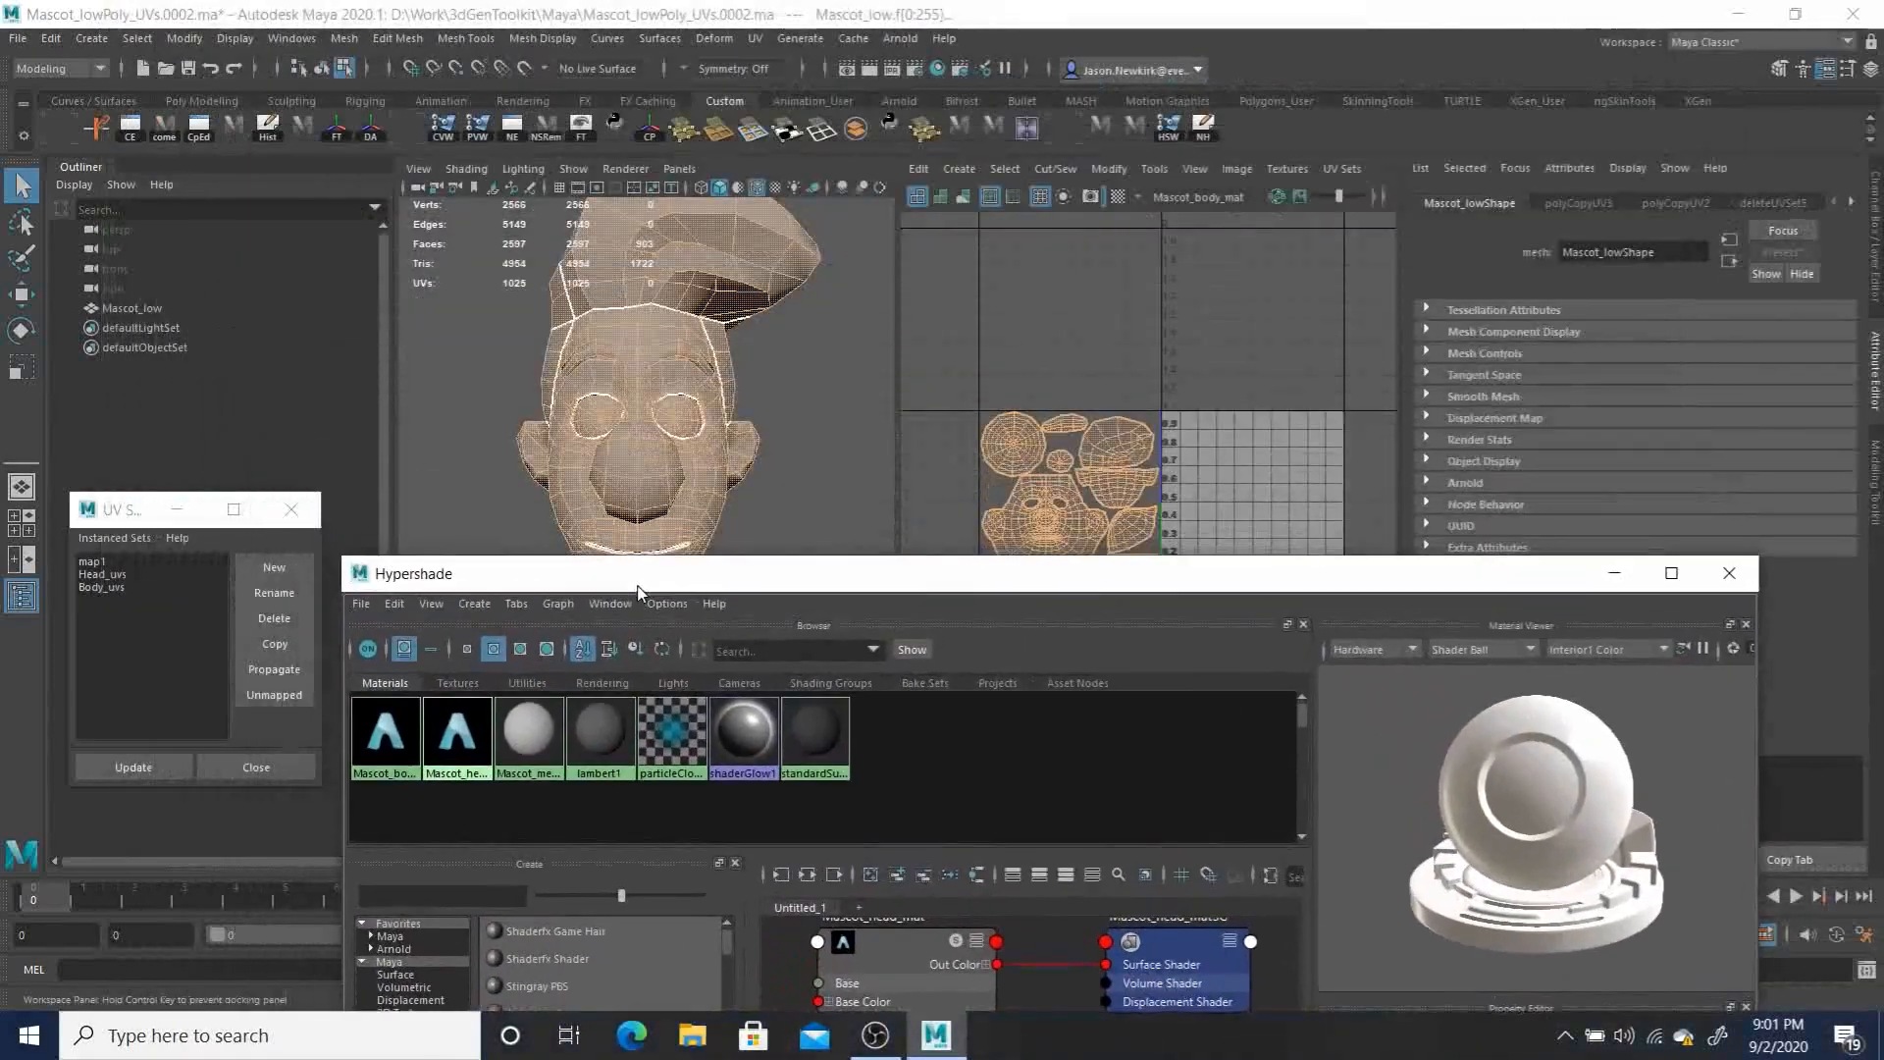
{"action": "left_click", "coordinate": [1727, 573]}
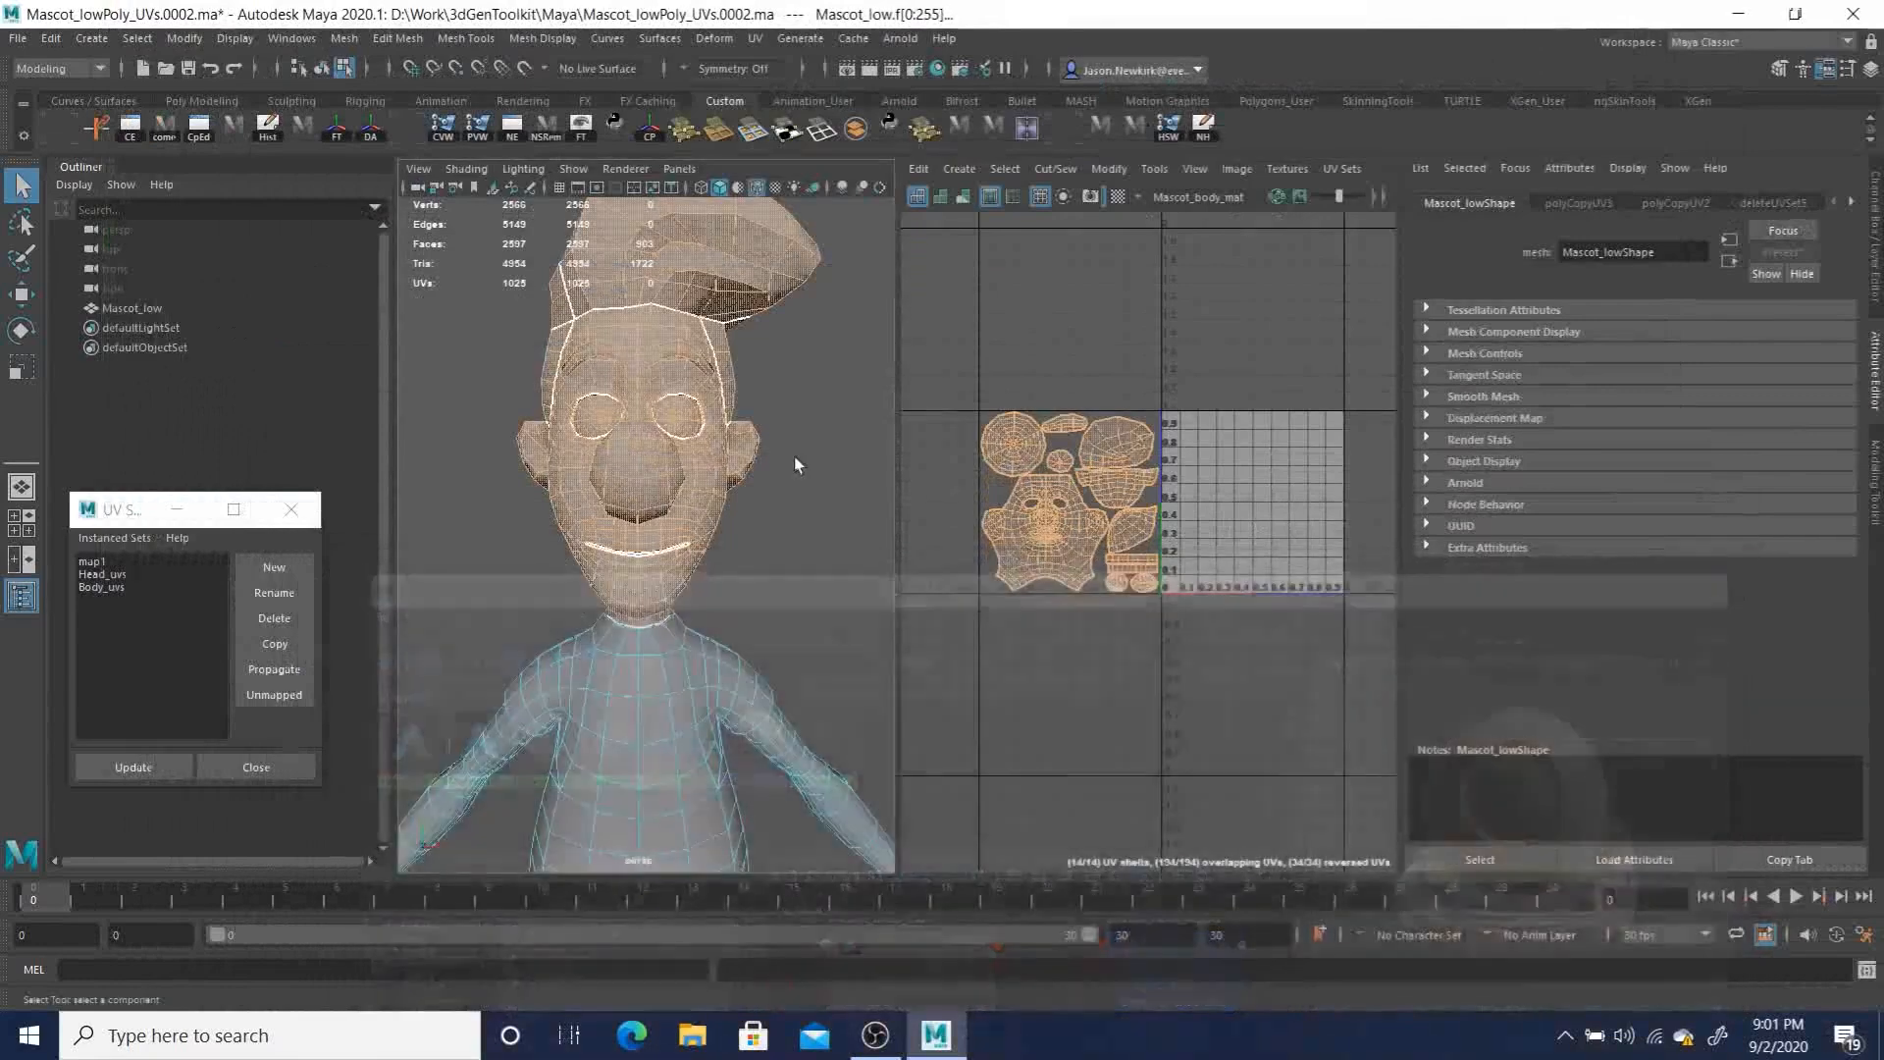
Step: Check the material attributes of the mascot's face shell, and clear the selection
{"action": "left_click", "coordinate": [641, 330]}
{"action": "right_click_drag", "start_coordinate": [642, 327], "coordinate": [673, 817]}
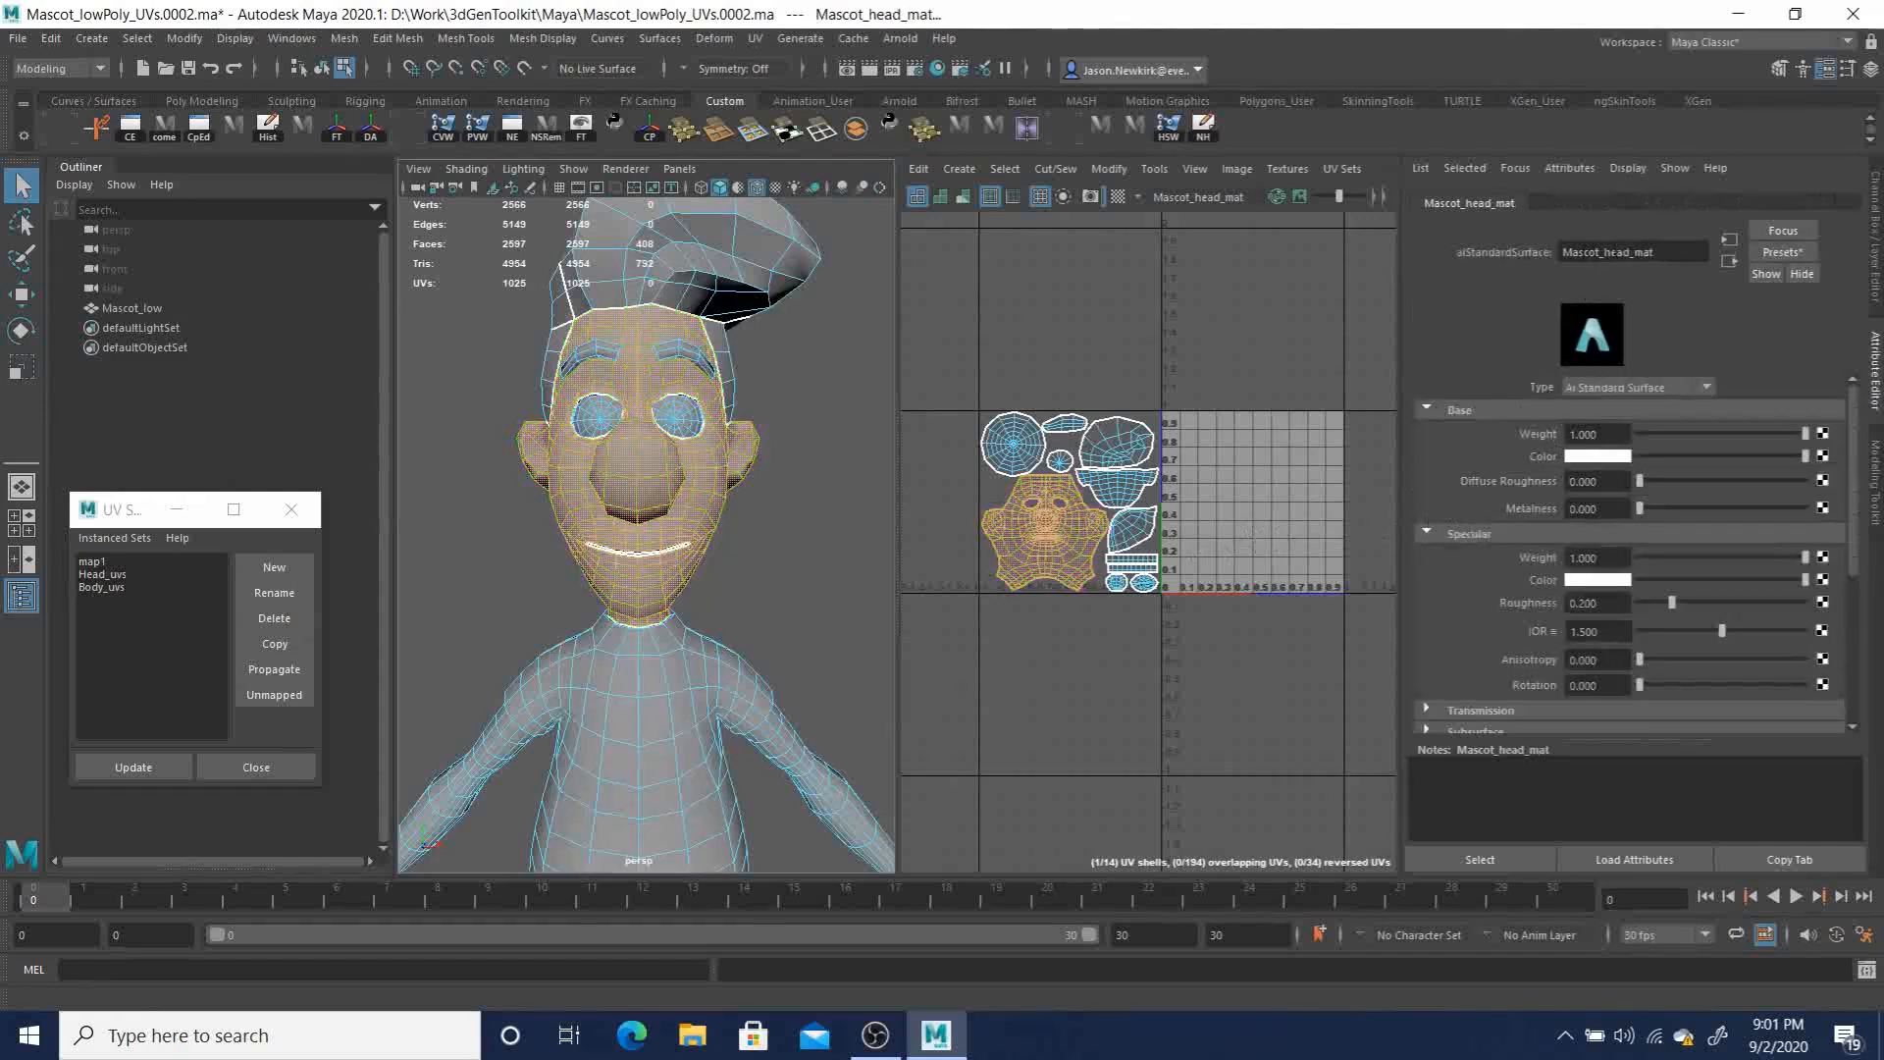
{"action": "left_click", "coordinate": [797, 569]}
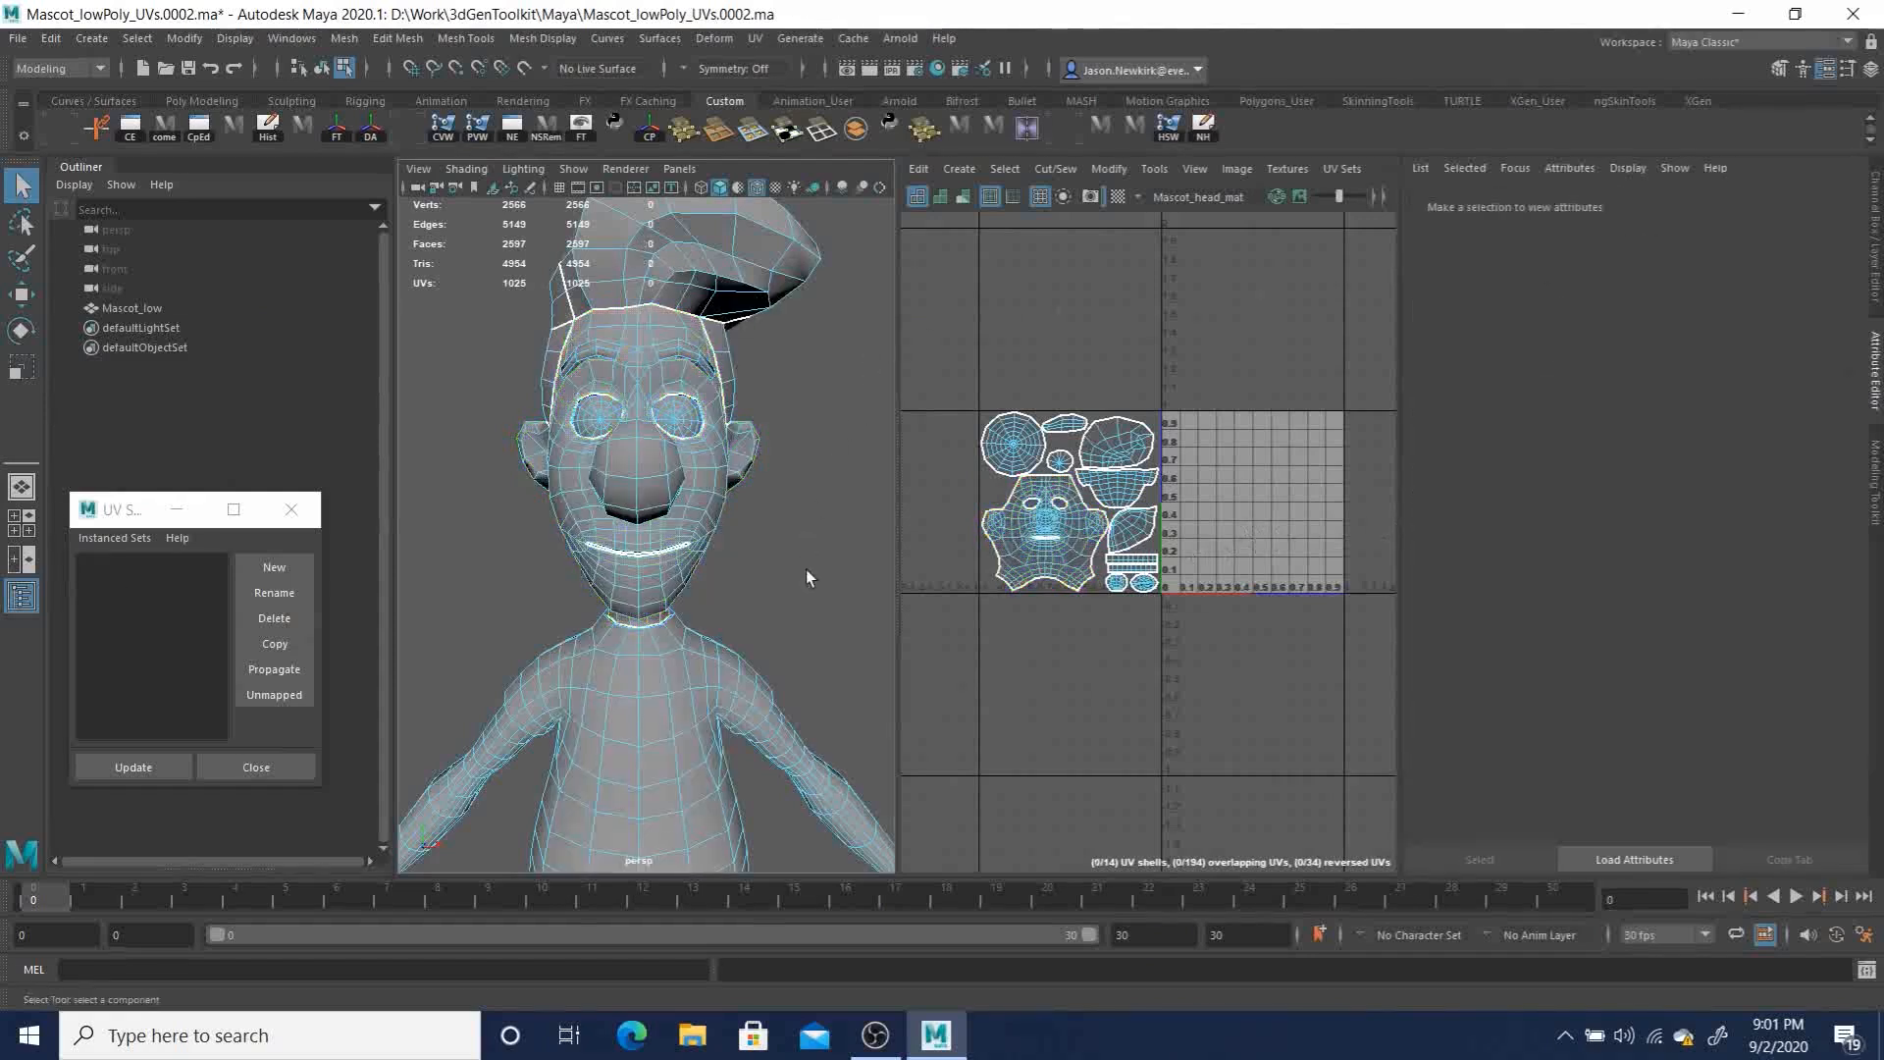
Step: Rename the mascot mesh as Mascot_mesh_low and close the UV Set Editor
{"action": "left_click", "coordinate": [127, 308]}
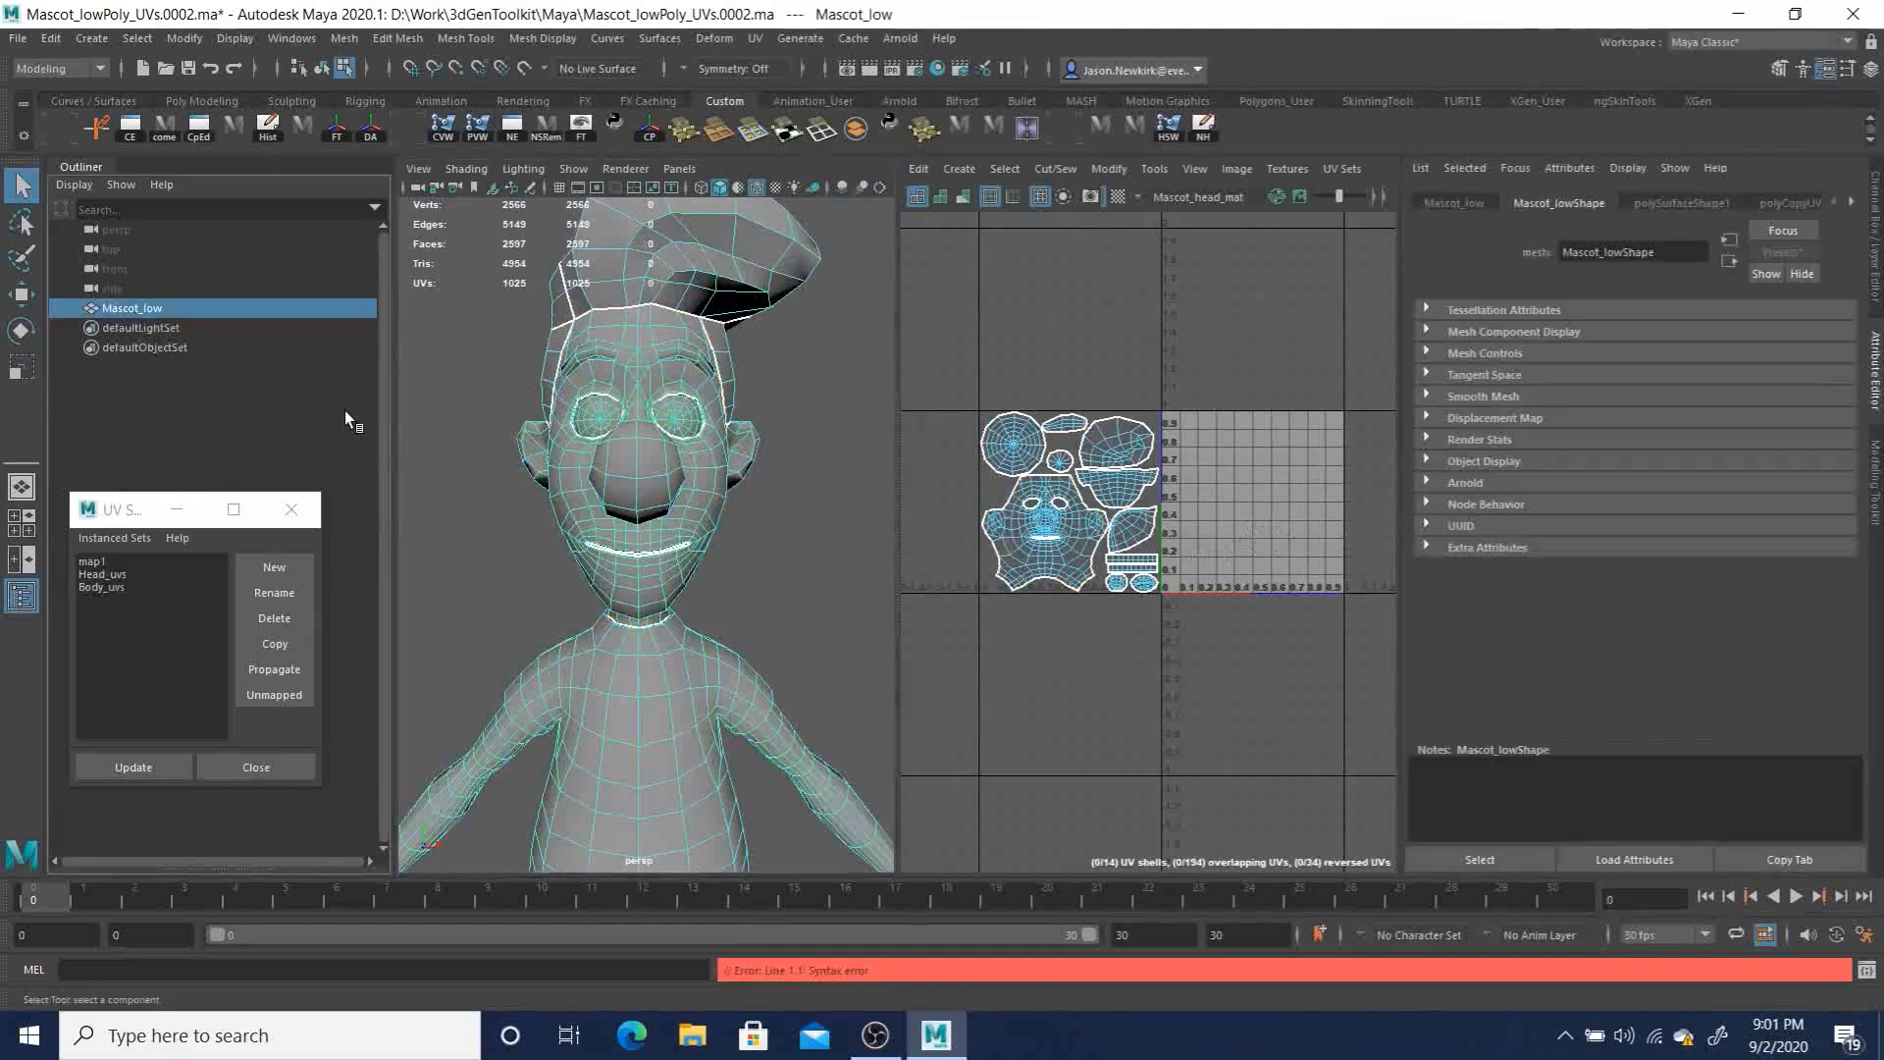
{"action": "double_click", "coordinate": [149, 309]}
{"action": "left_click_drag", "start_coordinate": [173, 310], "coordinate": [147, 309]}
{"action": "type", "text": "mesh"}
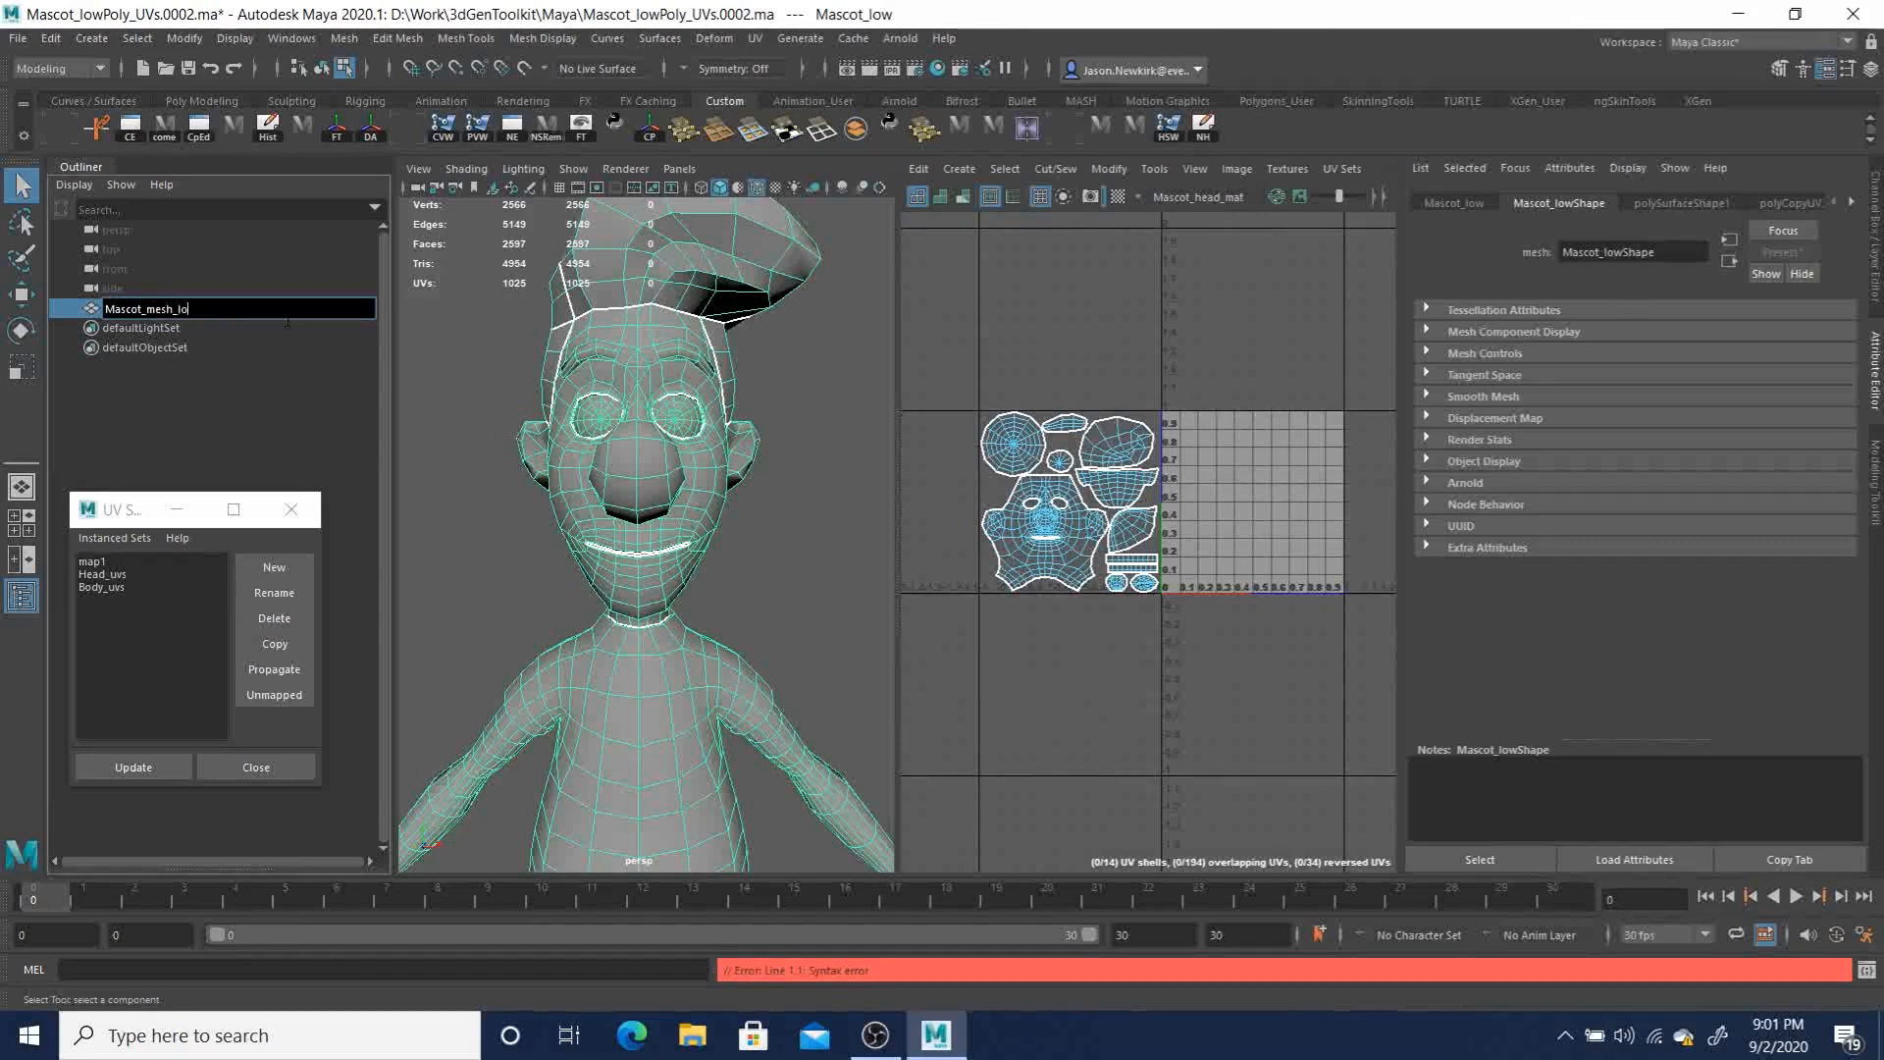
{"action": "type", "text": "_low"}
{"action": "key", "text": "Return"}
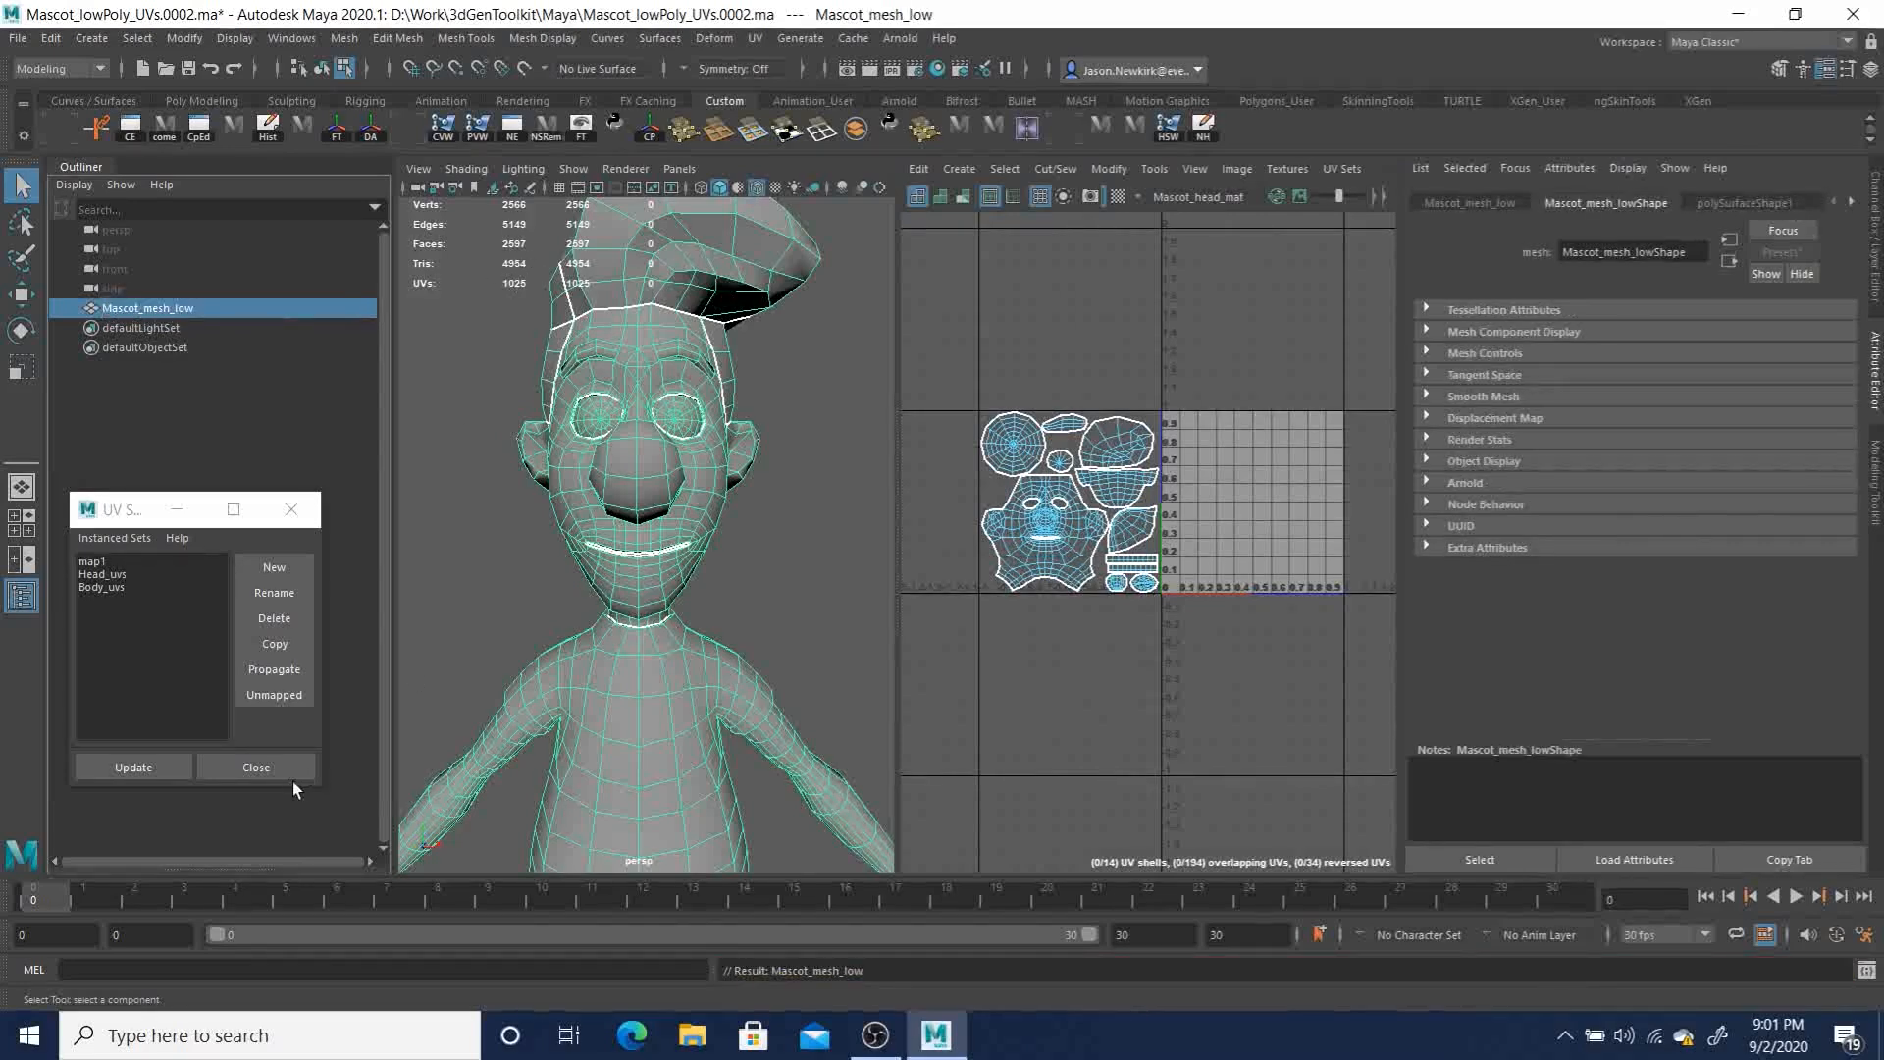
{"action": "left_click", "coordinate": [257, 768]}
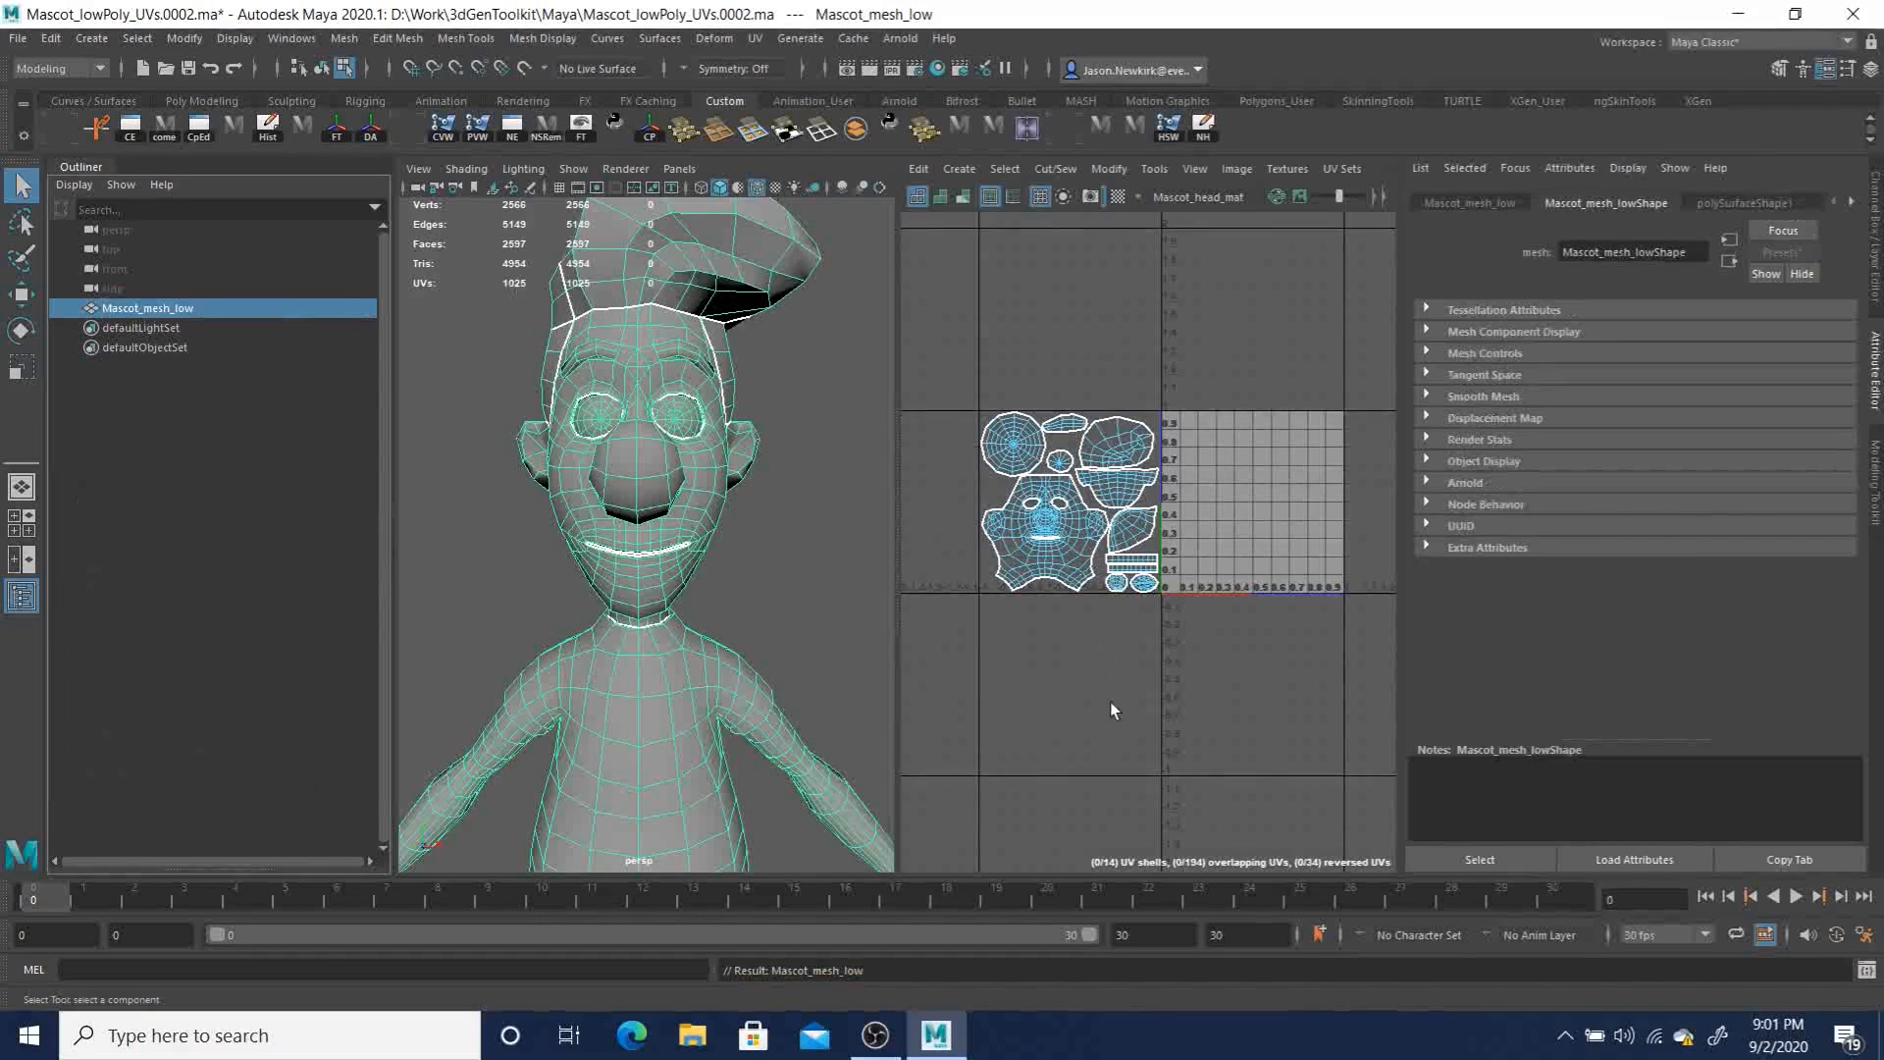
Step: Select all faces of the head UV shells of Mascot_mesh_low in the UV Editor
{"action": "left_click_drag", "start_coordinate": [946, 328], "coordinate": [1116, 681]}
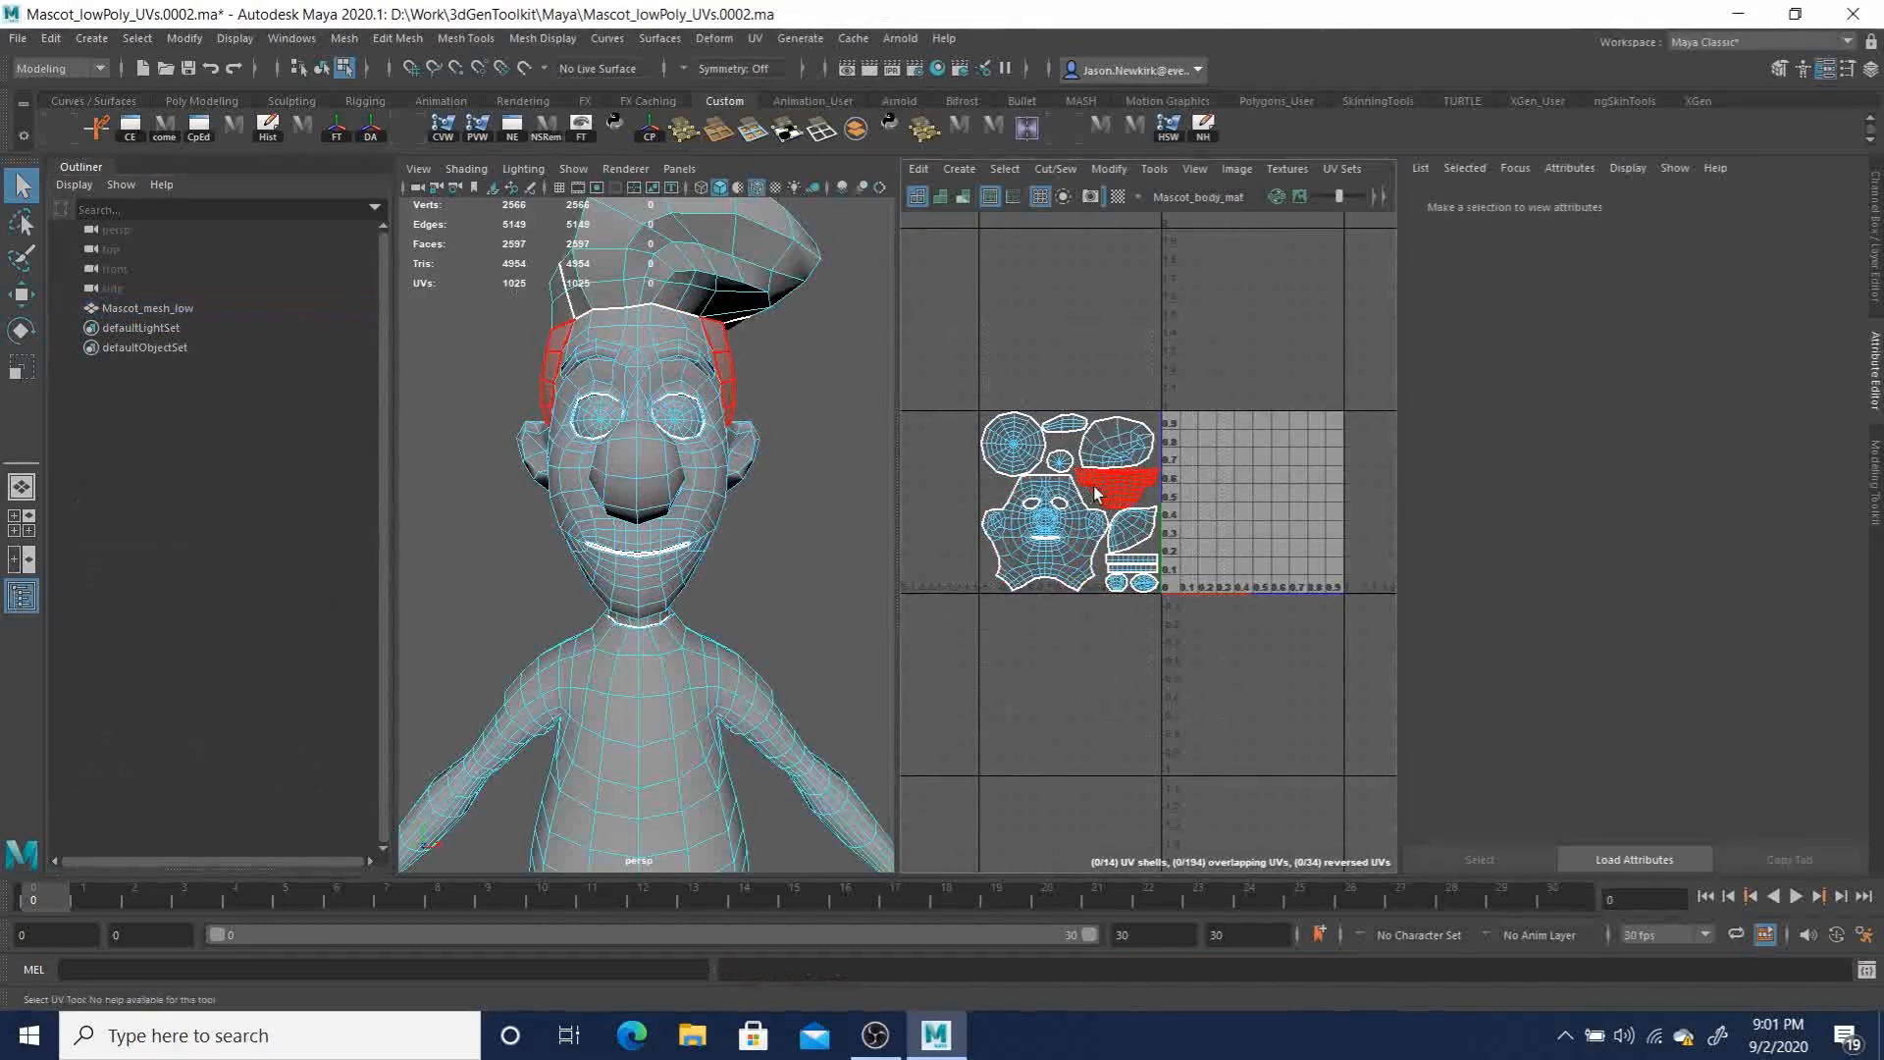
{"action": "right_click", "coordinate": [1096, 491]}
{"action": "right_click_drag", "start_coordinate": [1096, 491], "coordinate": [974, 460]}
{"action": "left_click_drag", "start_coordinate": [922, 363], "coordinate": [1209, 657]}
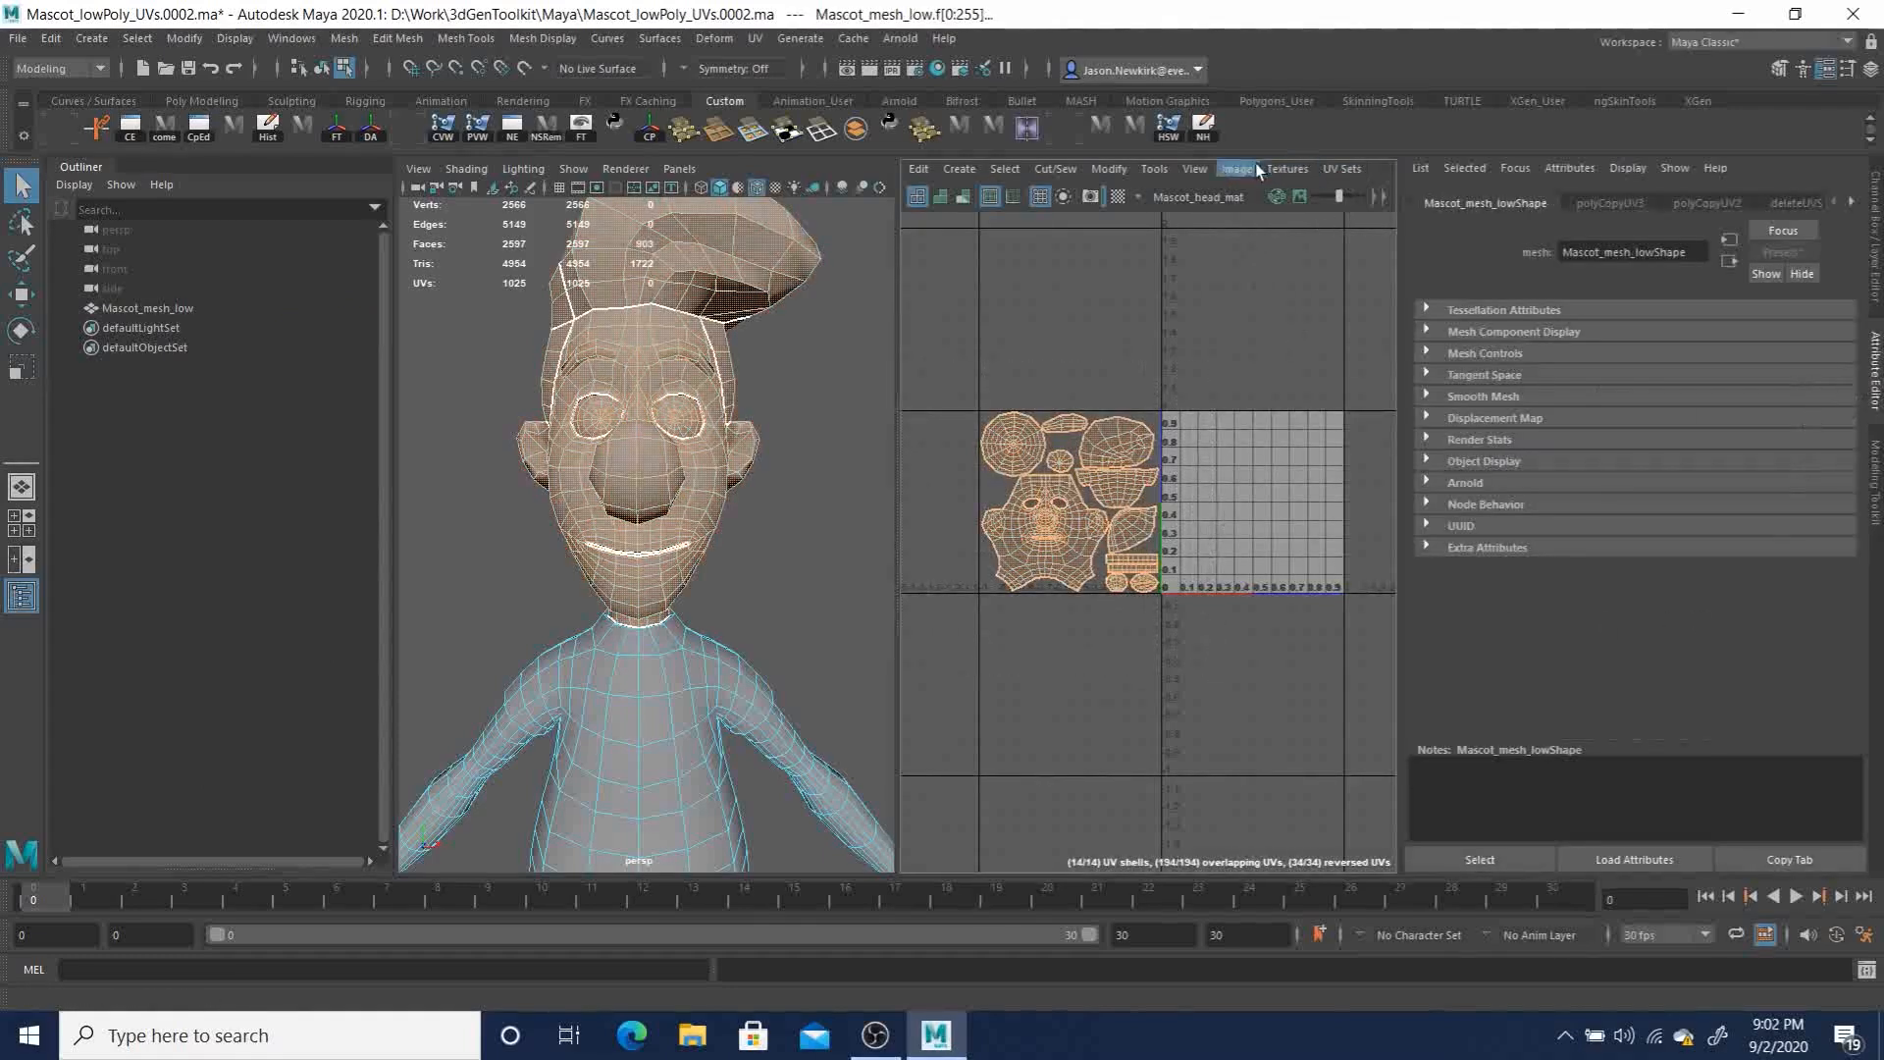
Step: Snap the selected head UV shells to the middle of the left edge of the 0–1 UV tile with the UV Toolkit
{"action": "left_click", "coordinate": [1158, 168]}
{"action": "left_click", "coordinate": [1215, 207]}
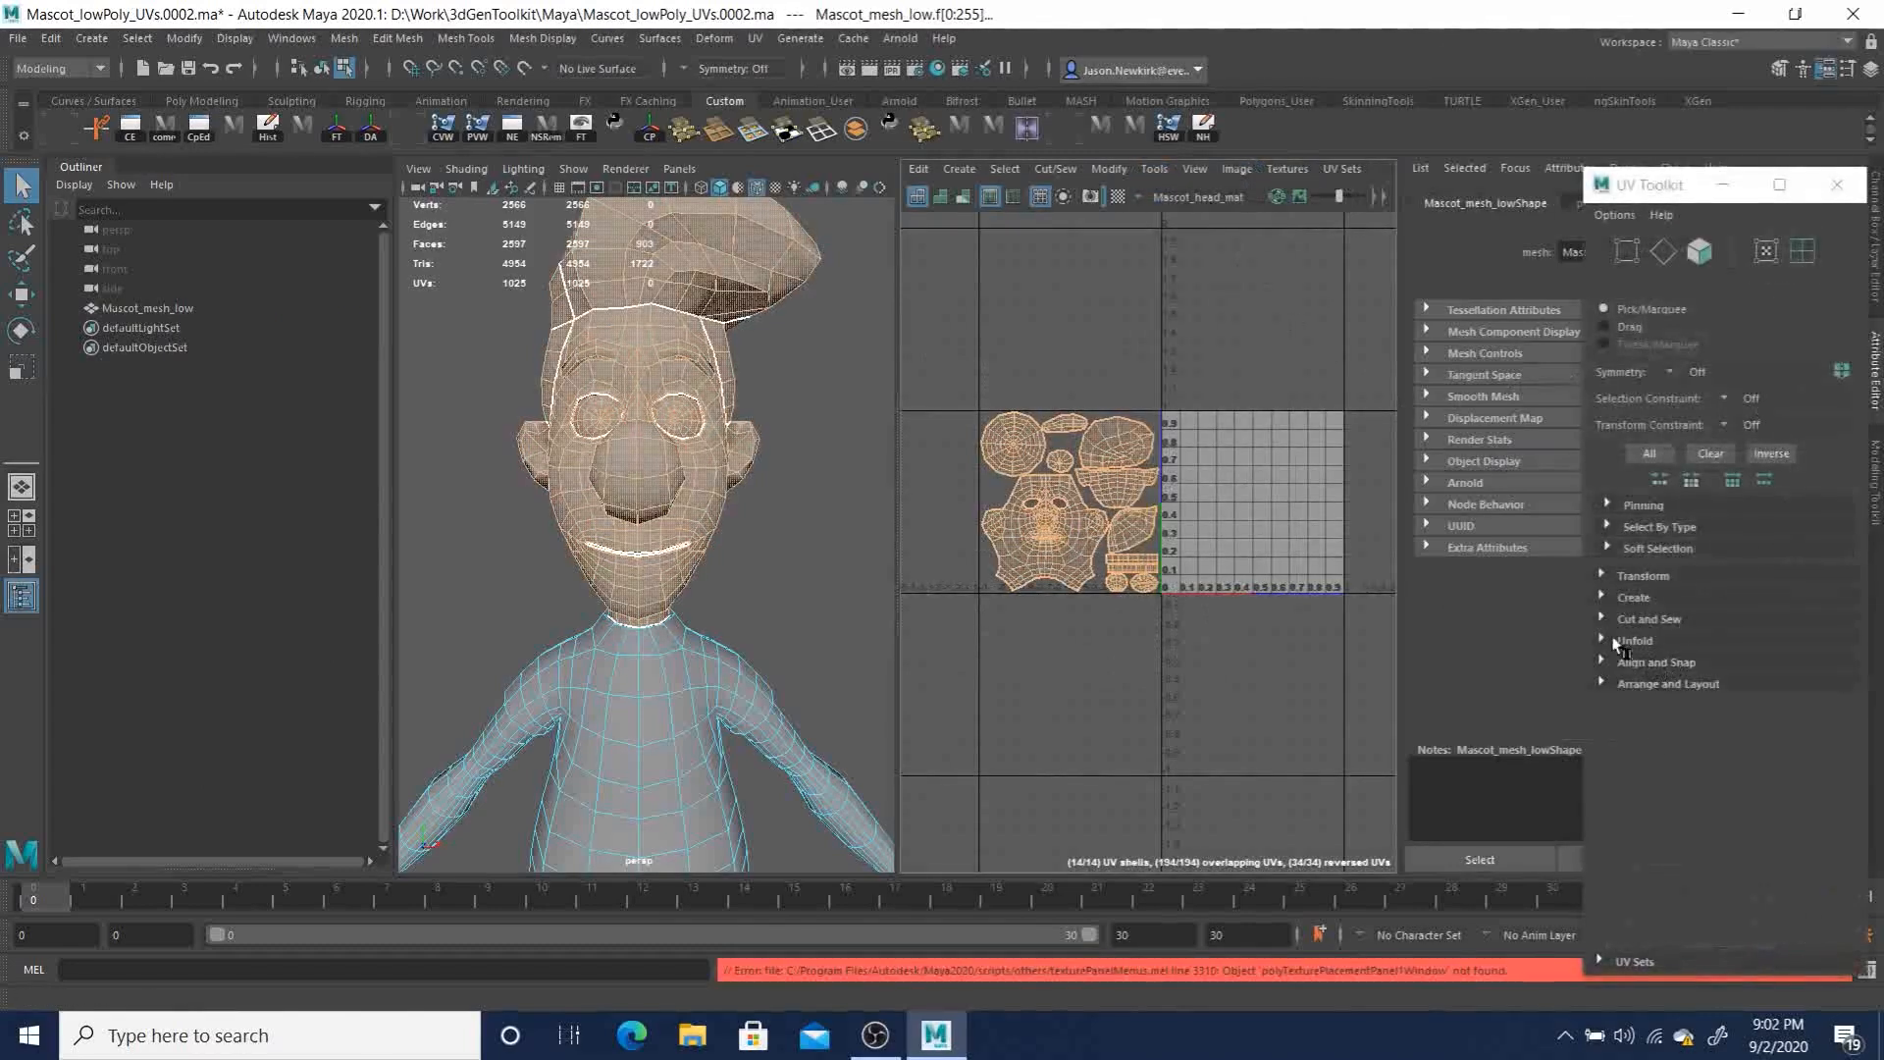
{"action": "left_click", "coordinate": [1605, 664]}
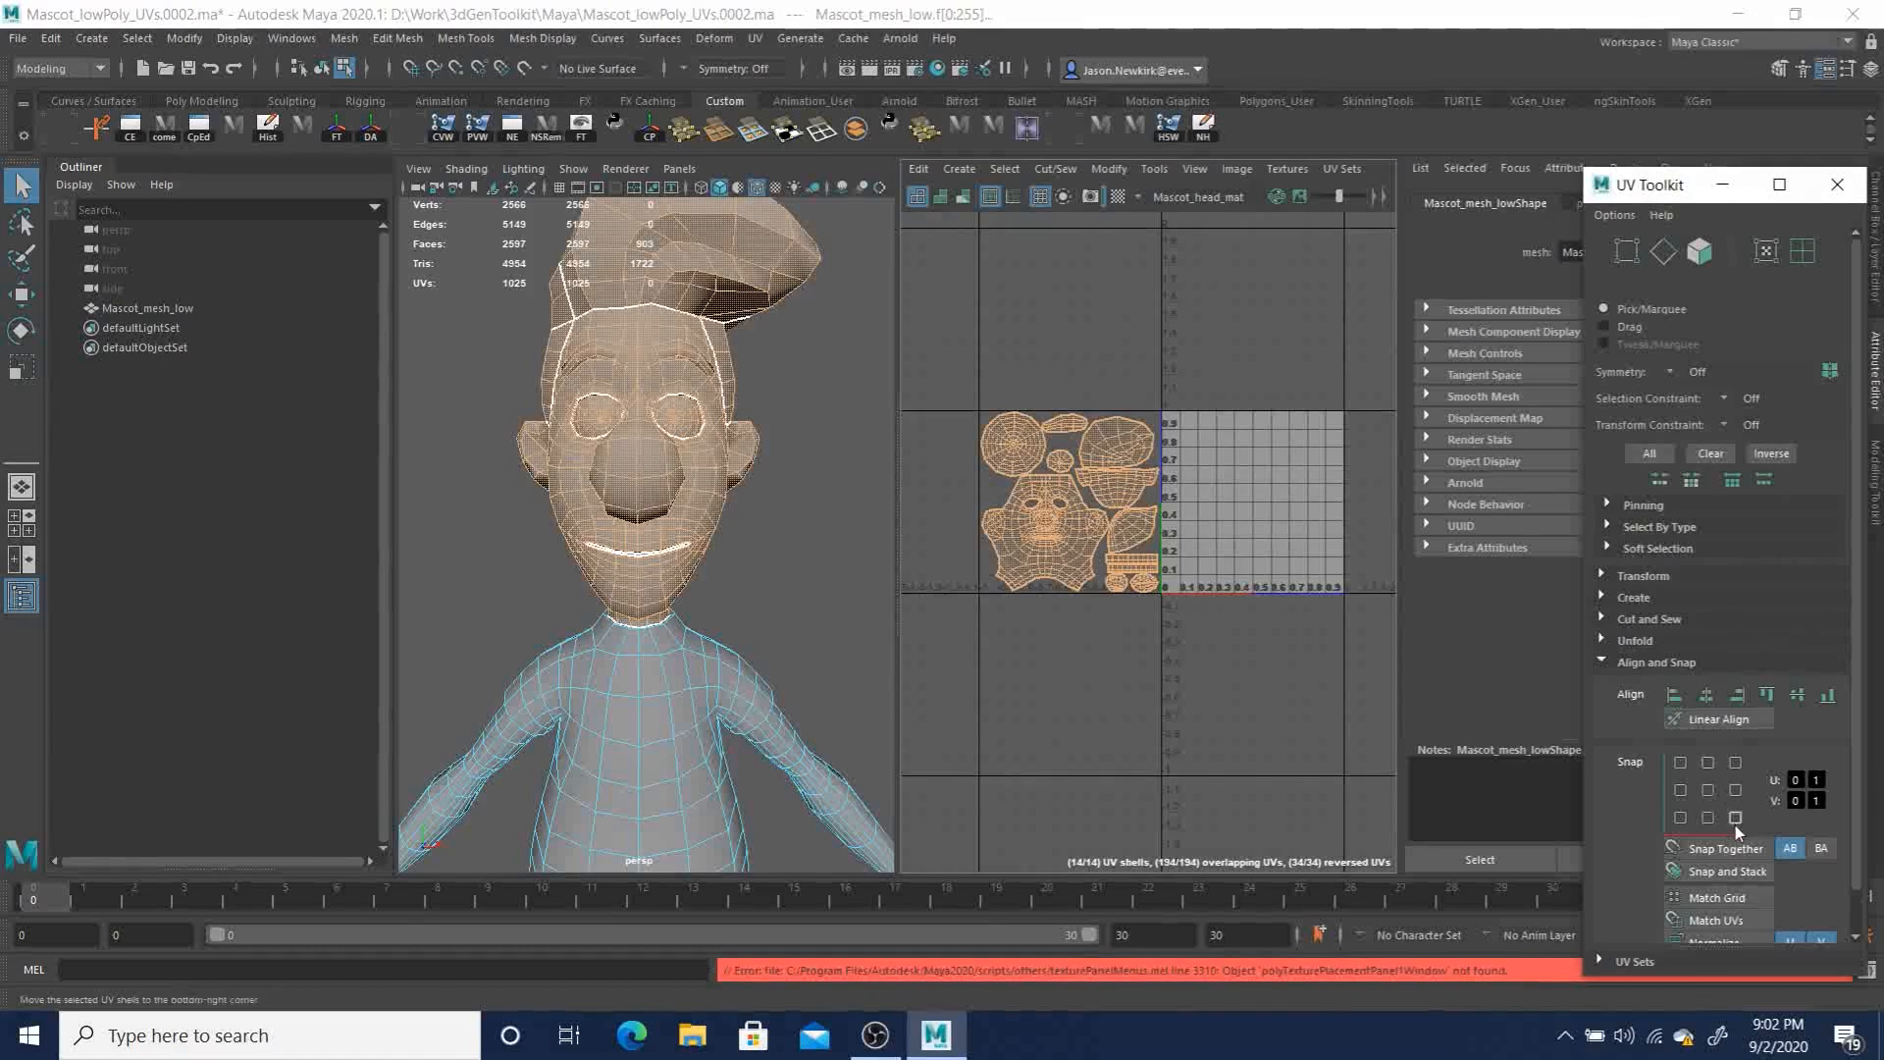
{"action": "left_click", "coordinate": [1678, 791]}
{"action": "scroll", "coordinate": [1324, 527], "scroll_direction": "up", "scroll_amount": 3}
{"action": "right_click_drag", "start_coordinate": [1325, 527], "coordinate": [1570, 588], "text": "alt"}
{"action": "middle_click_drag", "start_coordinate": [1274, 639], "coordinate": [846, 404], "text": "alt"}
{"action": "right_click_drag", "start_coordinate": [1129, 450], "coordinate": [803, 446], "text": "alt"}
{"action": "right_click_drag", "start_coordinate": [1010, 425], "coordinate": [1068, 530], "text": "alt"}
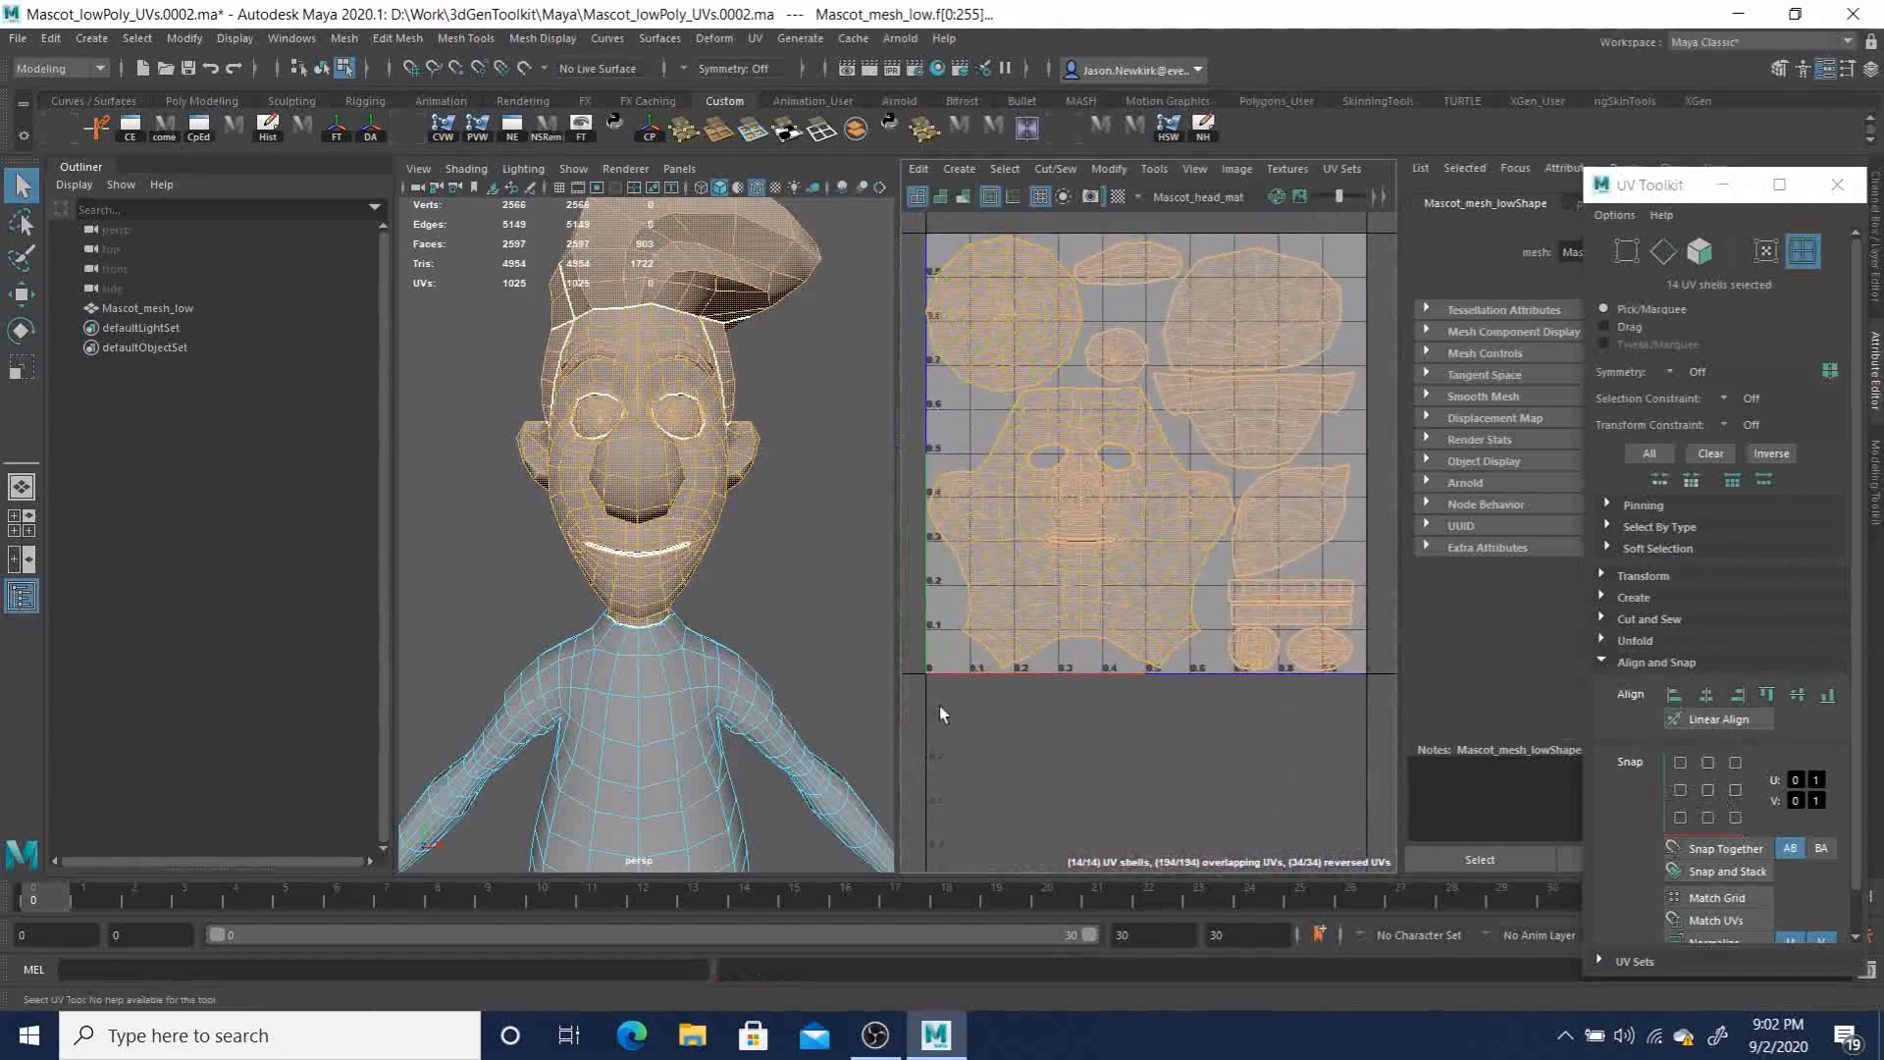
Step: Nudge all head UV shells slightly in the positive U direction, then deselect them and close the UV Toolkit
{"action": "left_click", "coordinate": [1010, 547]}
{"action": "key", "text": "w"}
{"action": "left_click_drag", "start_coordinate": [1197, 458], "coordinate": [1205, 463]}
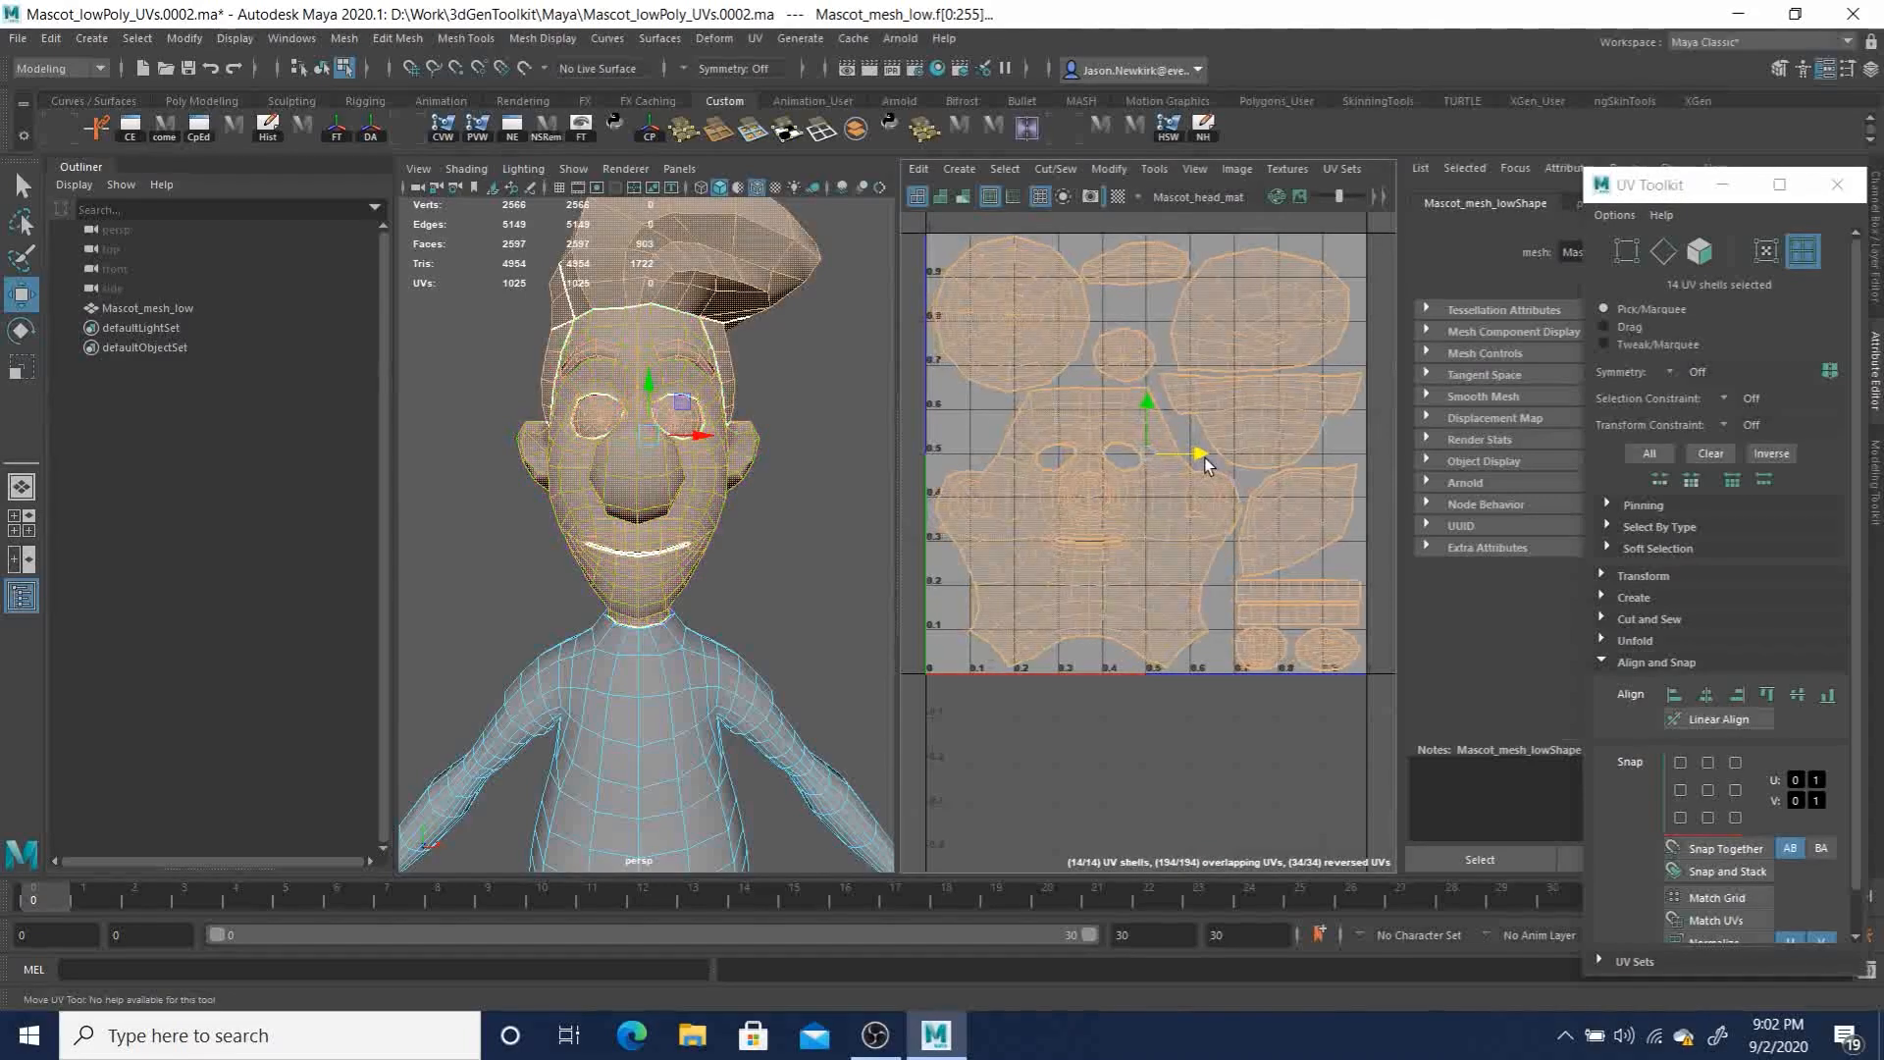
{"action": "left_click", "coordinate": [1226, 761]}
{"action": "scroll", "coordinate": [1188, 540], "scroll_direction": "down", "scroll_amount": 5}
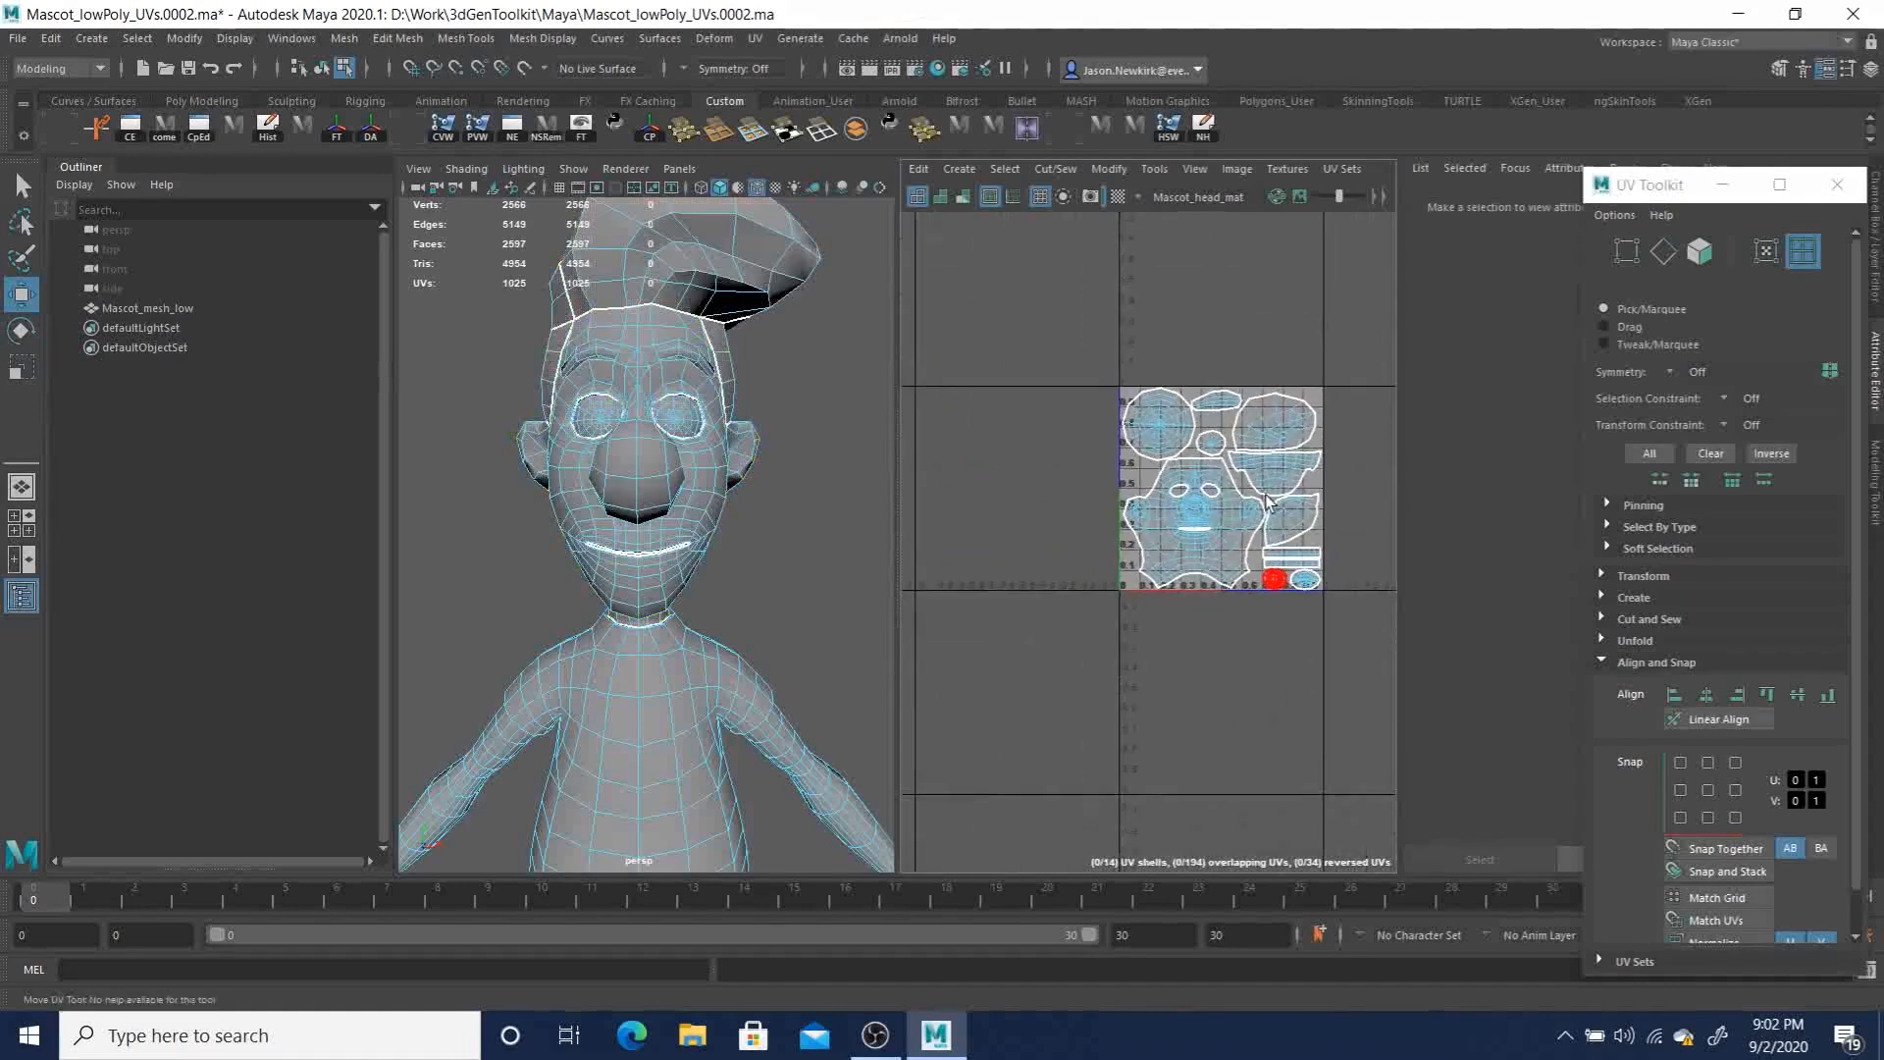
{"action": "scroll", "coordinate": [1178, 550], "scroll_direction": "up", "scroll_amount": 3}
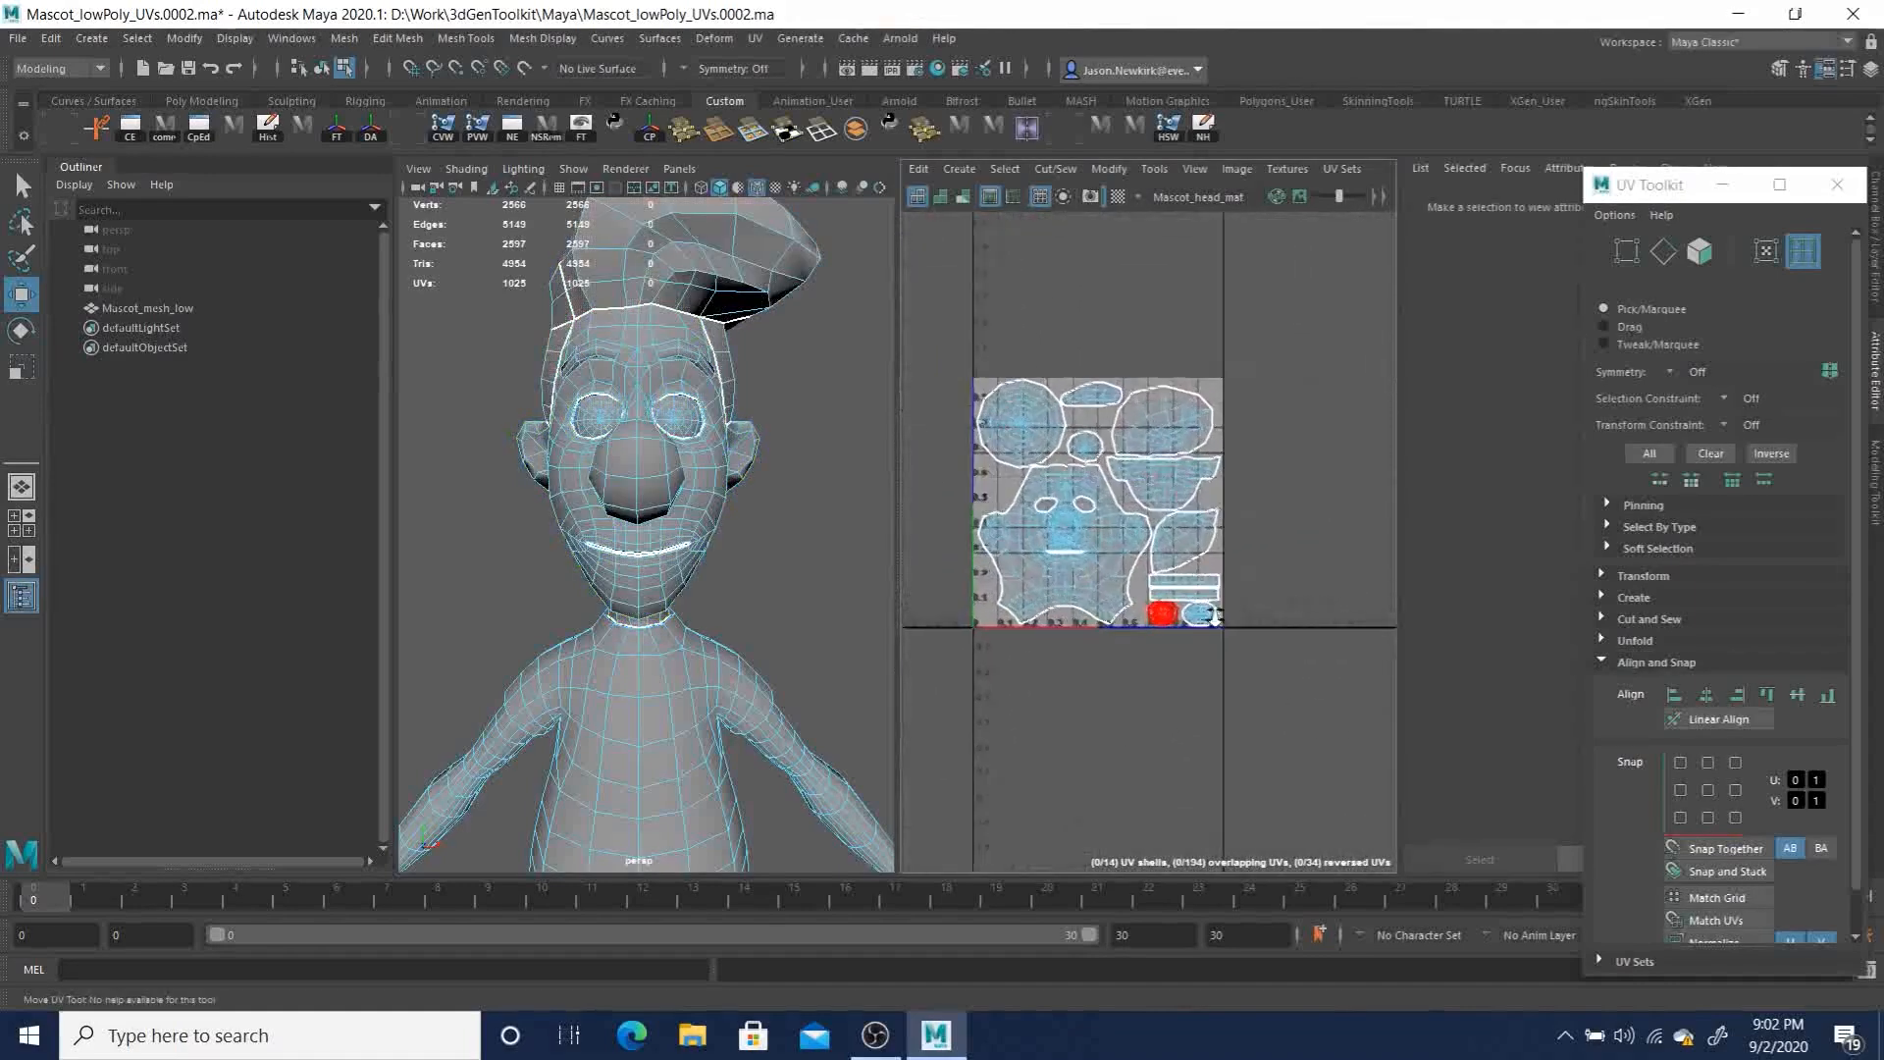
{"action": "middle_click_drag", "start_coordinate": [1158, 577], "coordinate": [1191, 562], "text": "alt"}
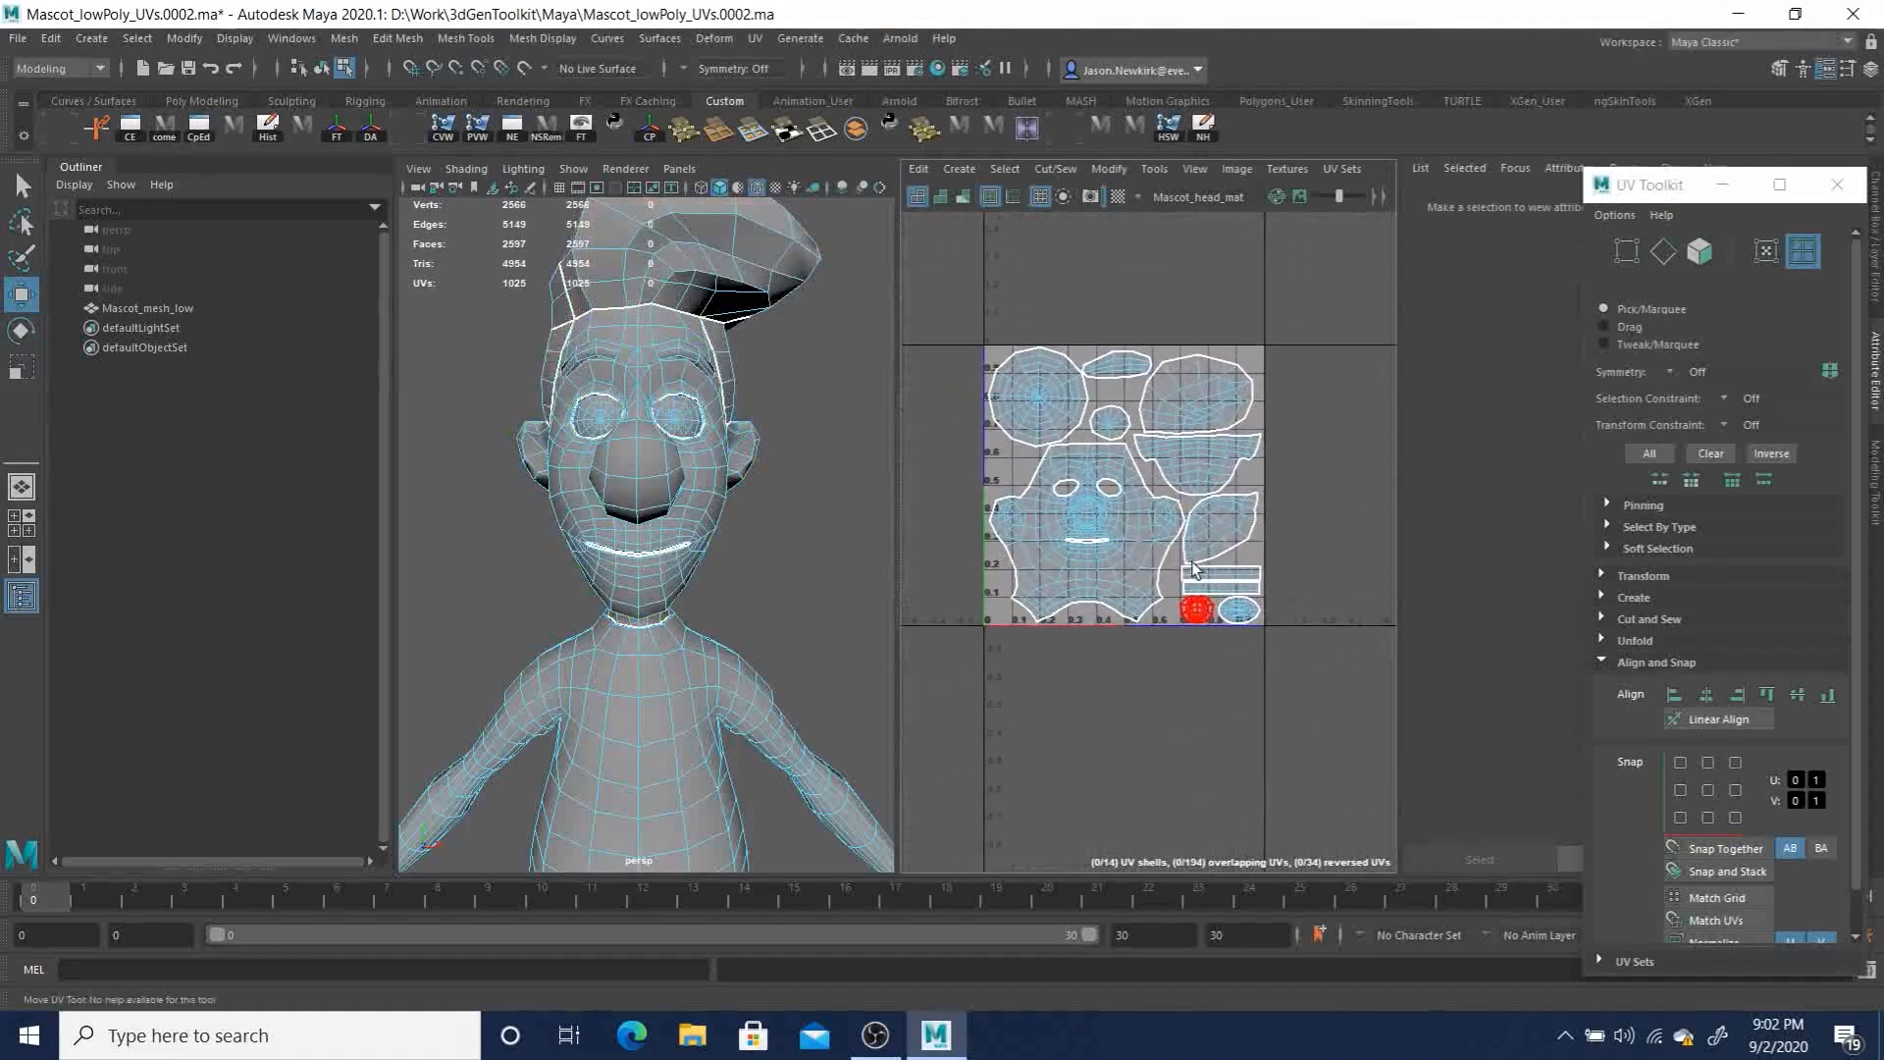
{"action": "left_click", "coordinate": [1841, 186]}
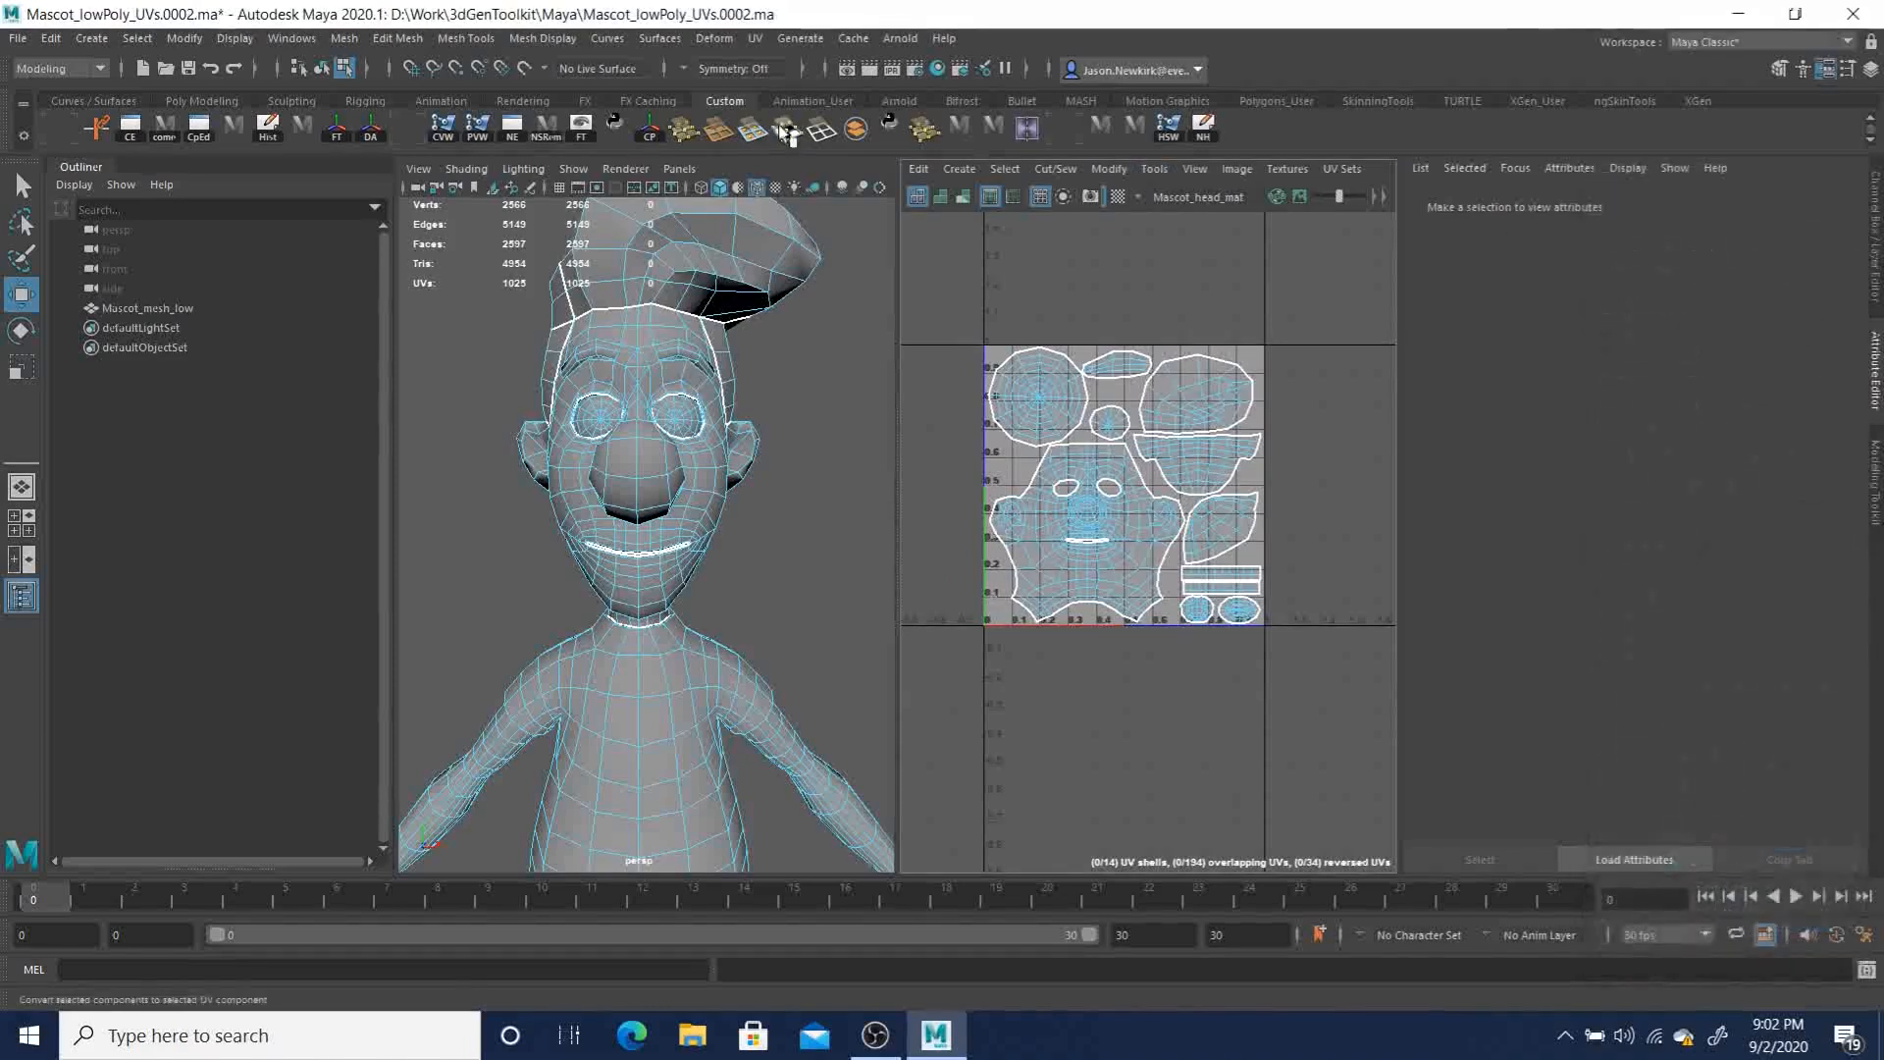
Step: Save the scene as Mascot_lowPoly_mat in Maya ASCII format inside the project's Maya folder
{"action": "left_click", "coordinate": [18, 38]}
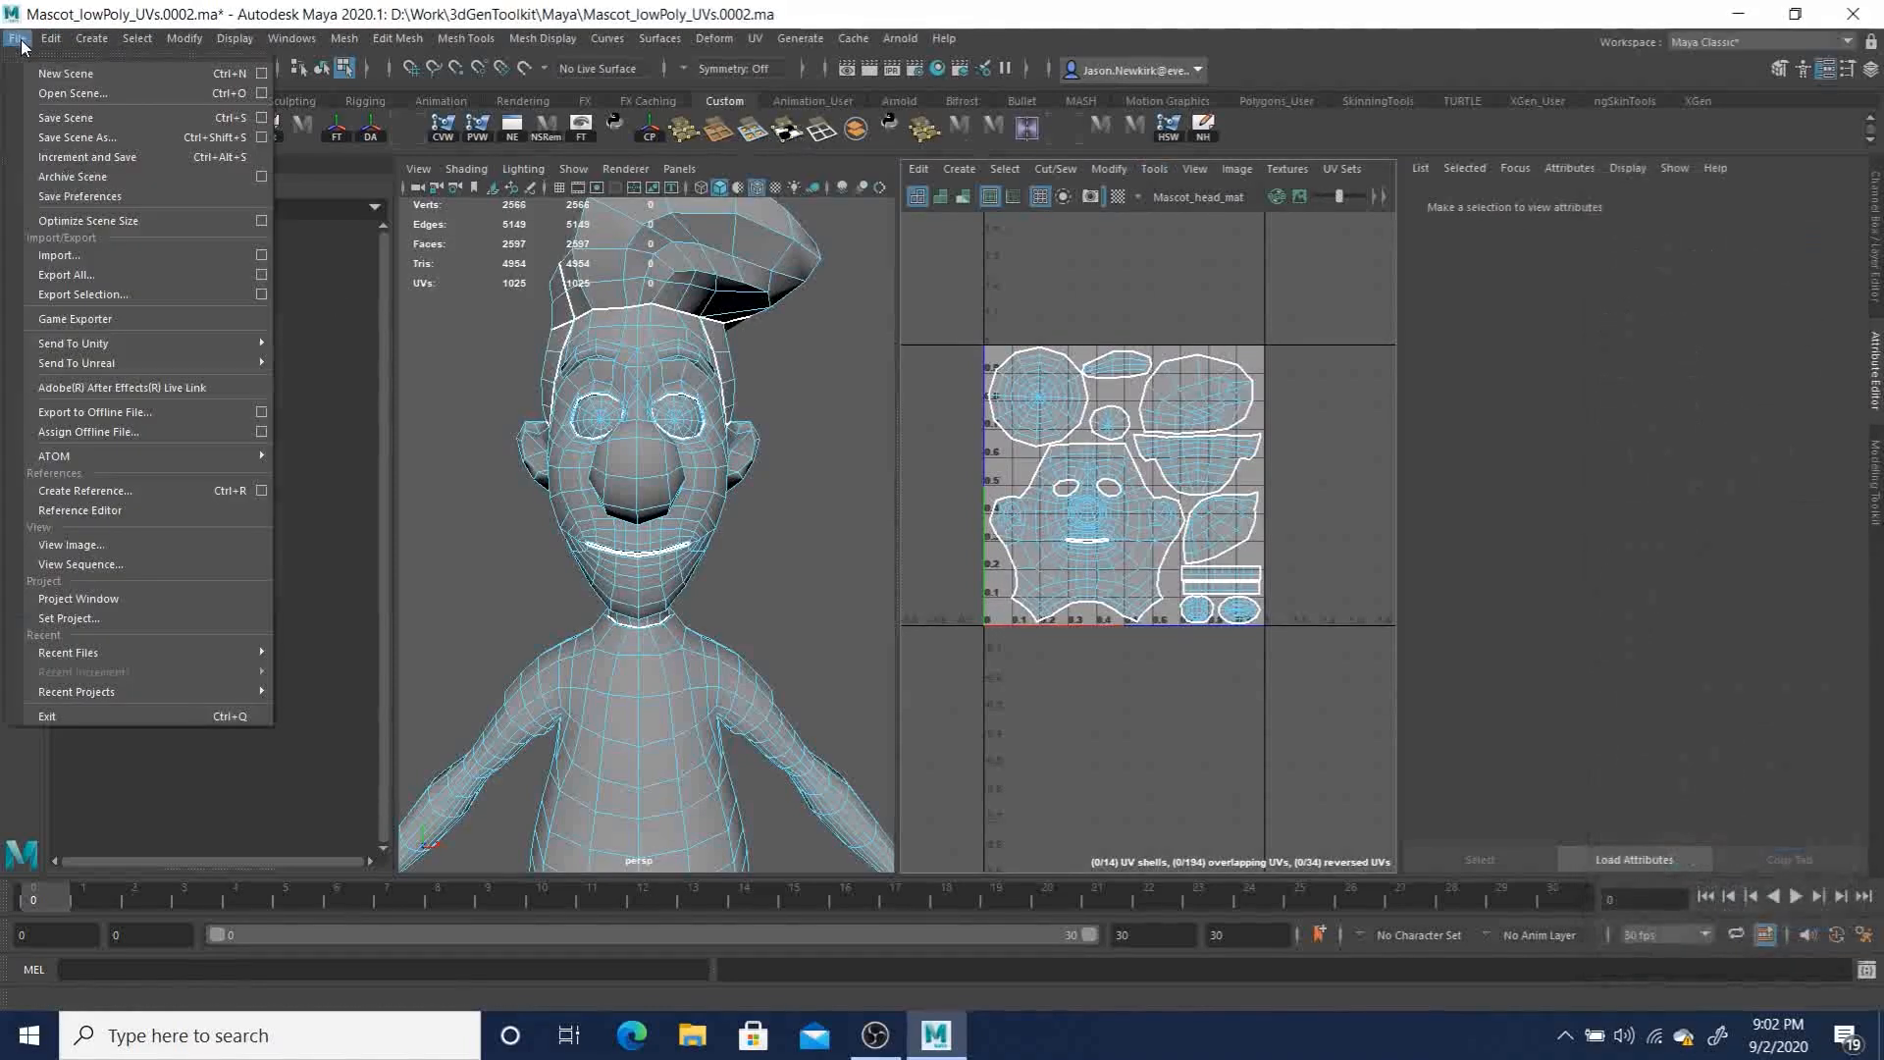
{"action": "left_click", "coordinate": [98, 140]}
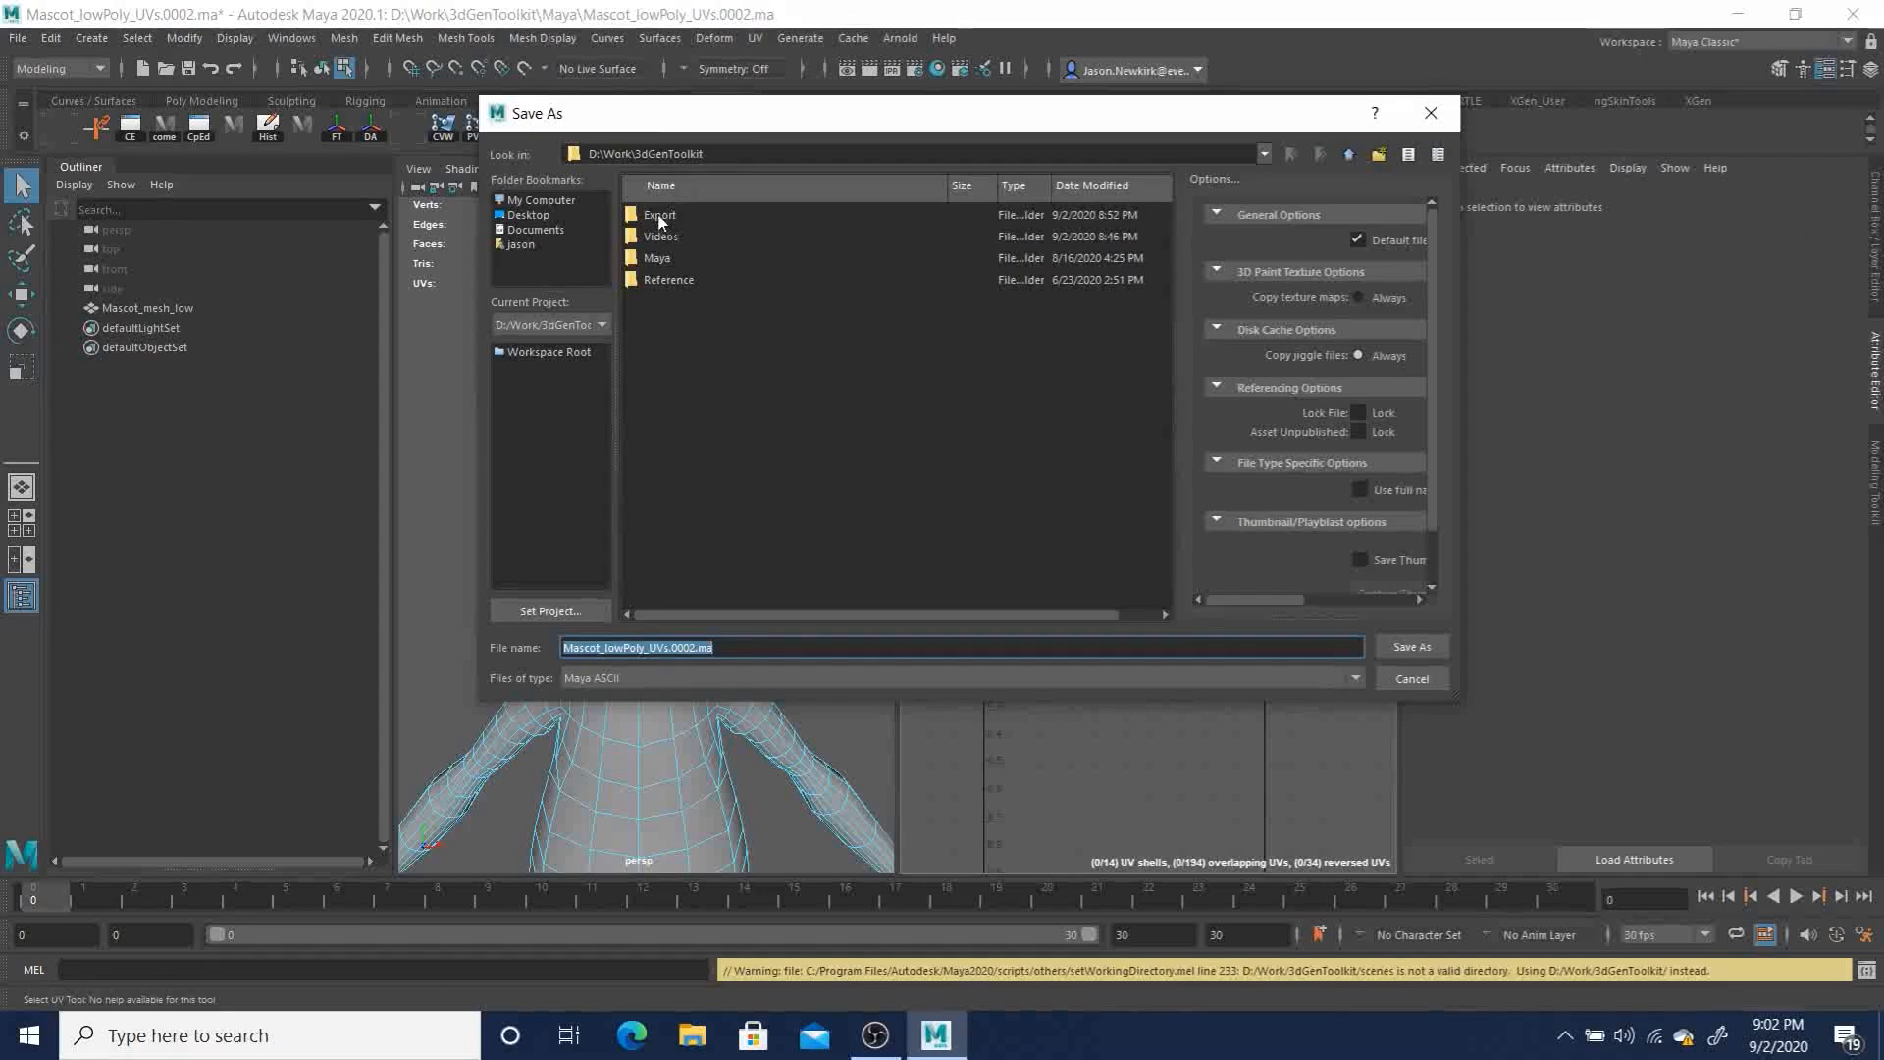
{"action": "double_click", "coordinate": [657, 257]}
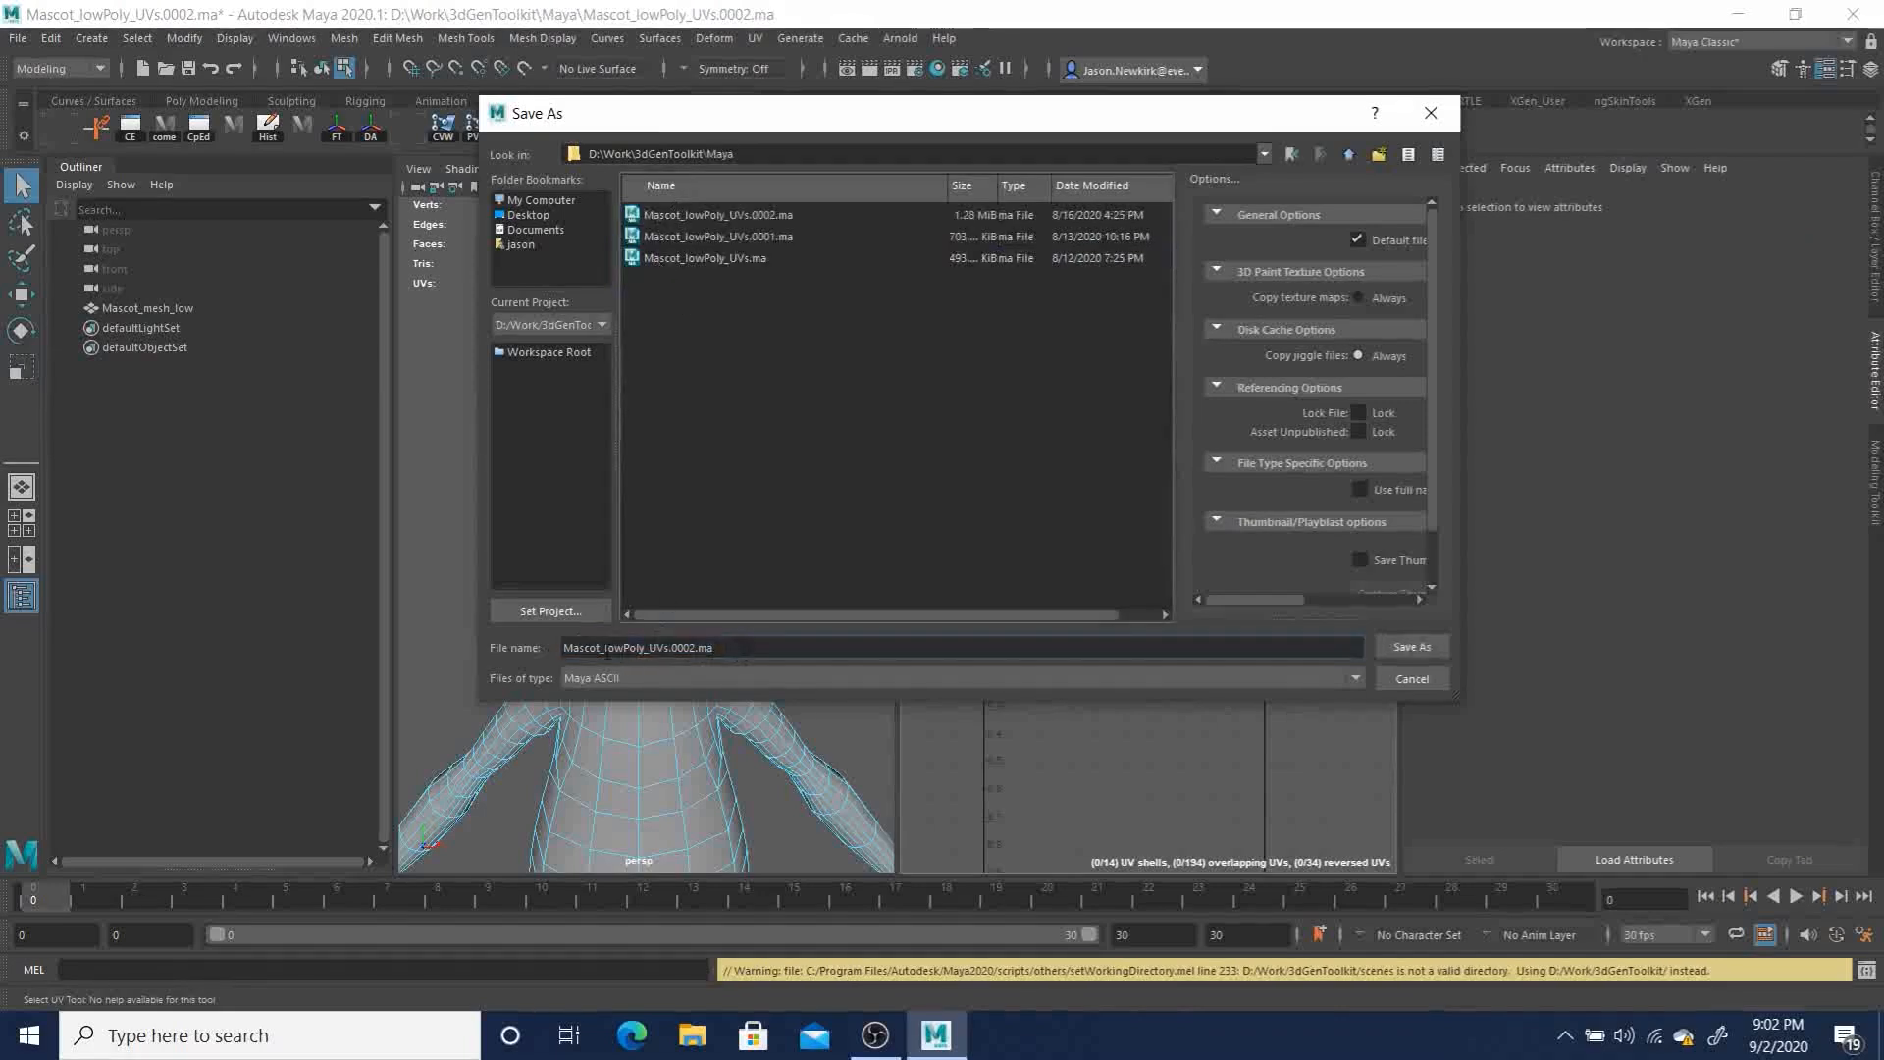
{"action": "left_click_drag", "start_coordinate": [605, 647], "coordinate": [863, 658]}
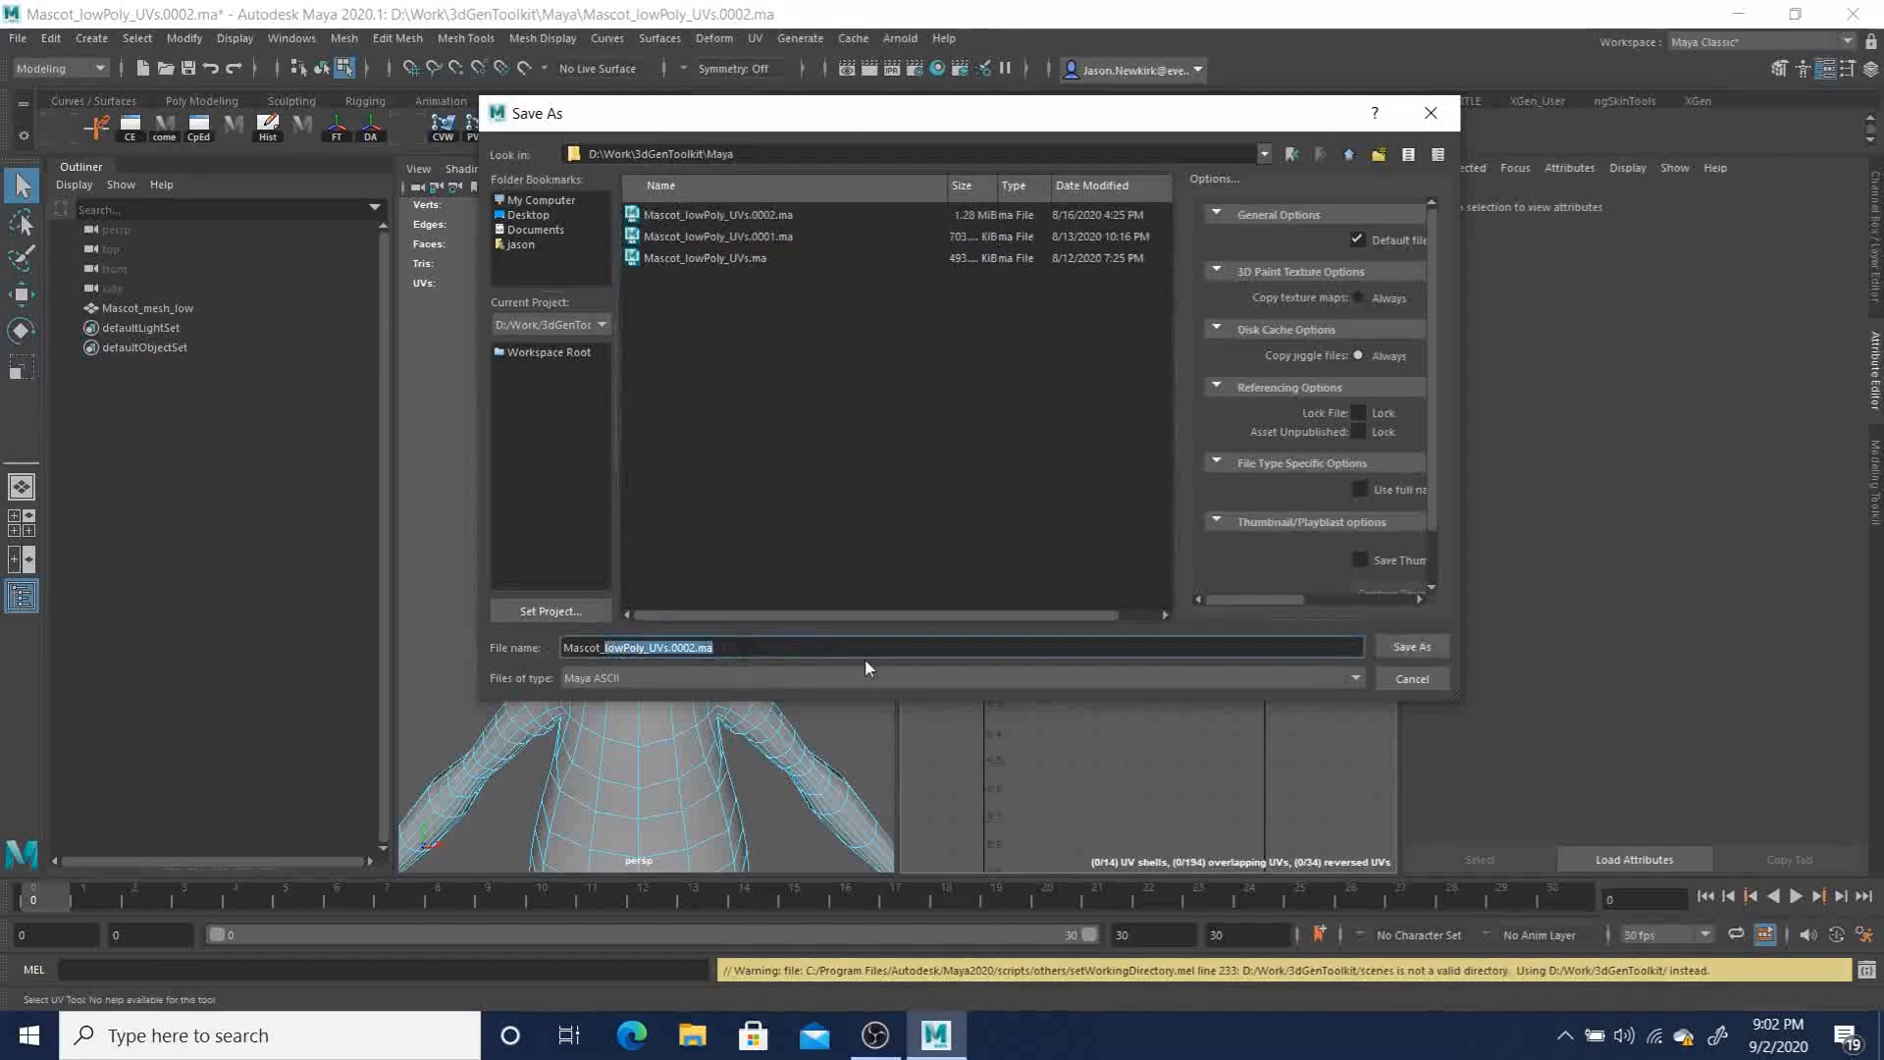
{"action": "type", "text": "lowPoly_mat"}
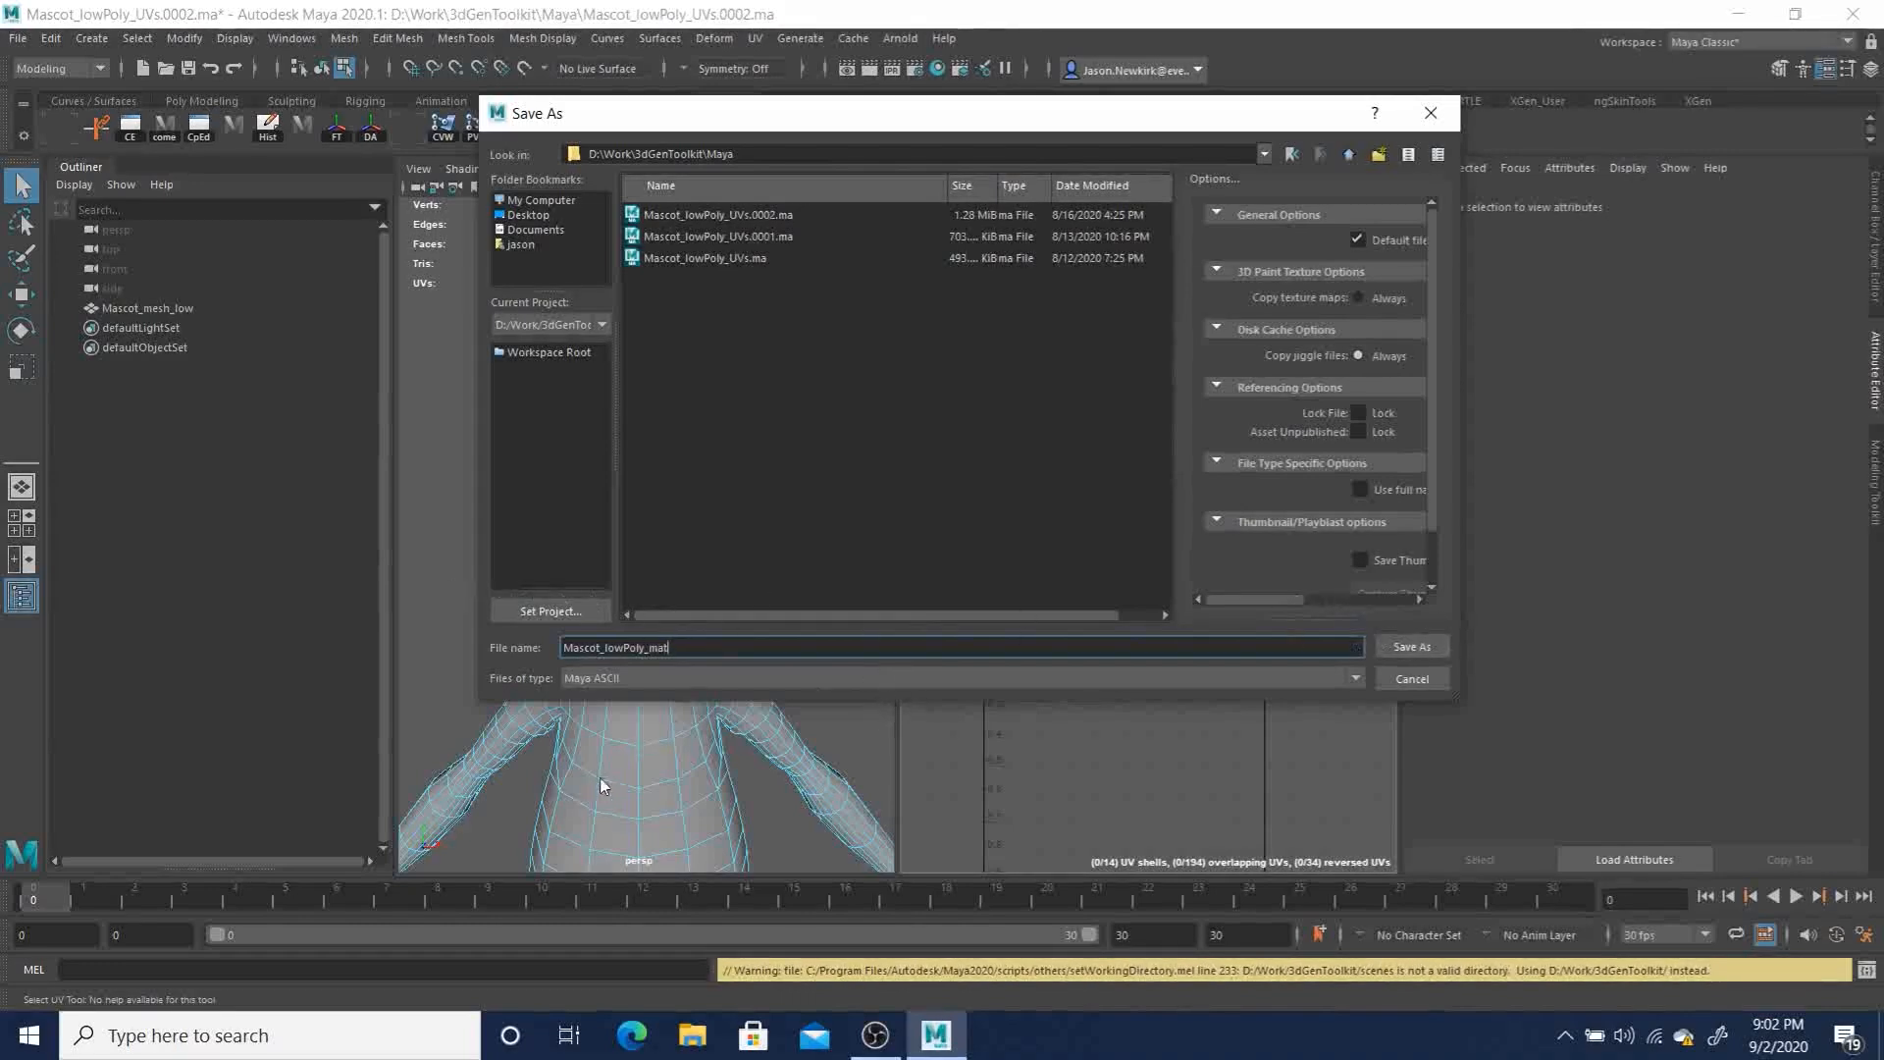
{"action": "left_click", "coordinate": [1416, 649]}
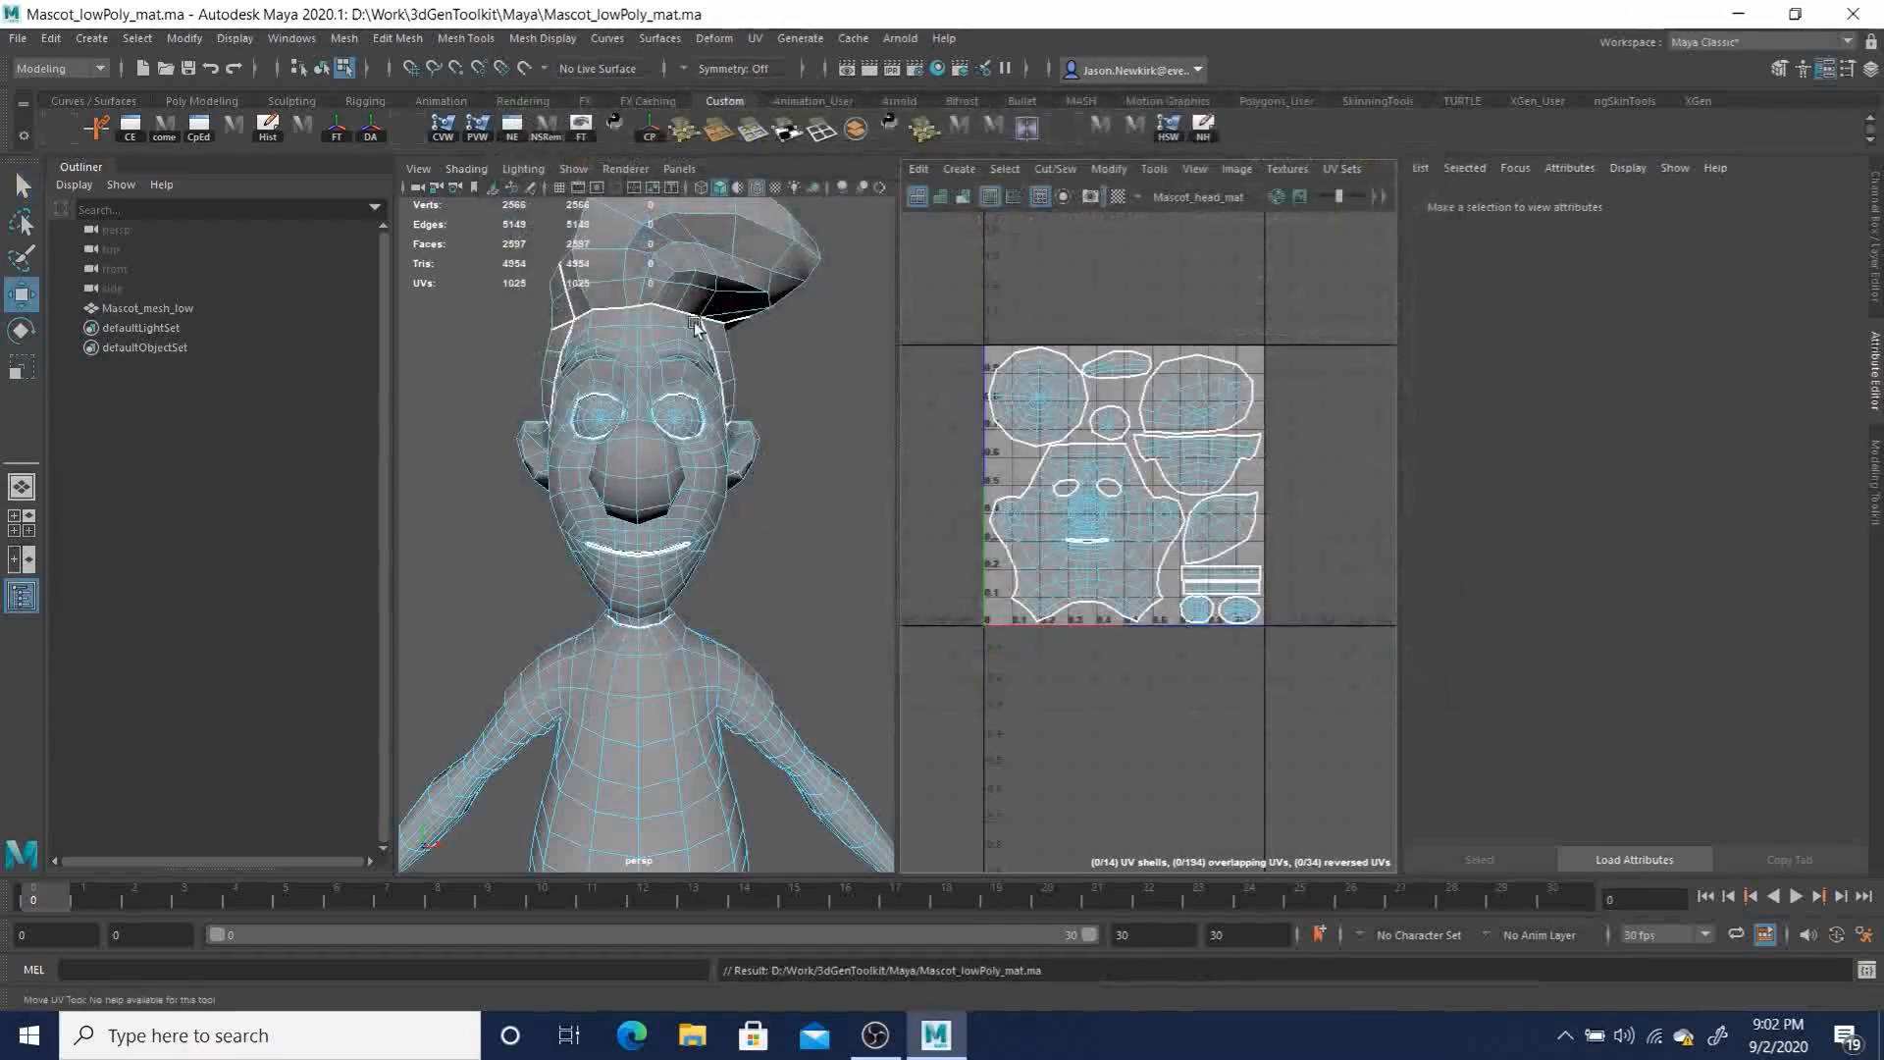
Step: Switch from component to object selection so that the whole Mascot_mesh_low object is selected
{"action": "left_click", "coordinate": [16, 39]}
{"action": "left_click", "coordinate": [474, 383]}
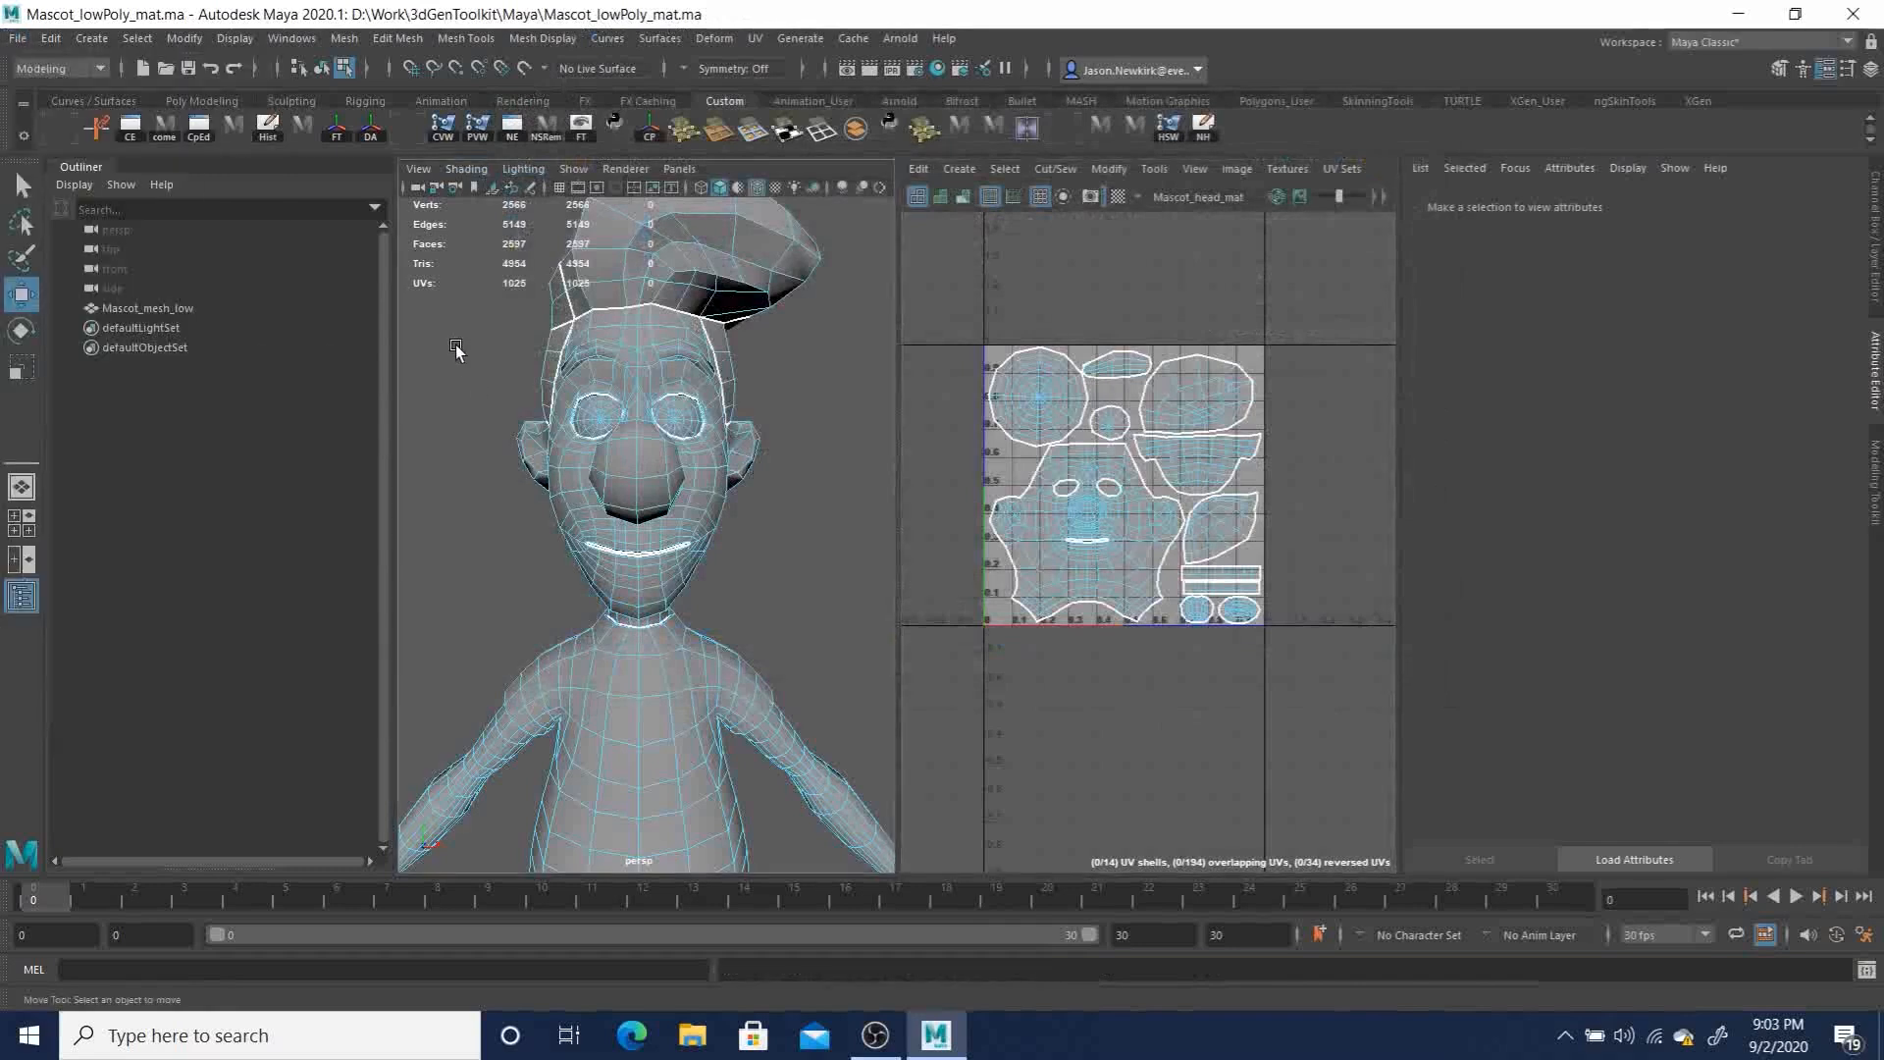
{"action": "key", "text": "F8"}
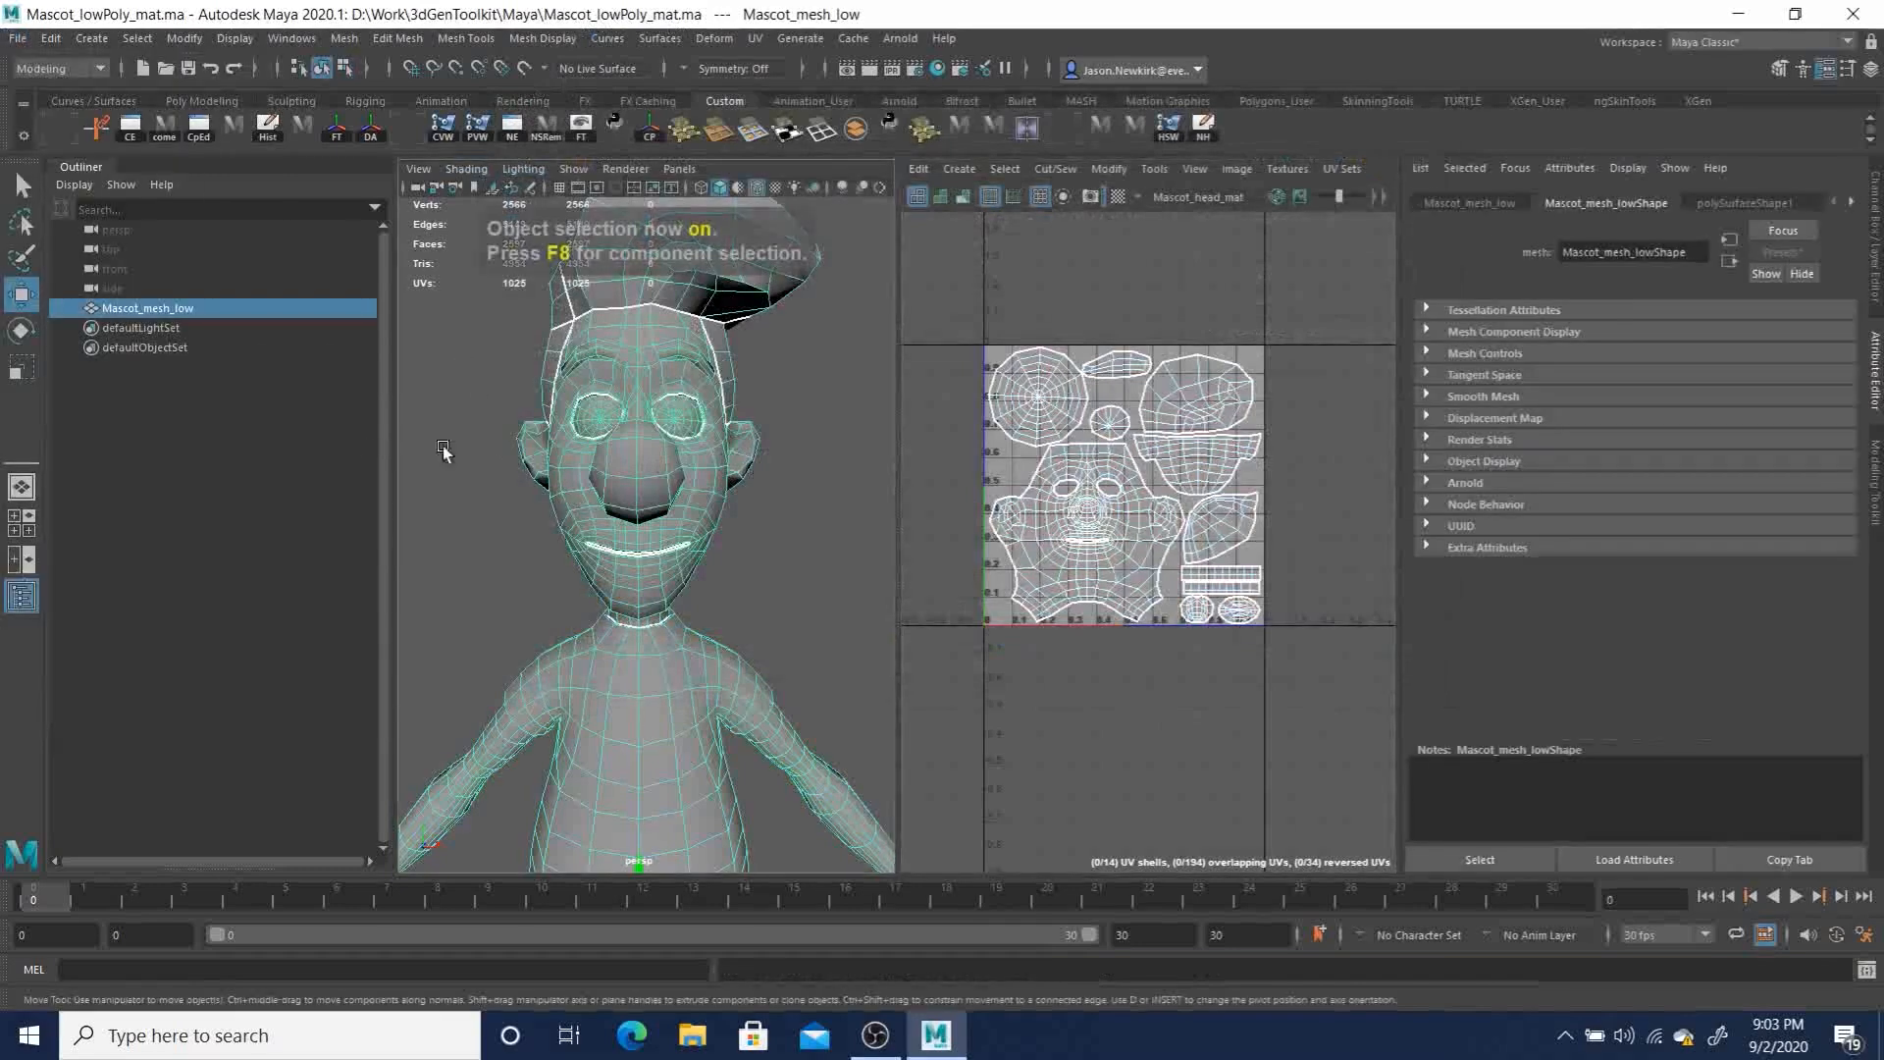
{"action": "scroll", "coordinate": [698, 598], "scroll_direction": "down", "scroll_amount": 4}
{"action": "scroll", "coordinate": [701, 485], "scroll_direction": "down", "scroll_amount": 5}
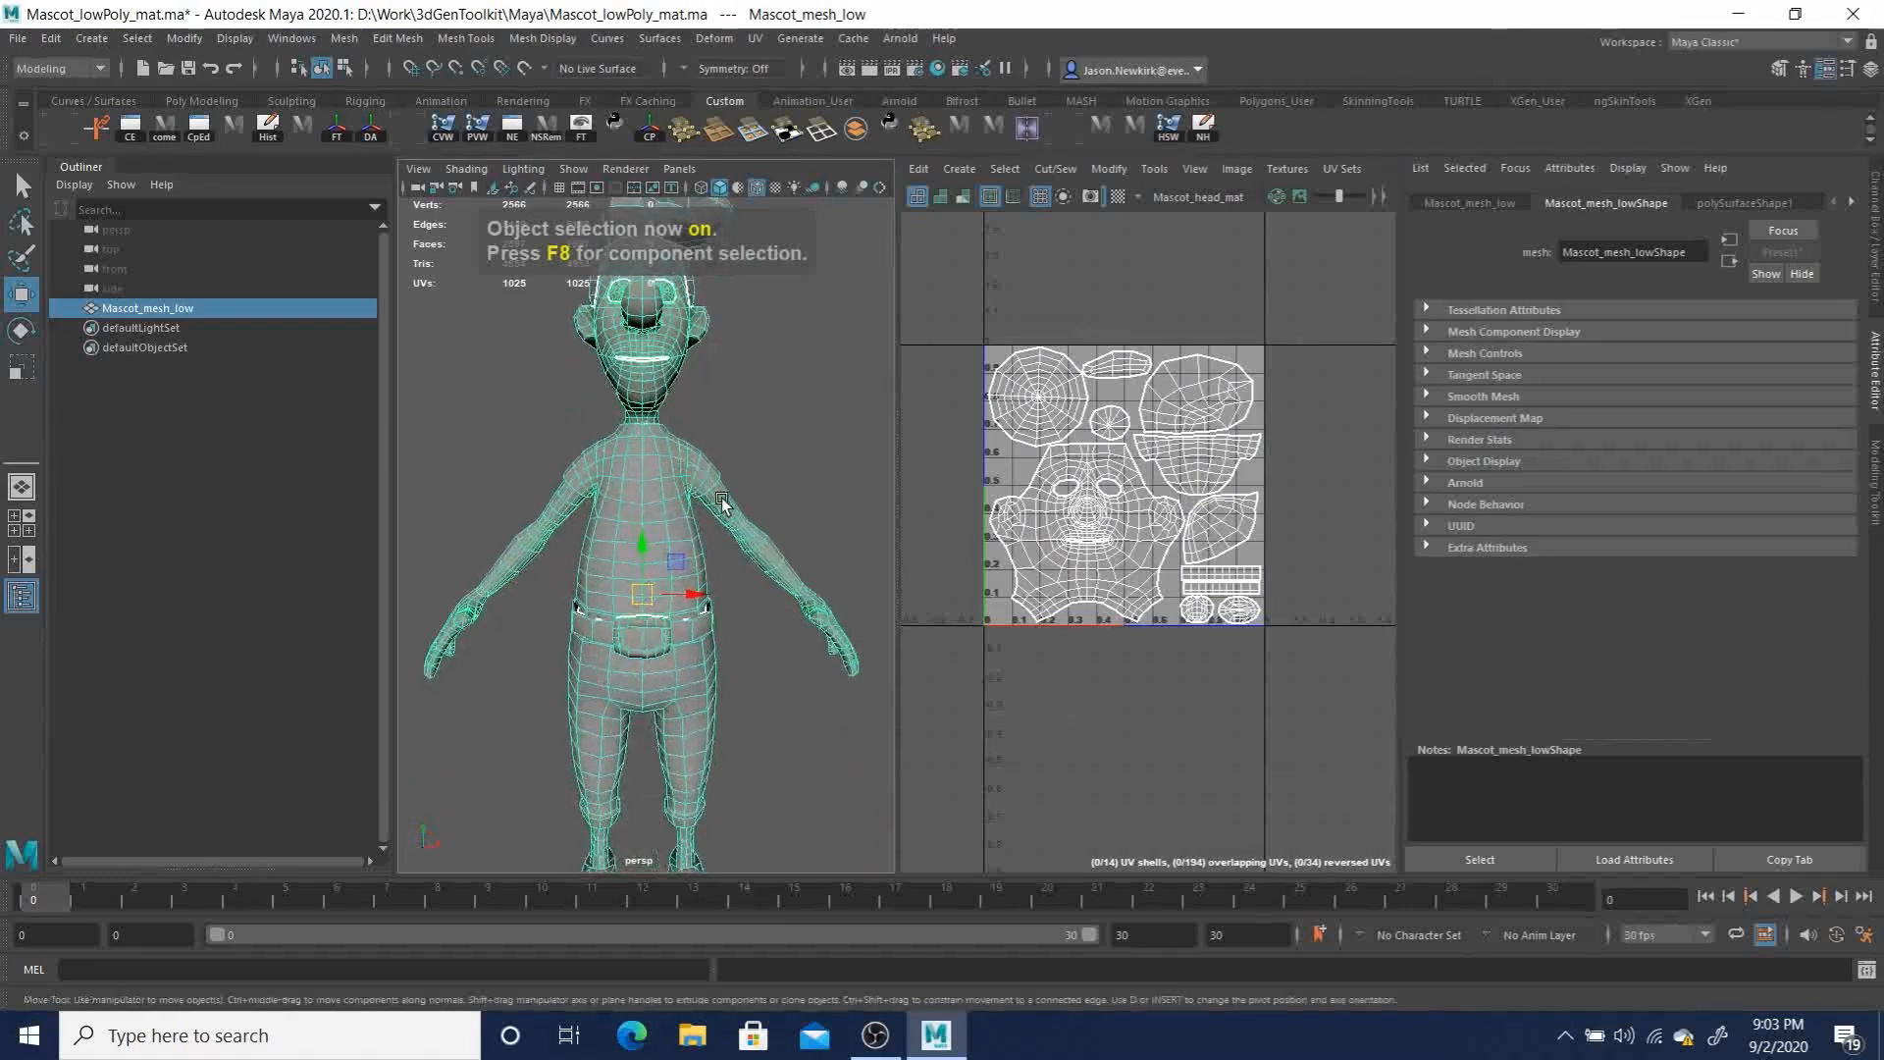
{"action": "left_click", "coordinate": [679, 461]}
{"action": "left_click_drag", "start_coordinate": [679, 461], "coordinate": [781, 625], "text": "alt"}
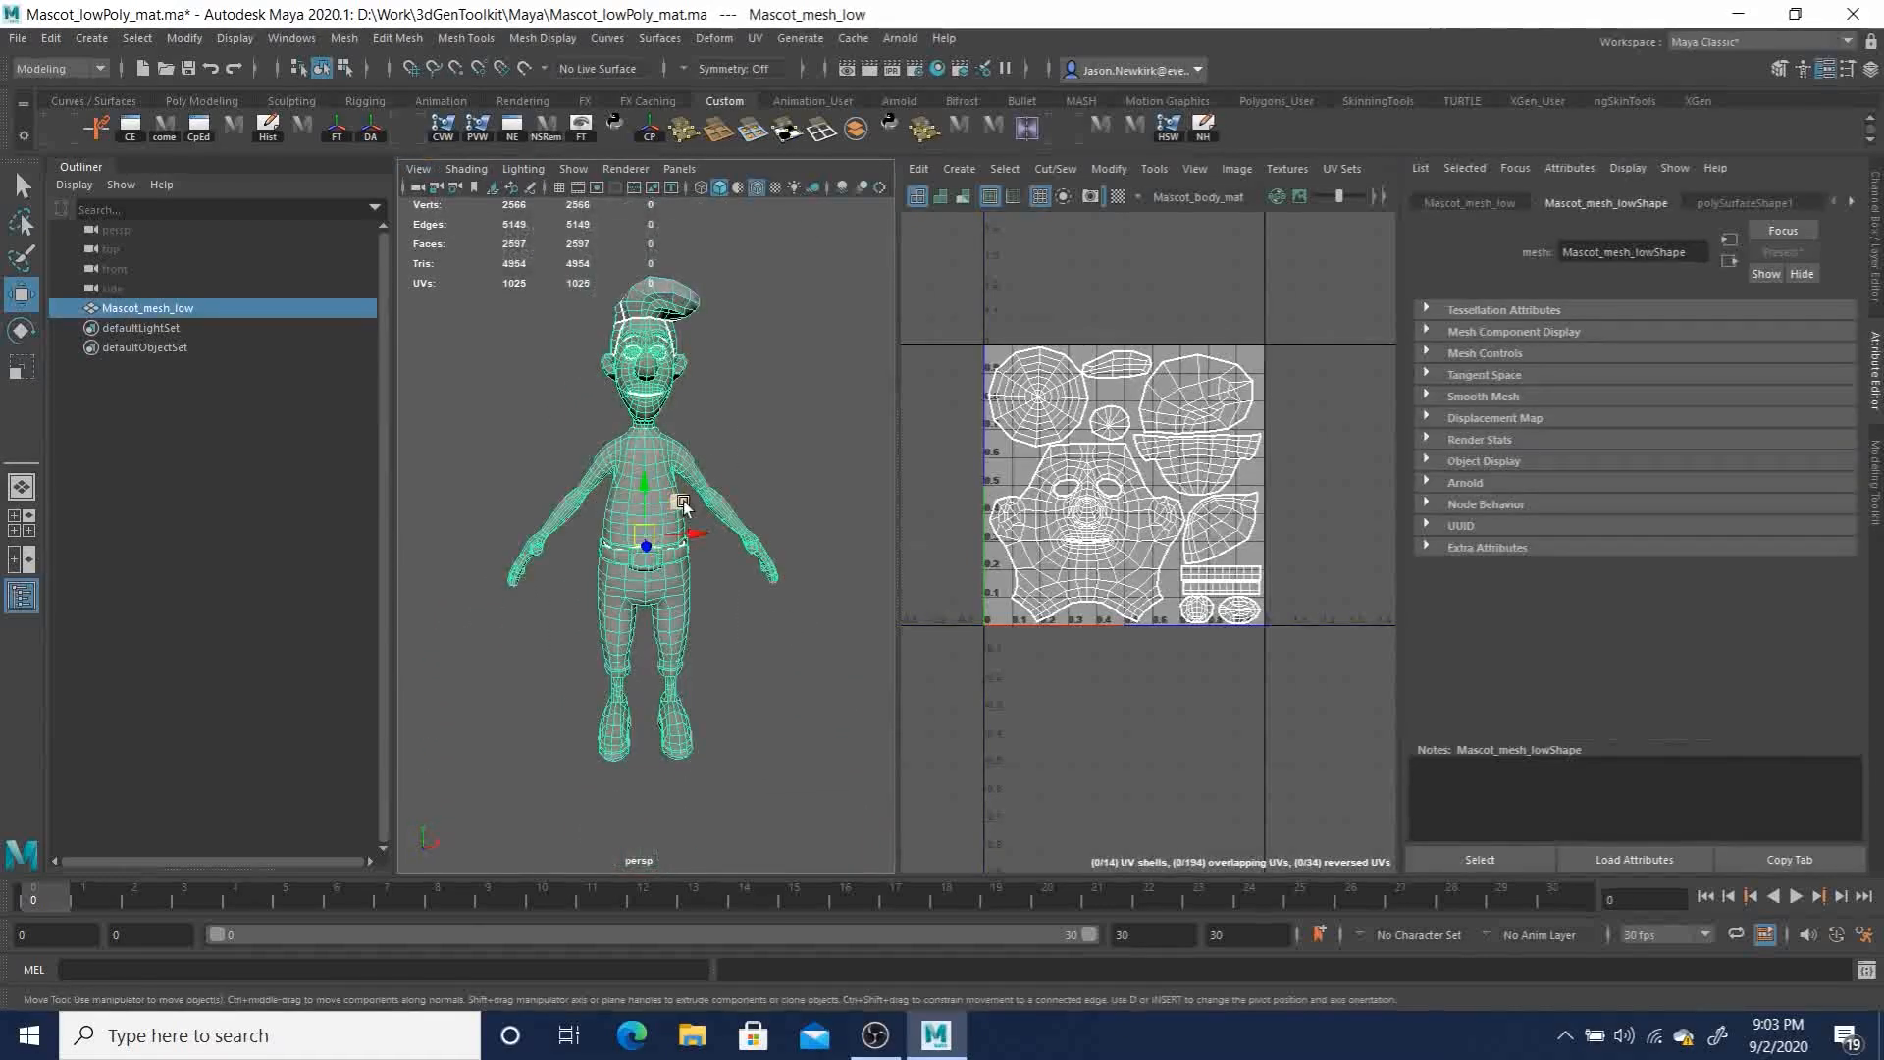
{"action": "right_click", "coordinate": [684, 453]}
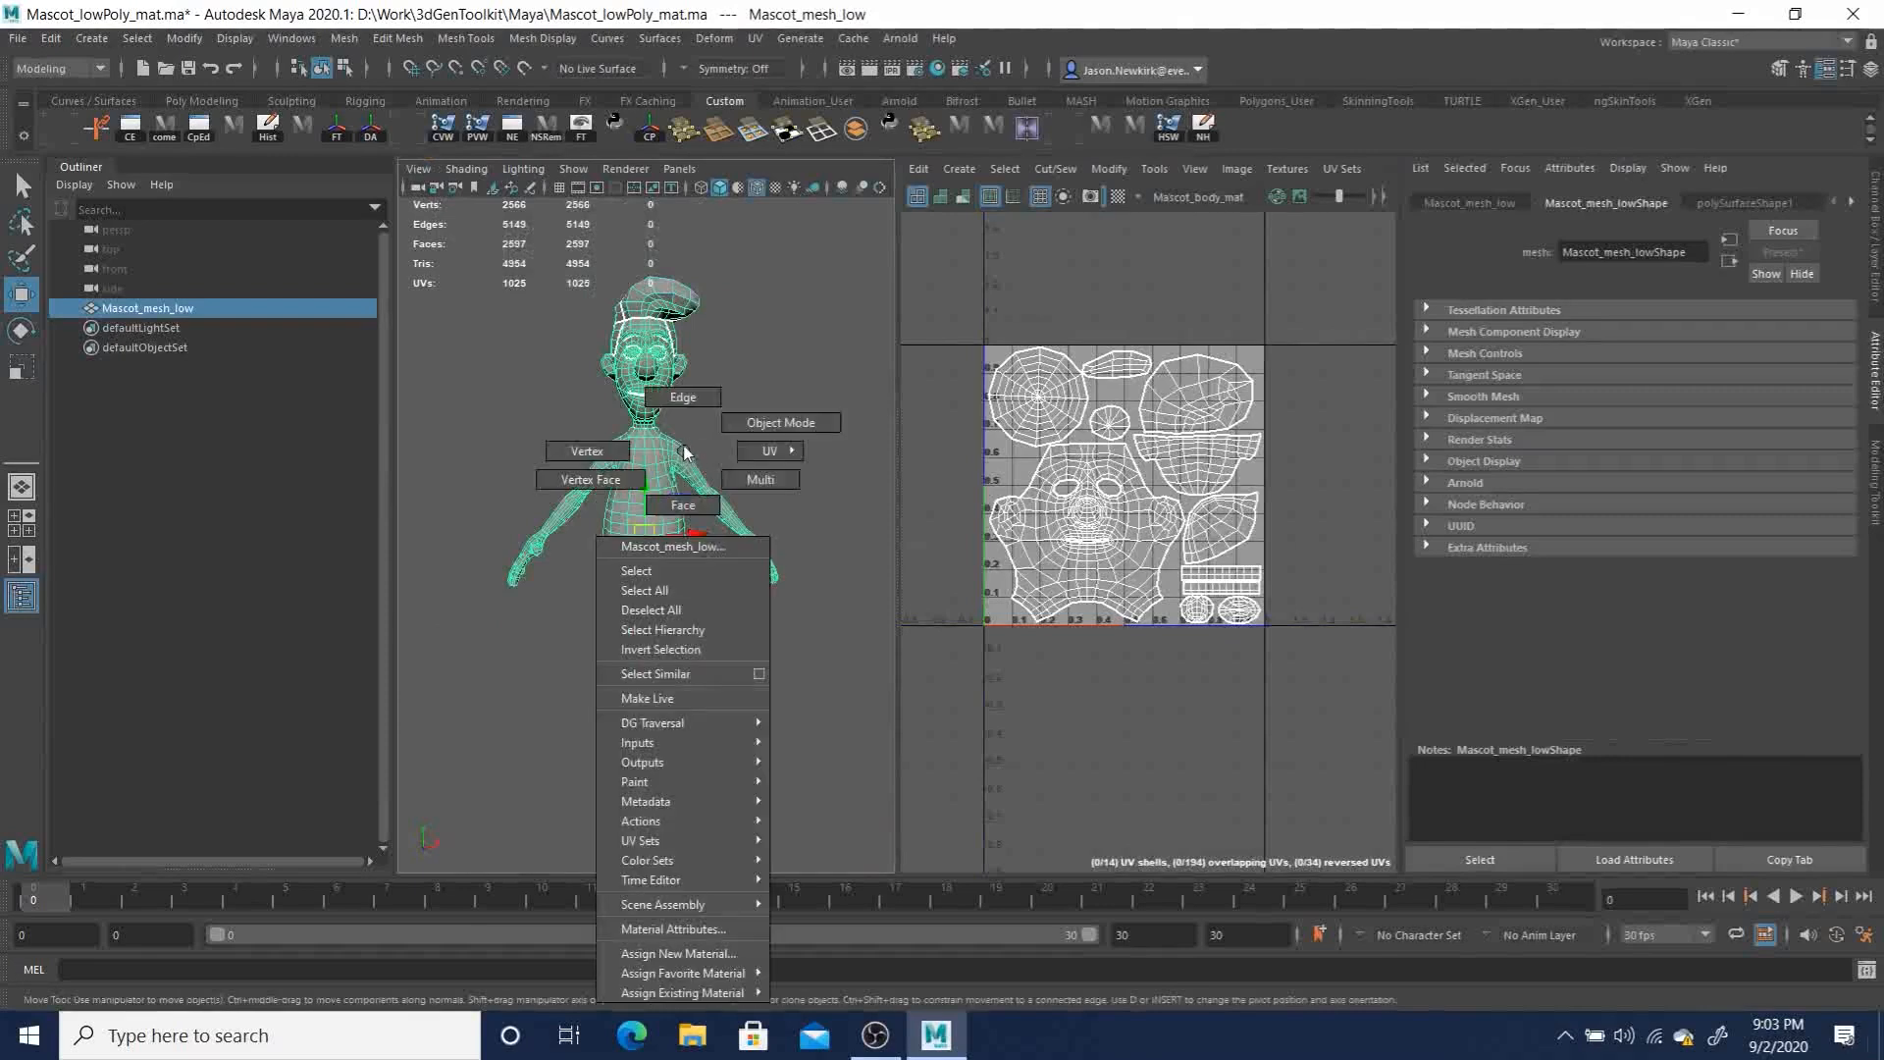
{"action": "left_click", "coordinate": [780, 422]}
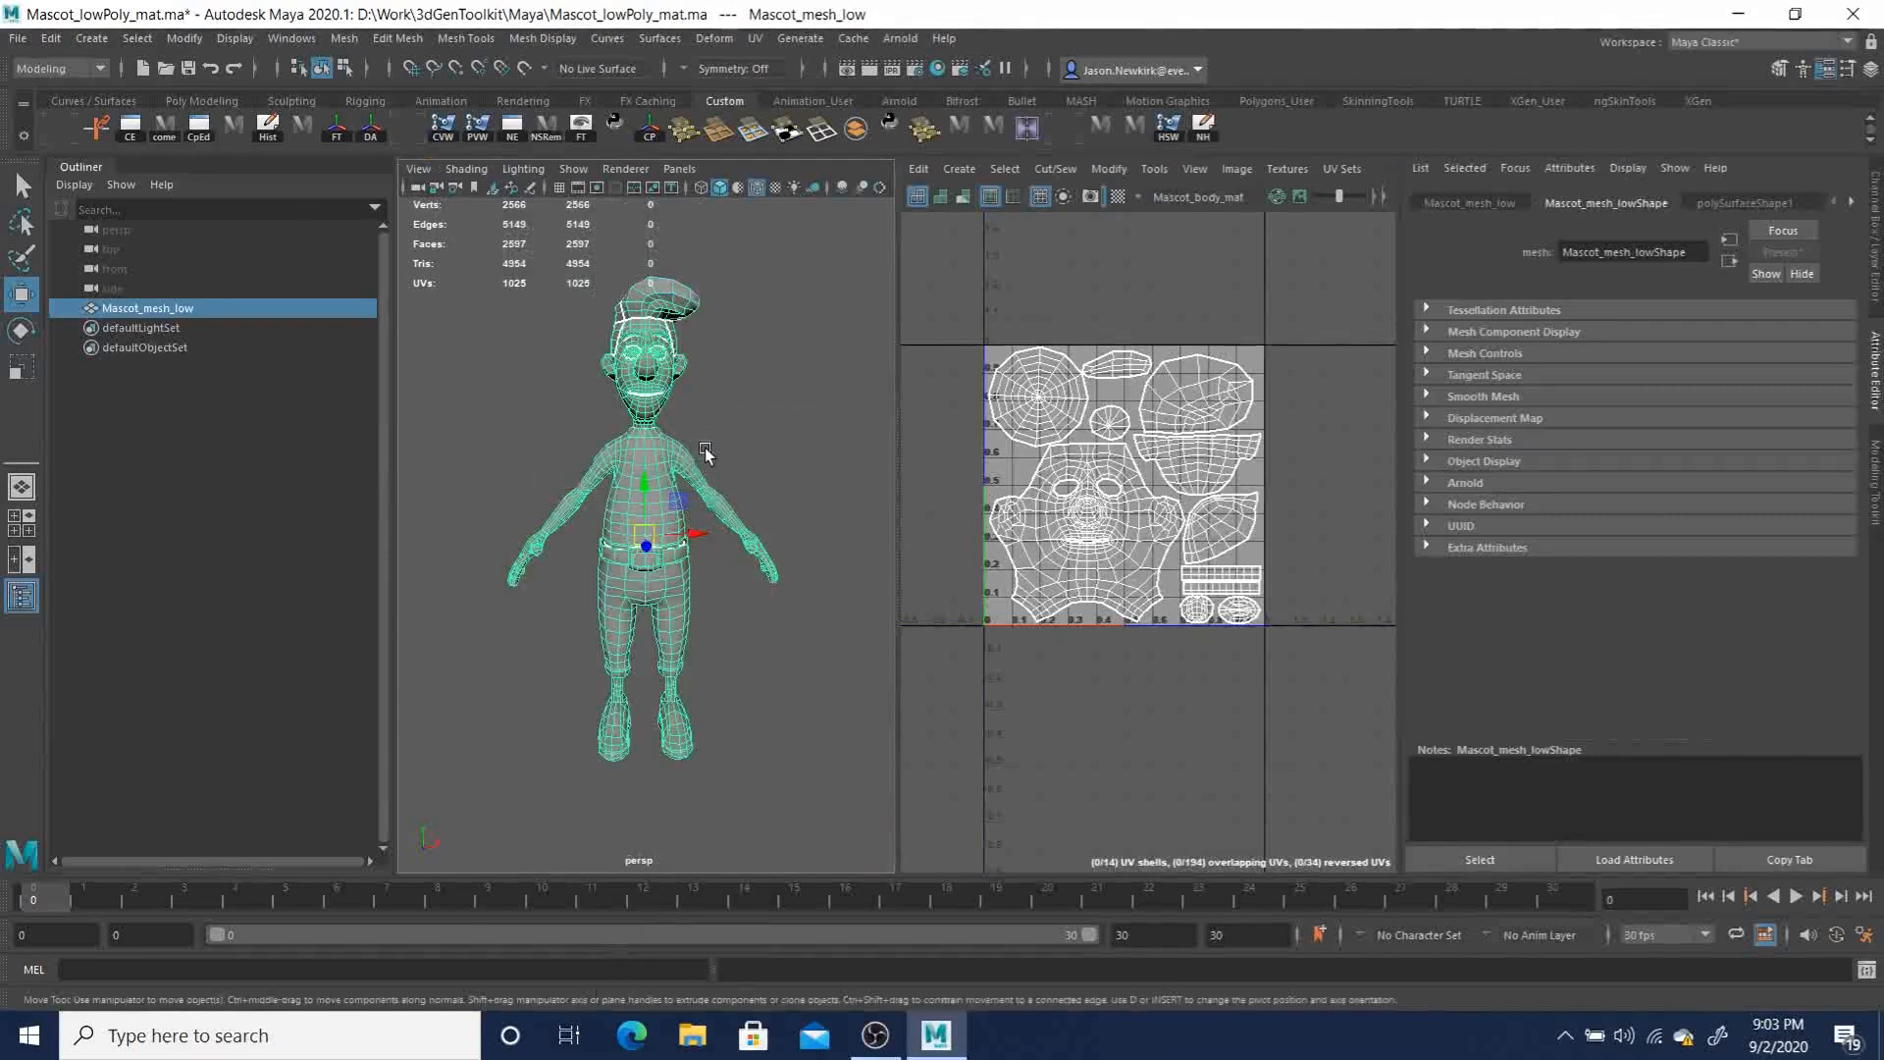
{"action": "left_click_drag", "start_coordinate": [775, 349], "coordinate": [722, 358], "text": "alt"}
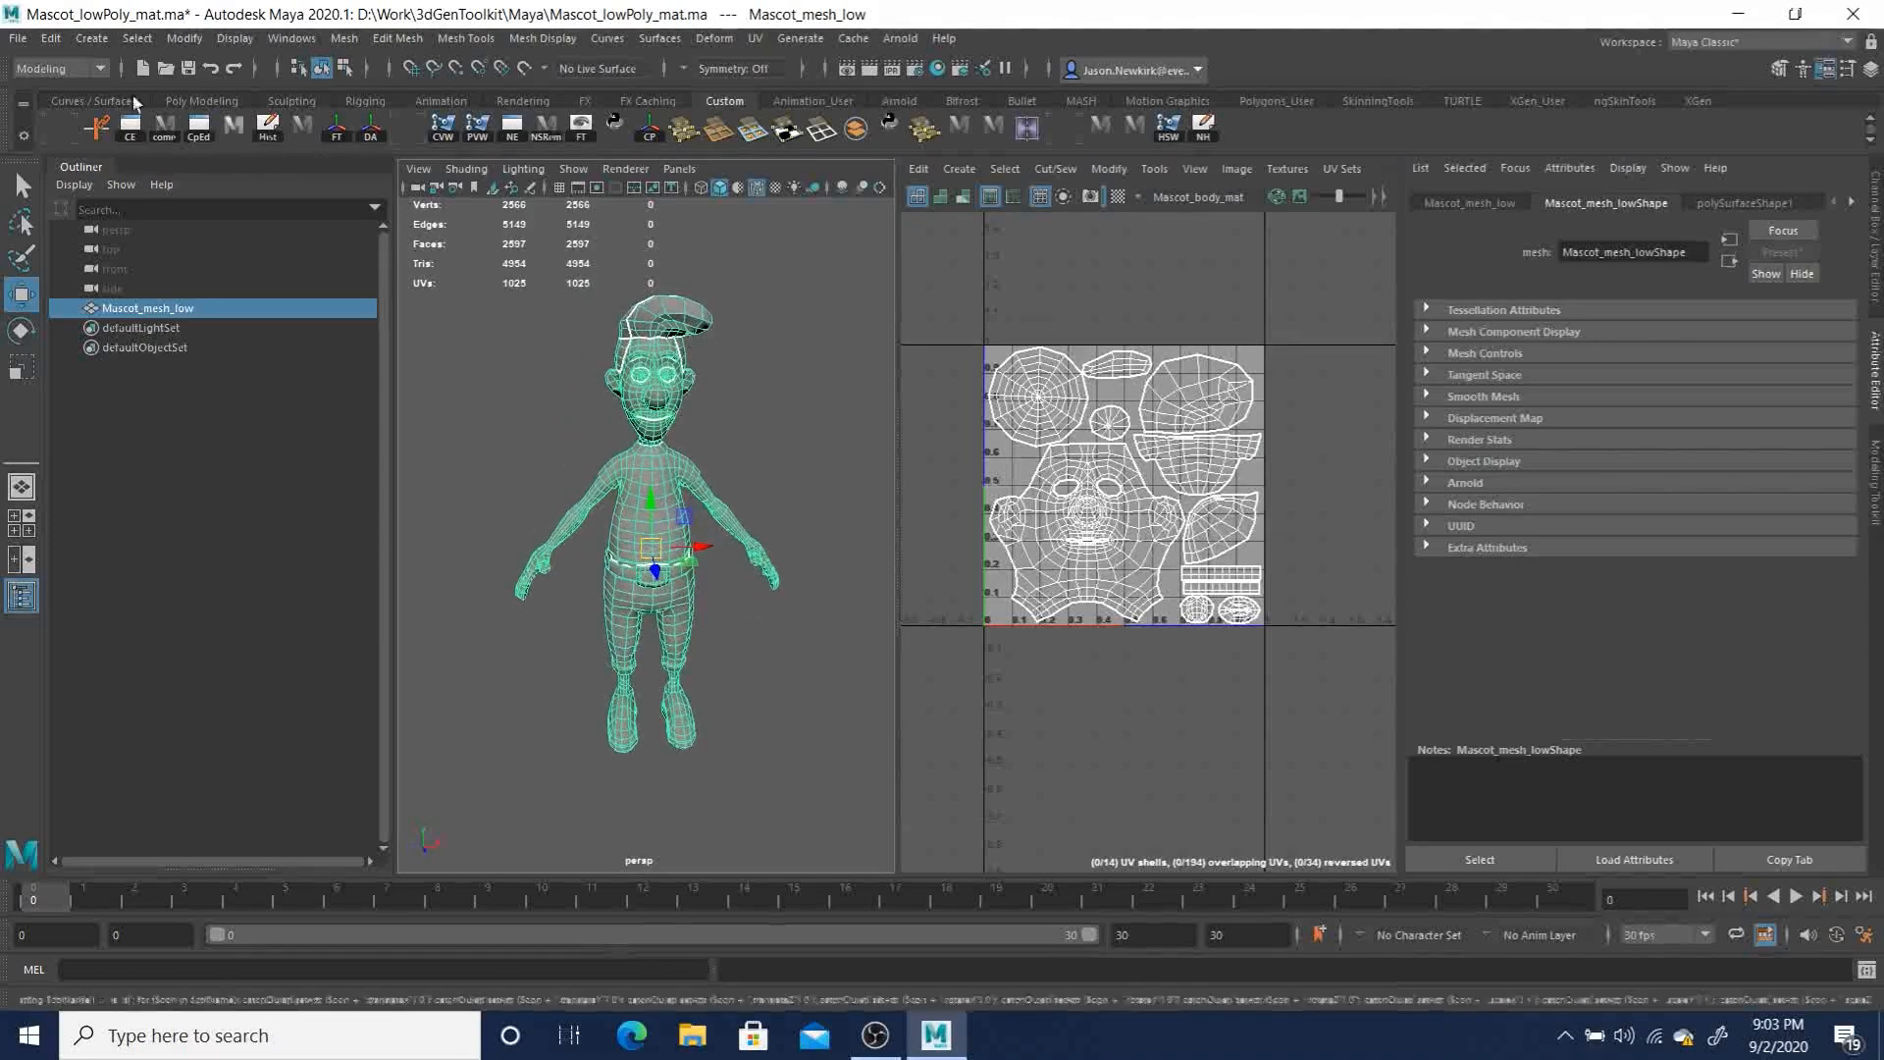
Step: Export the selected mesh as FBX to Mascot_mesh_low.fbx in the Export folder, replacing the existing file
{"action": "left_click", "coordinate": [18, 38]}
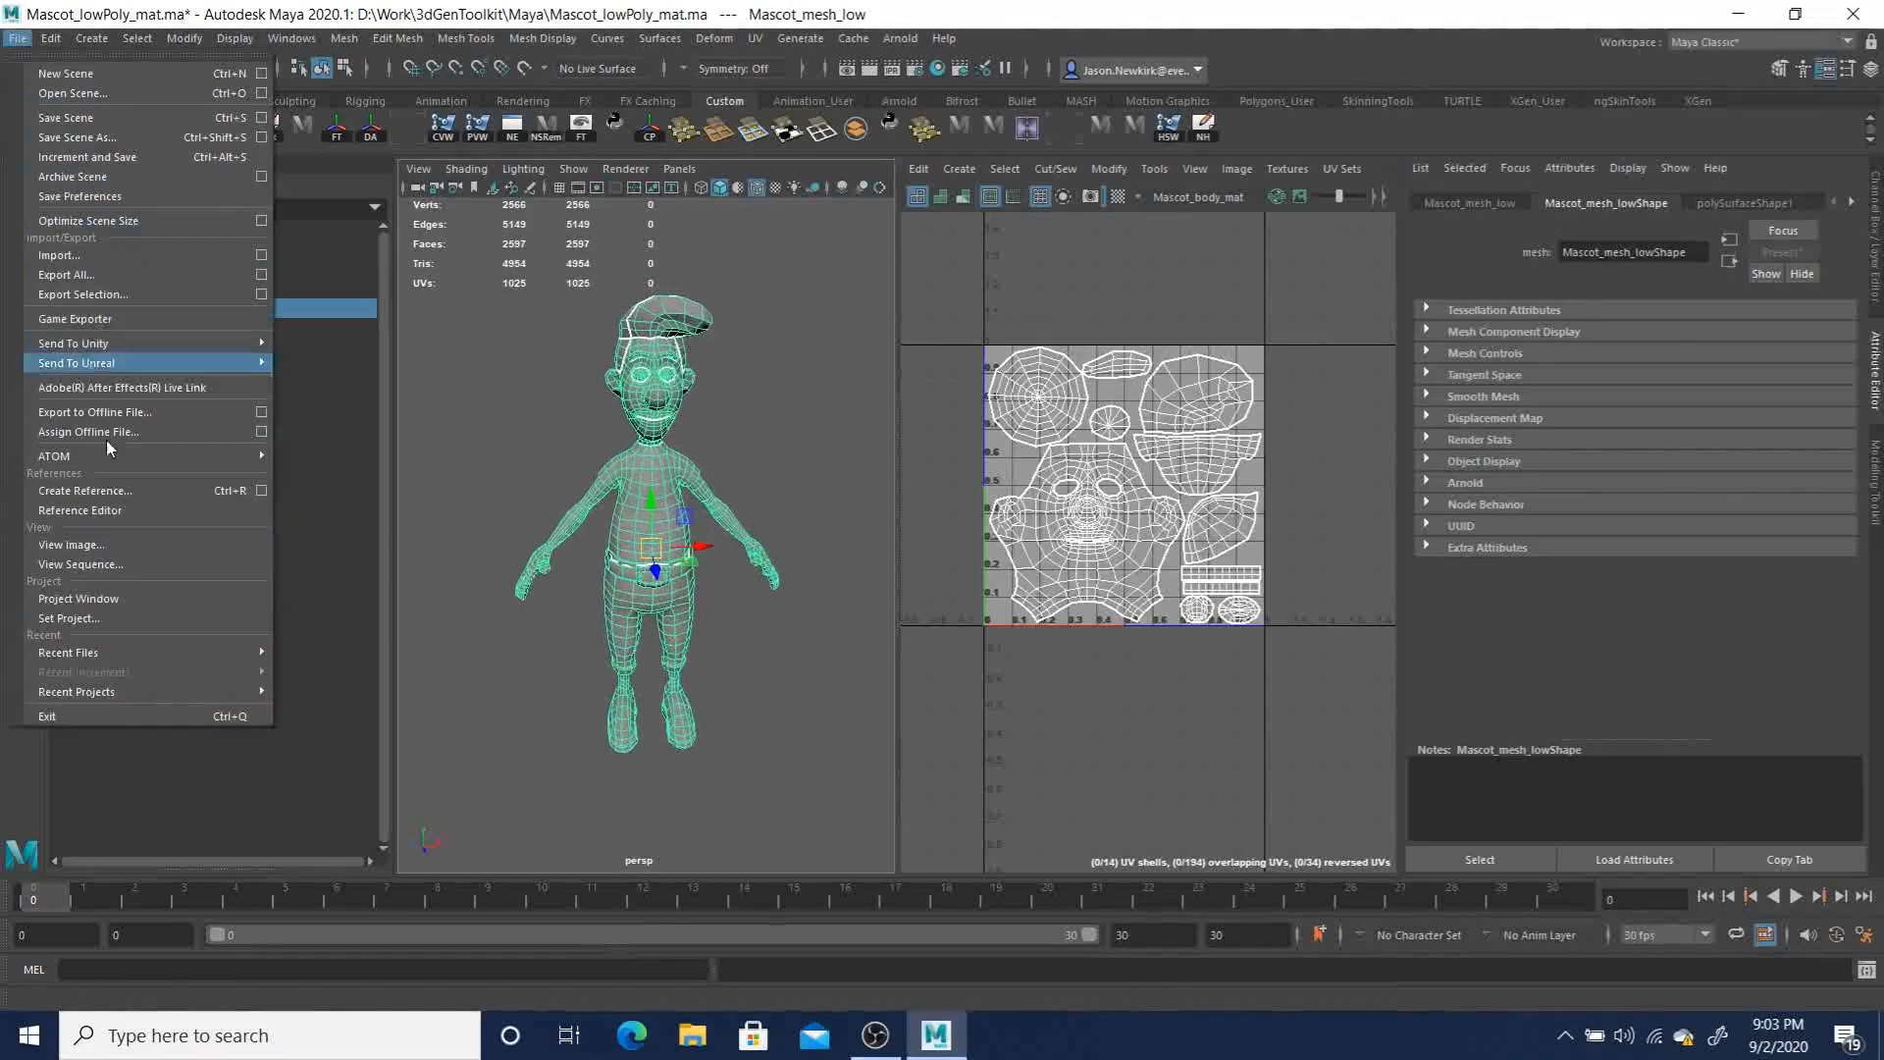
{"action": "left_click", "coordinate": [118, 295]}
{"action": "double_click", "coordinate": [674, 236]}
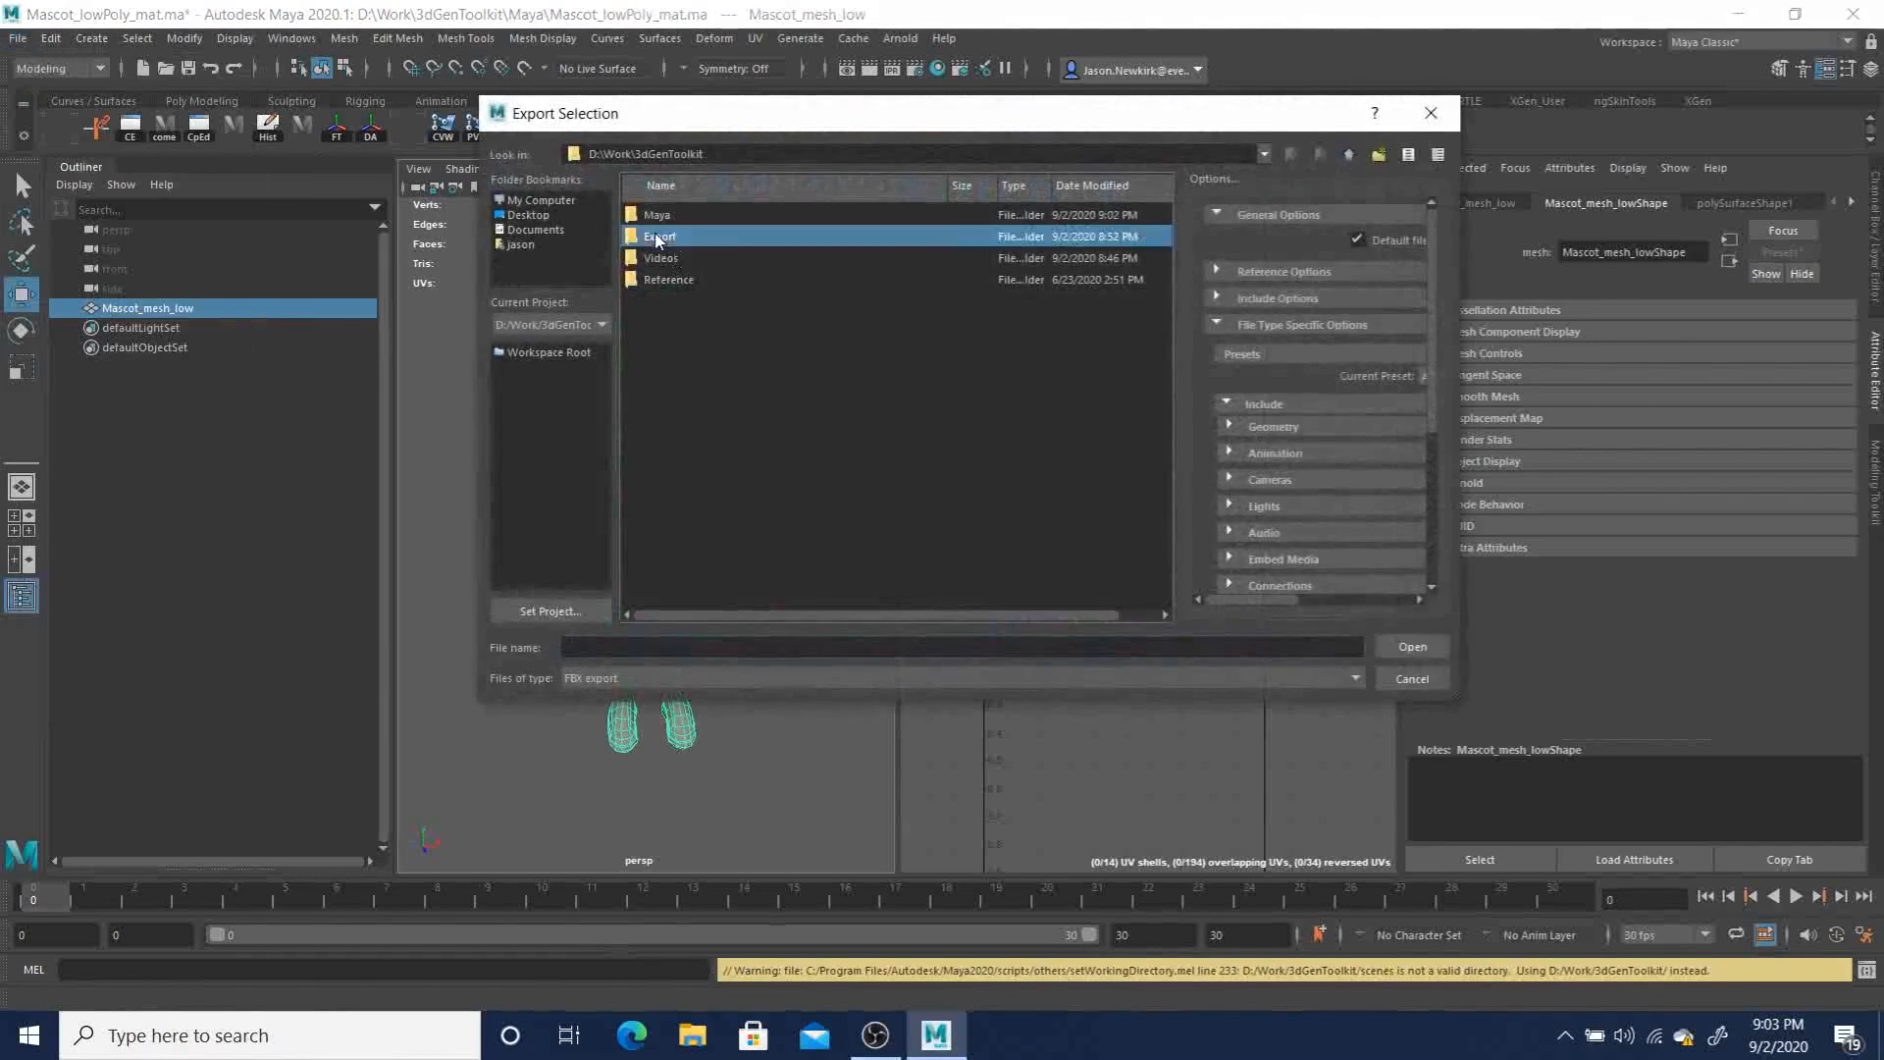
{"action": "left_click", "coordinate": [727, 220]}
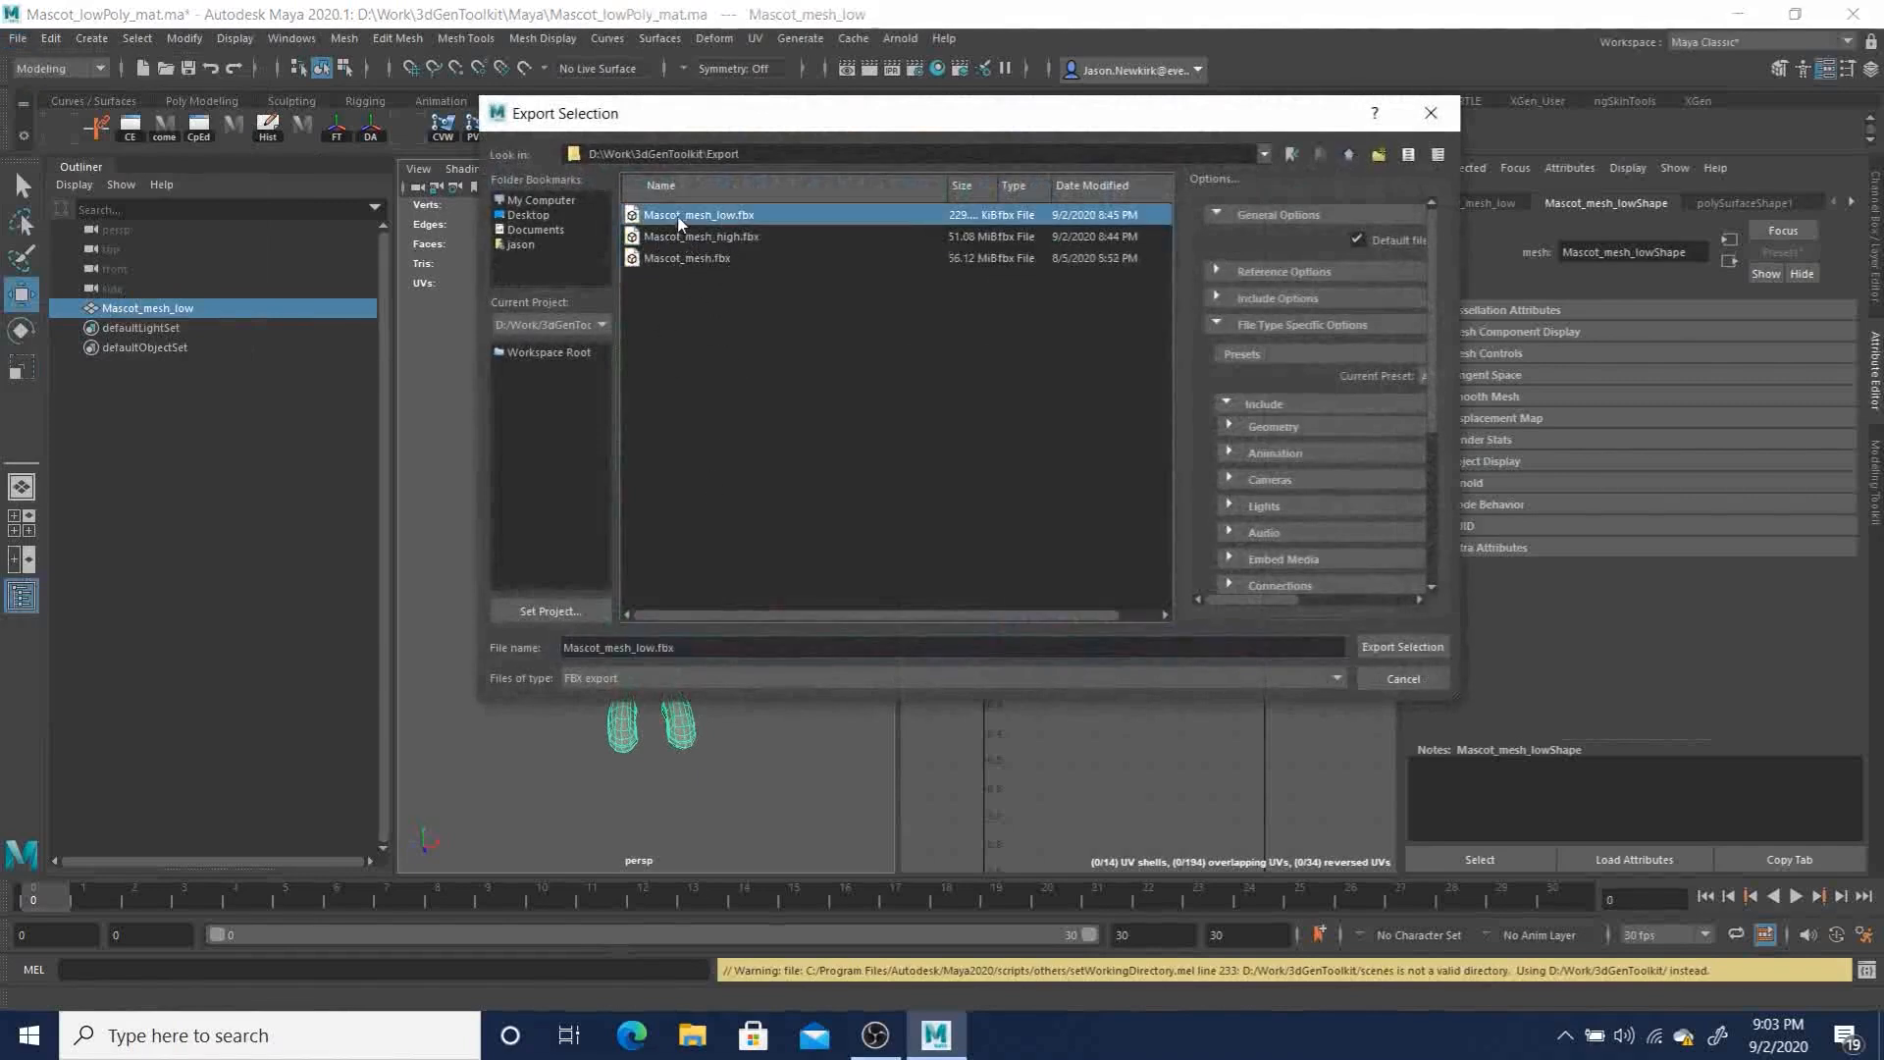
{"action": "left_click", "coordinate": [1419, 647]}
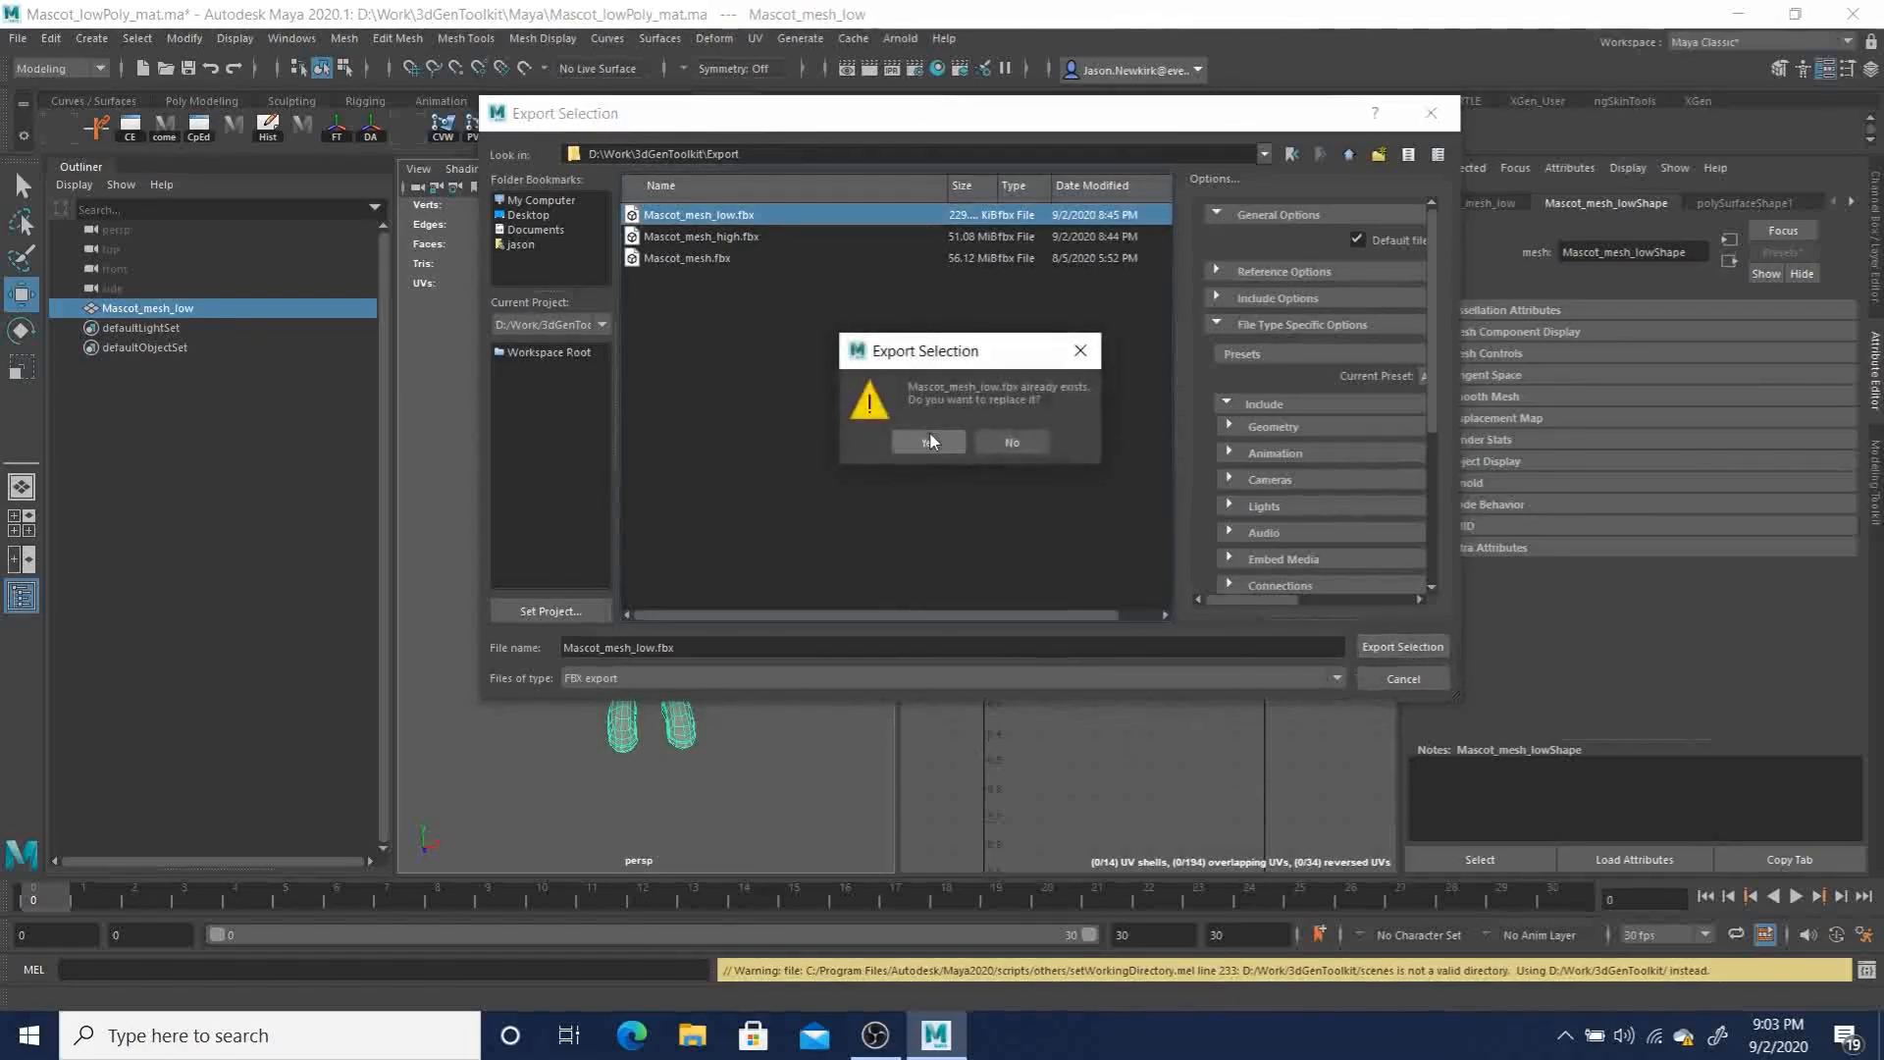
{"action": "left_click", "coordinate": [928, 438]}
Step: Close Maya without saving the changes to the Mascot_lowPoly_mat.ma scene
{"action": "left_click_drag", "start_coordinate": [756, 491], "coordinate": [756, 446], "text": "alt"}
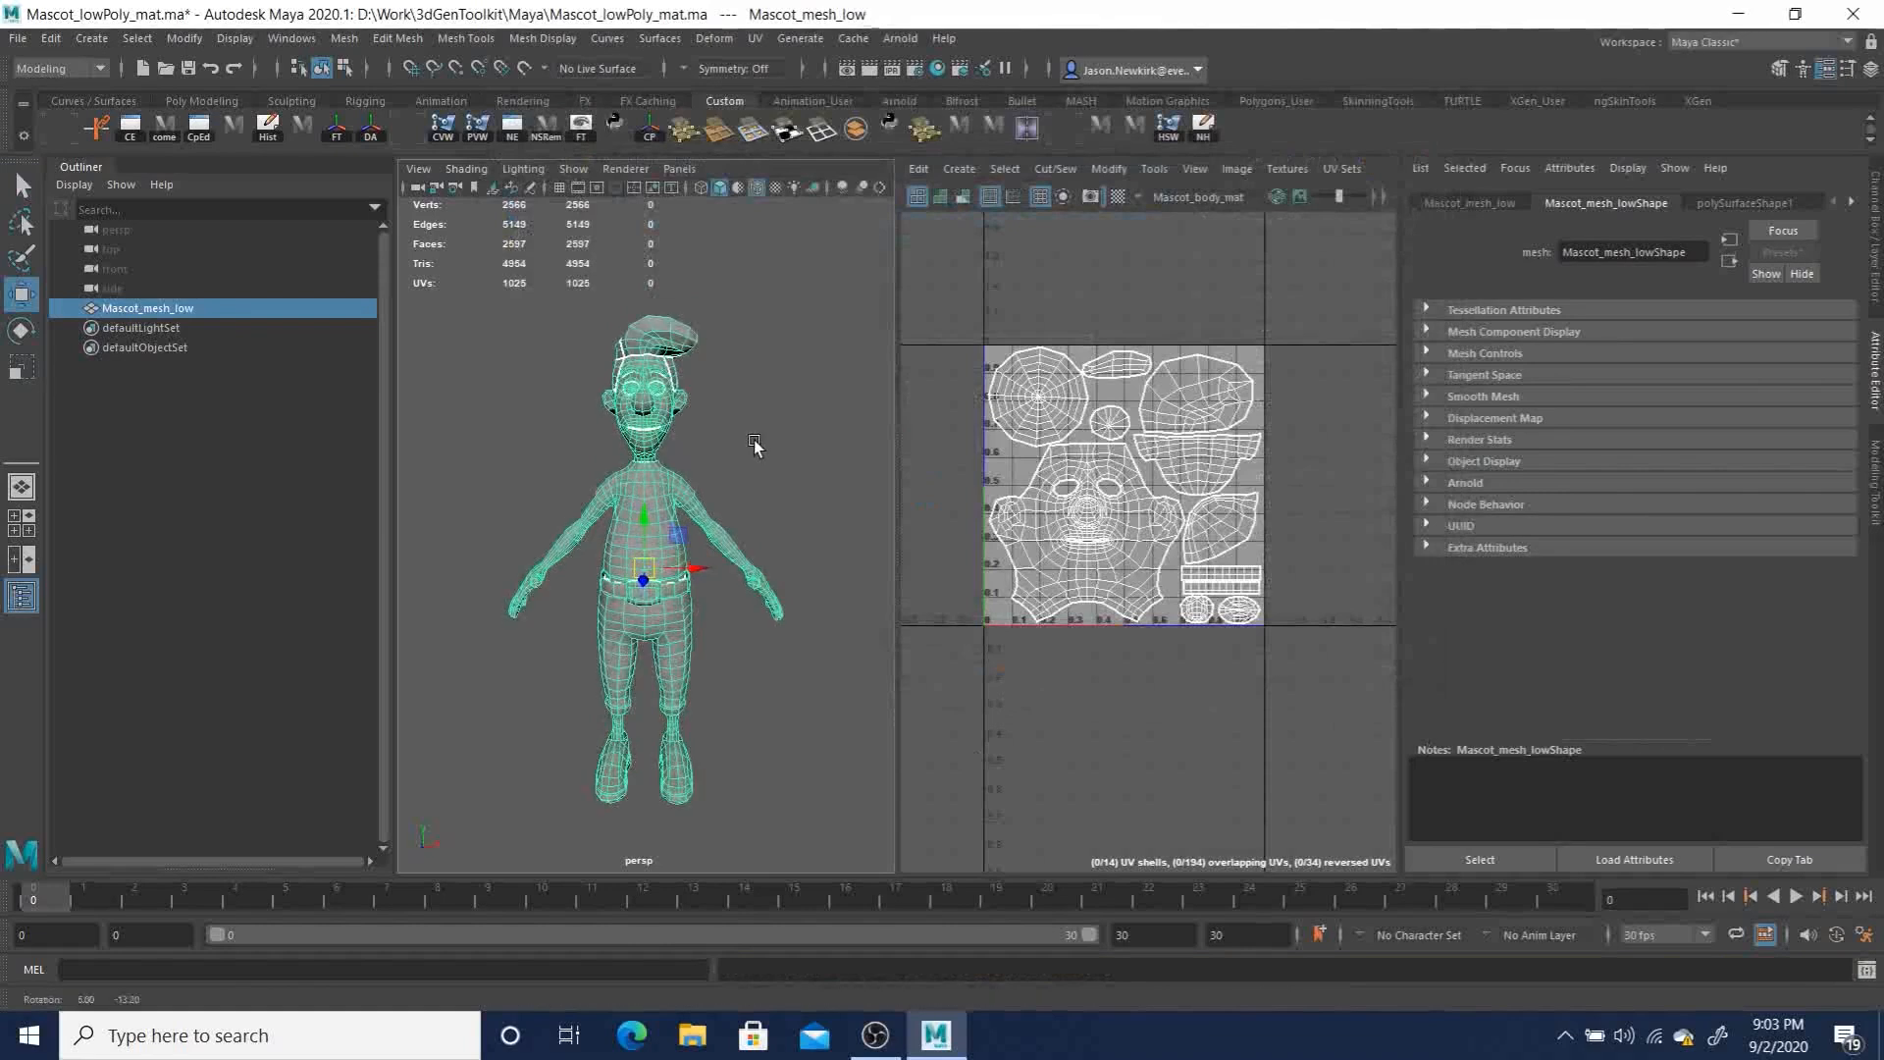
{"action": "left_click", "coordinate": [1856, 15]}
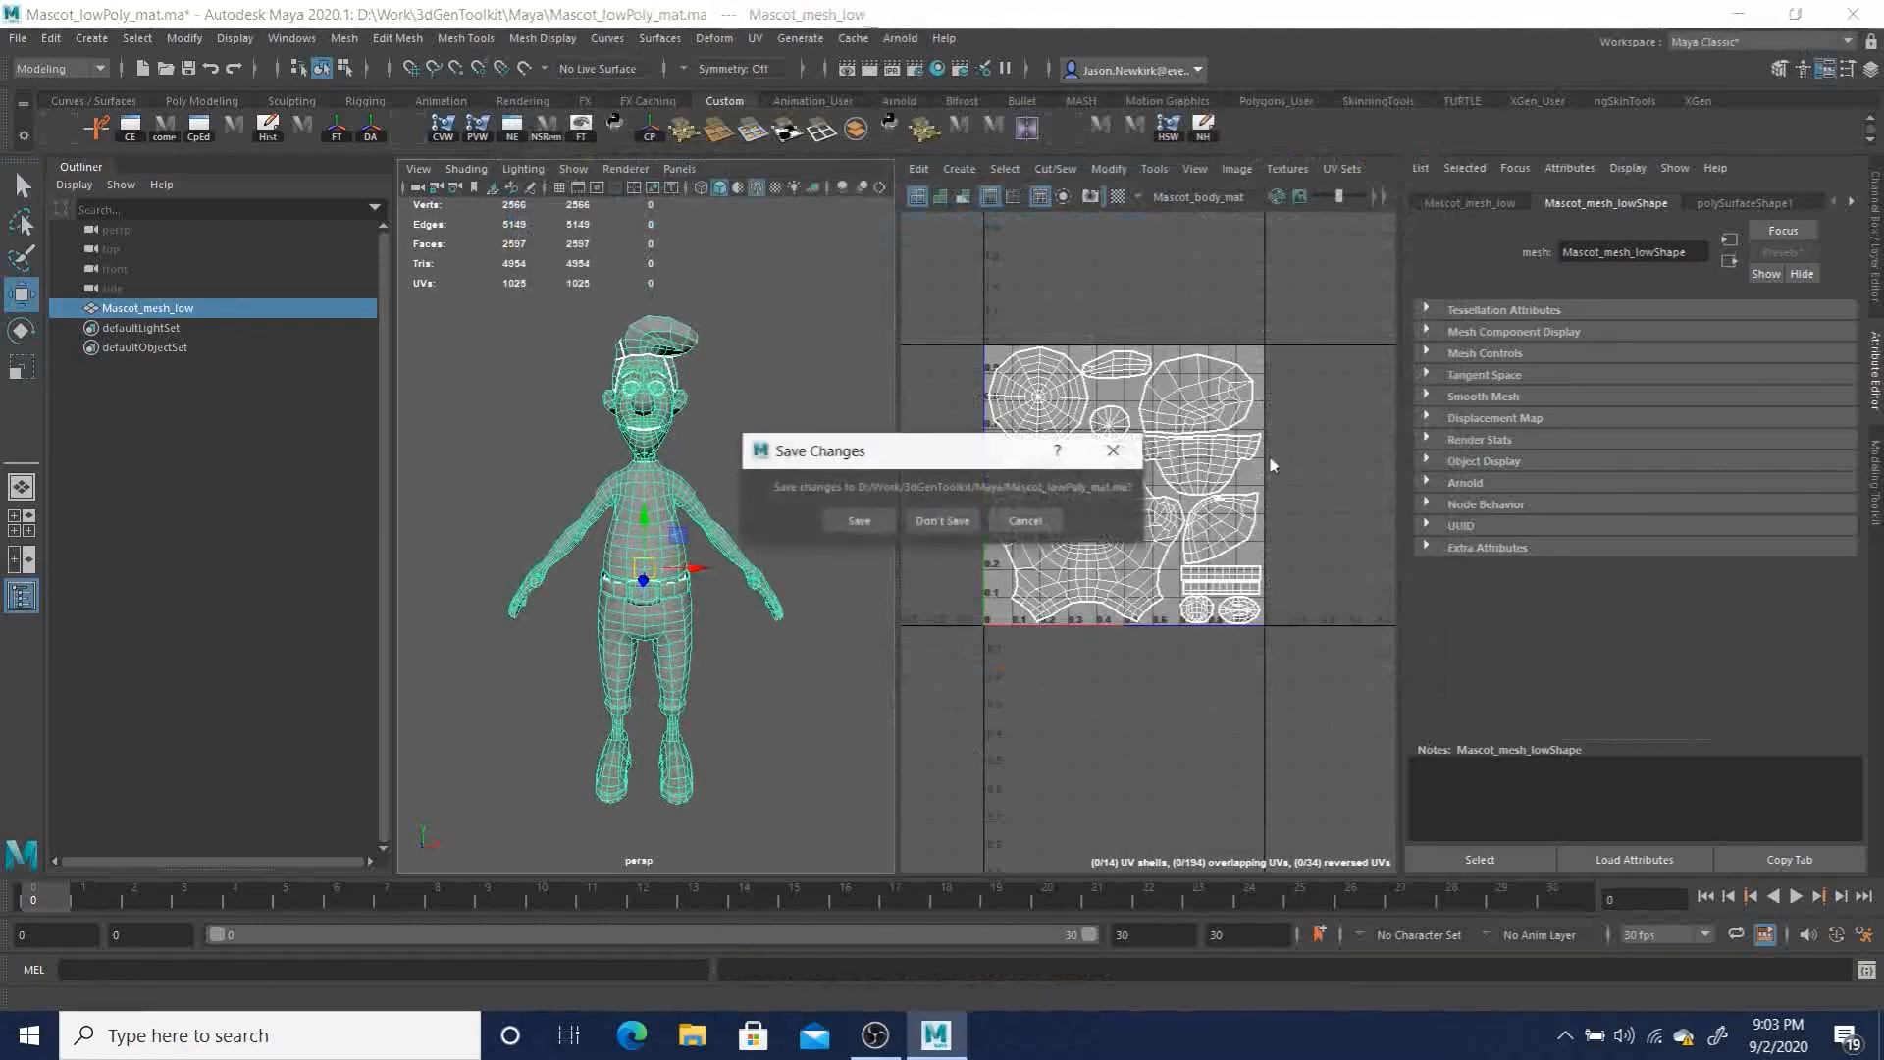
{"action": "left_click", "coordinate": [946, 521]}
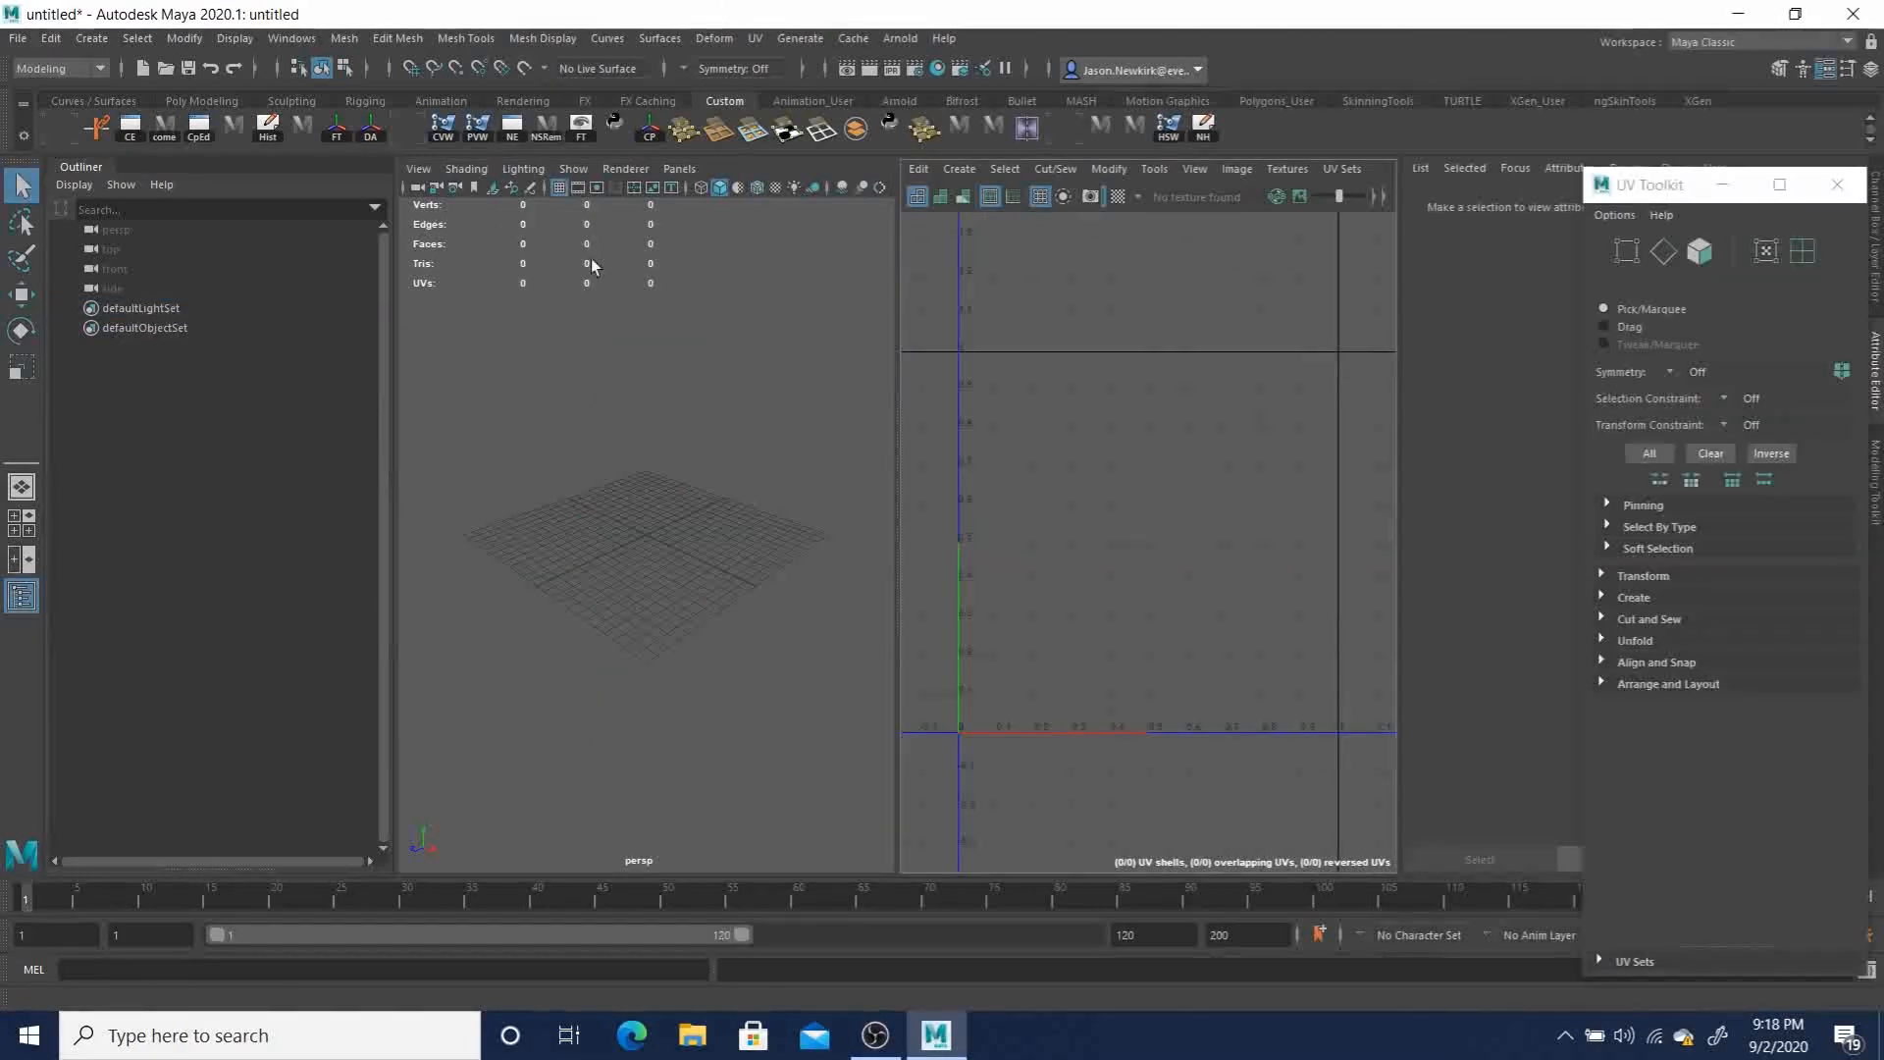
Step: Open the recent scene Mascot_lowPoly_mat.ma without saving the untitled scene
{"action": "left_click", "coordinate": [18, 37]}
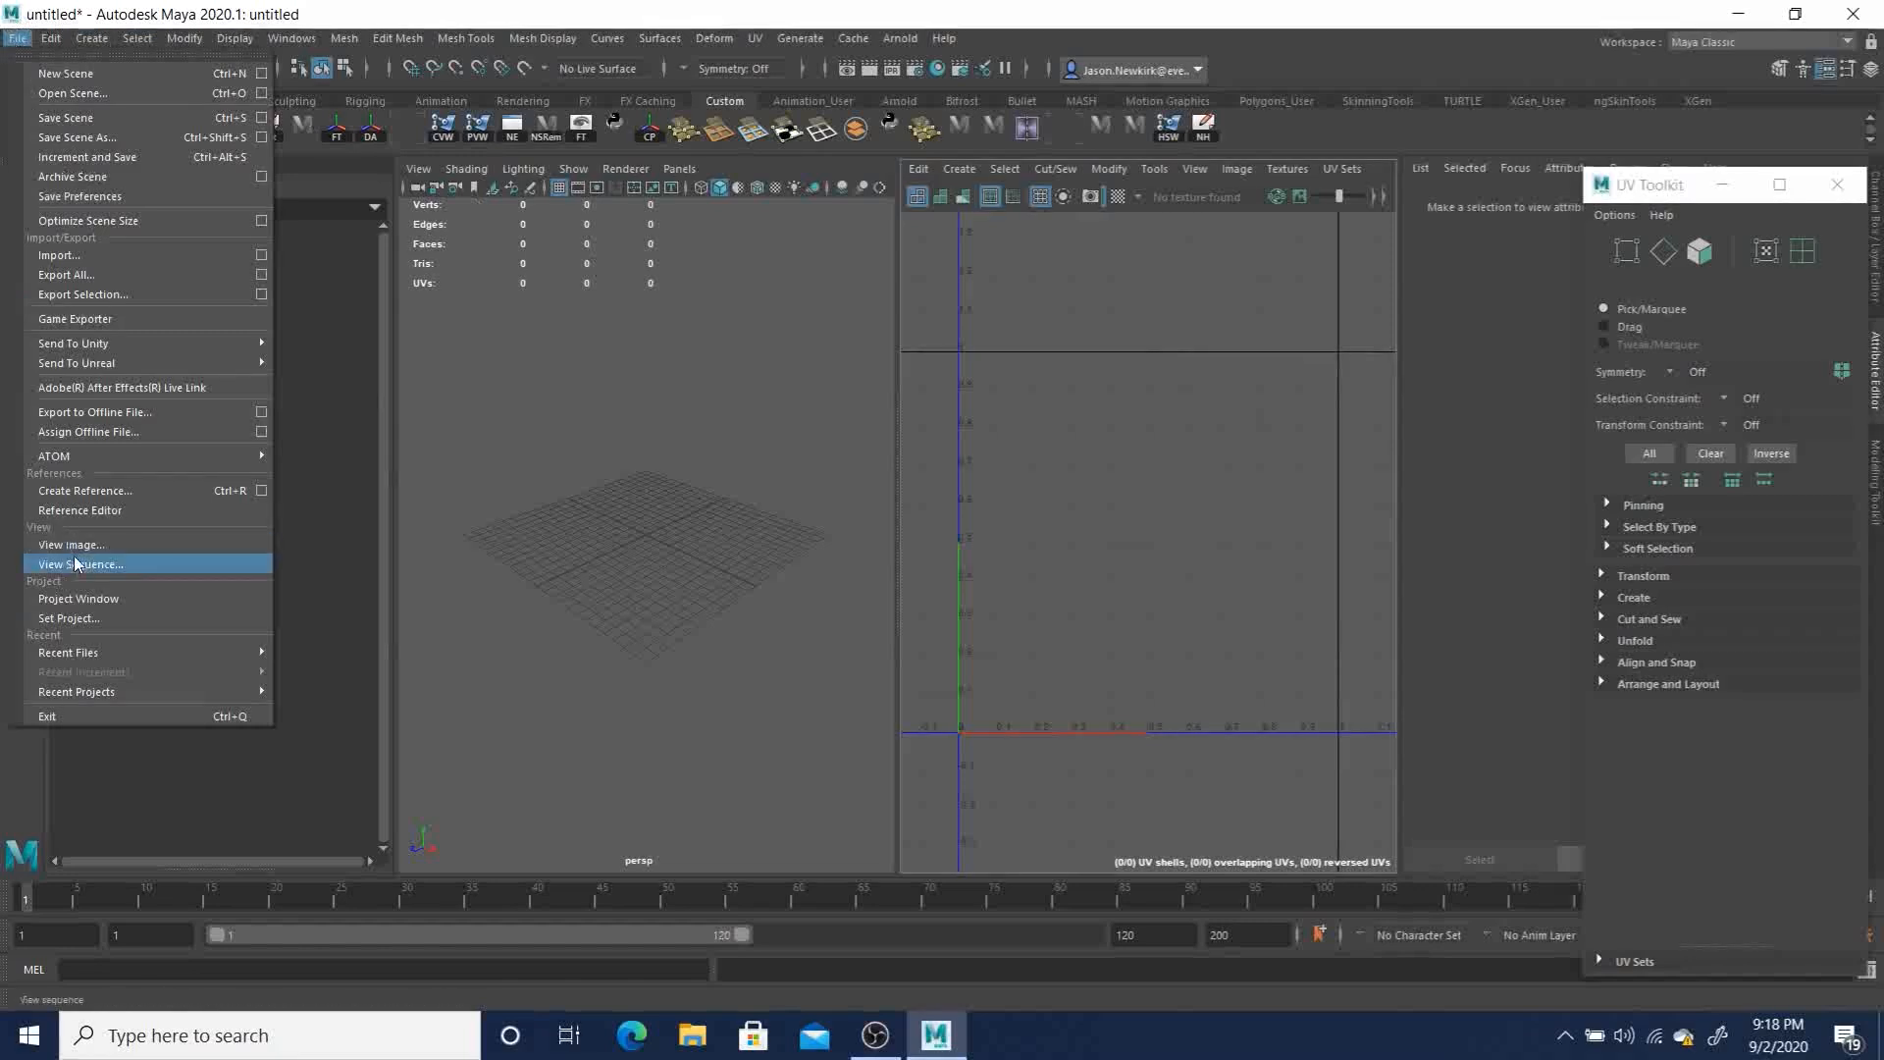
{"action": "mouse_move", "coordinate": [128, 651]}
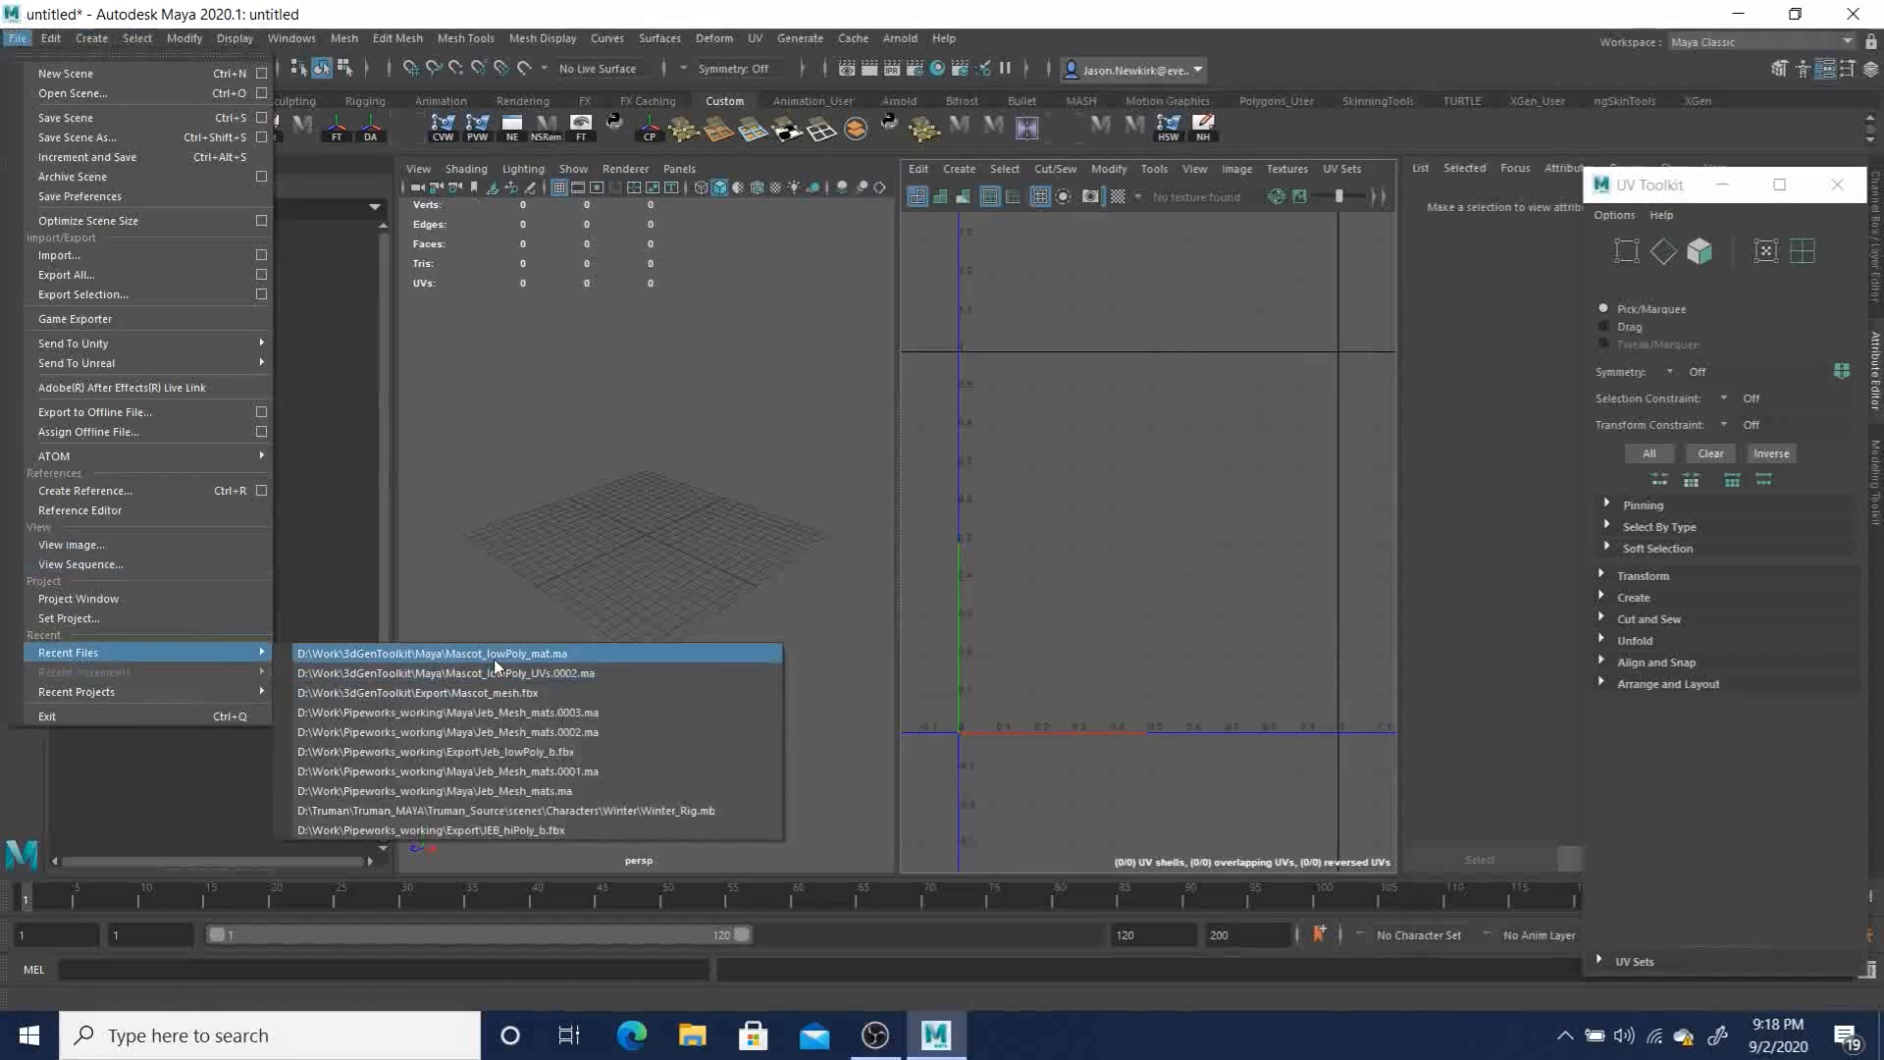
{"action": "left_click", "coordinate": [545, 656]}
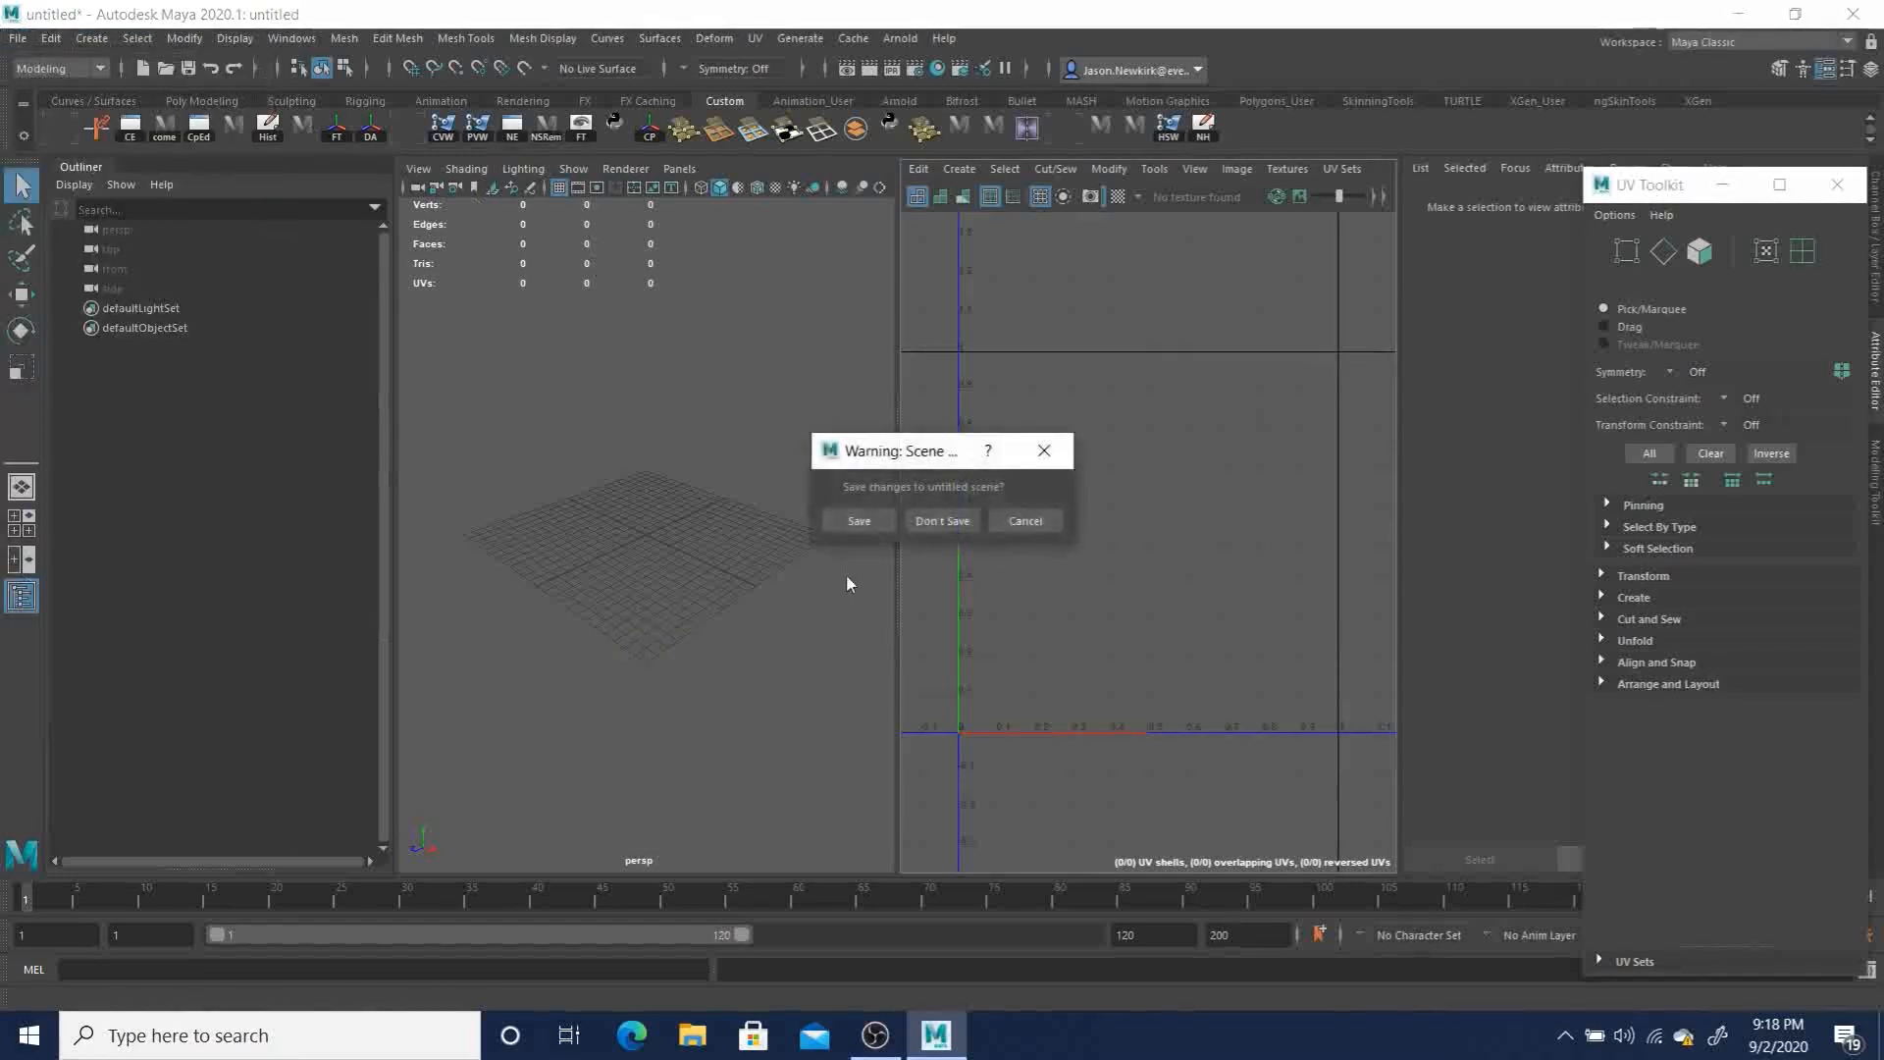
{"action": "left_click", "coordinate": [940, 521]}
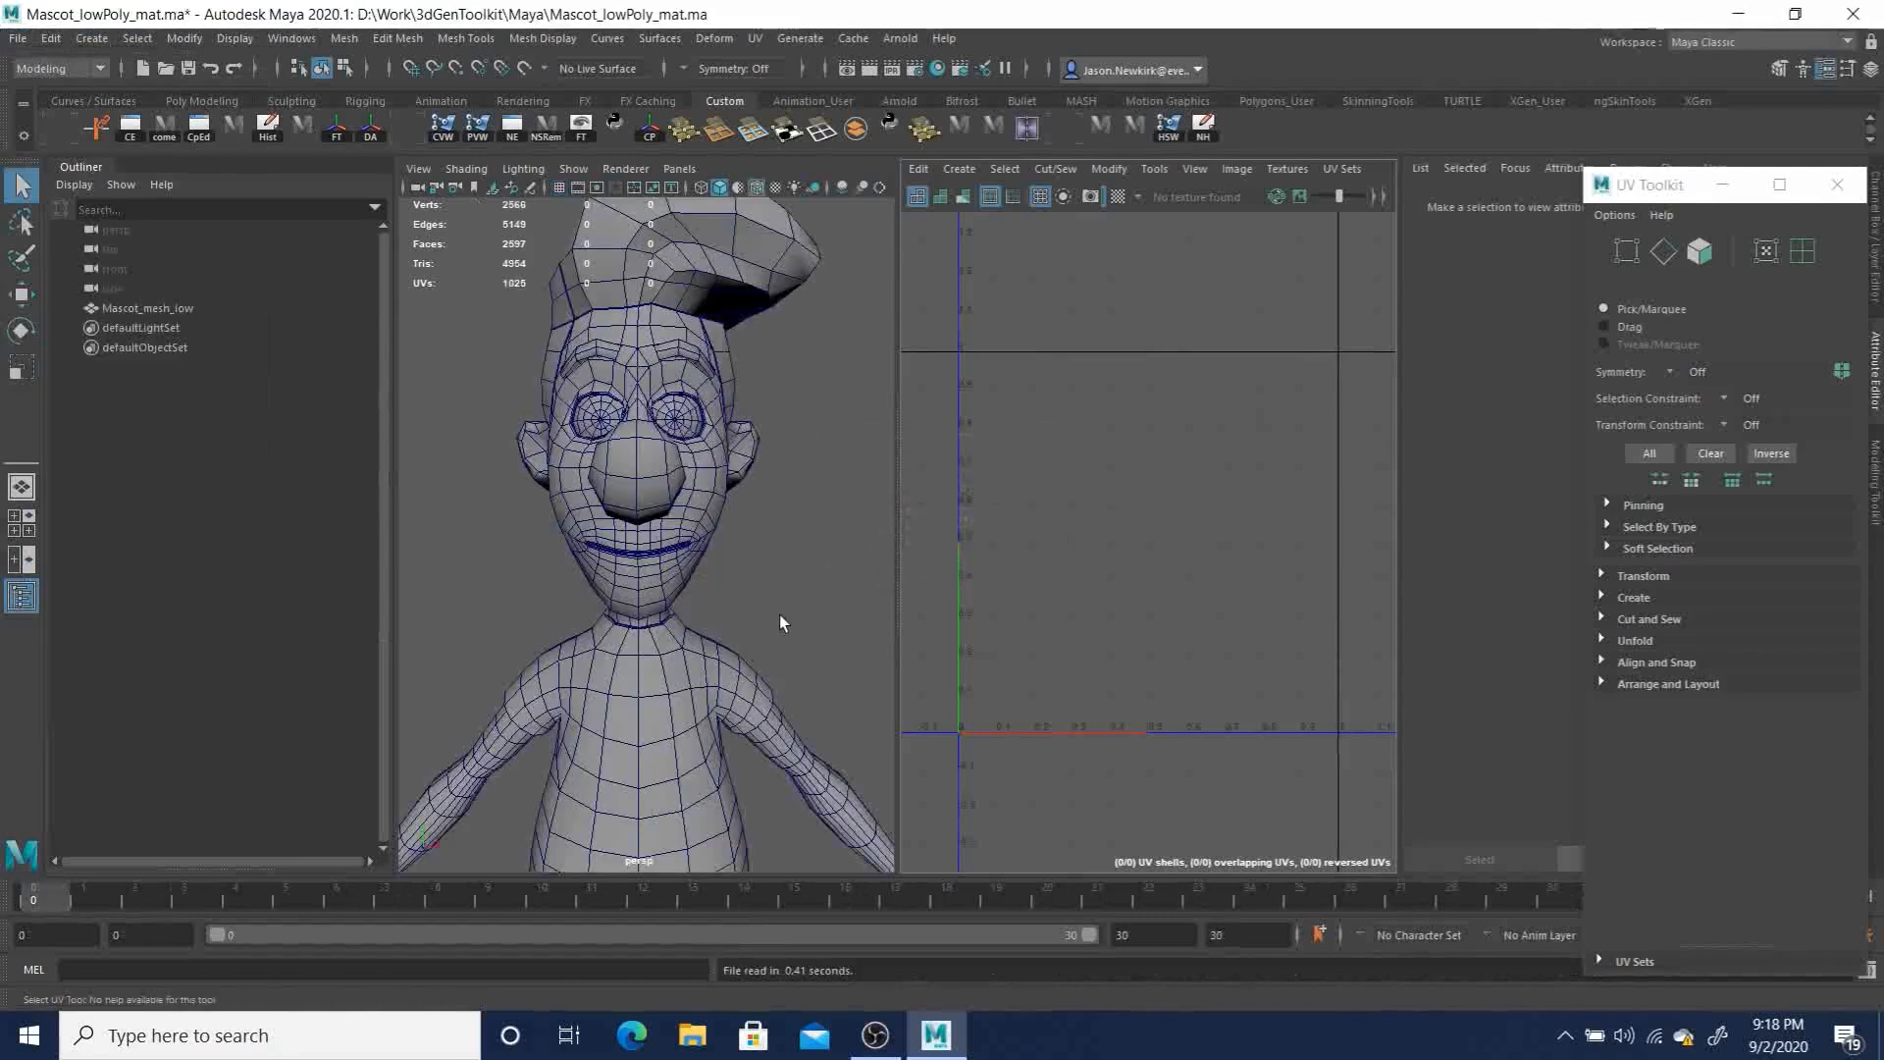
{"action": "mouse_move", "coordinate": [710, 555]}
{"action": "right_mouse_down", "text": "alt"}
{"action": "mouse_move", "coordinate": [580, 555]}
{"action": "mouse_move", "coordinate": [665, 496]}
{"action": "mouse_move", "coordinate": [711, 534]}
{"action": "right_mouse_up", "text": "alt"}
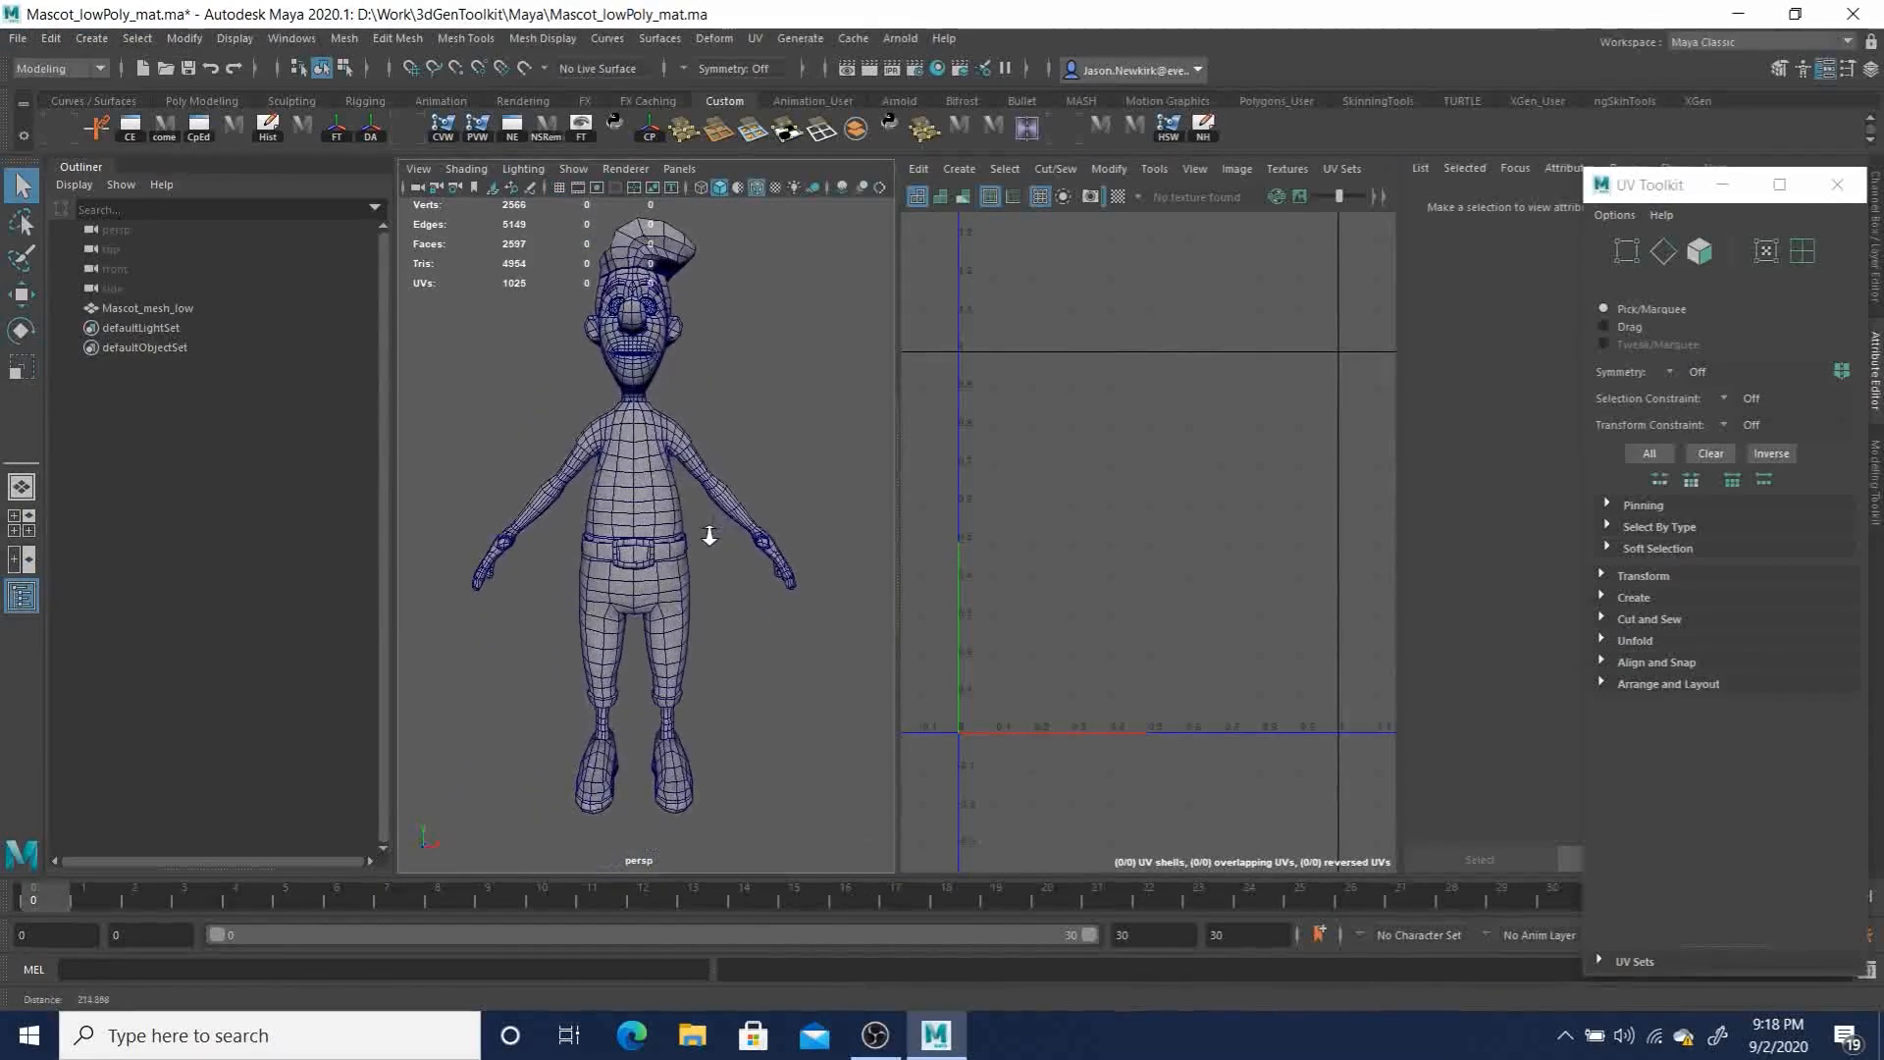
{"action": "left_click_drag", "start_coordinate": [671, 416], "coordinate": [677, 446], "text": "alt"}
{"action": "middle_click_drag", "start_coordinate": [677, 446], "coordinate": [692, 477], "text": "alt"}
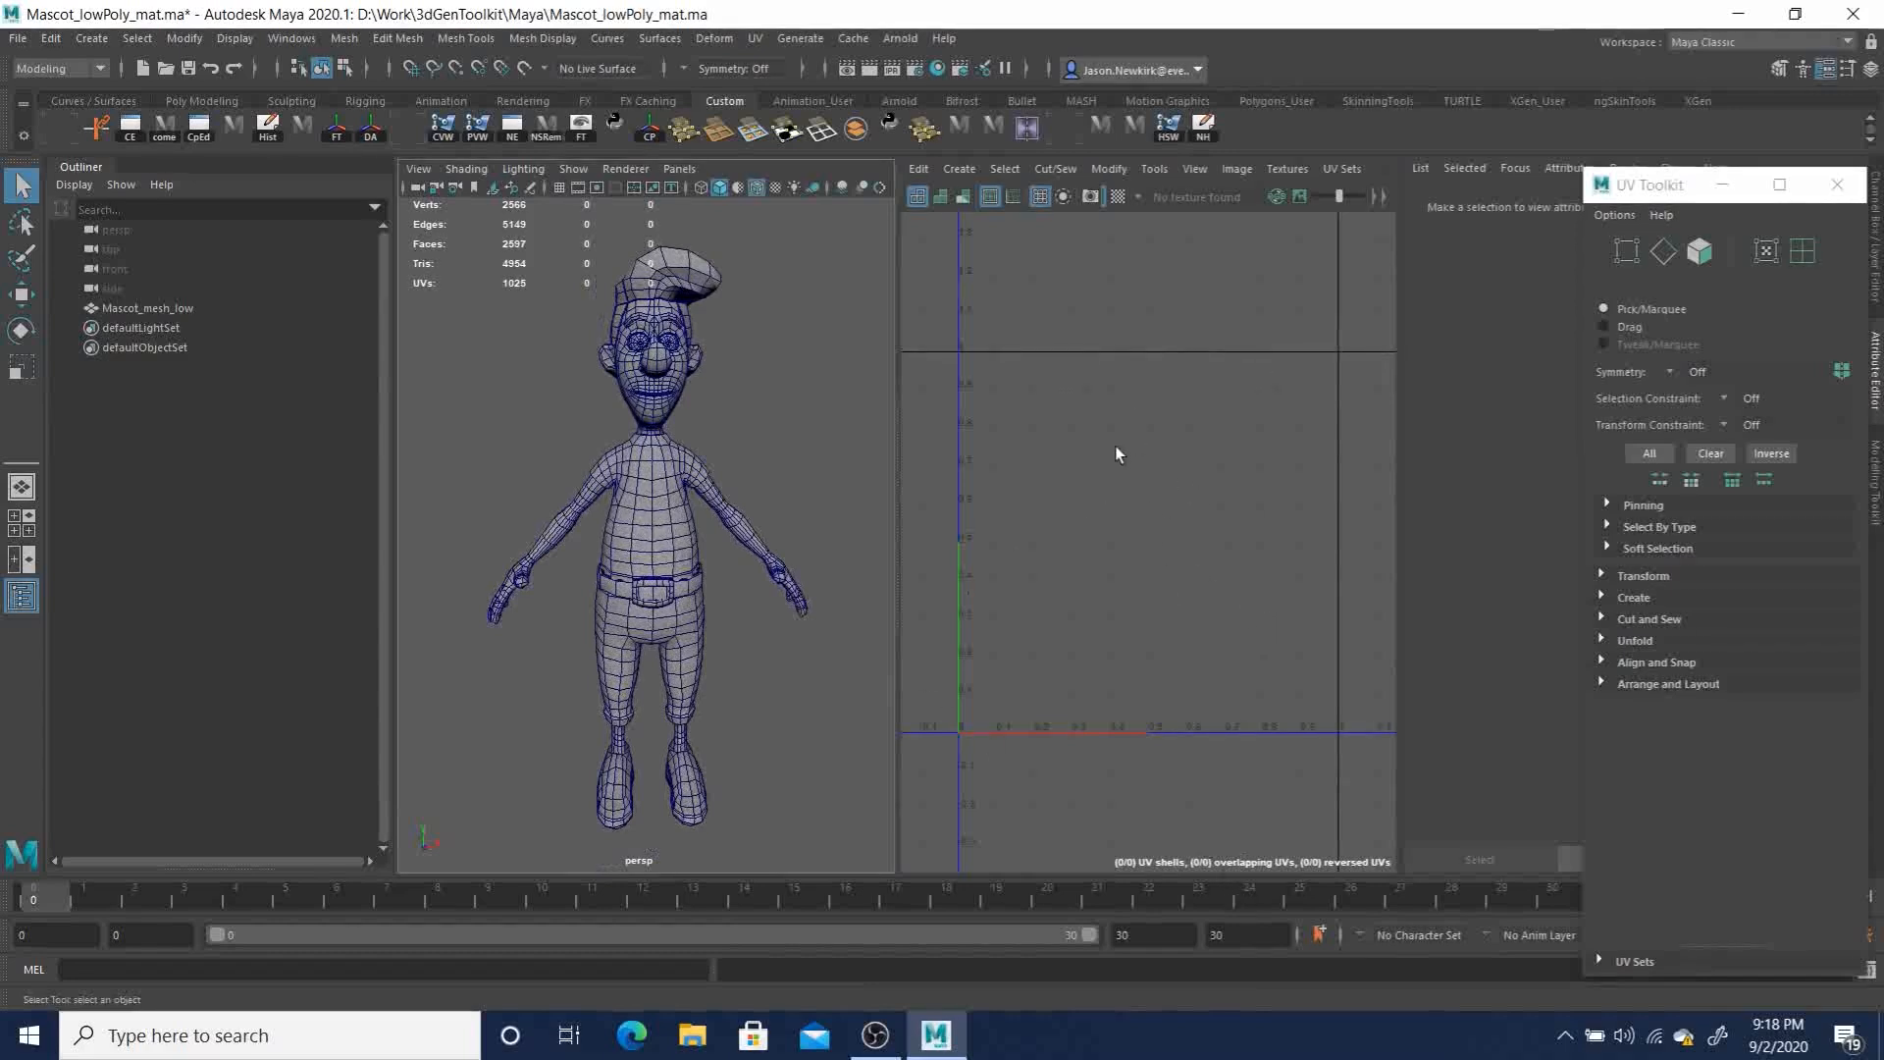
{"action": "right_click_drag", "start_coordinate": [1240, 581], "coordinate": [820, 510], "text": "alt"}
{"action": "middle_click_drag", "start_coordinate": [1242, 581], "coordinate": [1039, 659], "text": "alt"}
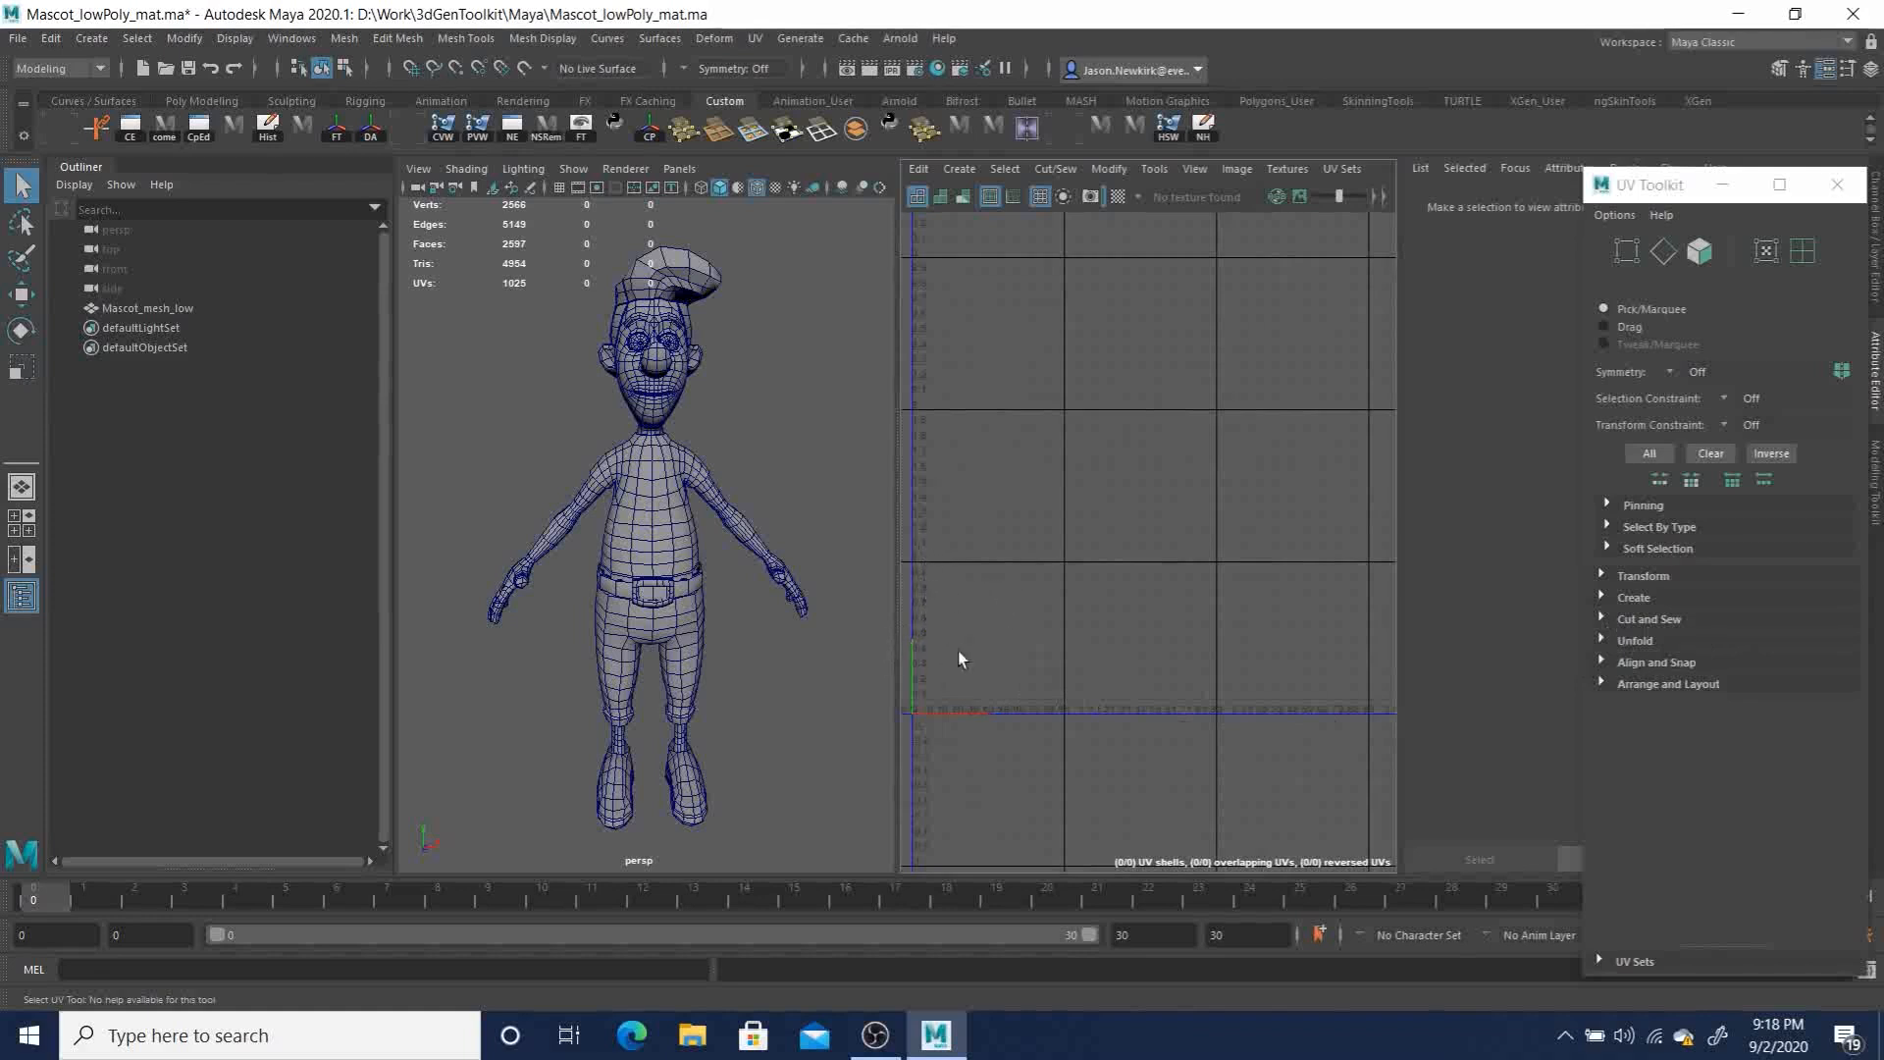
Step: Select the Mascot_mesh_low object and frame its UV layout in the UV Editor
{"action": "middle_click_drag", "start_coordinate": [1031, 648], "coordinate": [1238, 625], "text": "alt"}
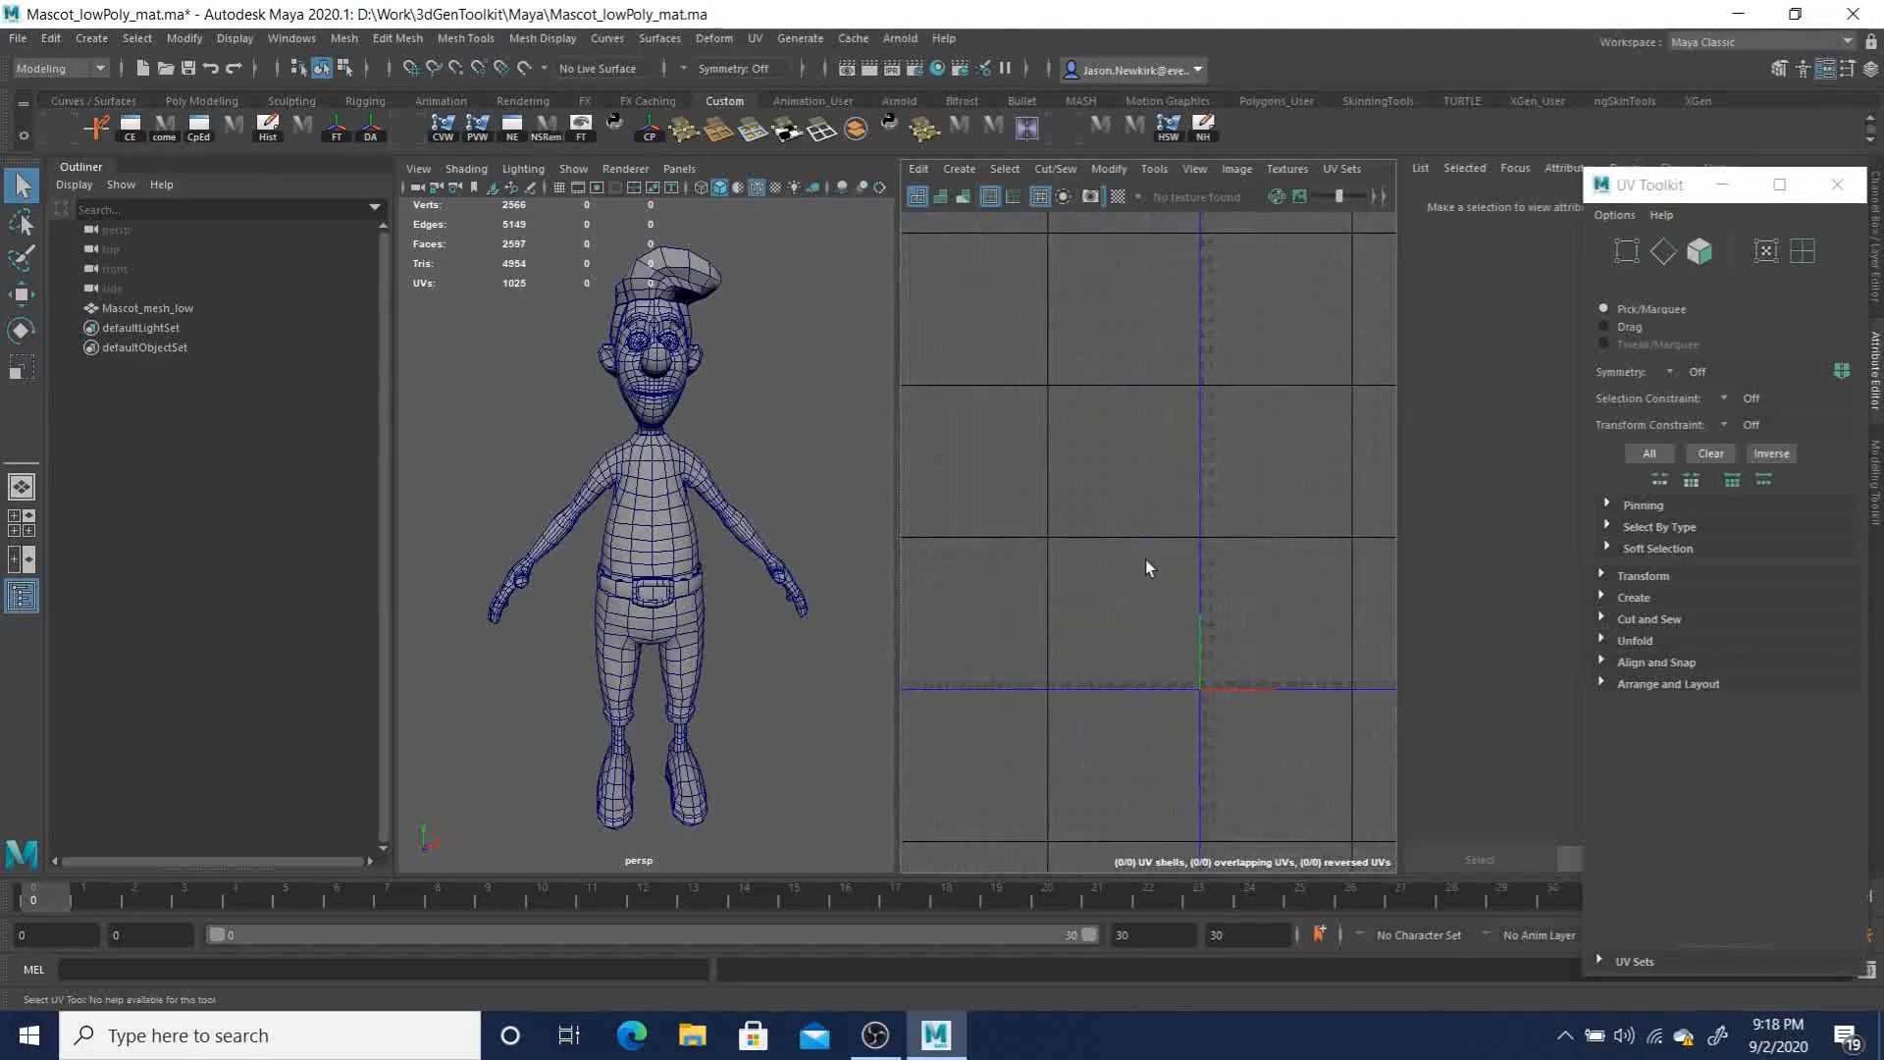
{"action": "middle_click_drag", "start_coordinate": [1191, 610], "coordinate": [969, 638], "text": "alt"}
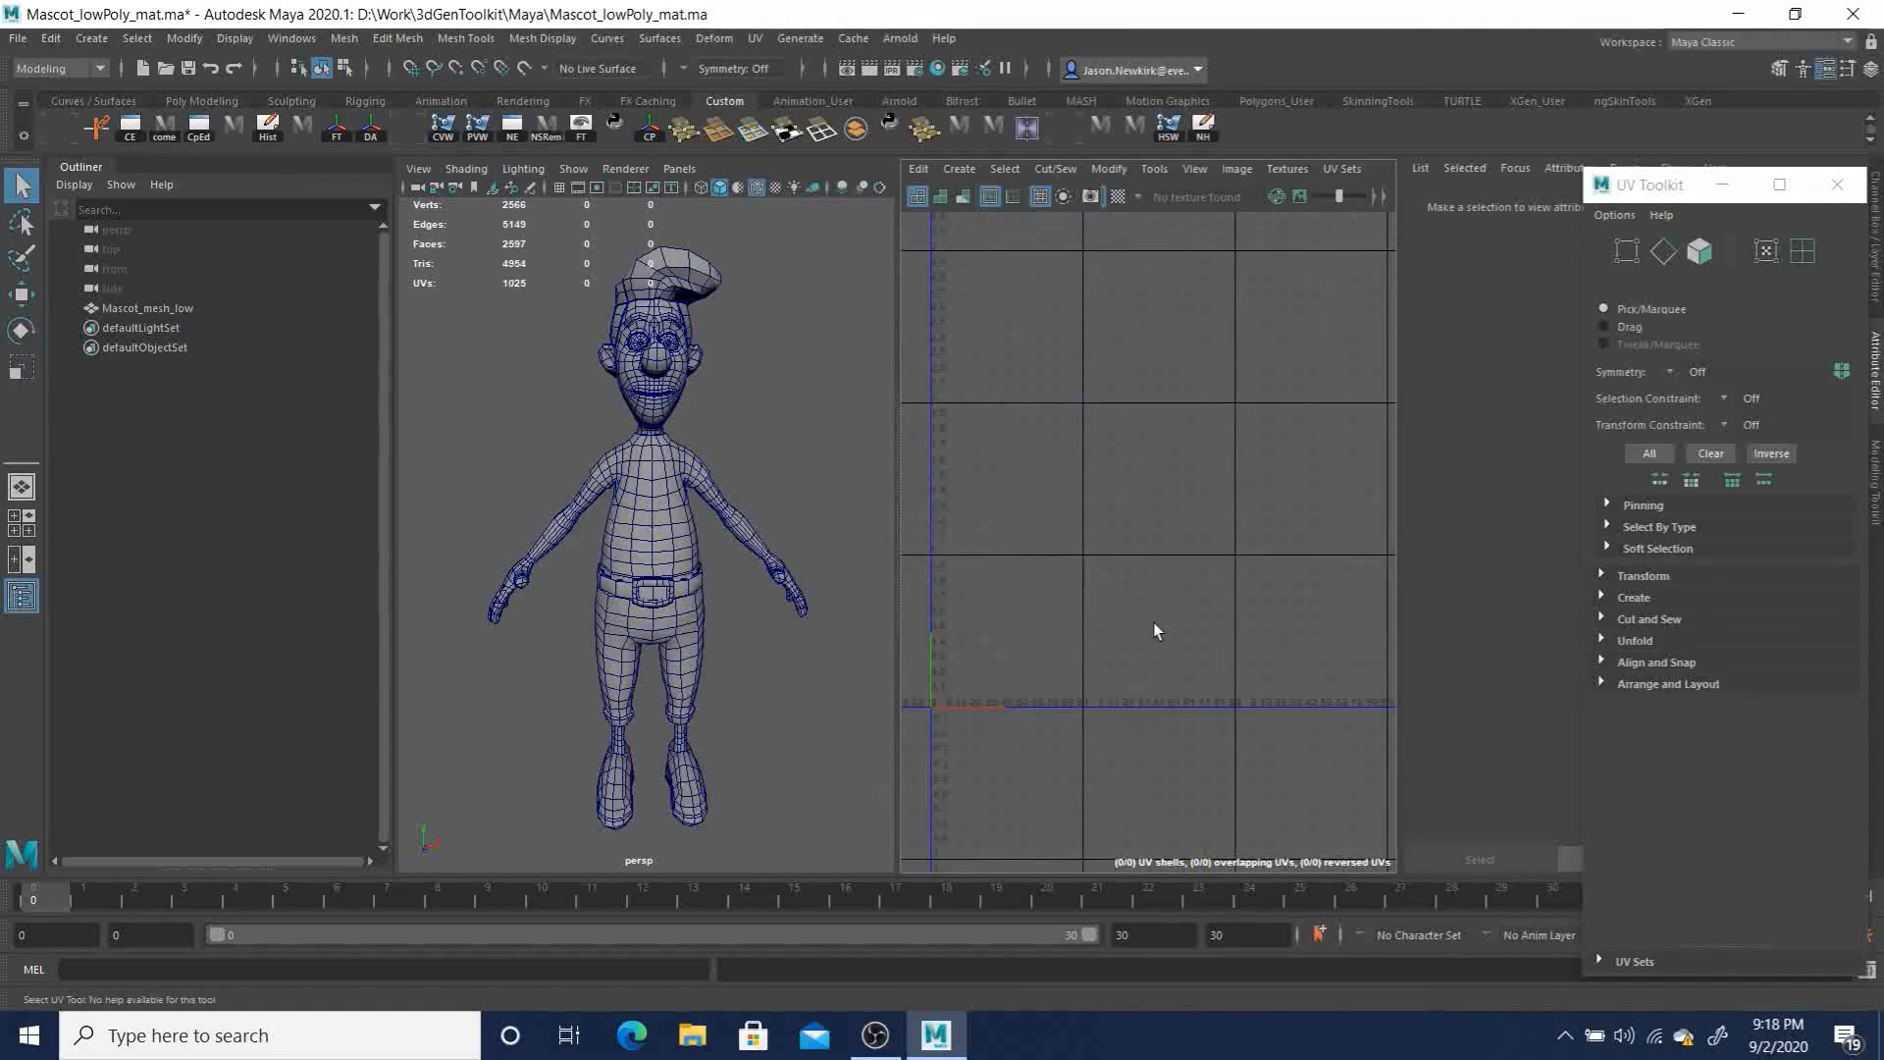
{"action": "left_click", "coordinate": [165, 310]}
{"action": "right_click_drag", "start_coordinate": [1003, 615], "coordinate": [1216, 678], "text": "alt"}
{"action": "middle_click_drag", "start_coordinate": [1064, 628], "coordinate": [1119, 636], "text": "alt"}
{"action": "right_click_drag", "start_coordinate": [1119, 637], "coordinate": [1142, 637], "text": "alt"}
{"action": "middle_click_drag", "start_coordinate": [1143, 637], "coordinate": [1163, 629], "text": "alt"}
Step: Open the UV Editor again and restore the saved Persp/UV Editor layout
{"action": "left_click", "coordinate": [753, 39]}
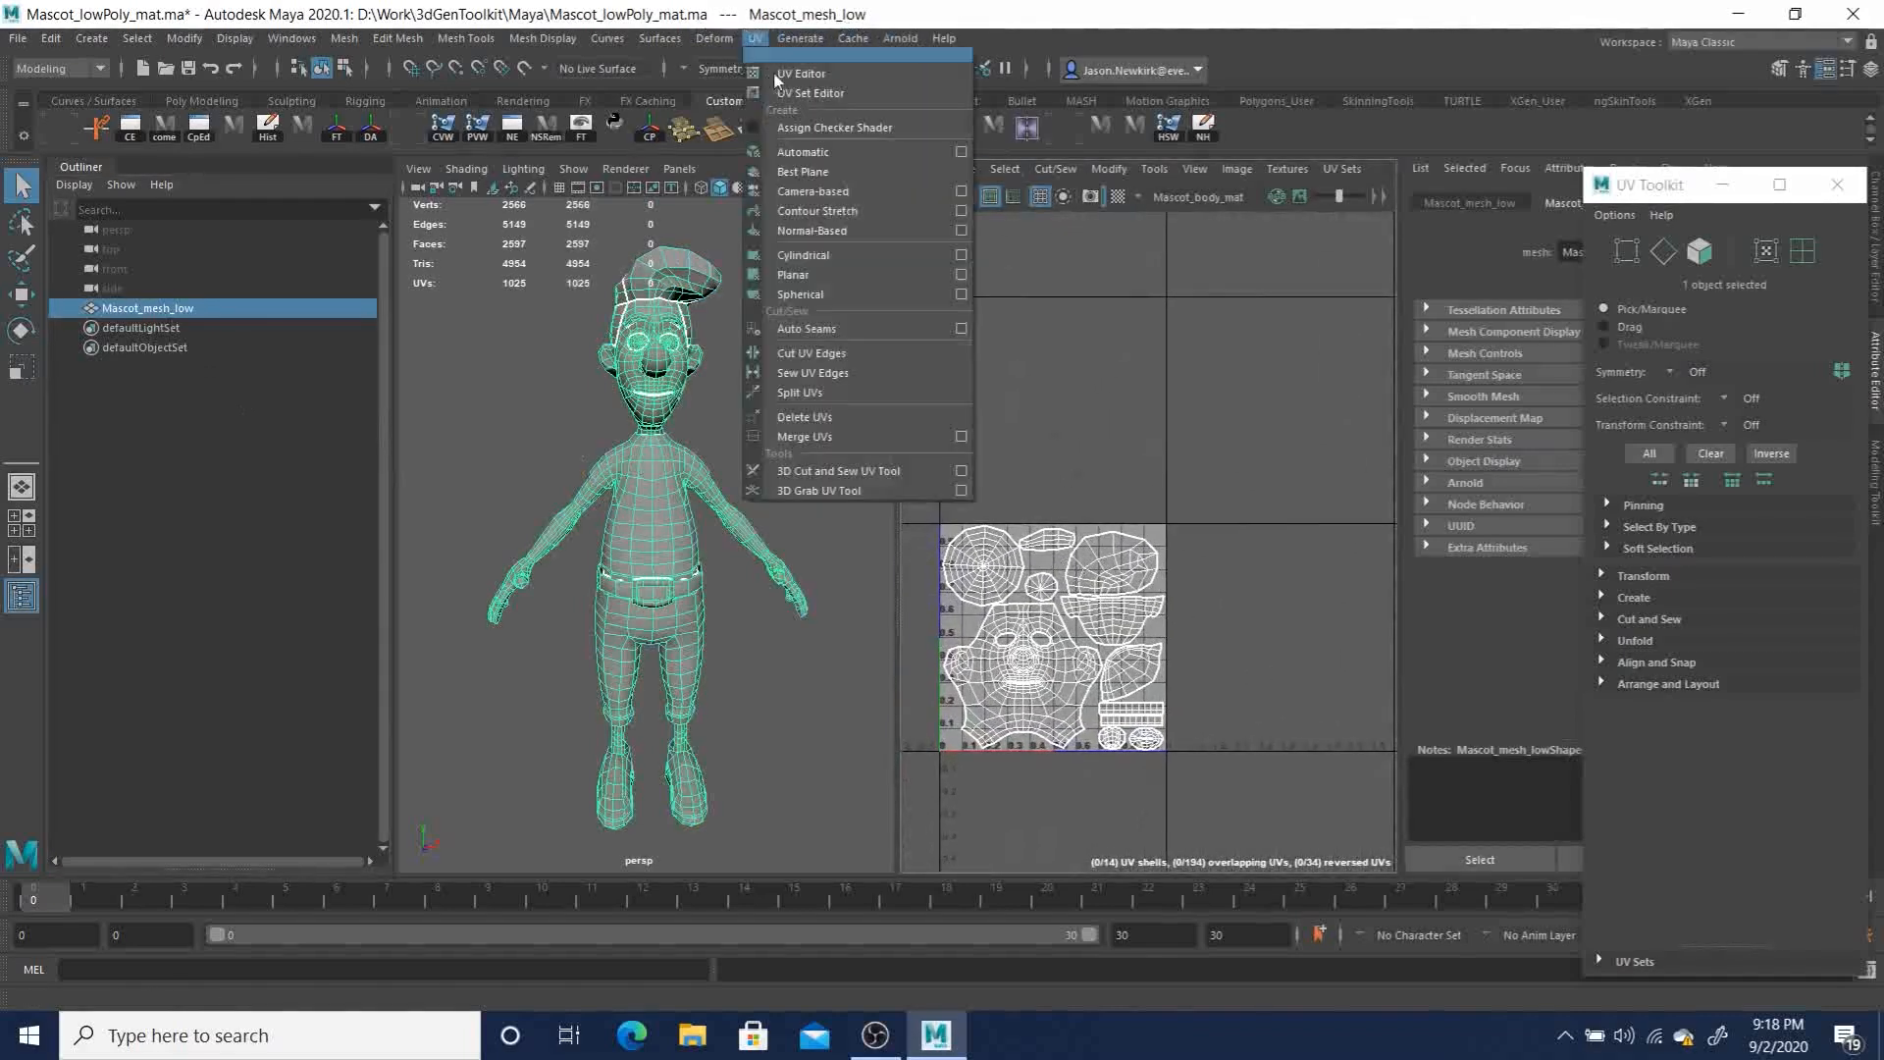
{"action": "left_click", "coordinate": [790, 73]}
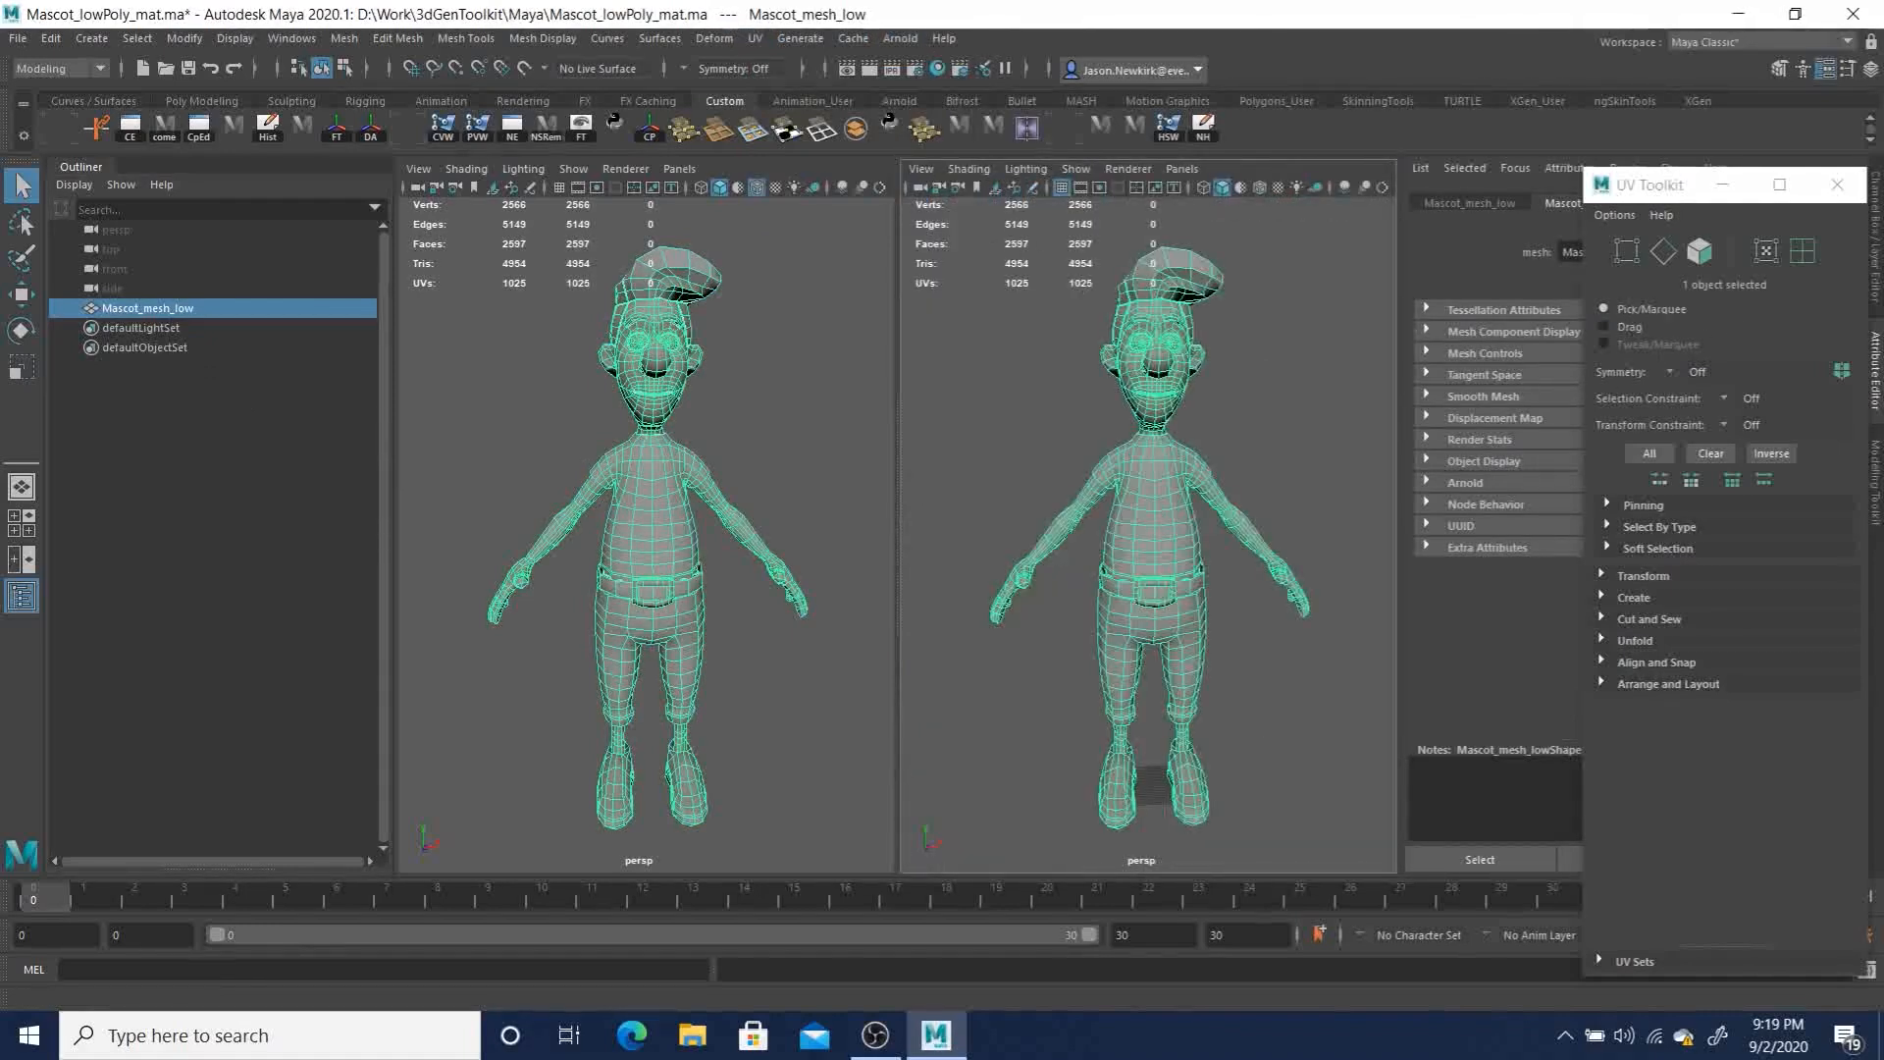
{"action": "left_click", "coordinate": [1195, 168]}
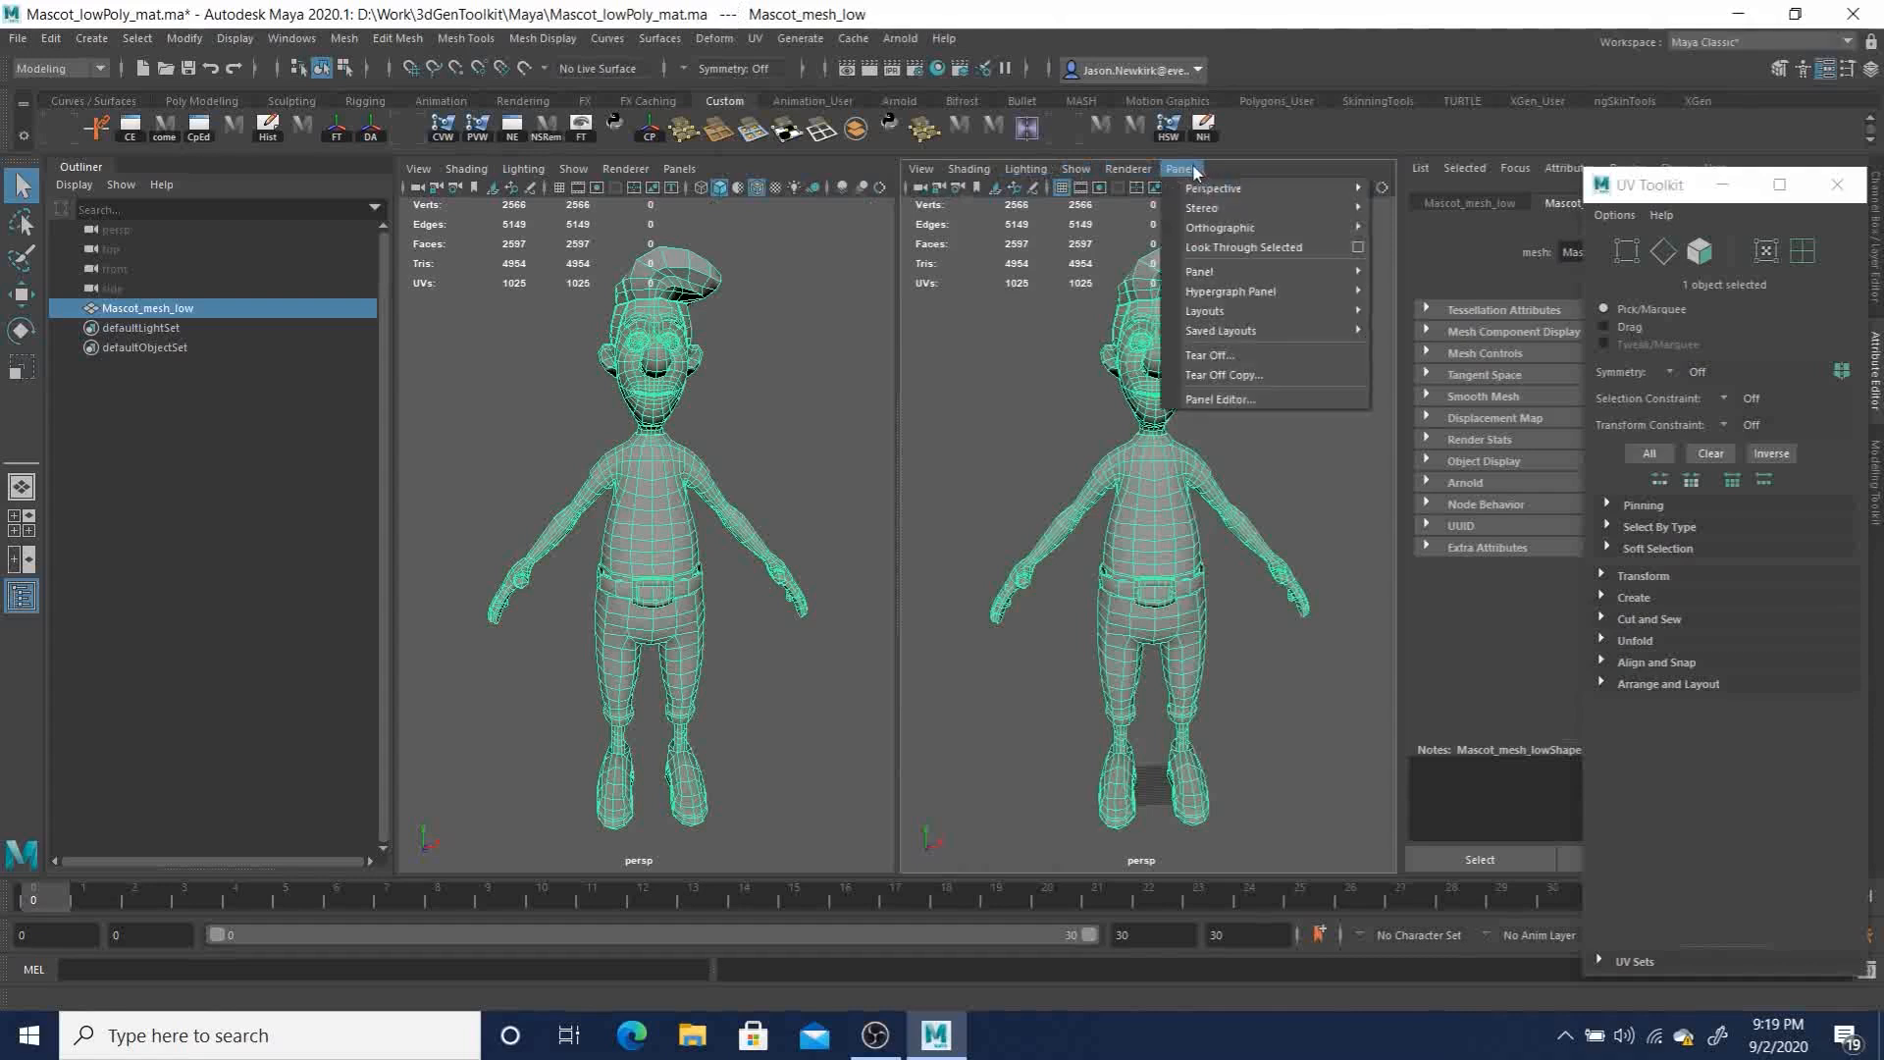
{"action": "mouse_move", "coordinate": [1265, 330]}
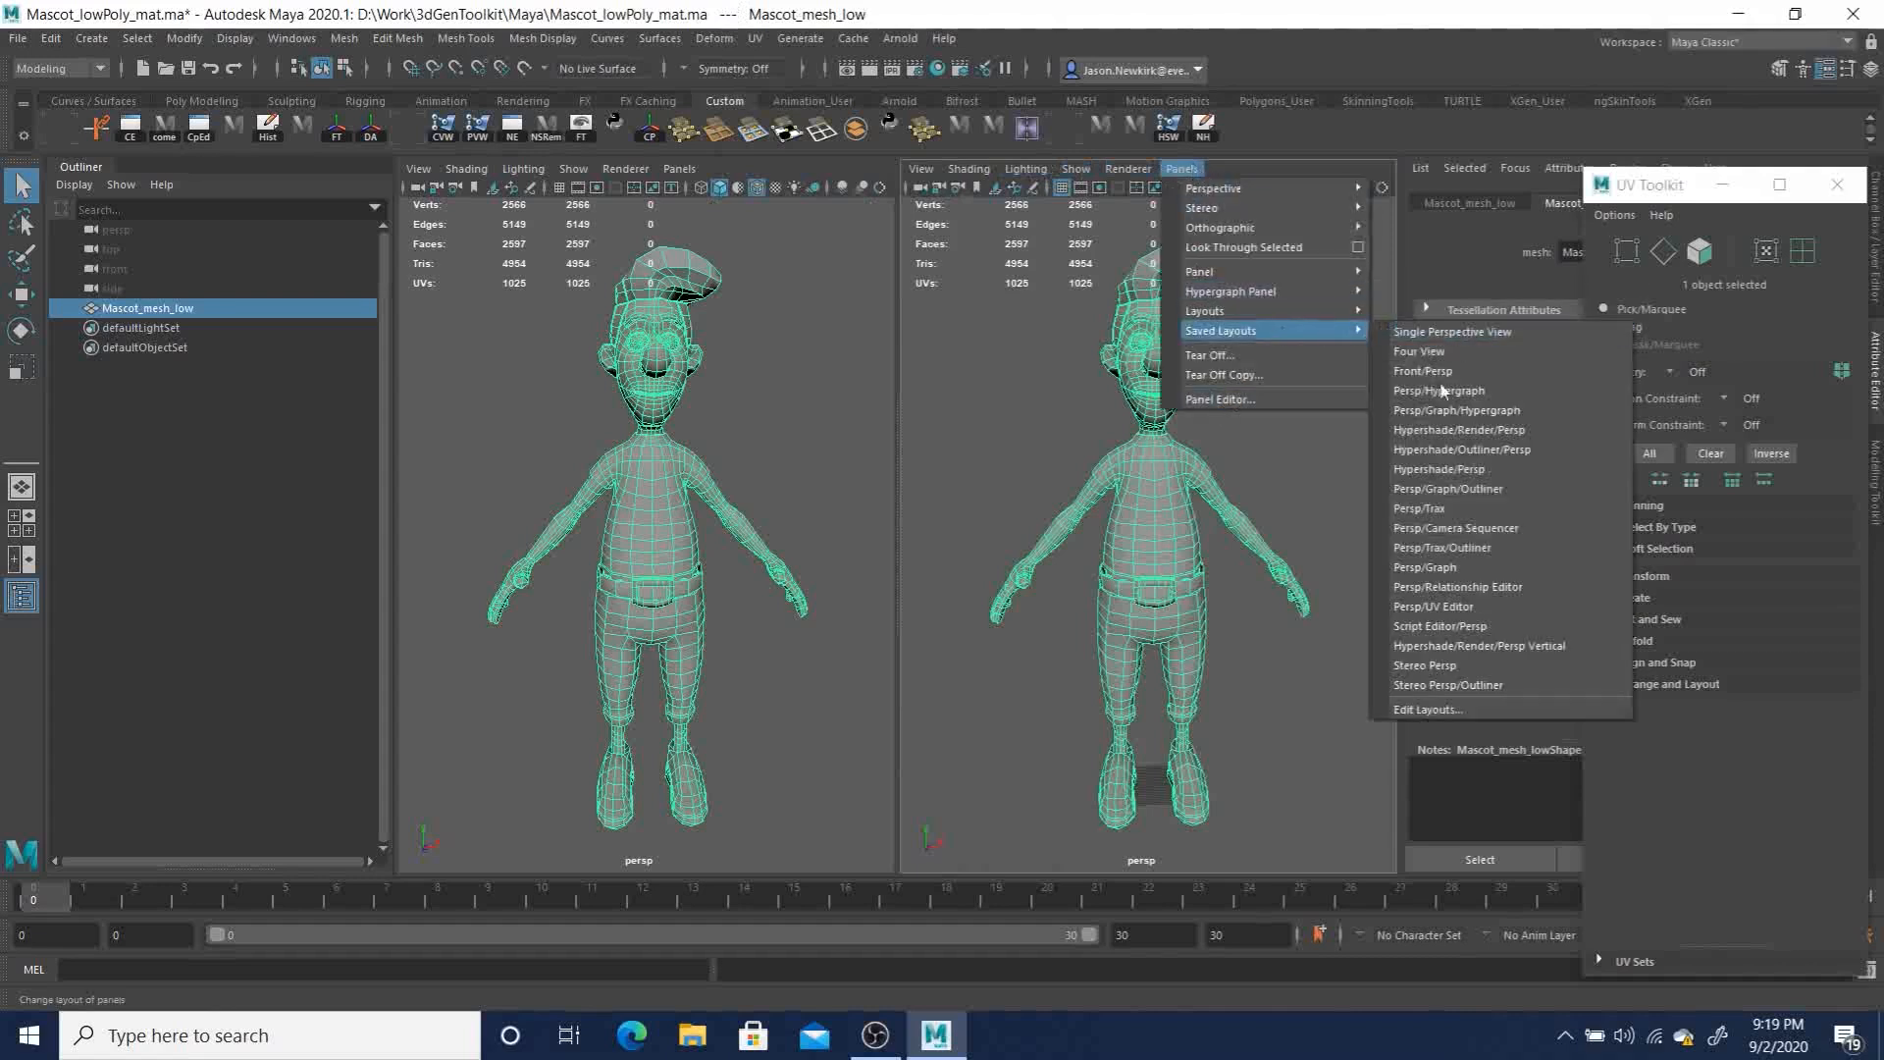
{"action": "left_click", "coordinate": [1466, 607]}
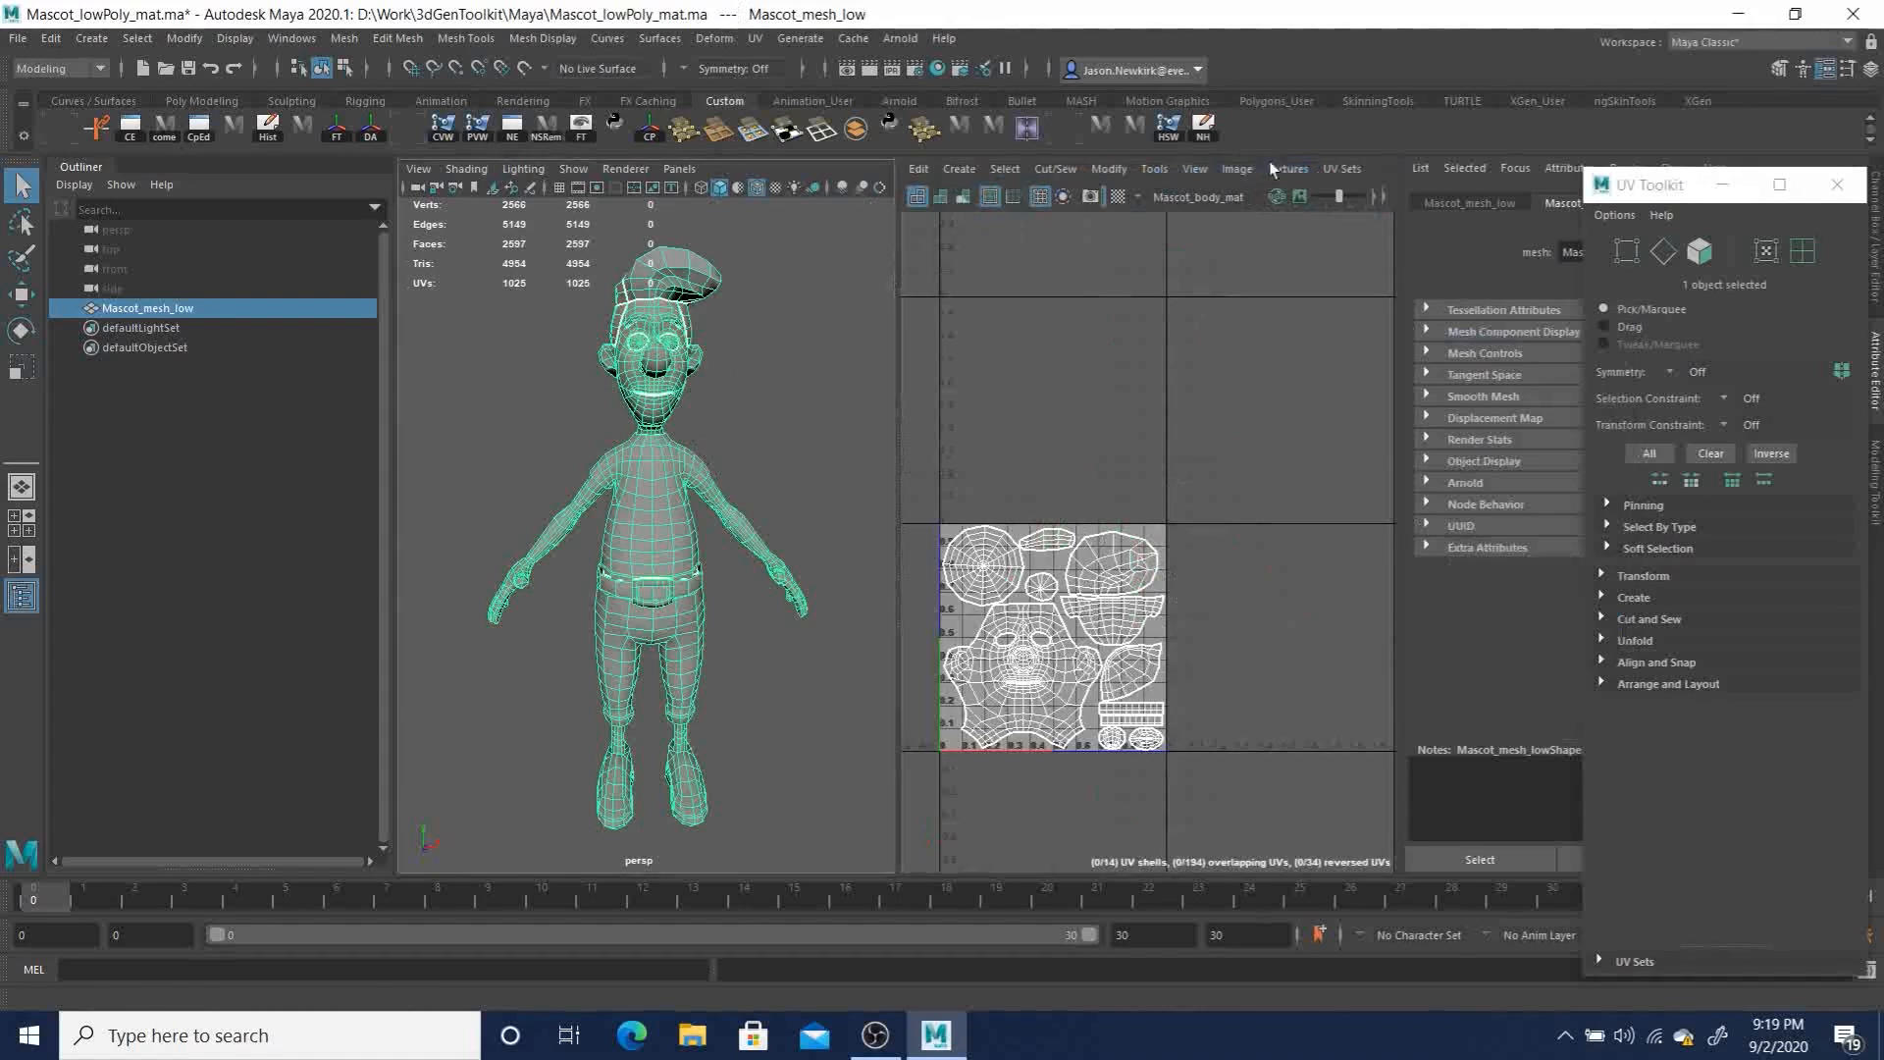
Step: Open the UV Set Editor and make map1 the current UV set of the mascot mesh
{"action": "left_click", "coordinate": [1342, 169]}
{"action": "left_click", "coordinate": [1364, 200]}
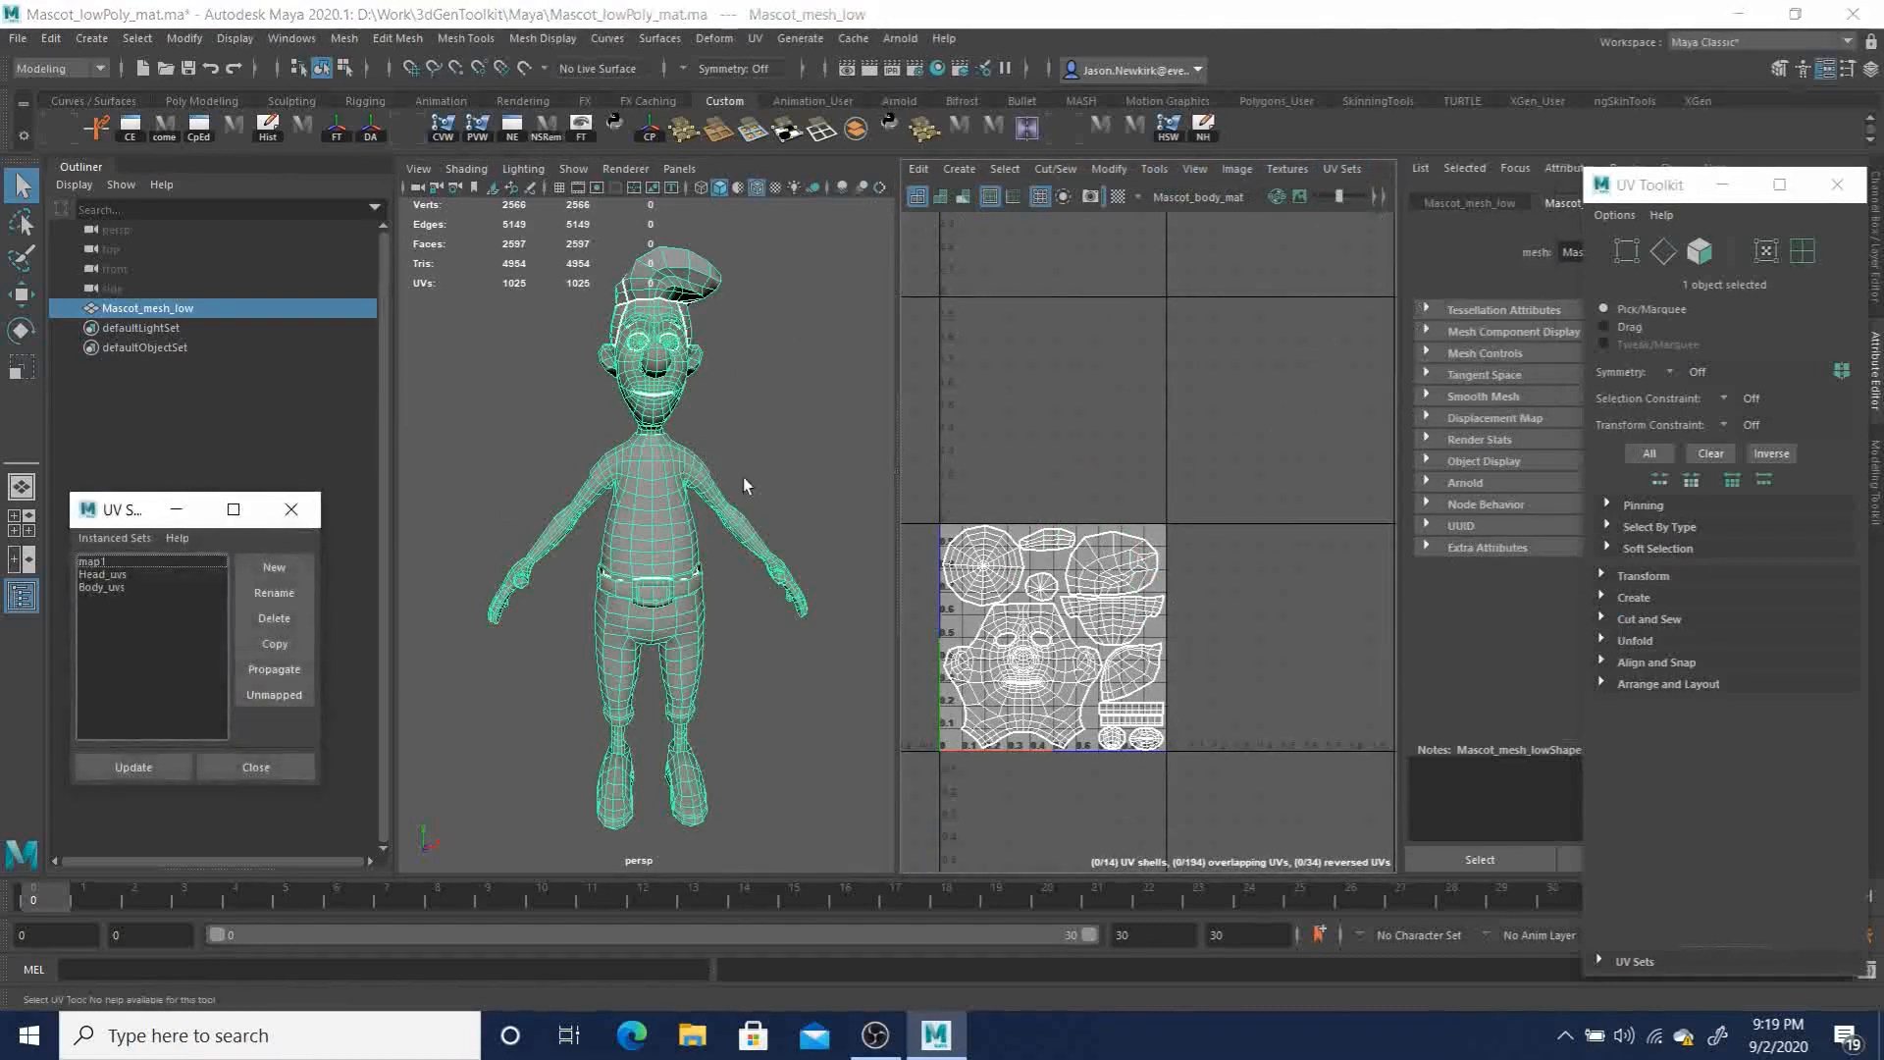
{"action": "left_click", "coordinate": [94, 562]}
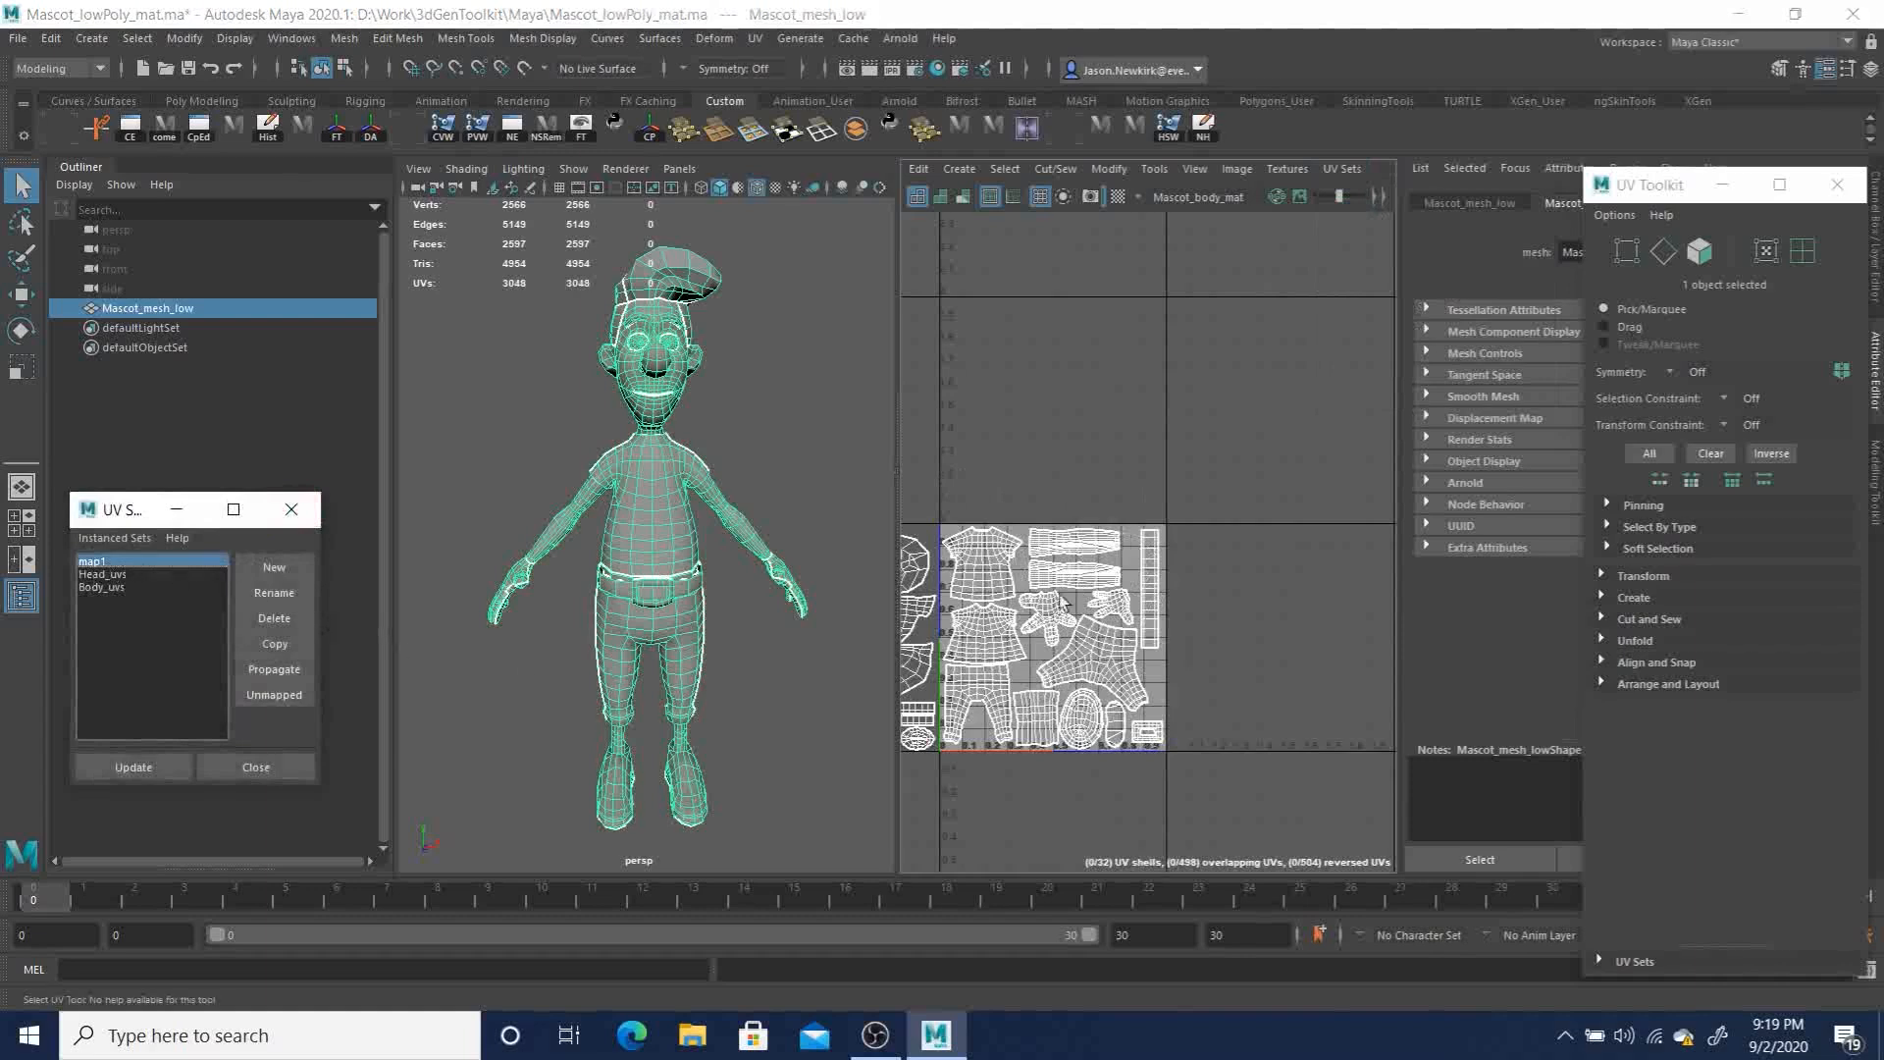
{"action": "middle_click_drag", "start_coordinate": [989, 579], "coordinate": [1168, 521], "text": "alt"}
{"action": "scroll", "coordinate": [1168, 521], "scroll_direction": "down", "scroll_amount": 1}
{"action": "middle_click_drag", "start_coordinate": [1198, 603], "coordinate": [1167, 563], "text": "alt"}
{"action": "scroll", "coordinate": [1141, 549], "scroll_direction": "down", "scroll_amount": 2}
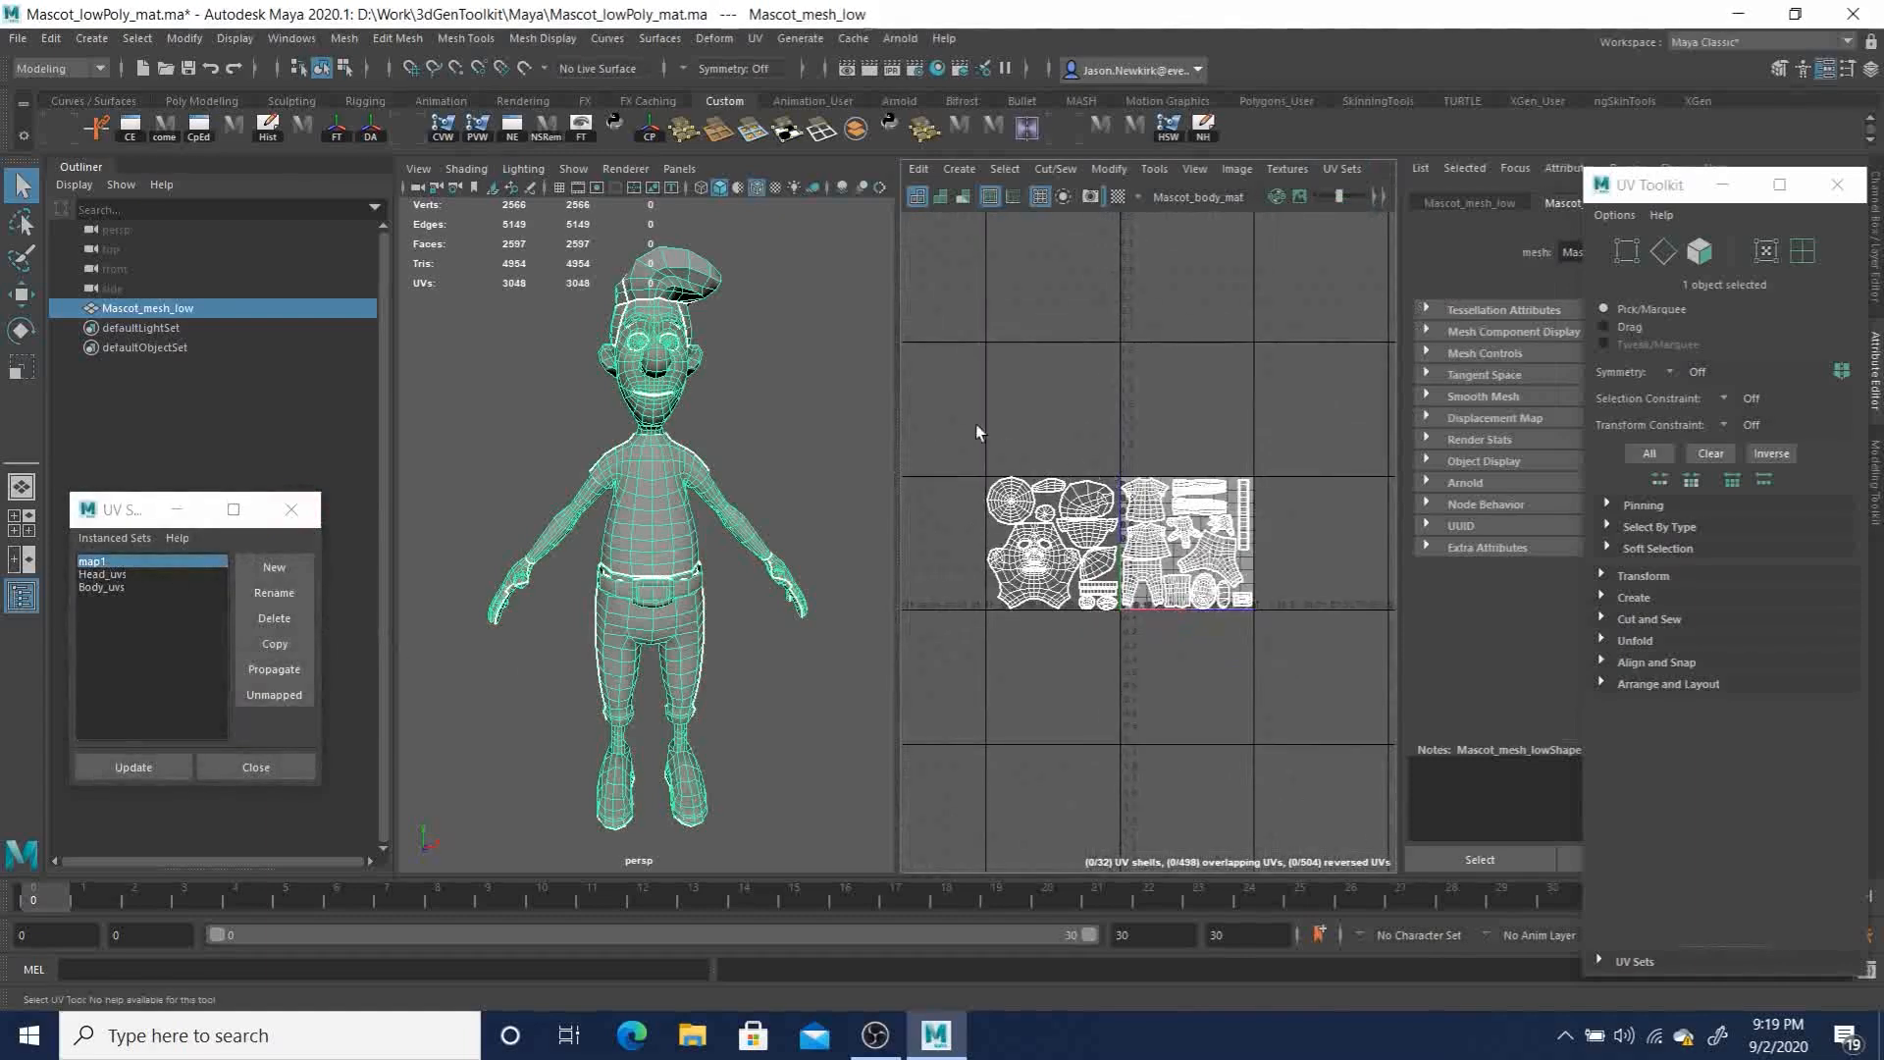
Step: Select all head and body UV shells and snap them together to the left side of the 0–1 tile
{"action": "left_click_drag", "start_coordinate": [944, 418], "coordinate": [1310, 665]}
{"action": "right_click_drag", "start_coordinate": [1057, 549], "coordinate": [991, 523]}
{"action": "left_click_drag", "start_coordinate": [927, 409], "coordinate": [1324, 691]}
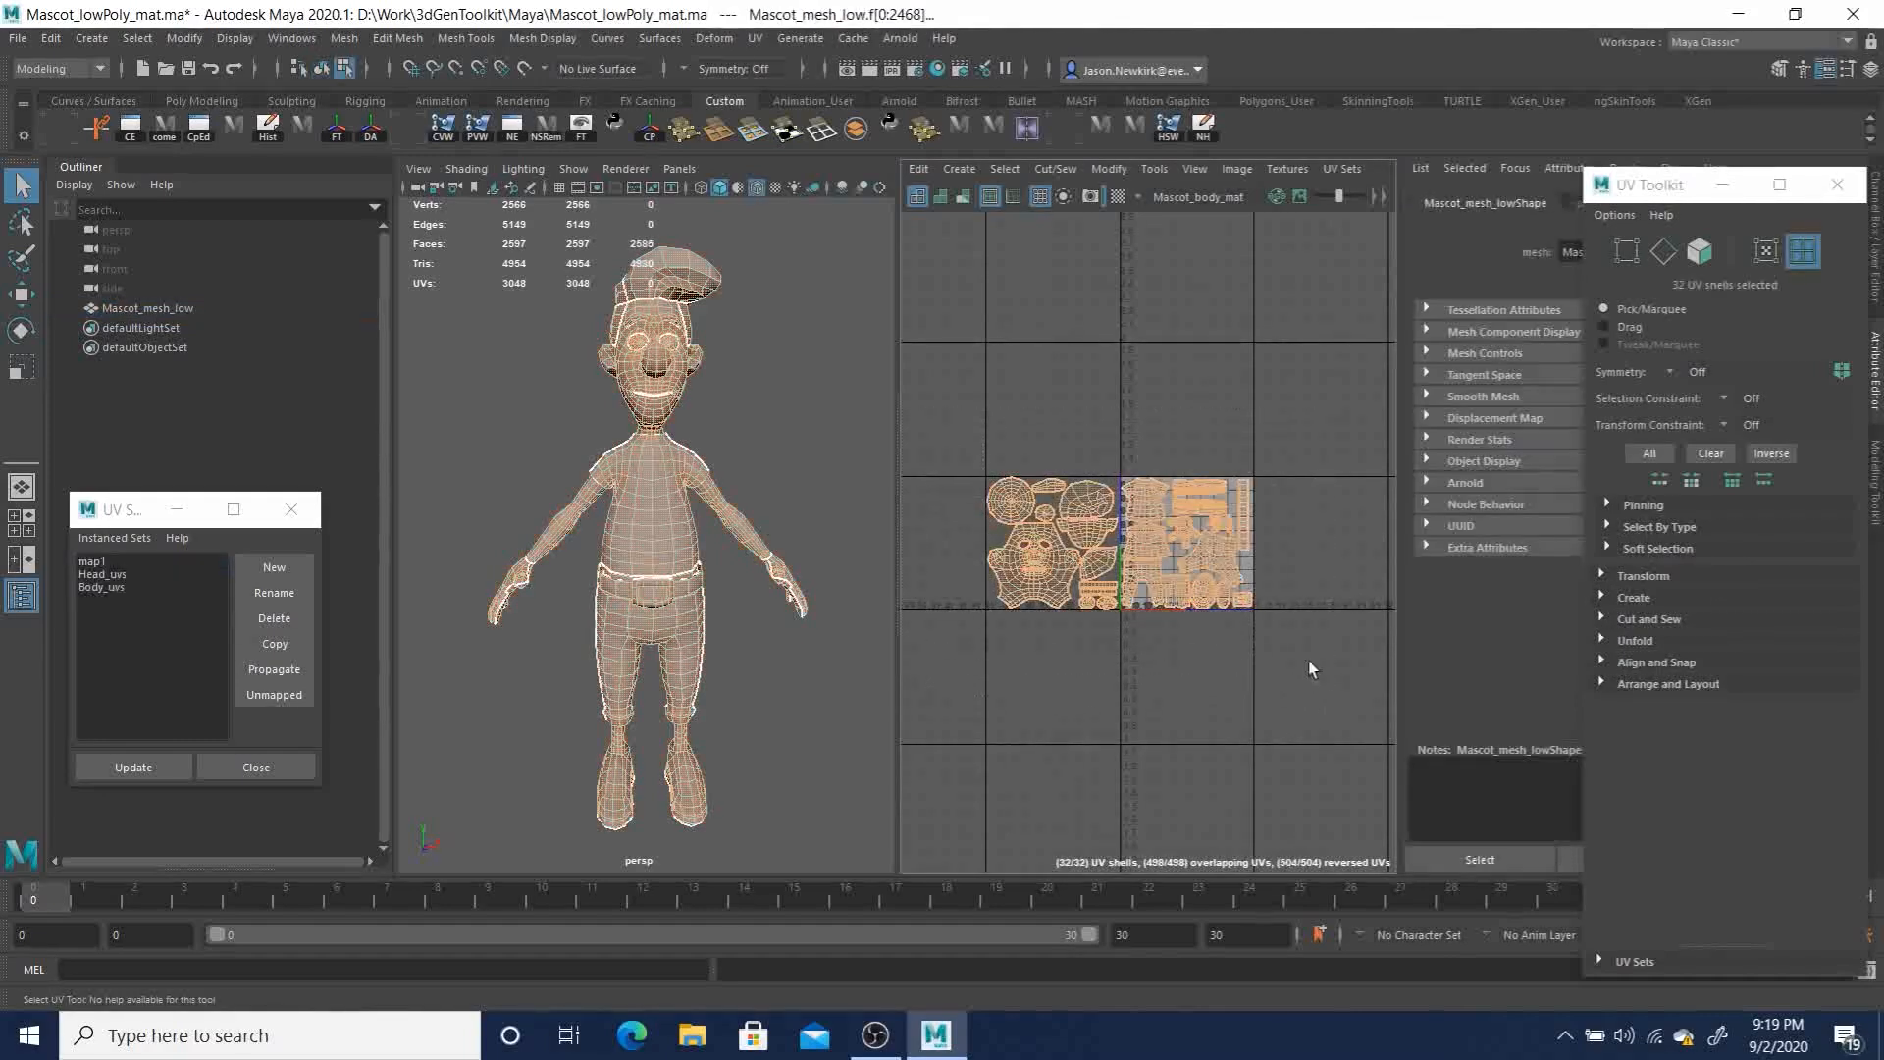
{"action": "left_click", "coordinate": [1605, 662]}
{"action": "left_click", "coordinate": [1682, 814]}
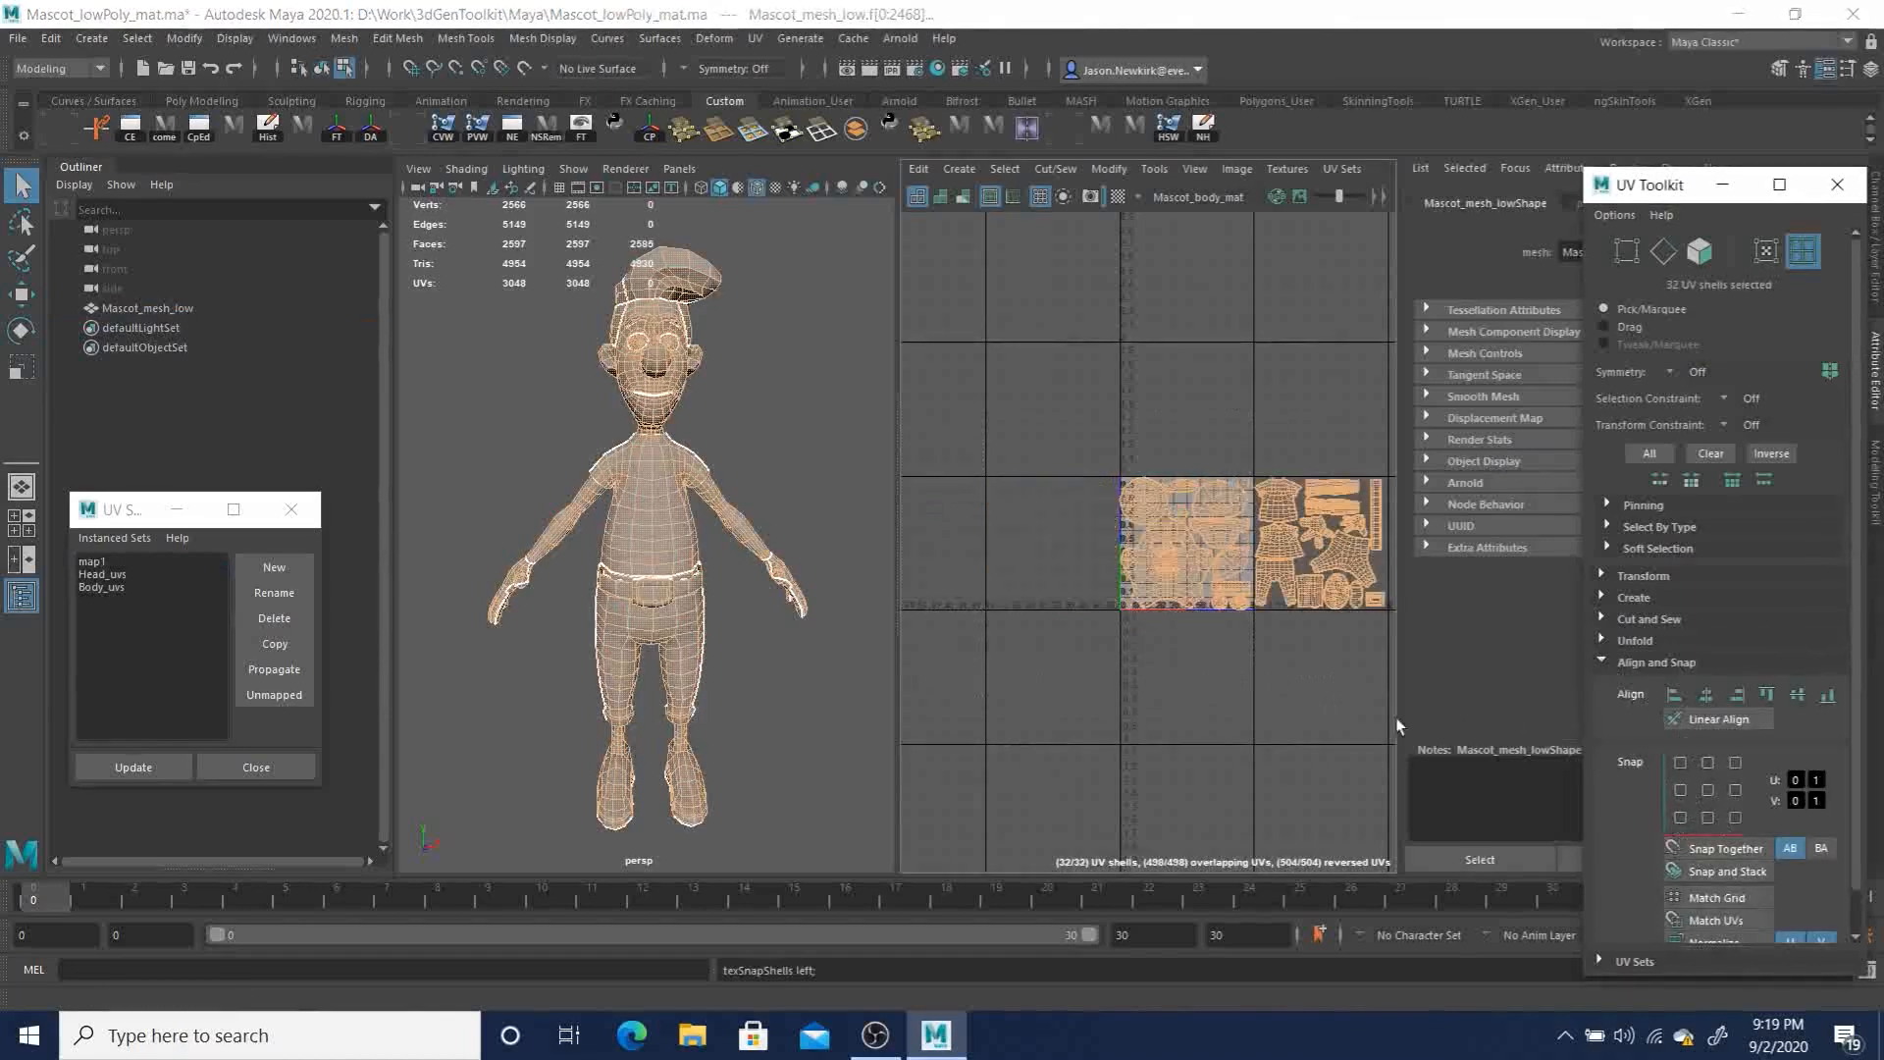
Step: Nudge all selected UV shells slightly along positive U so the head shells clear the tile's left border
{"action": "key", "text": "f"}
{"action": "scroll", "coordinate": [1154, 714], "scroll_direction": "up", "scroll_amount": 3}
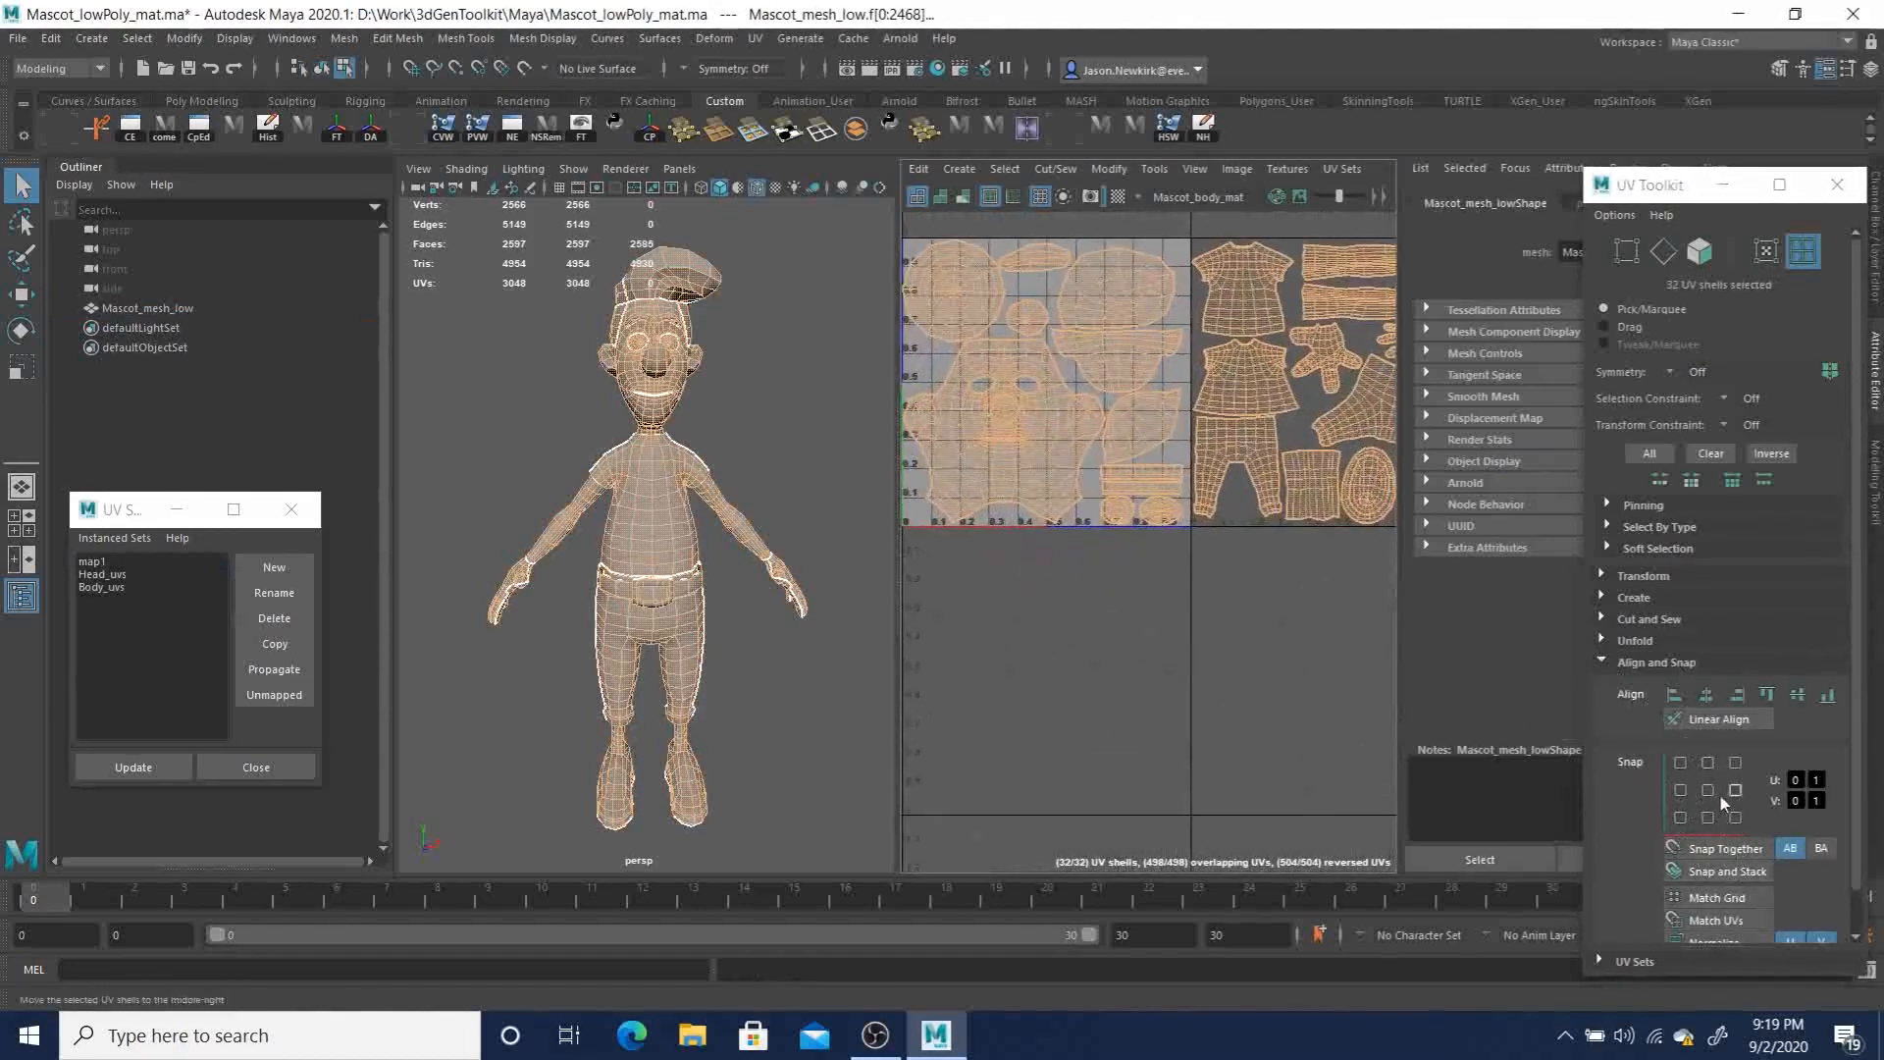
{"action": "middle_click_drag", "start_coordinate": [1108, 662], "coordinate": [1163, 691], "text": "alt"}
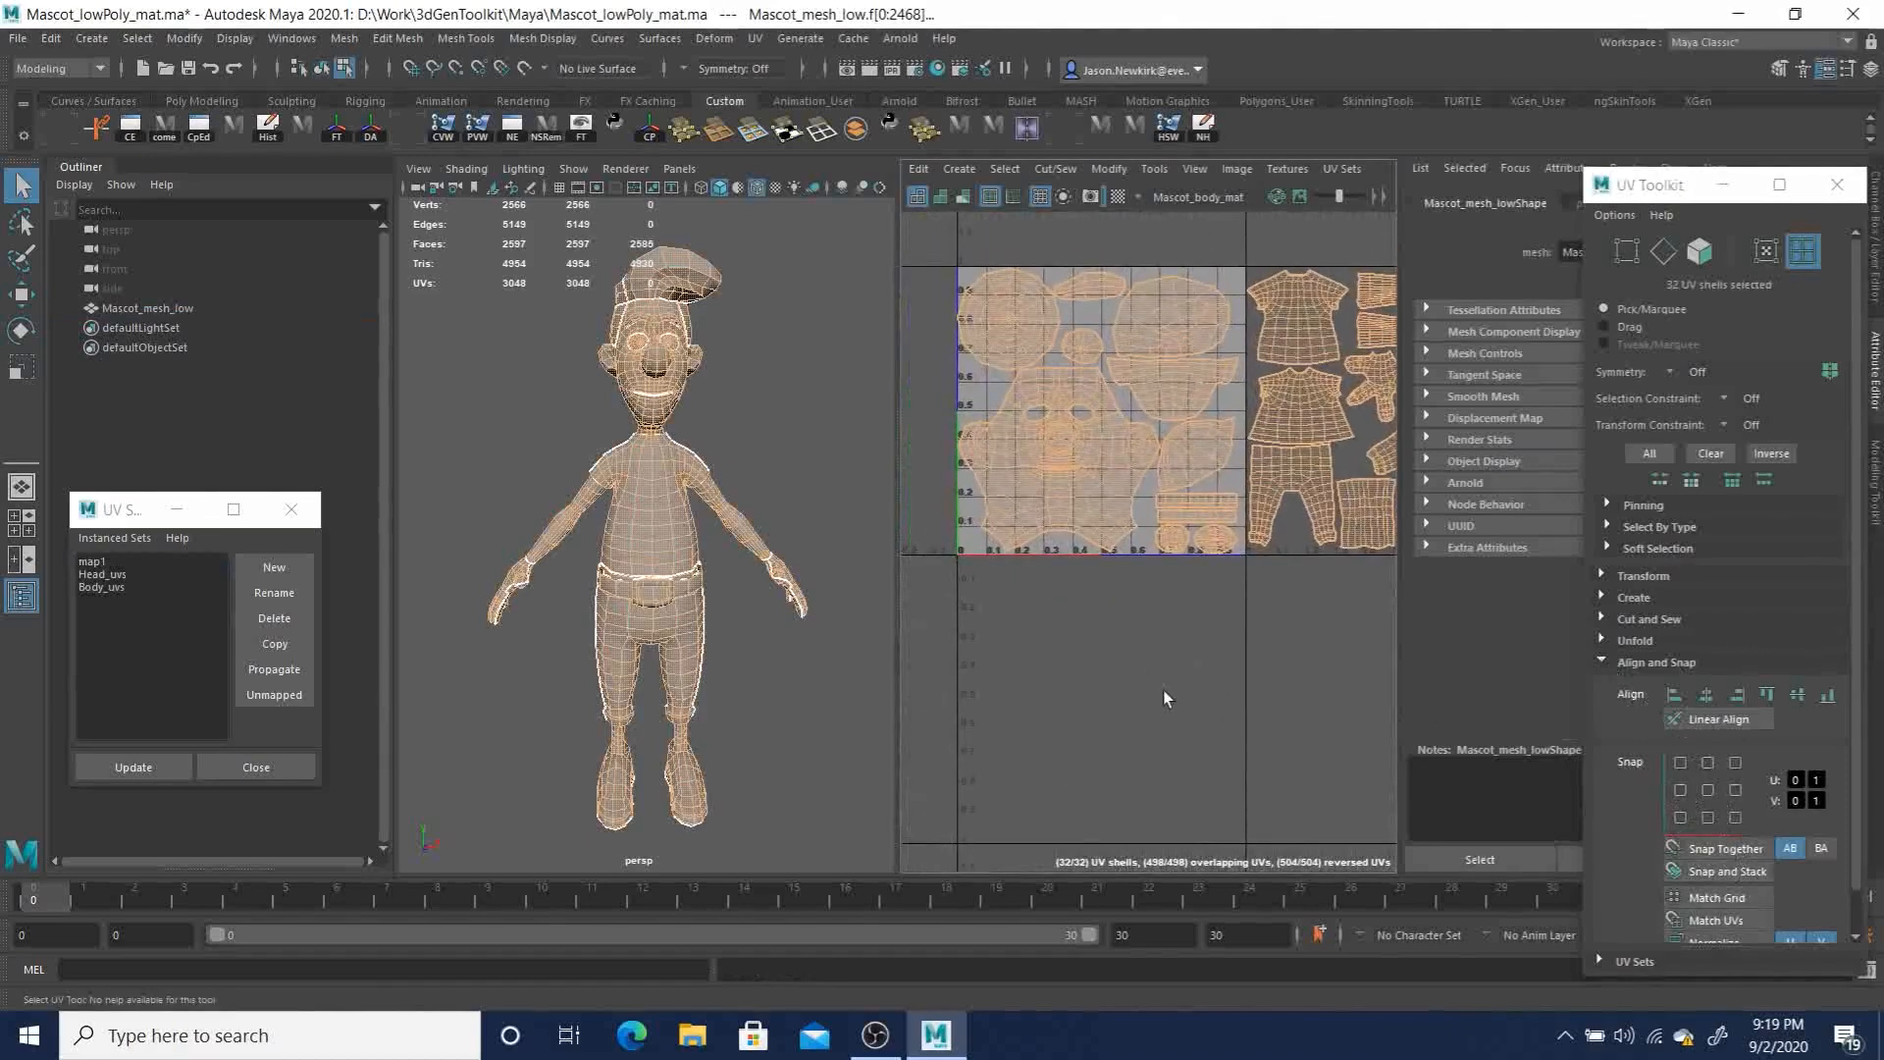
{"action": "key", "text": "w"}
{"action": "left_click_drag", "start_coordinate": [1295, 406], "coordinate": [1303, 413]}
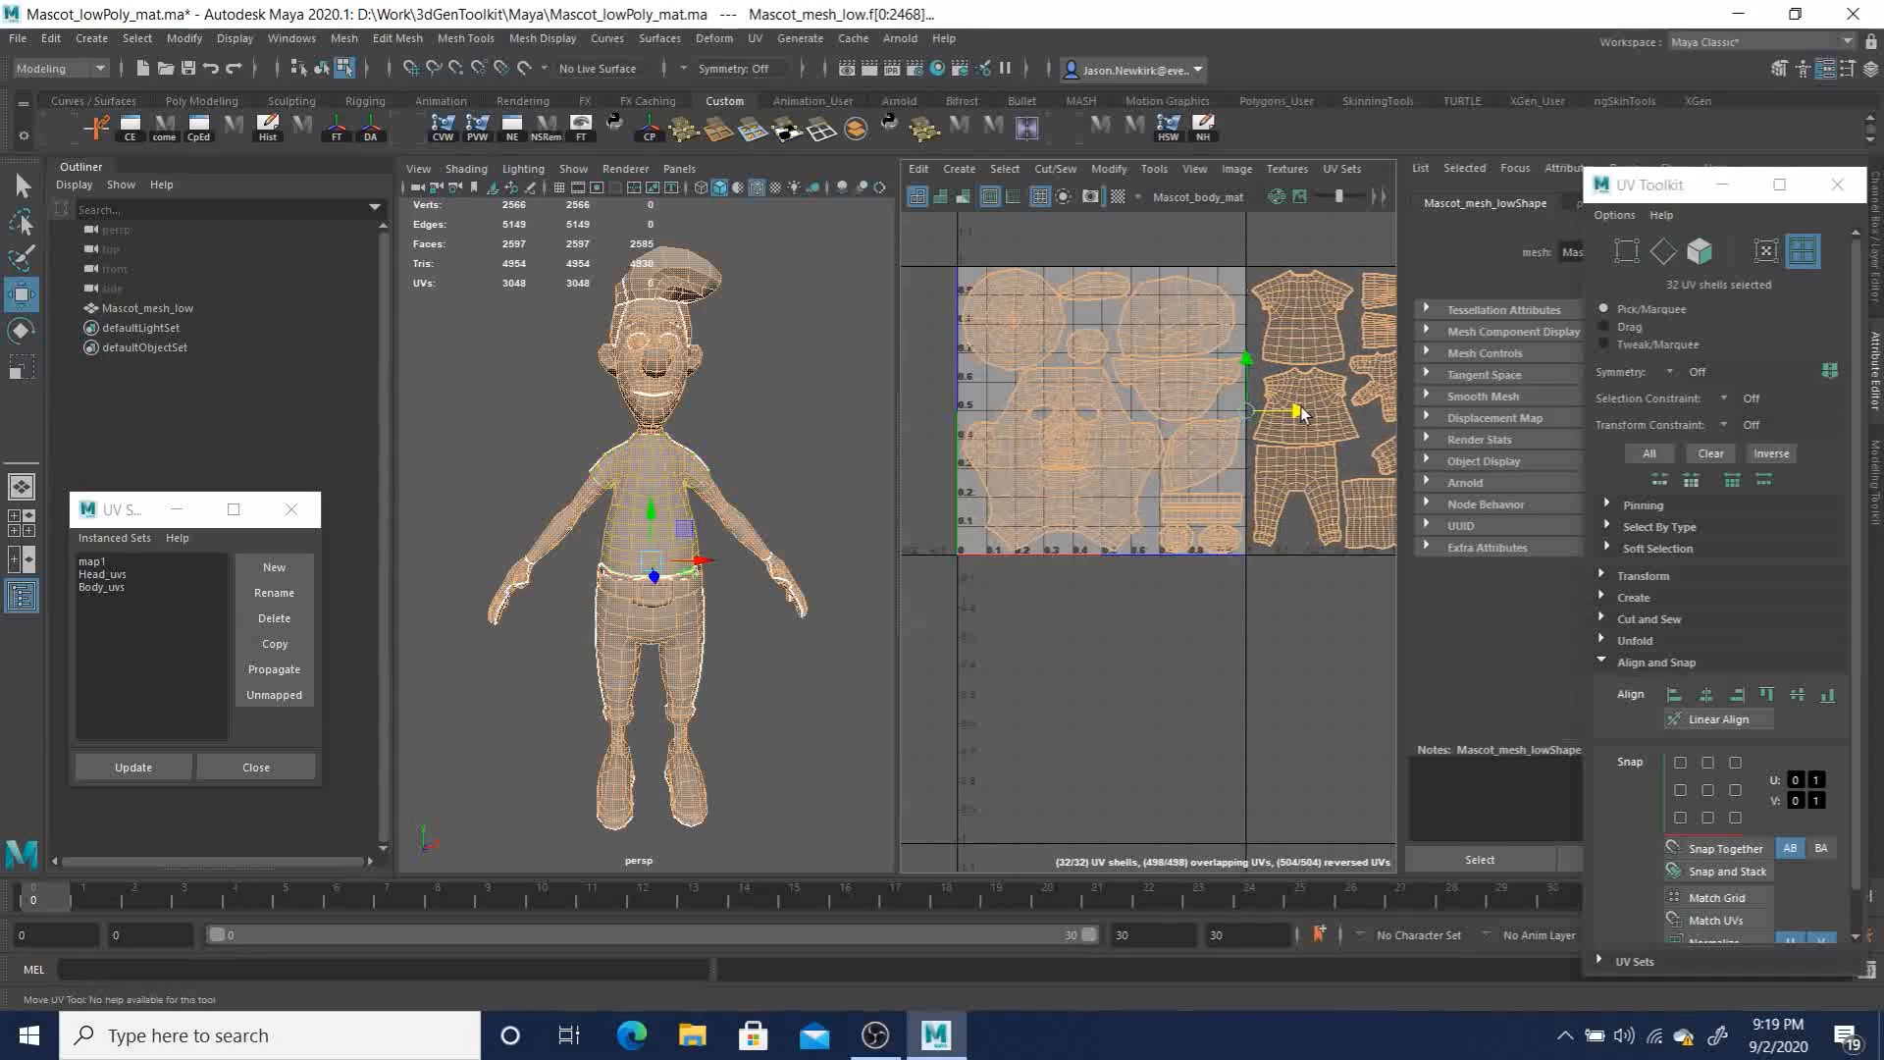
{"action": "scroll", "coordinate": [1254, 614], "scroll_direction": "down", "scroll_amount": 5}
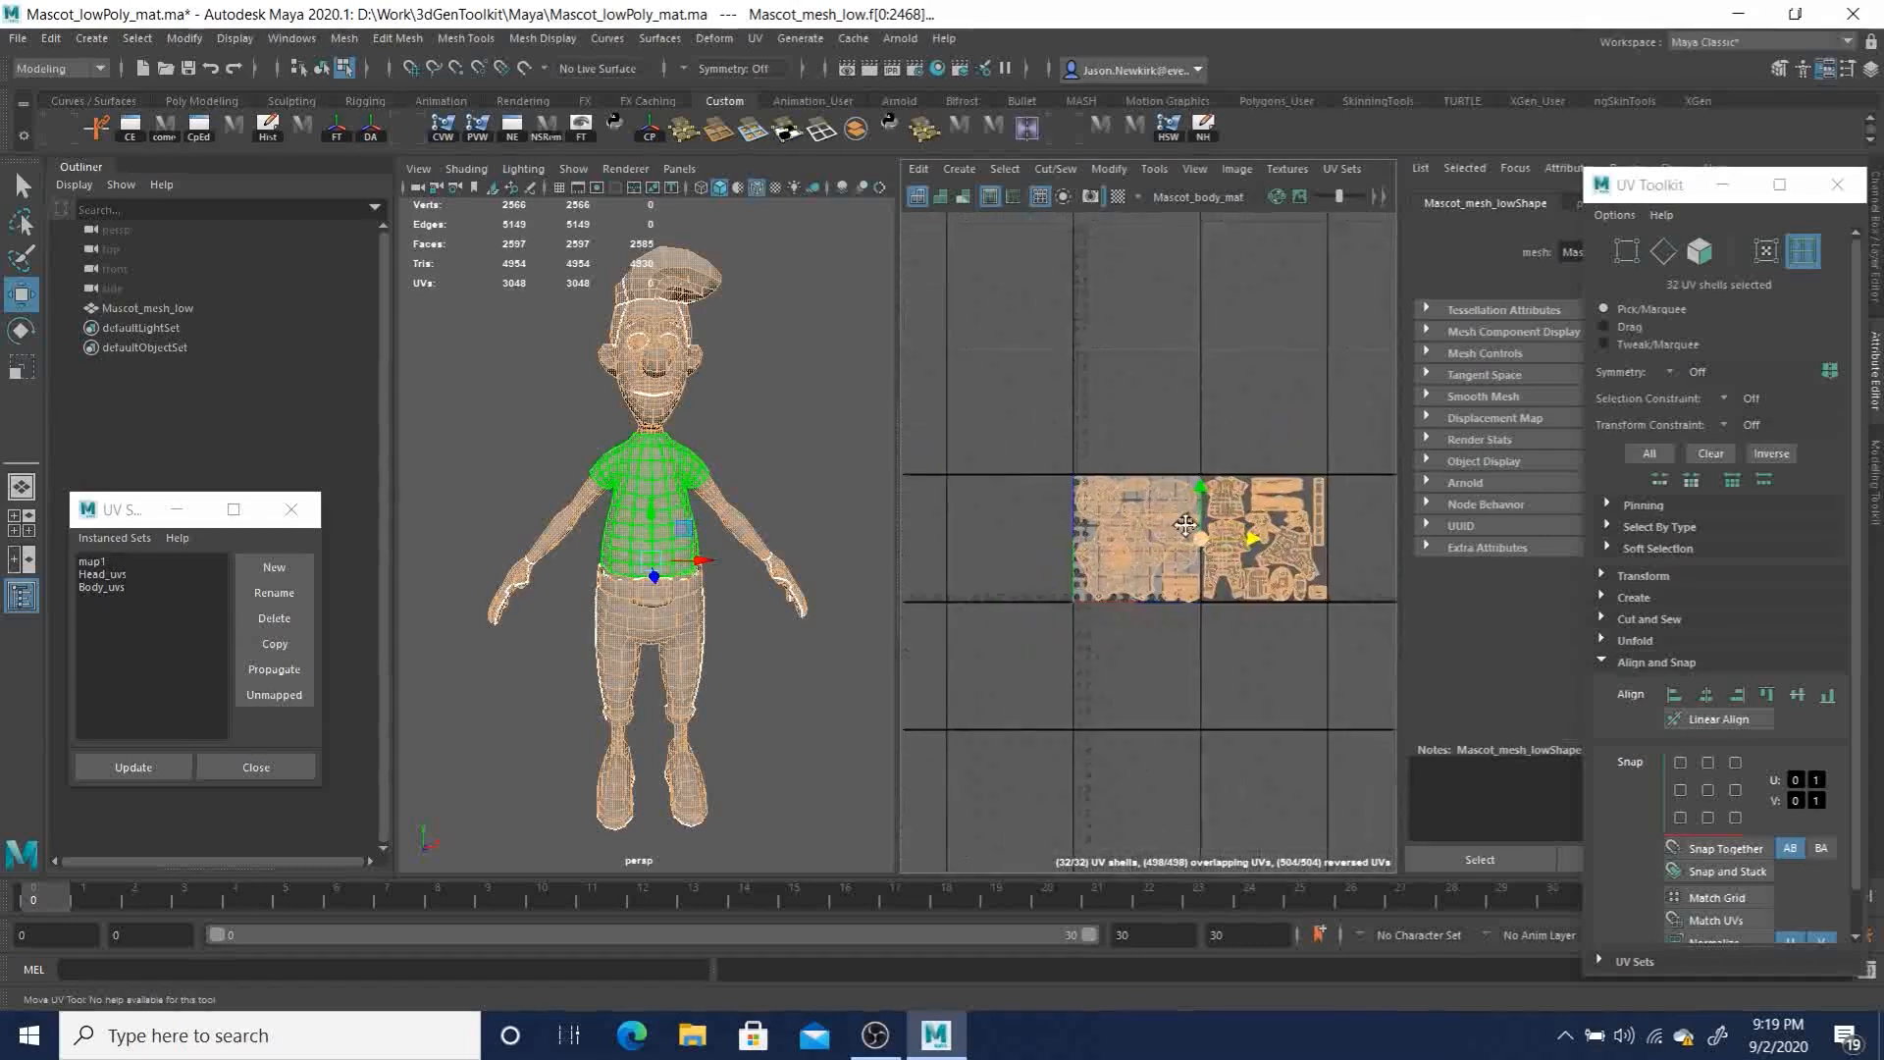
Step: Examine the head and body shell groups in their neighbouring tiles by selecting each group, then clear the selection
{"action": "left_click", "coordinate": [1182, 663]}
{"action": "left_click_drag", "start_coordinate": [1025, 393], "coordinate": [1183, 679]}
{"action": "left_click_drag", "start_coordinate": [1363, 361], "coordinate": [1183, 667]}
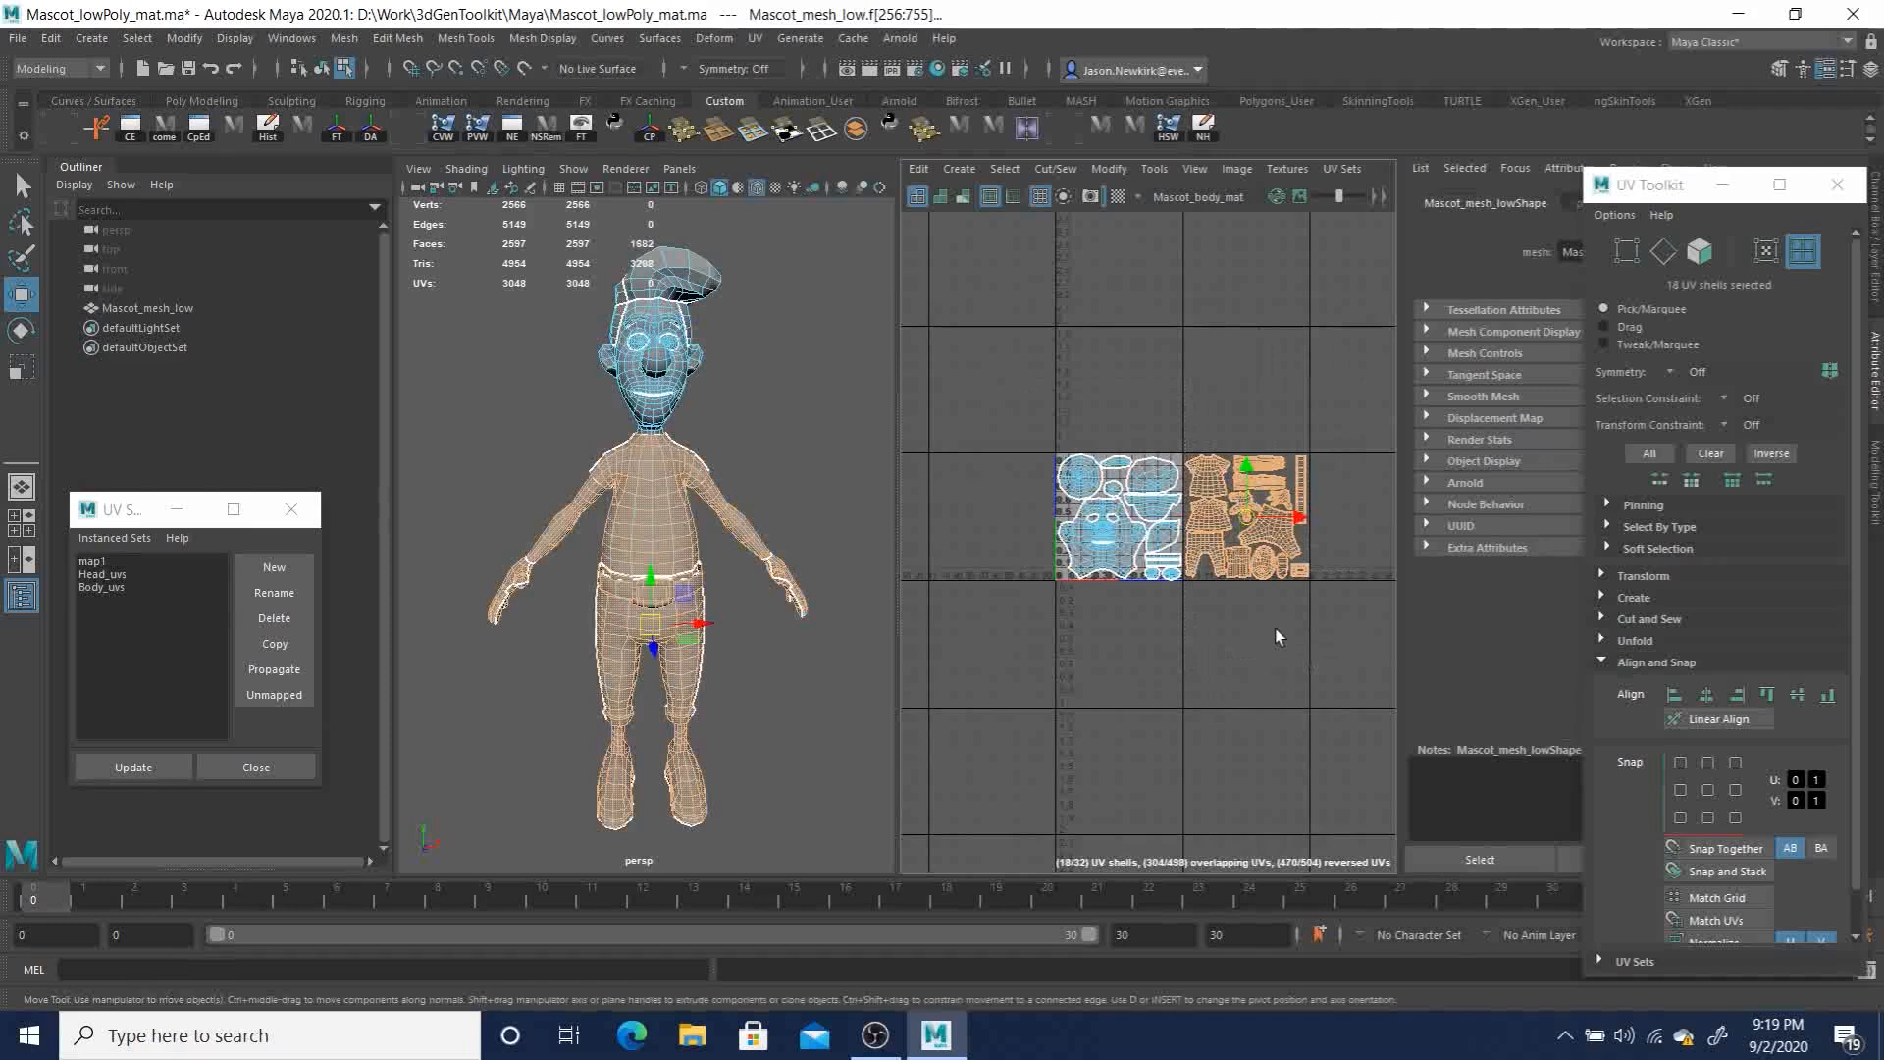
{"action": "left_click", "coordinate": [1256, 690]}
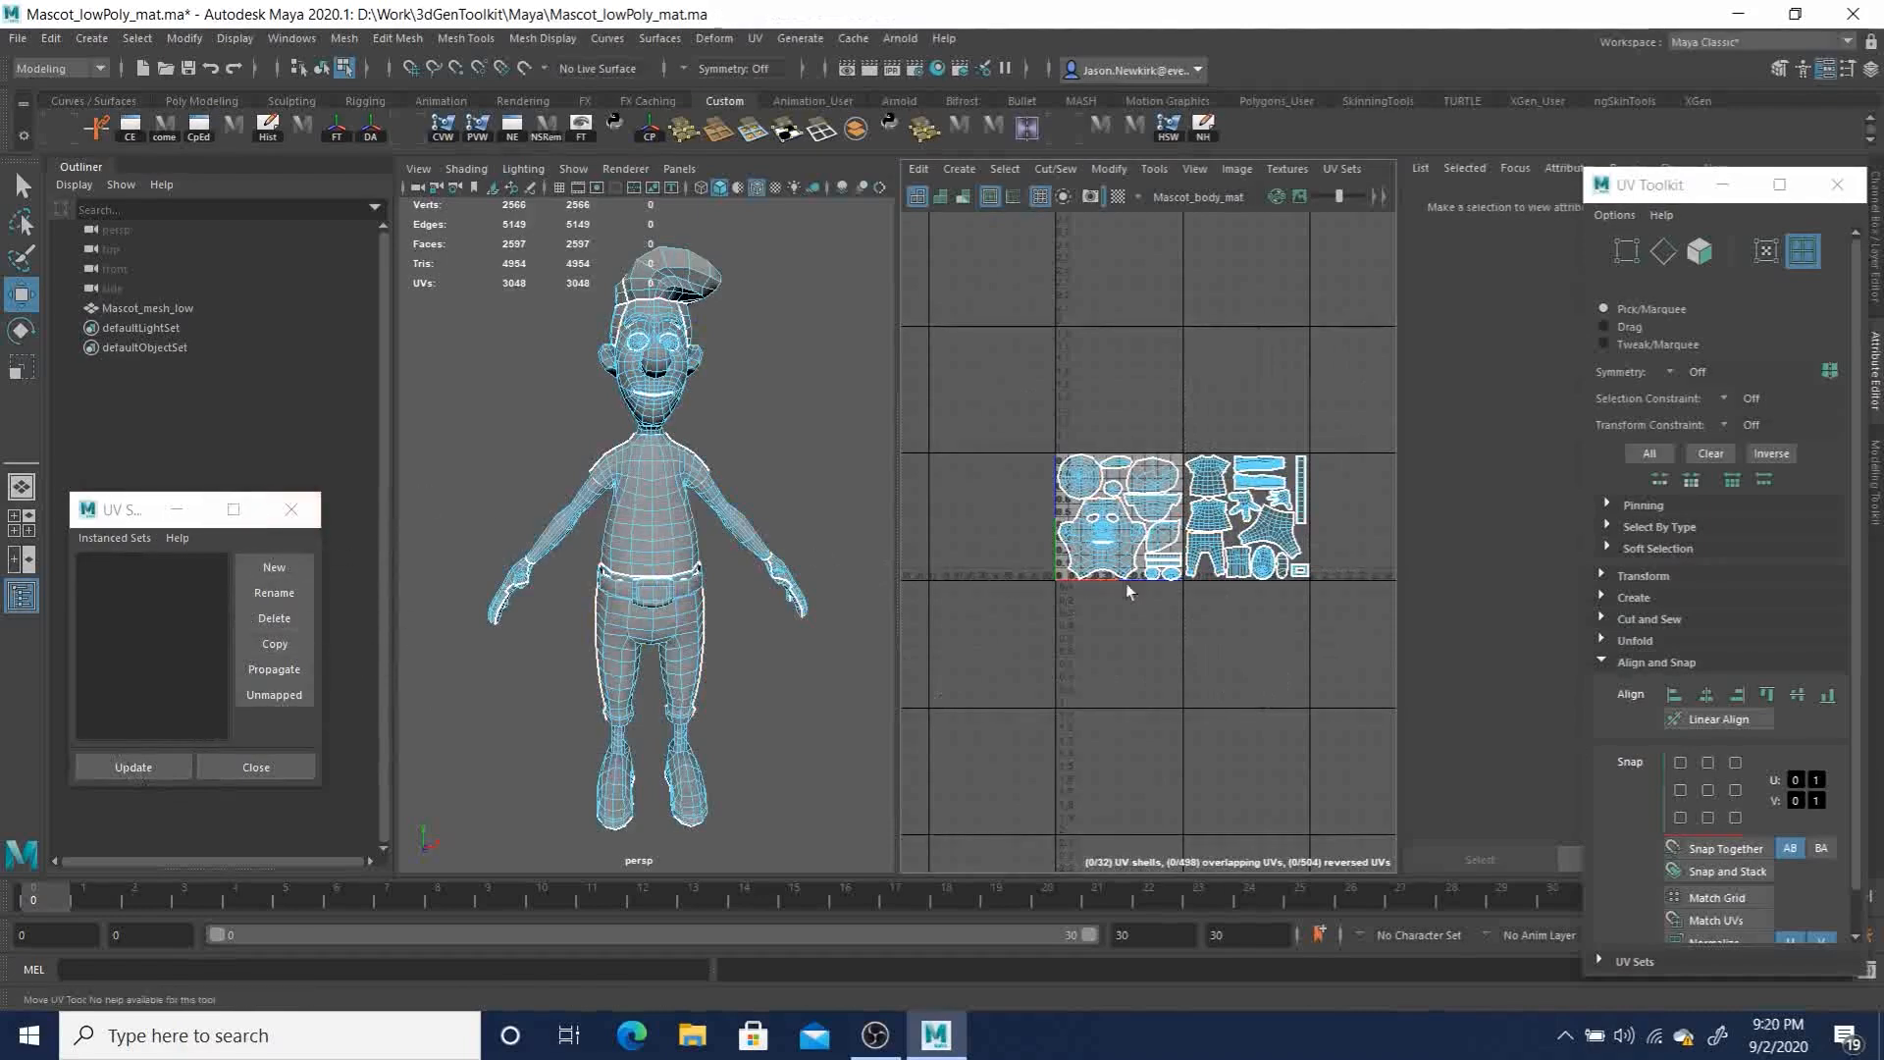
{"action": "left_click_drag", "start_coordinate": [982, 398], "coordinate": [1347, 667]}
{"action": "left_click", "coordinate": [1293, 717]}
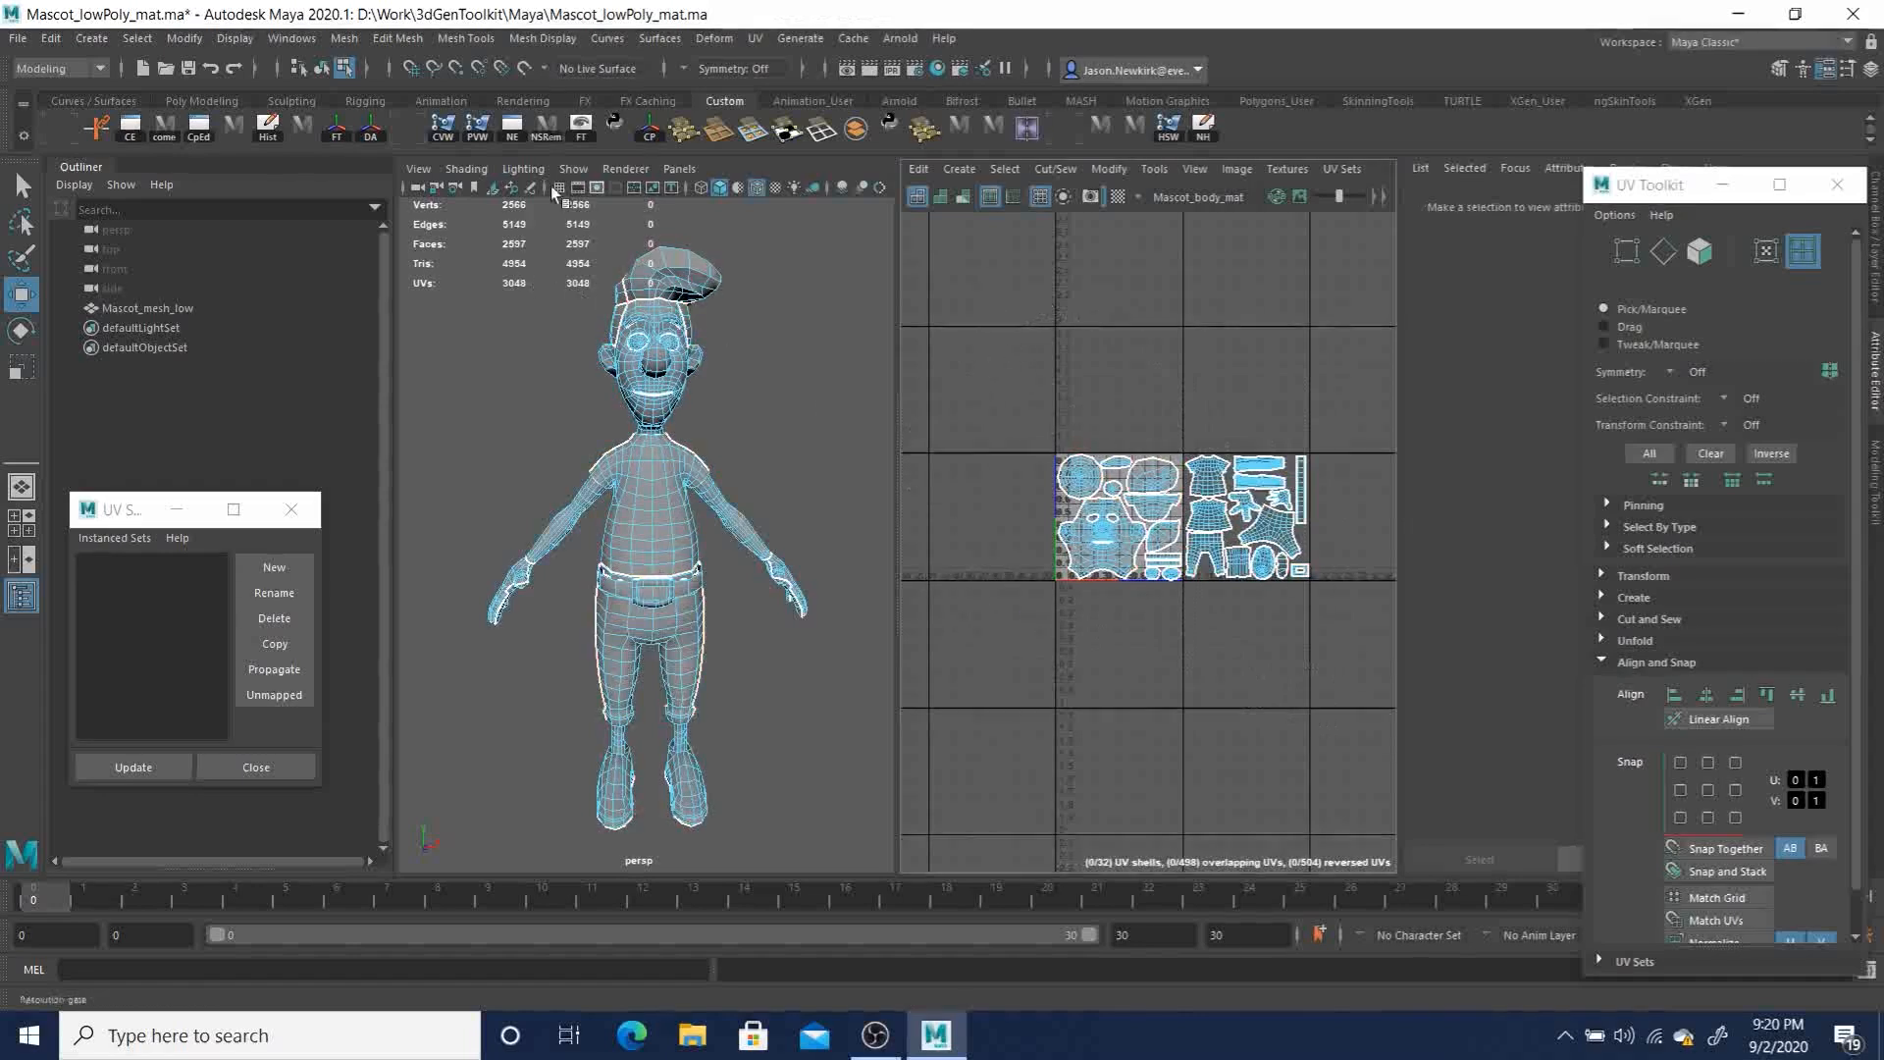
Step: Close the UV Set Editor, return to object selection and select the whole Mascot_mesh_low object
{"action": "left_click", "coordinate": [290, 508]}
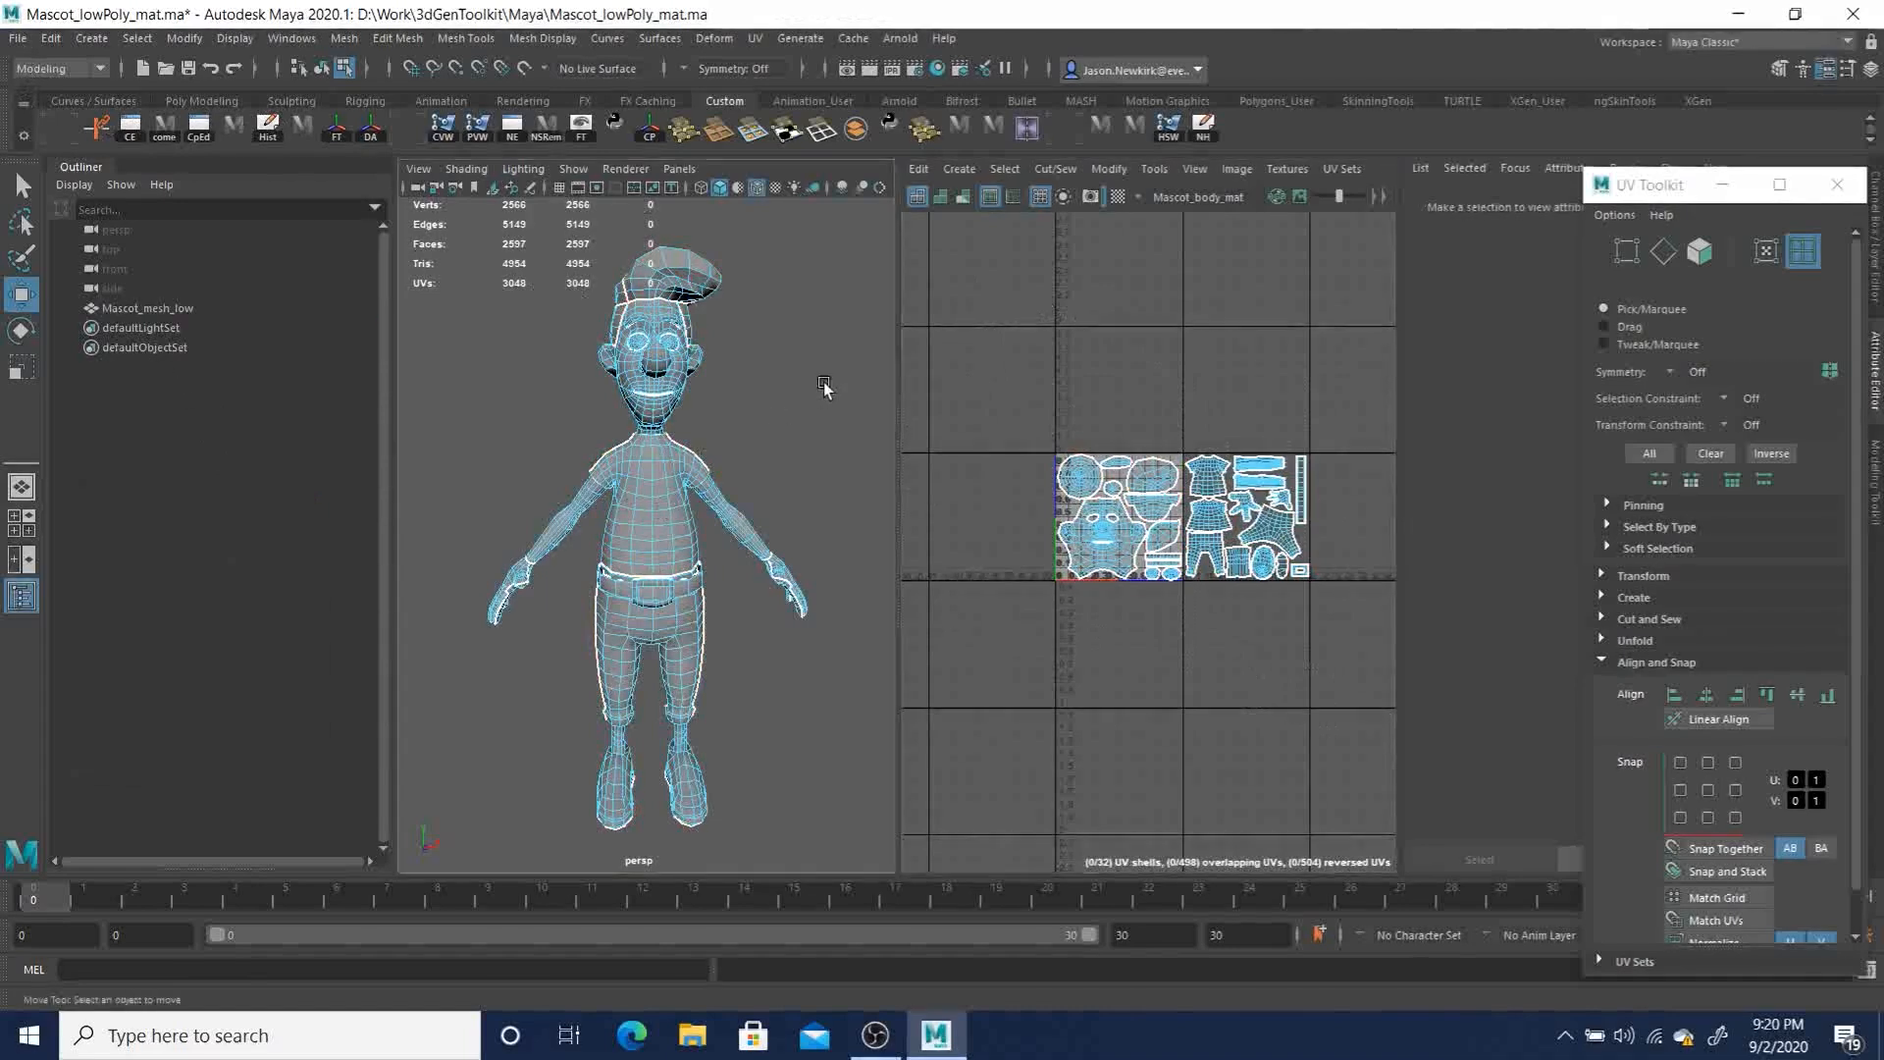
{"action": "key", "text": "F8"}
{"action": "left_click", "coordinate": [817, 429]}
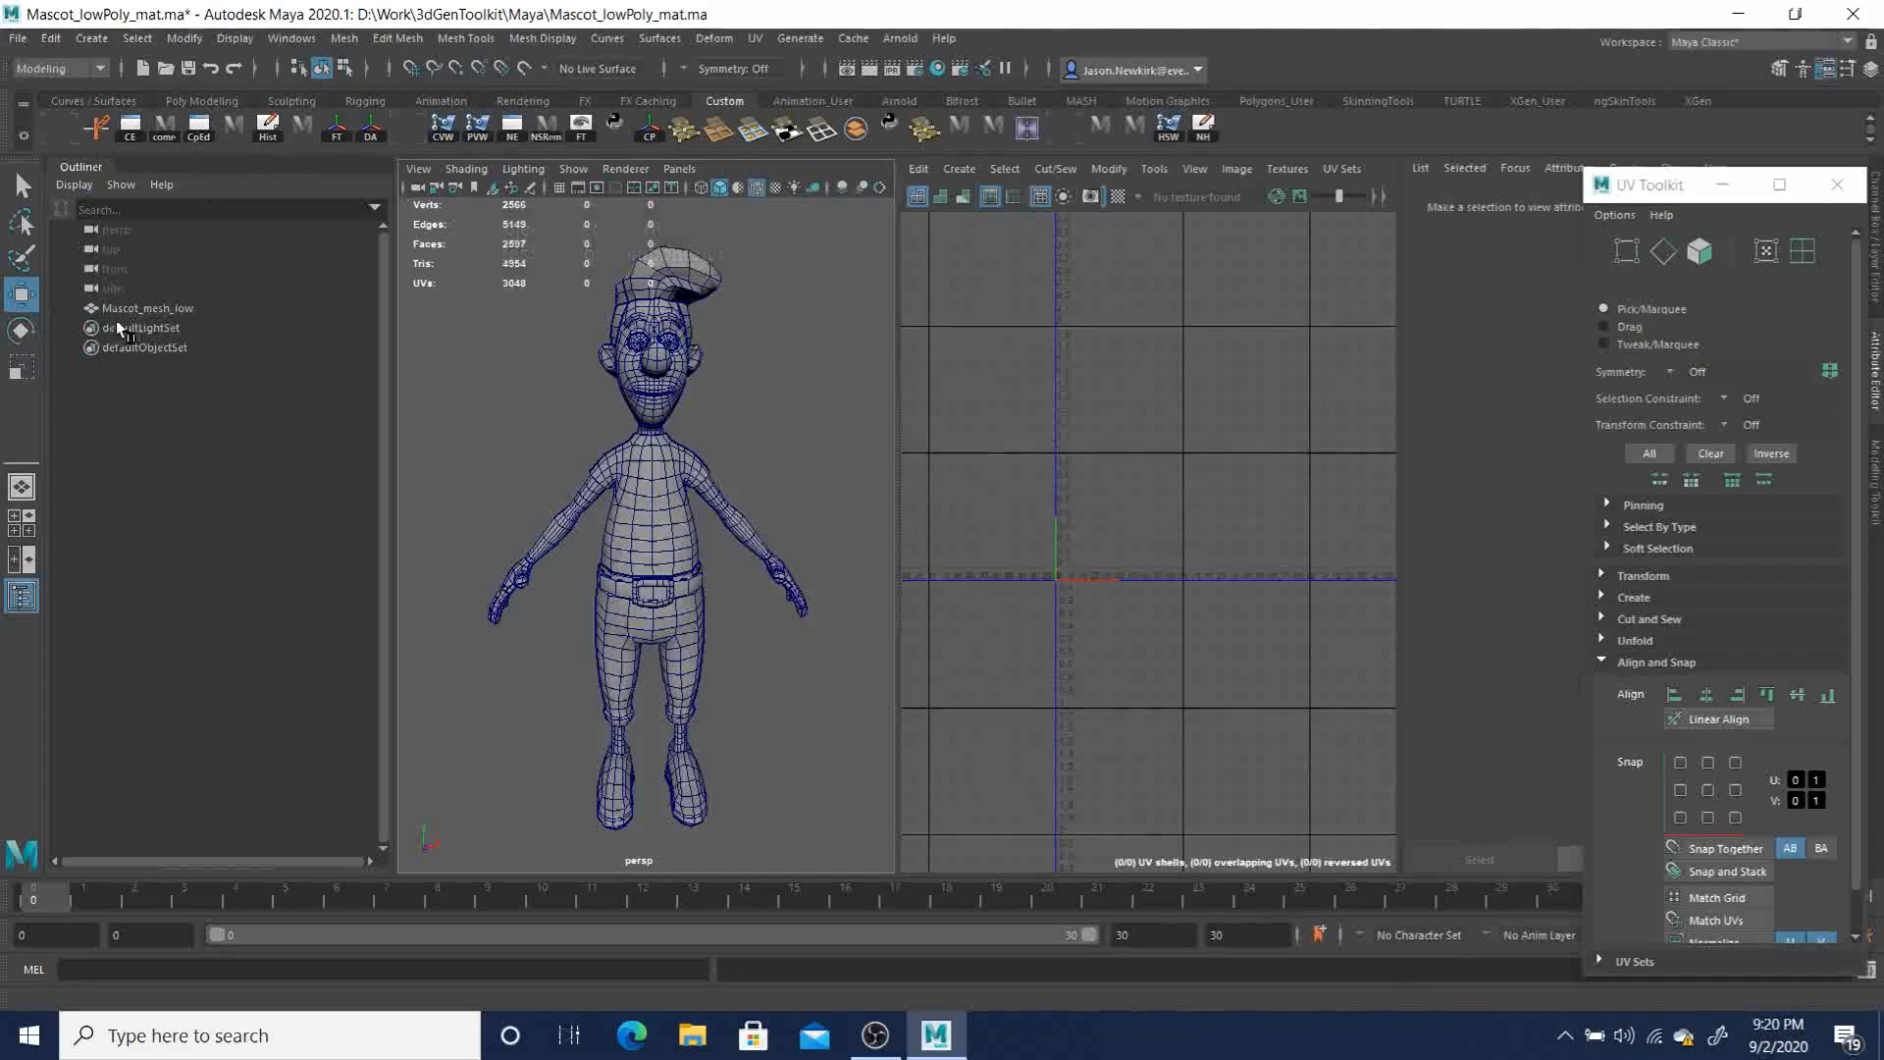
{"action": "left_click", "coordinate": [137, 308]}
Step: Export the selected mesh as FBX over the existing Mascot_mesh_low.fbx in the Export folder
{"action": "left_click", "coordinate": [18, 37]}
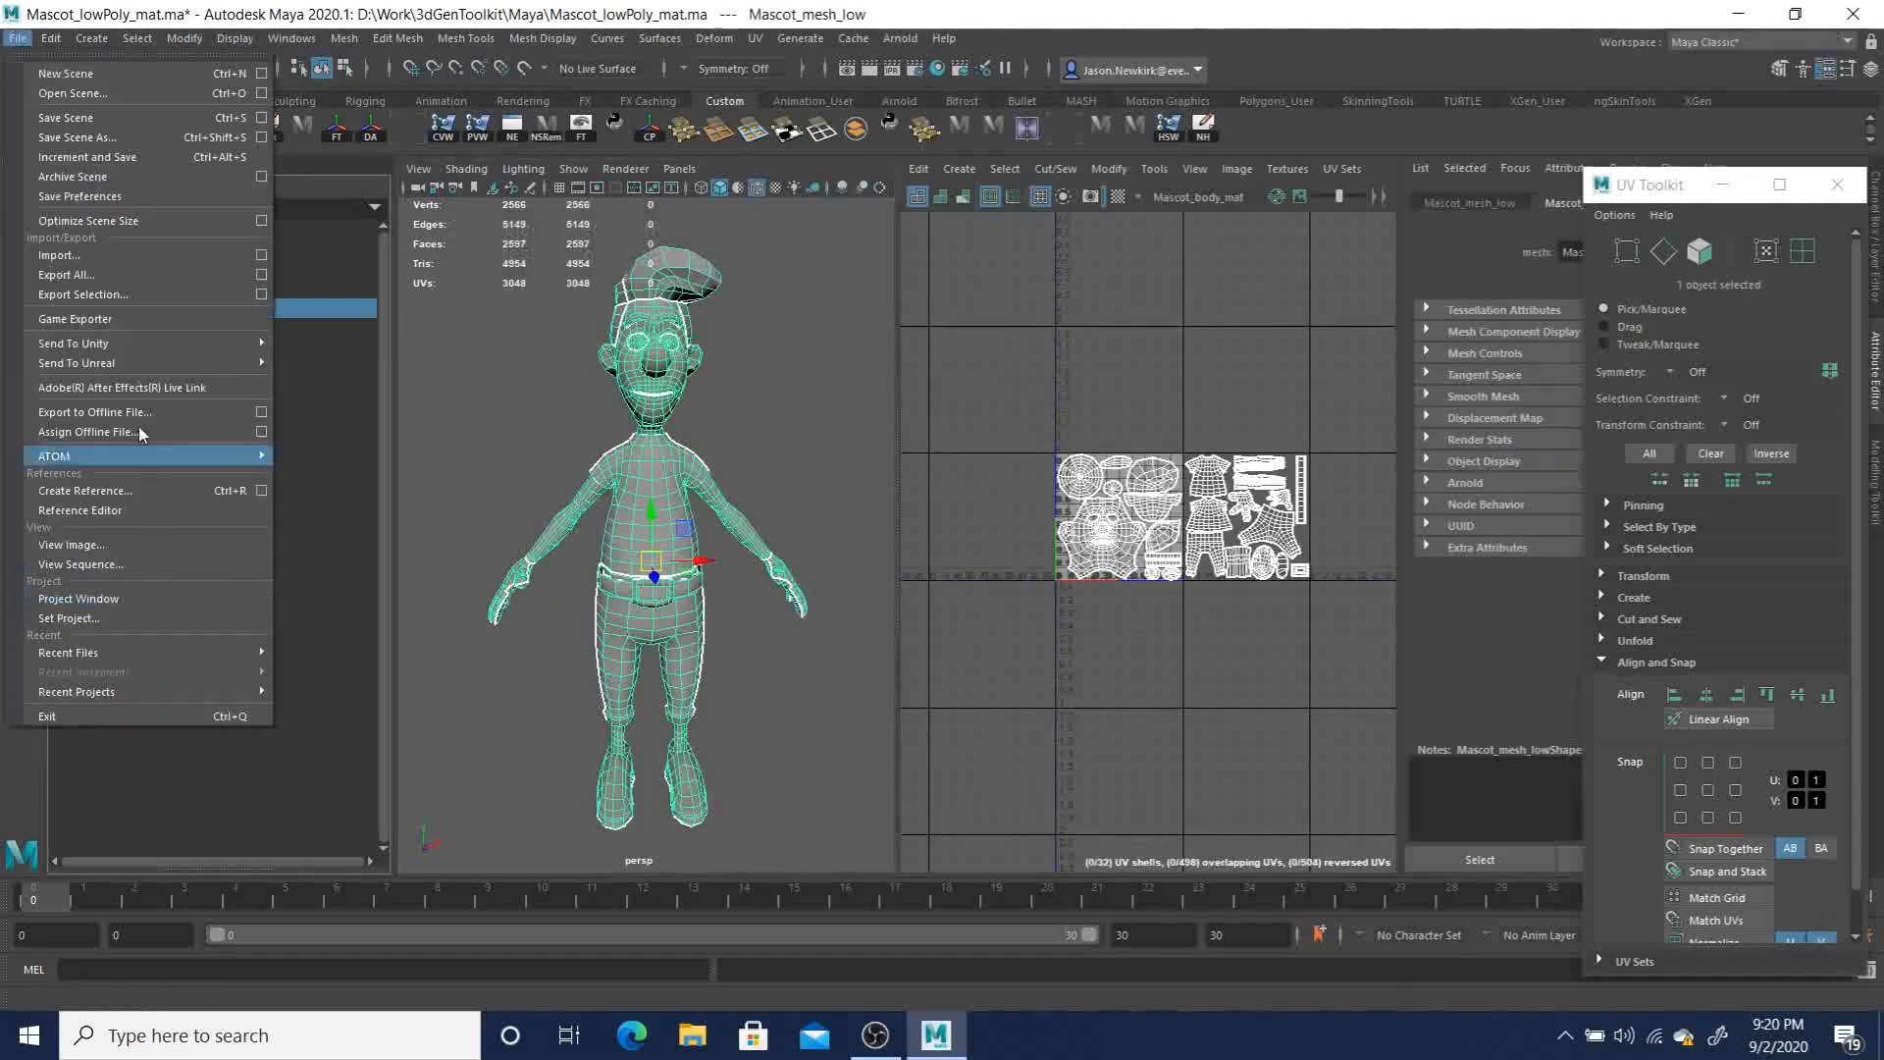
{"action": "left_click", "coordinate": [114, 296]}
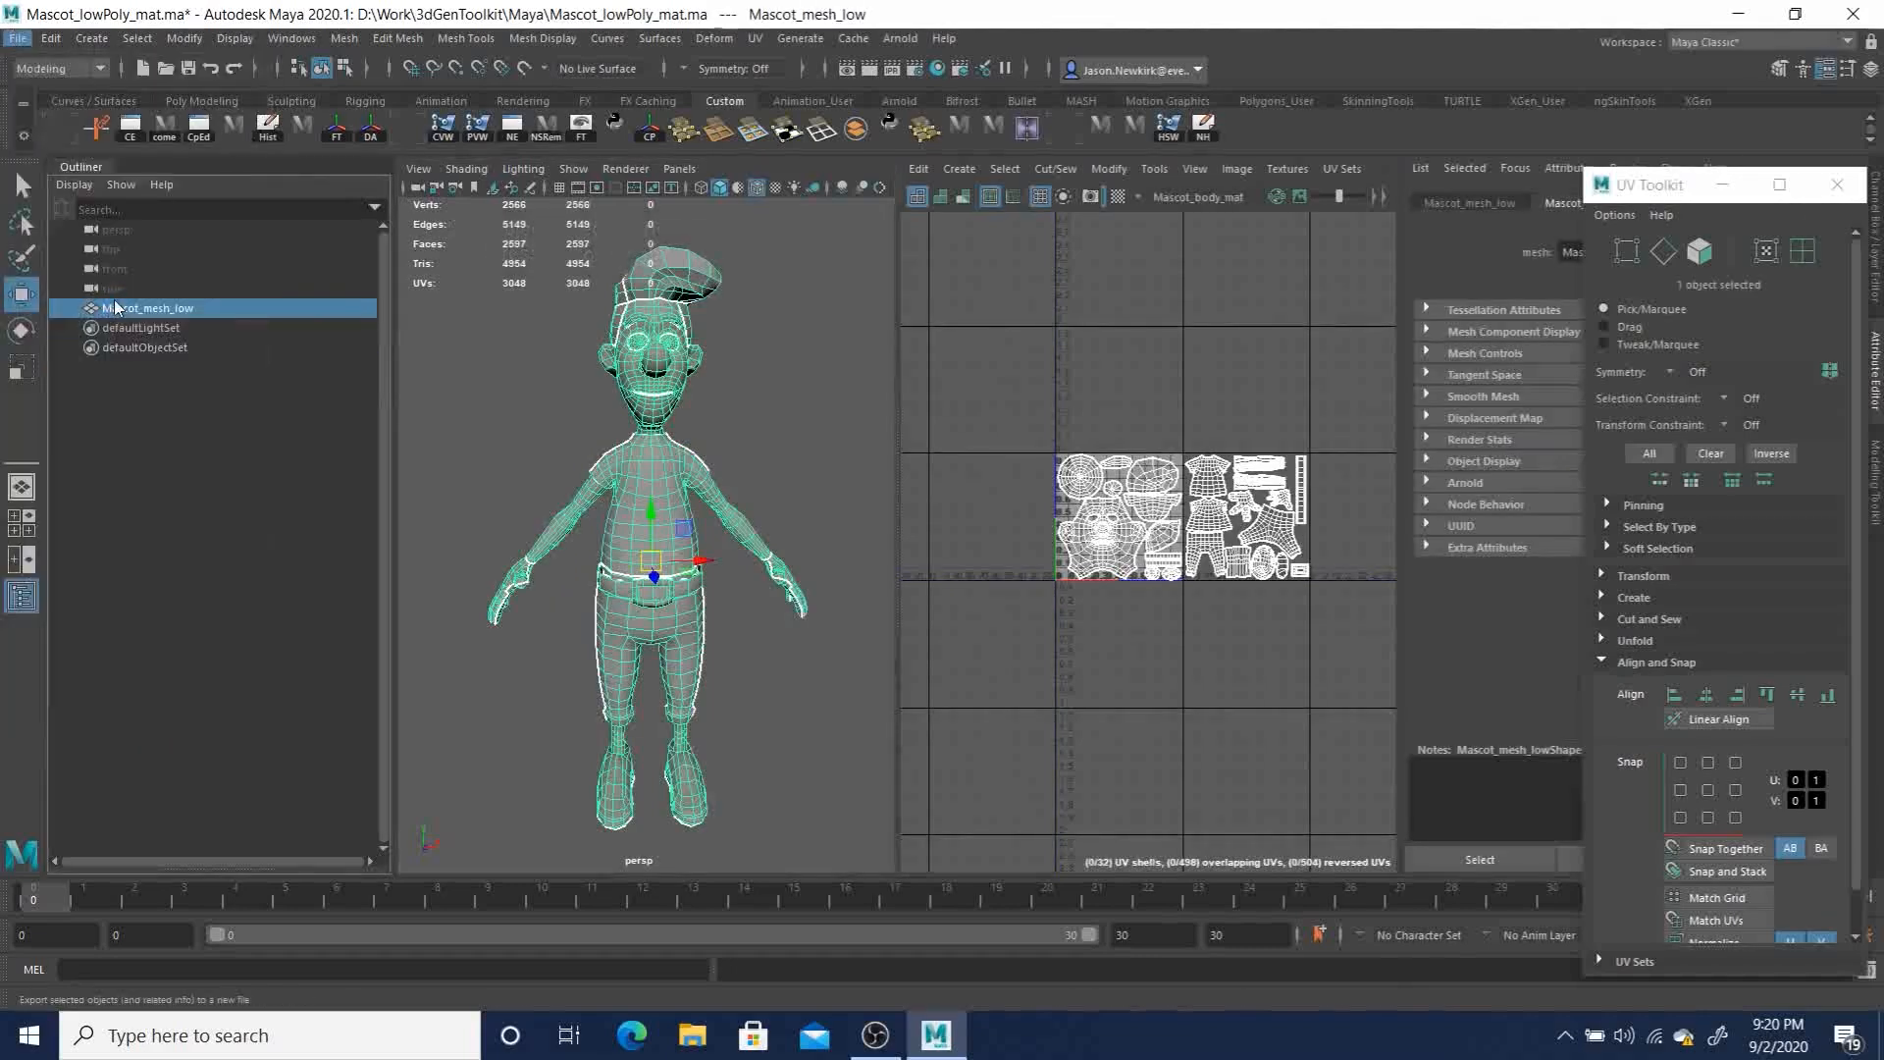
{"action": "double_click", "coordinate": [662, 216]}
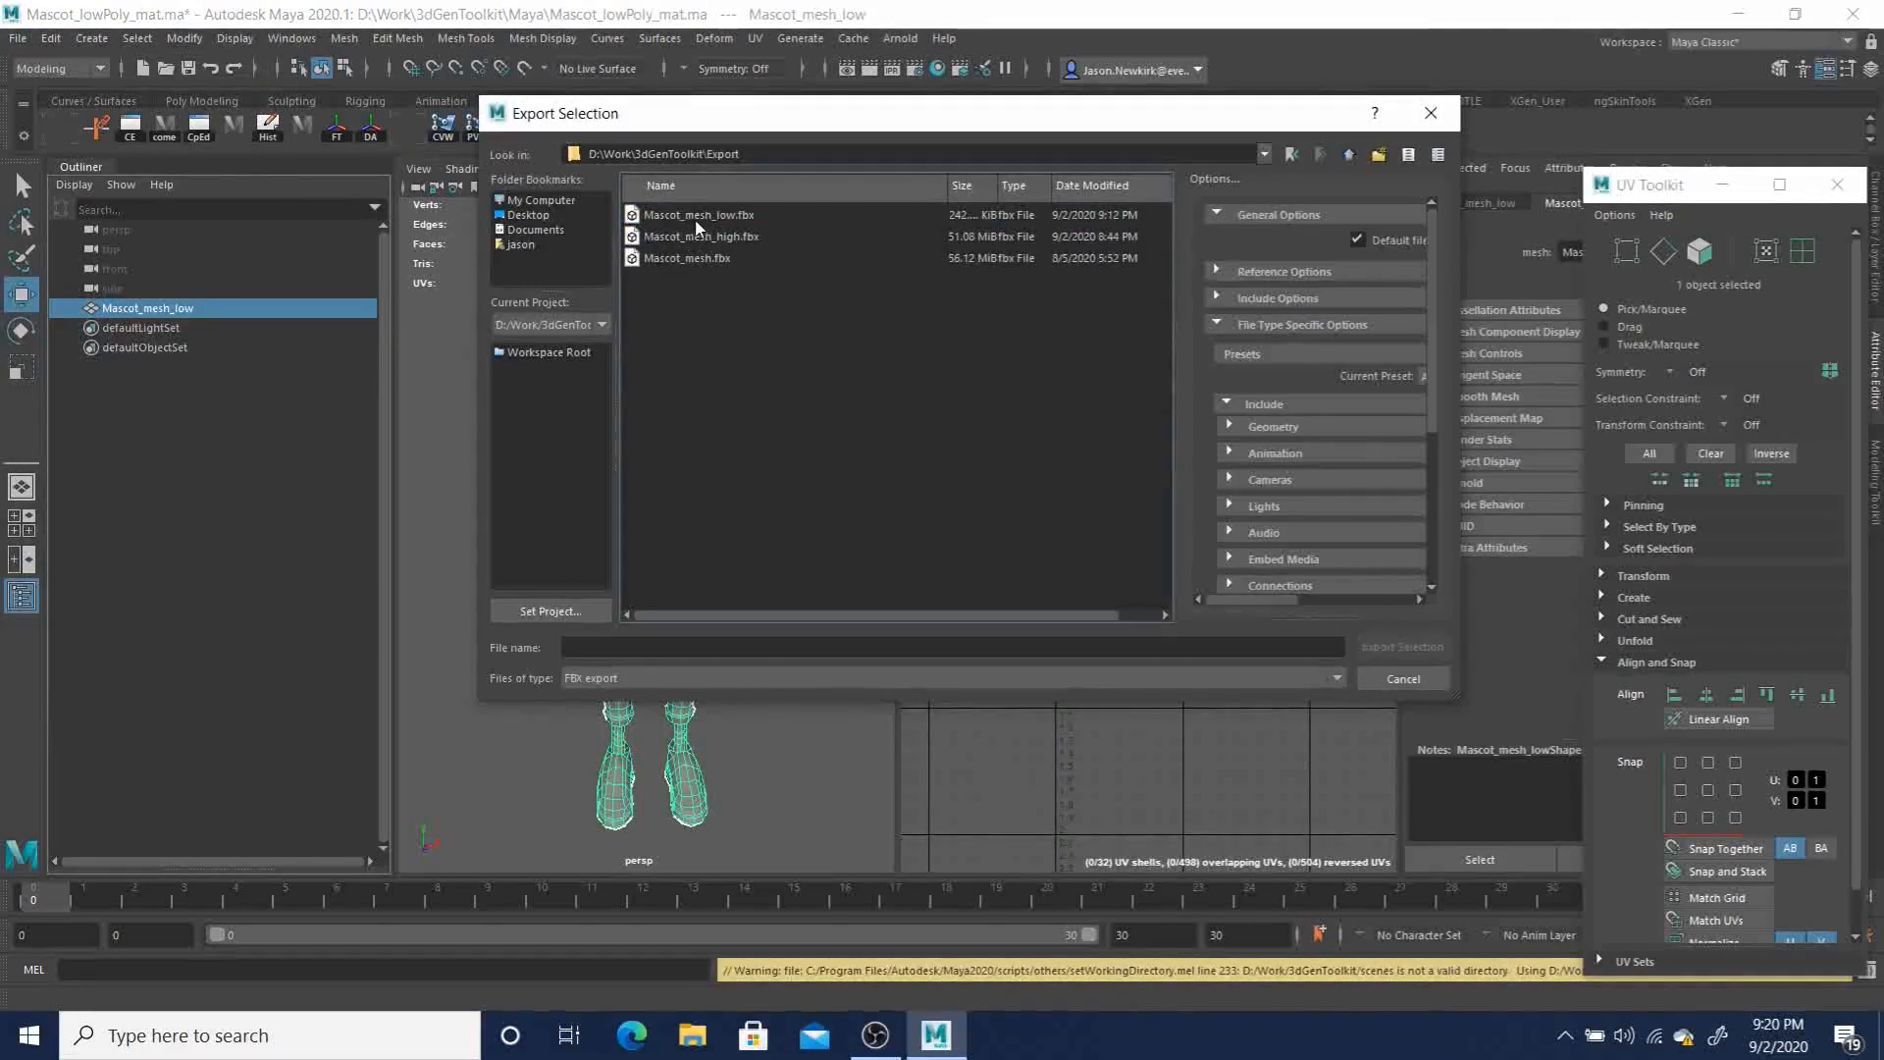
{"action": "left_click", "coordinate": [687, 215]}
{"action": "left_click", "coordinate": [1400, 648]}
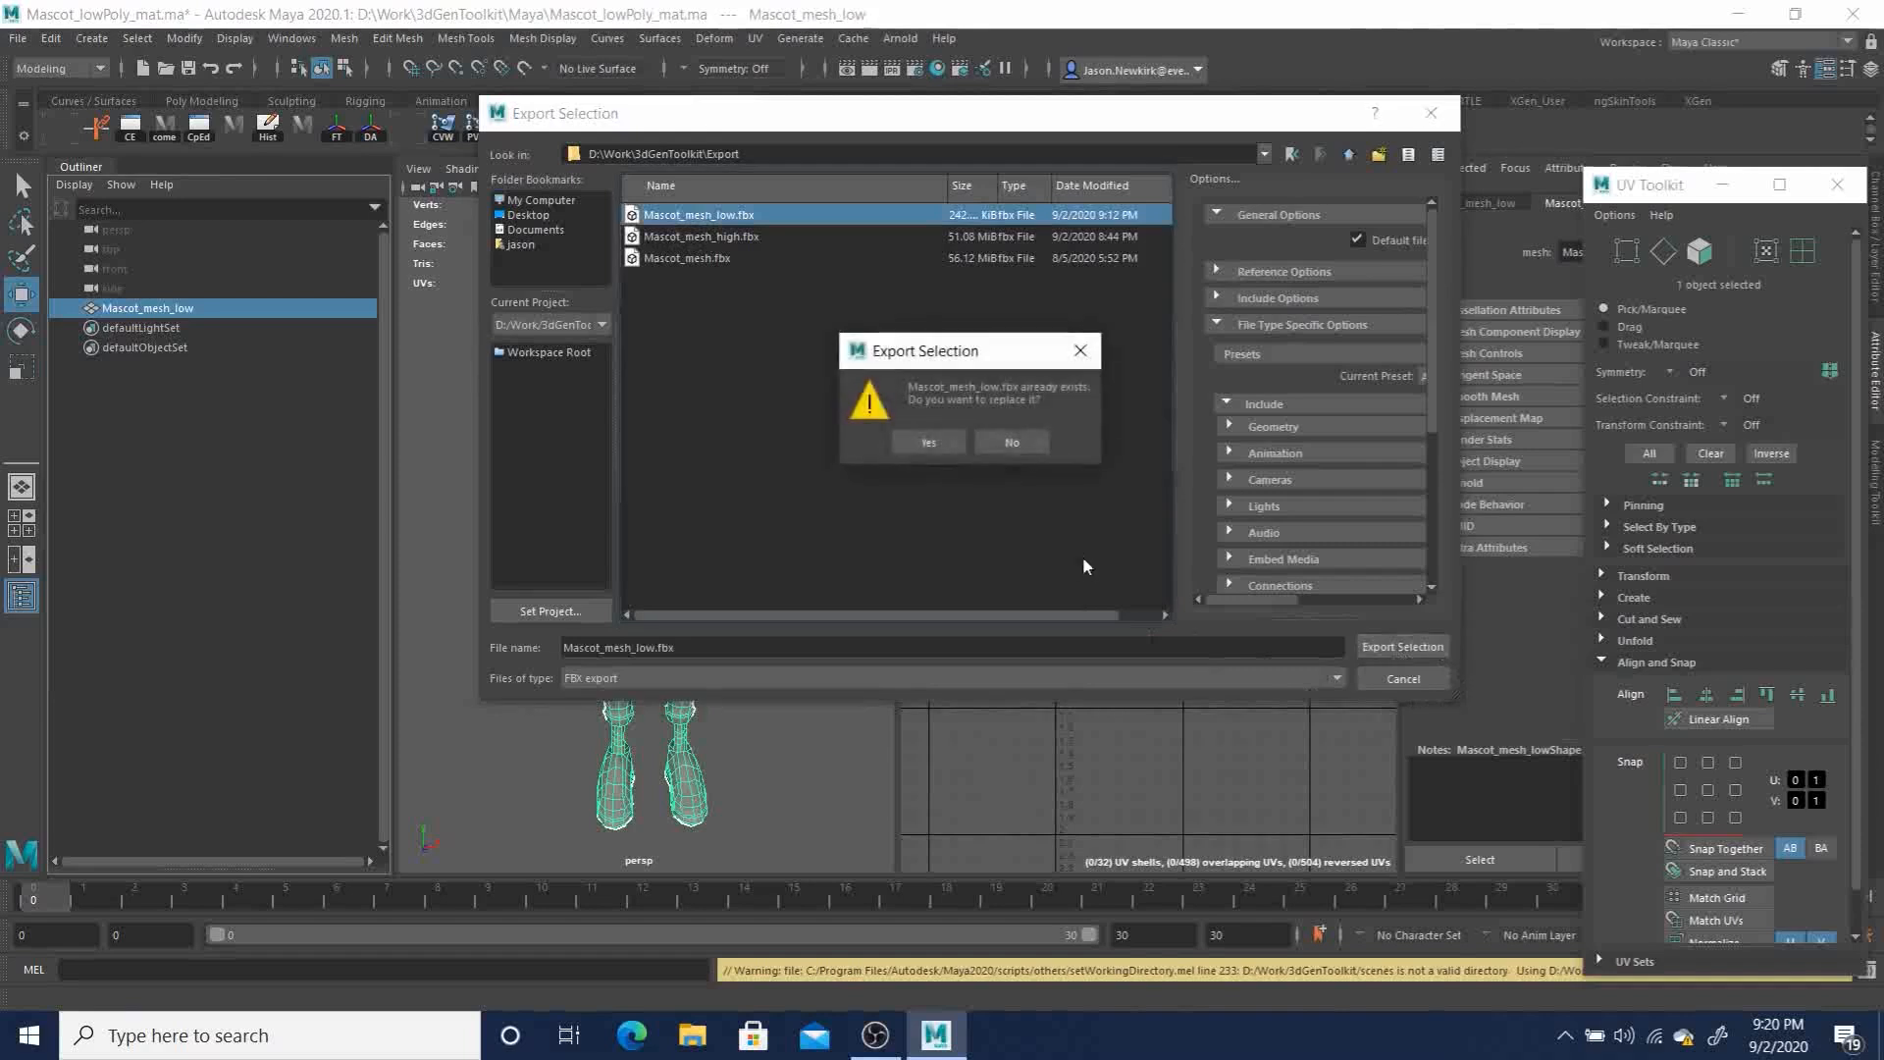
{"action": "left_click", "coordinate": [929, 443]}
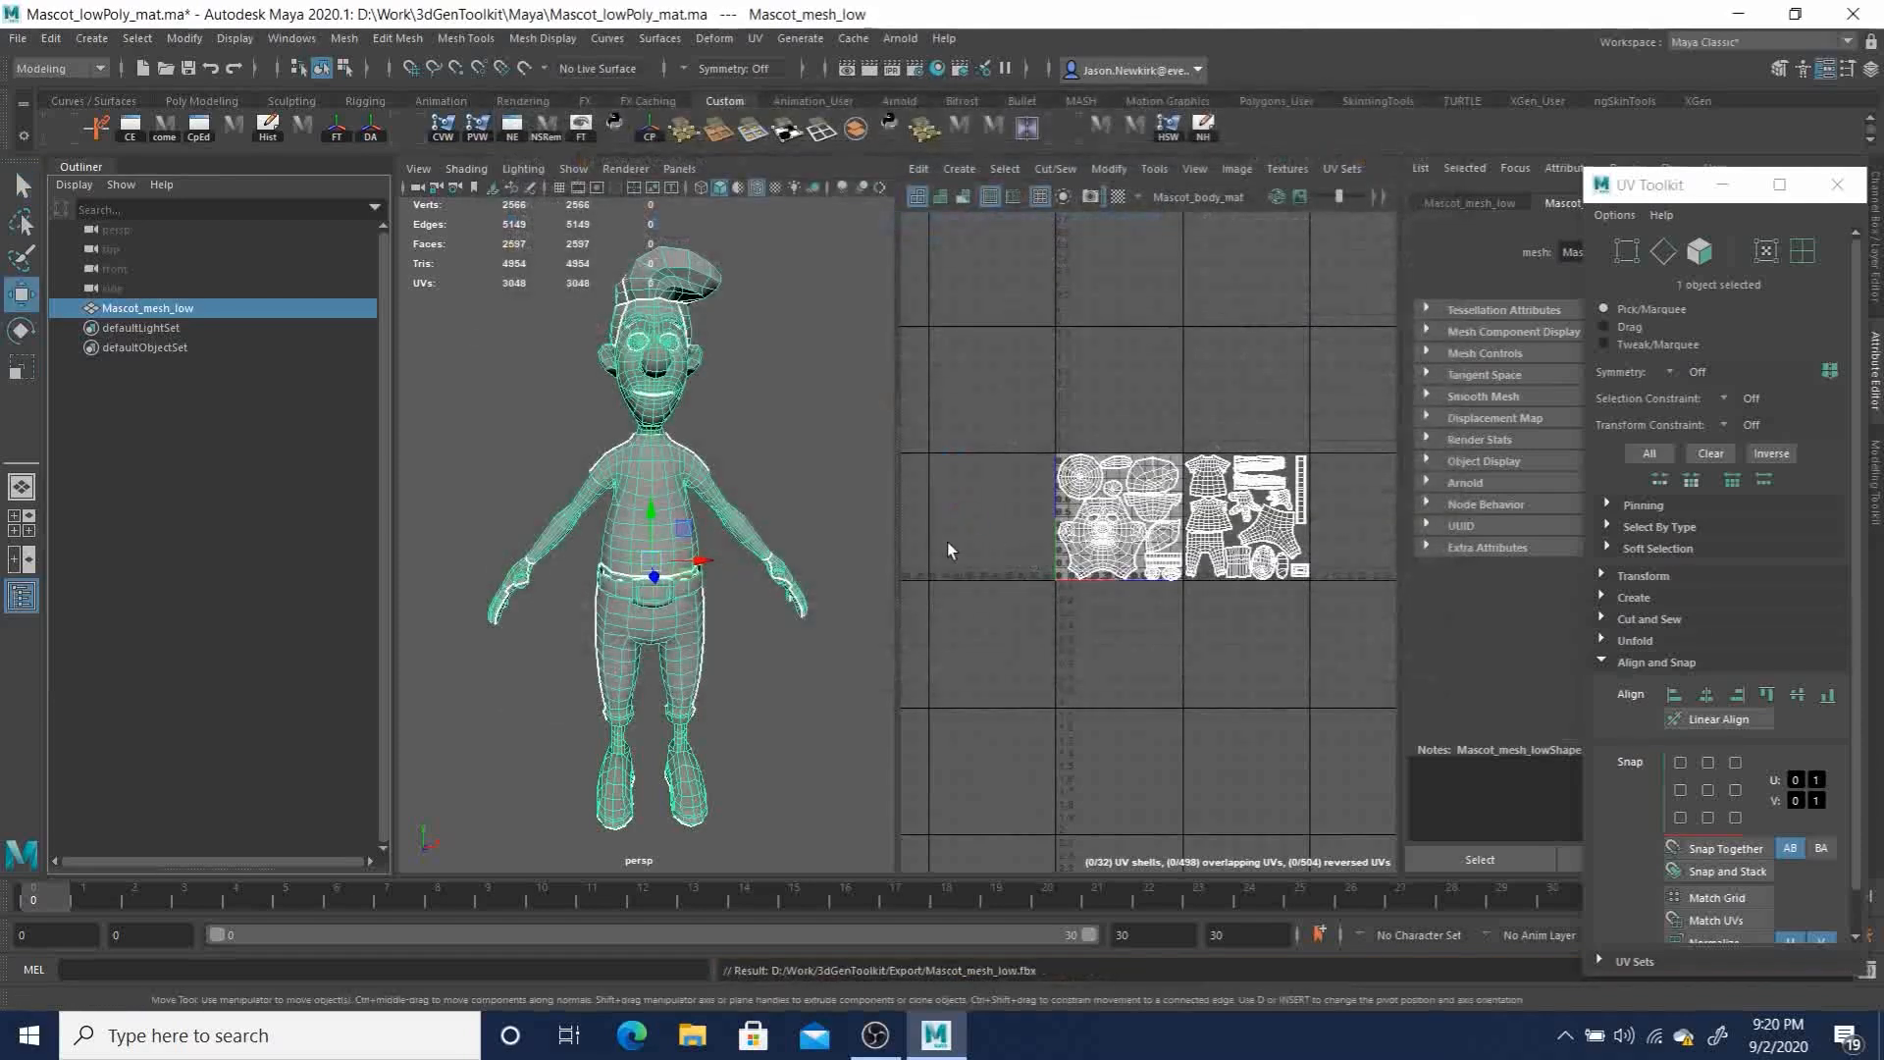